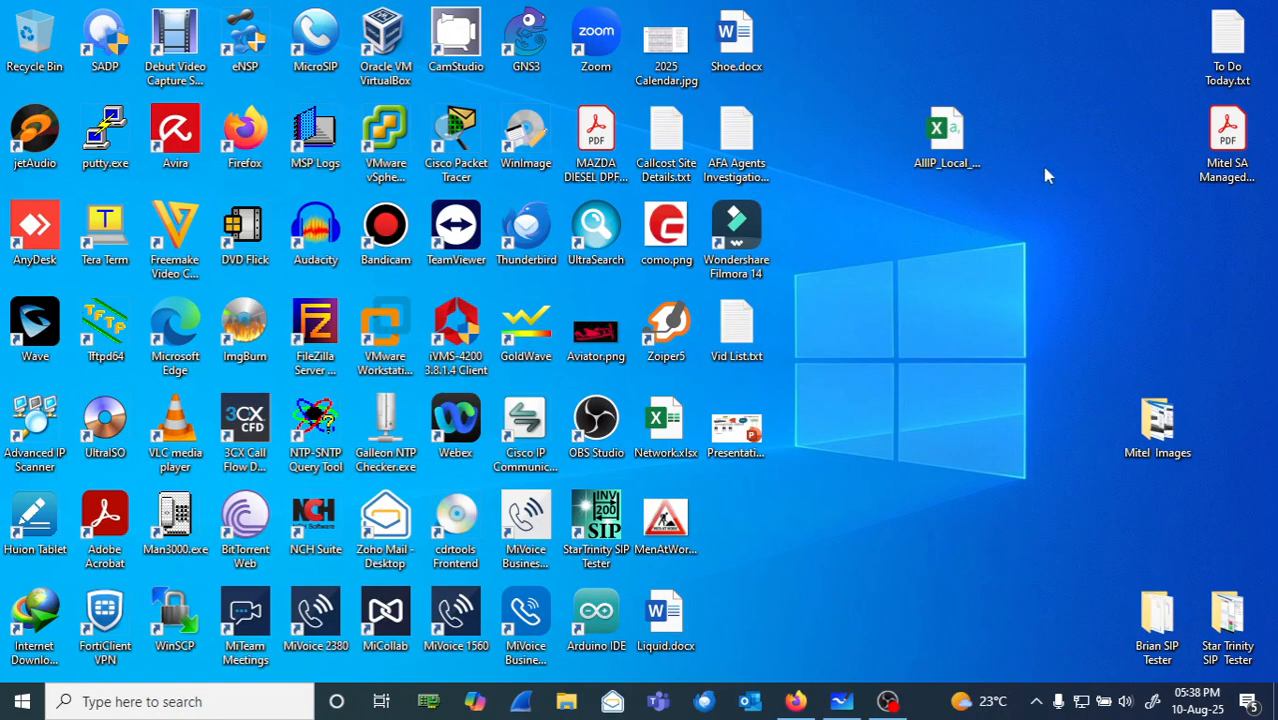
Examine the SIP trunk network diagram in Microsoft Whiteboard, and return to the MiVoice Business login page in Firefox
left_click(800, 703)
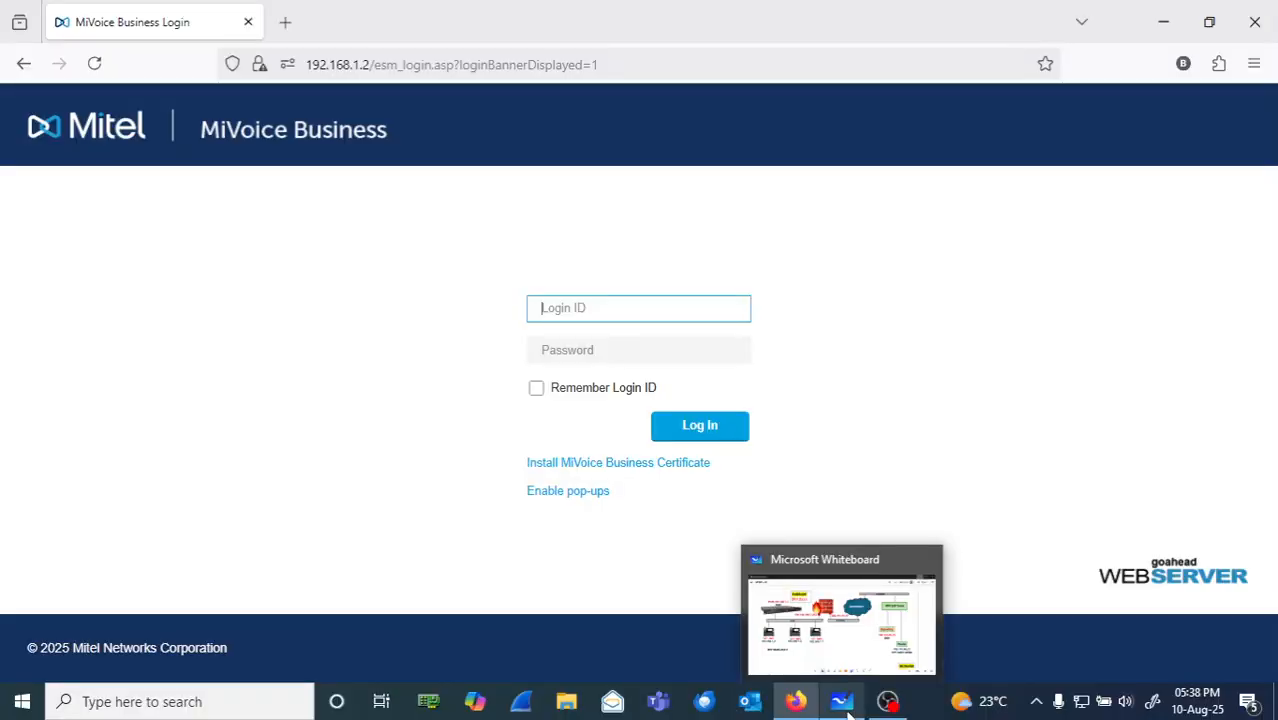
left_click(847, 710)
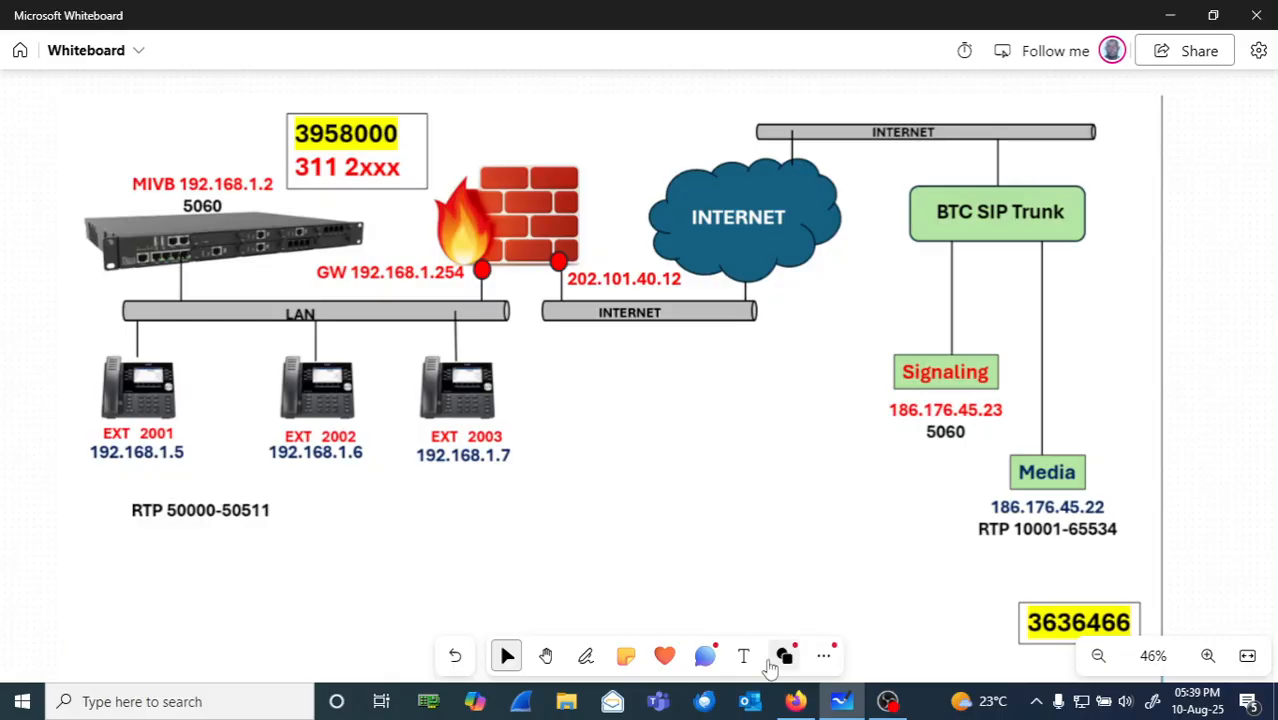
left_click(797, 702)
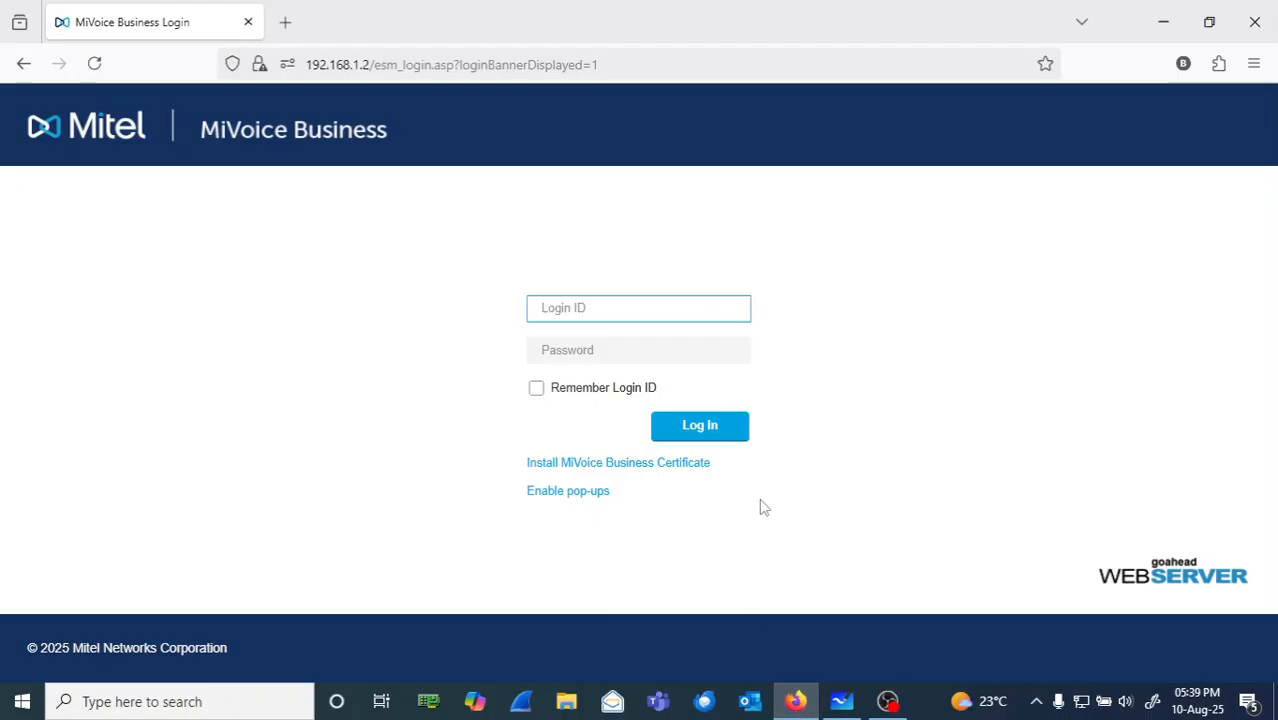
Log in to MiVoice Business with the login ID system and the account password
left_click(95, 65)
type("system")
key("Tab")
type("p")
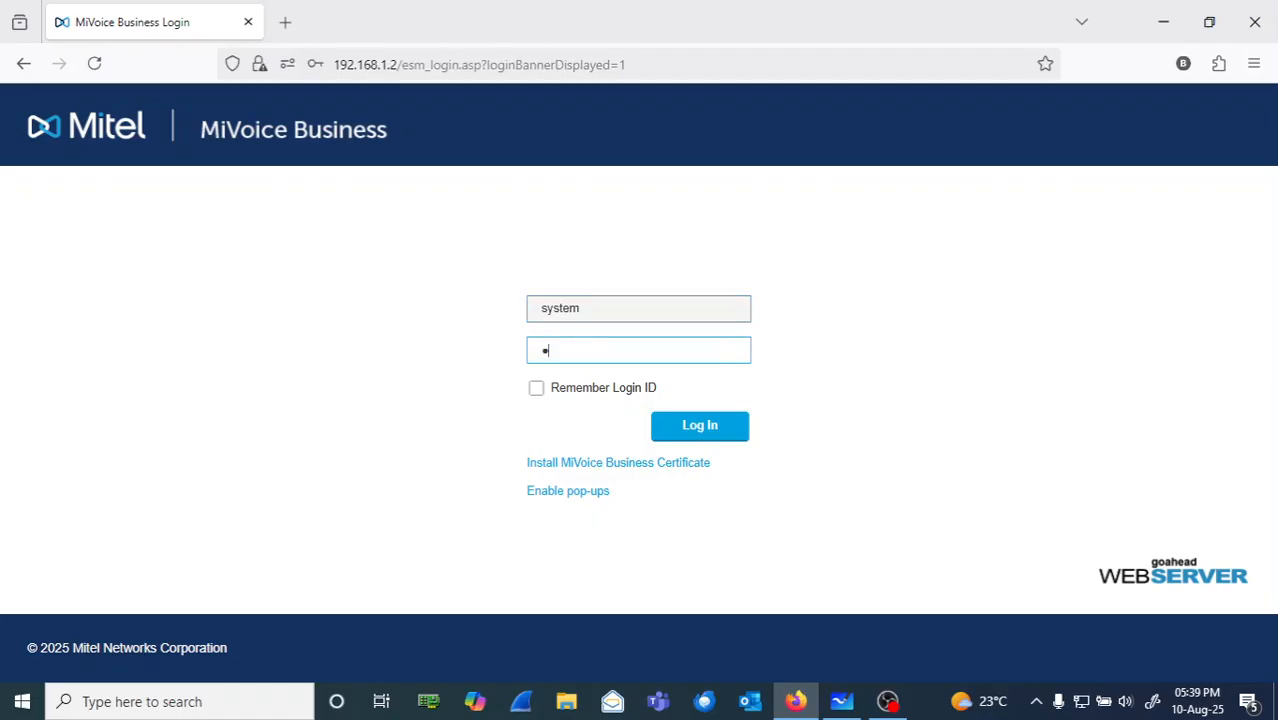
type("•••")
key("Return")
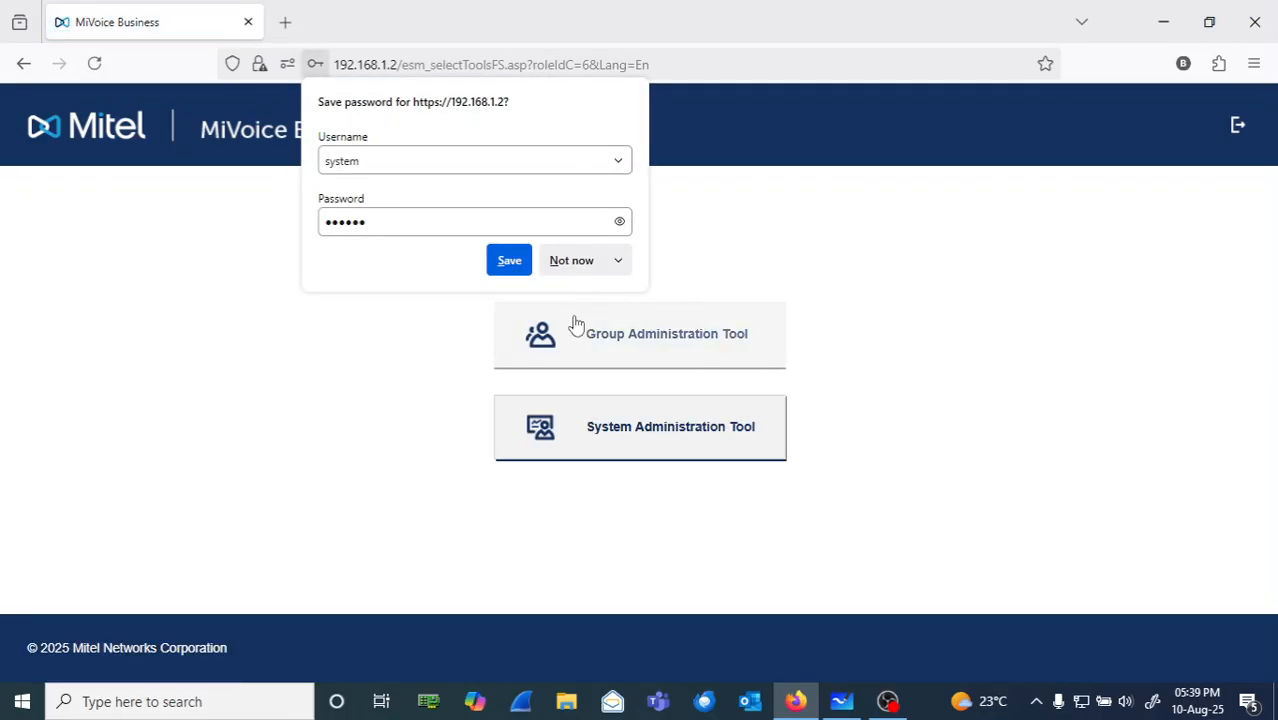
Decline saving the login credentials in the browser and open the System Administration Tool
left_click(589, 270)
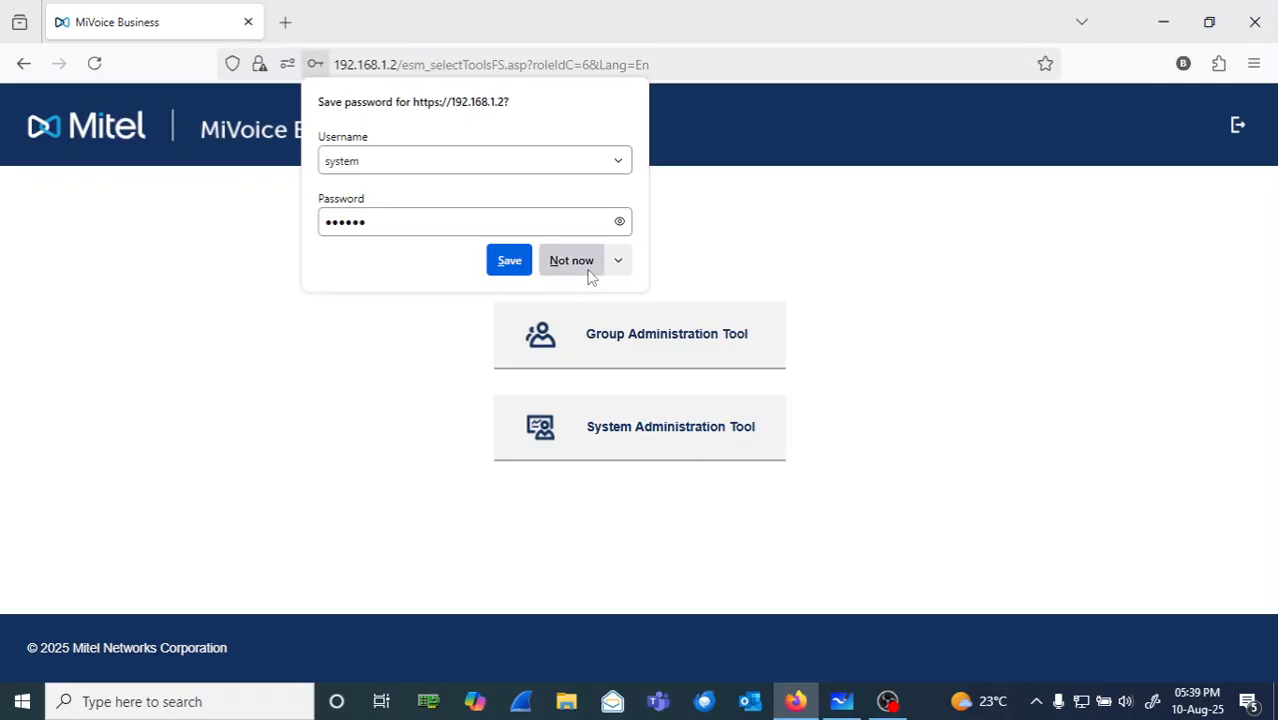
left_click(716, 436)
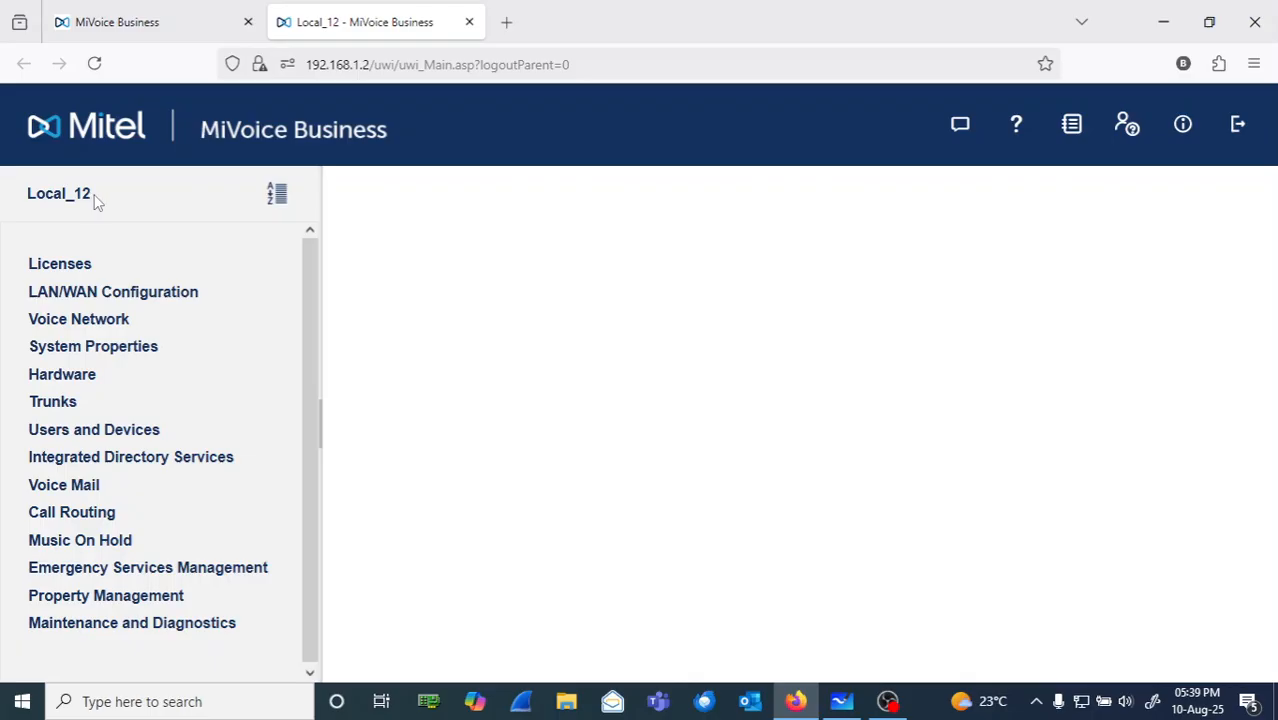
left_click_drag(77, 193, 37, 194)
In the Voice Network's Network Elements form, rename the local 3300 ICP element as Lab and set its PBX Number/Cluster Element ID to 1
left_click(89, 320)
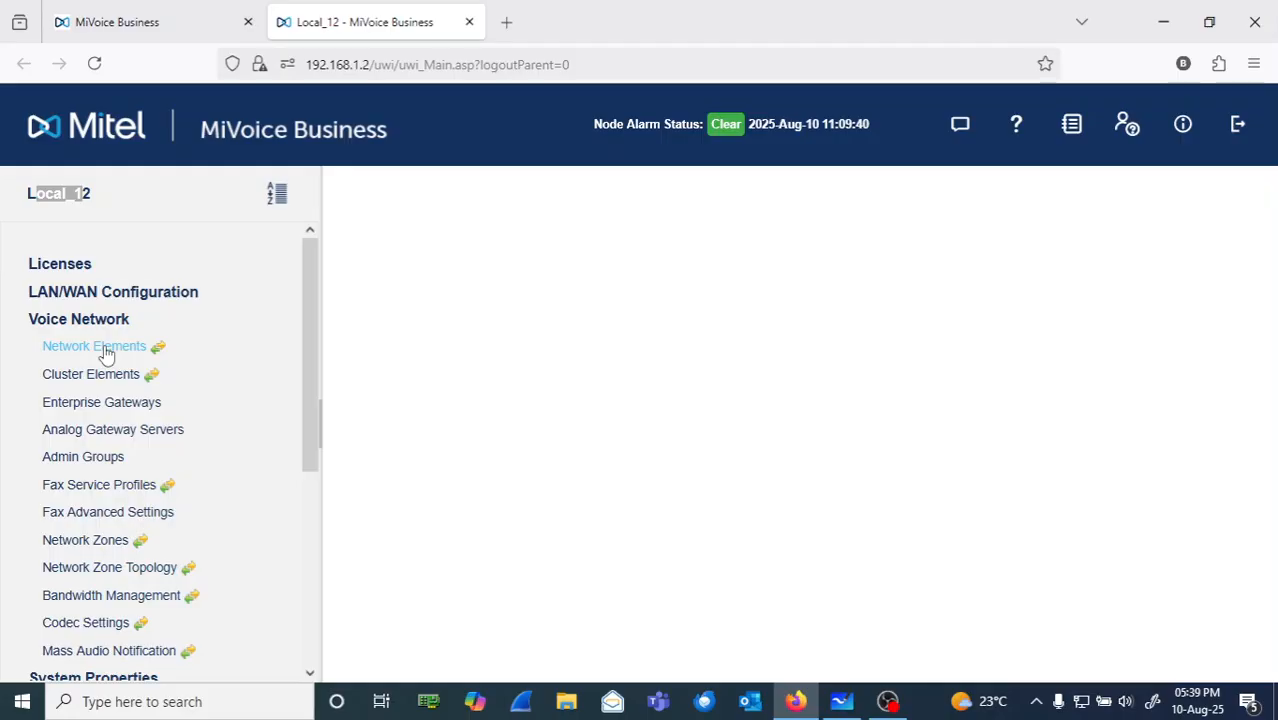
left_click(106, 352)
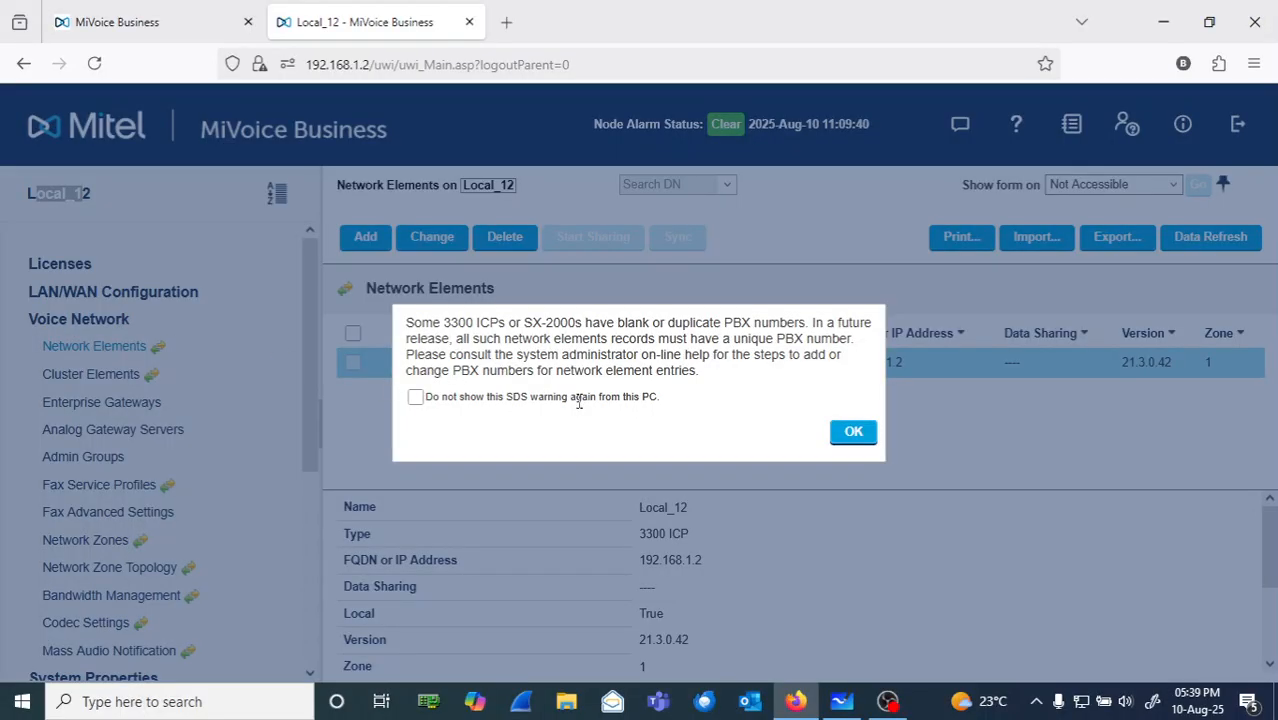
left_click(853, 434)
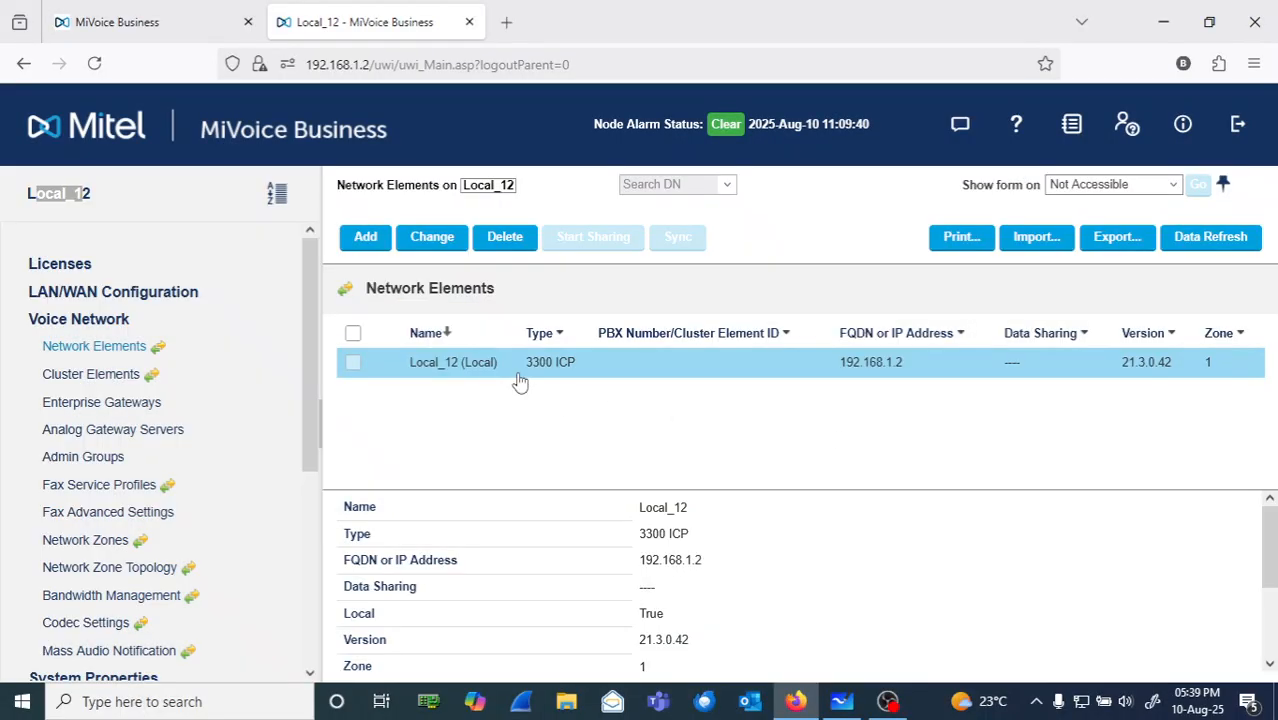
left_click(430, 240)
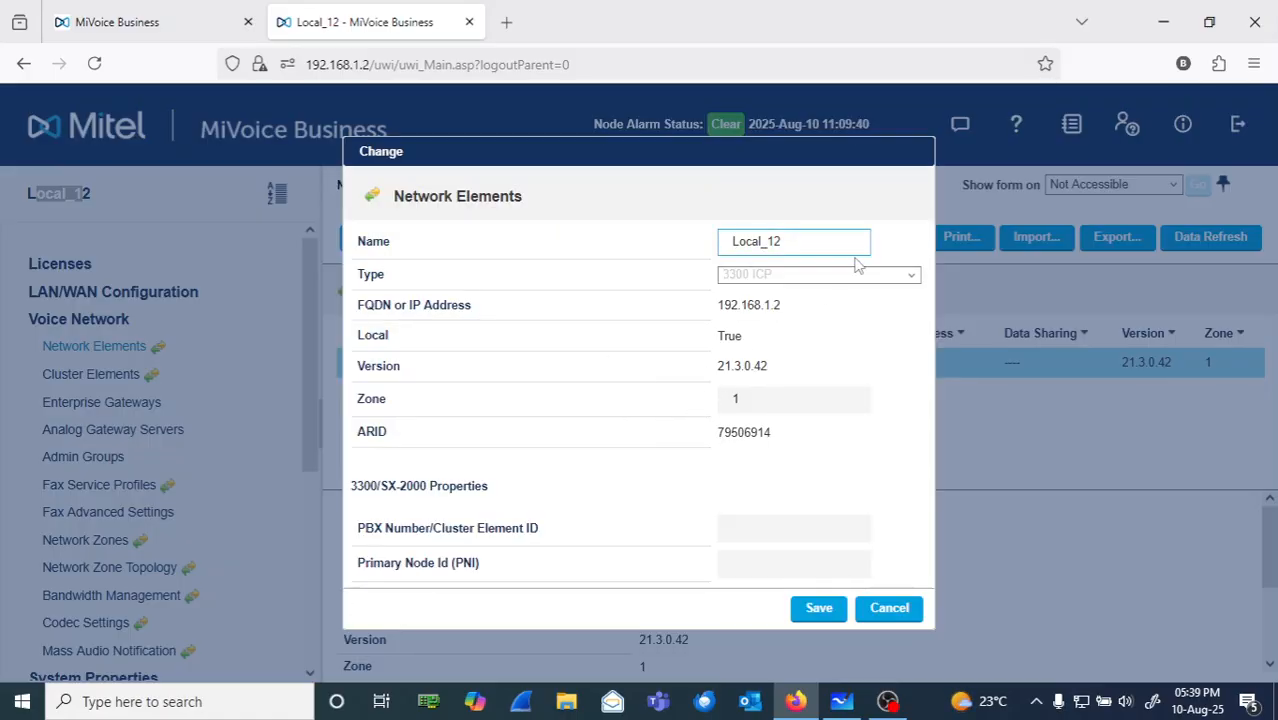
left_click_drag(822, 243, 457, 264)
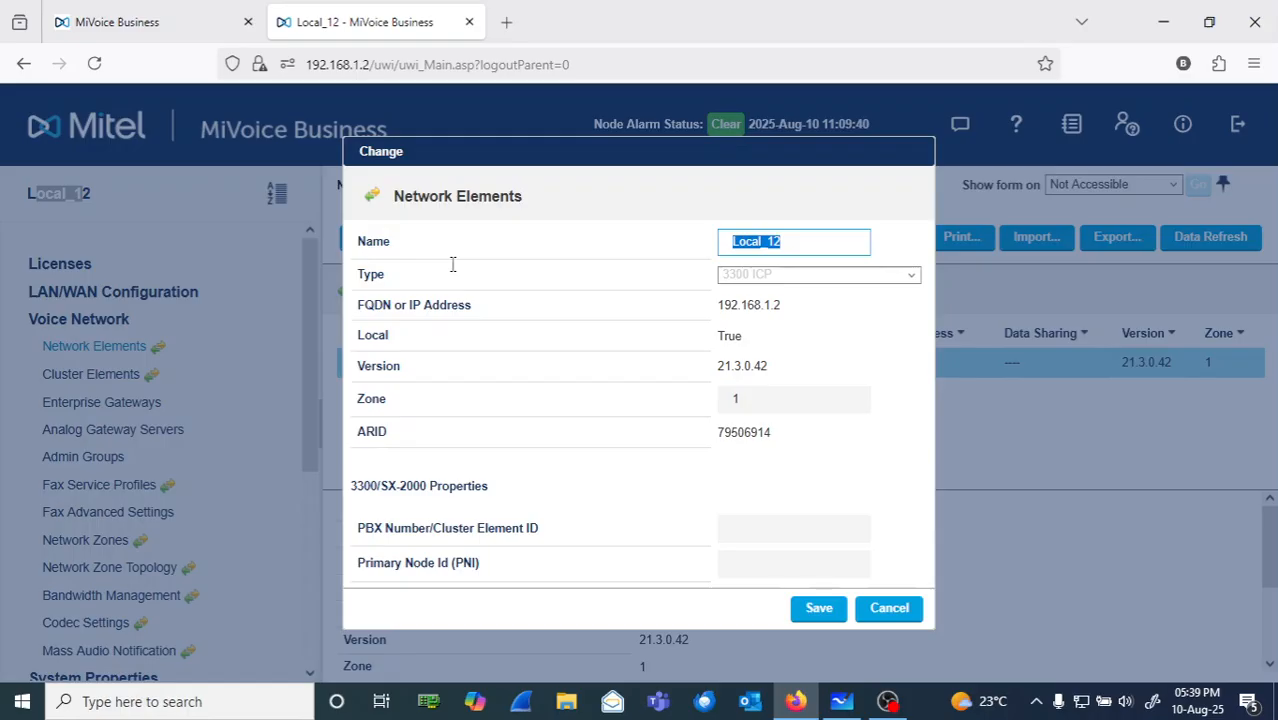
type("Lab")
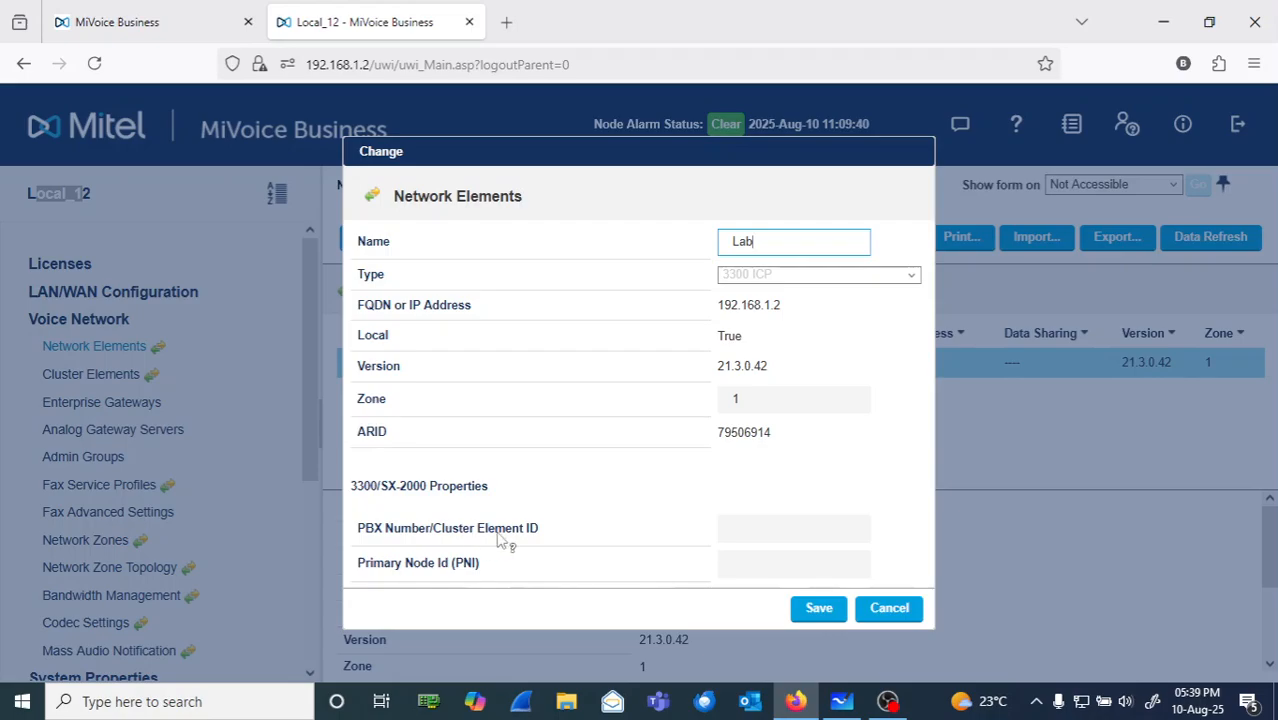
left_click(737, 529)
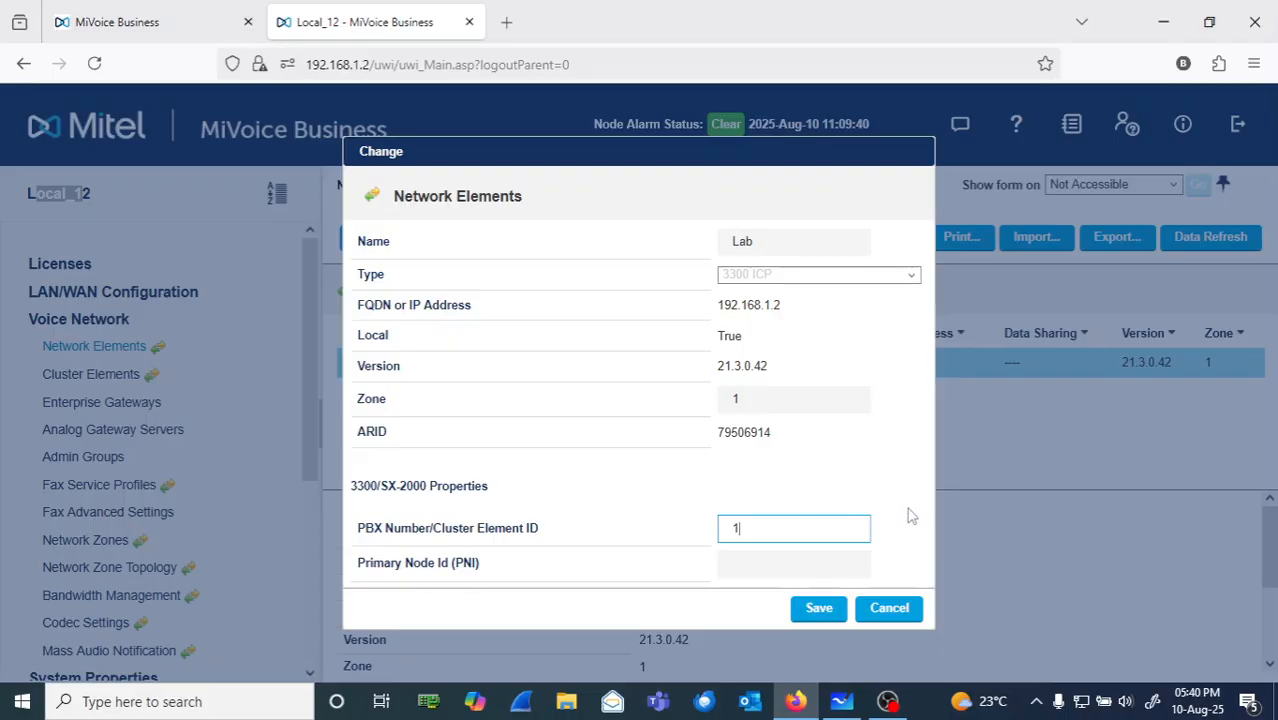
left_click(819, 609)
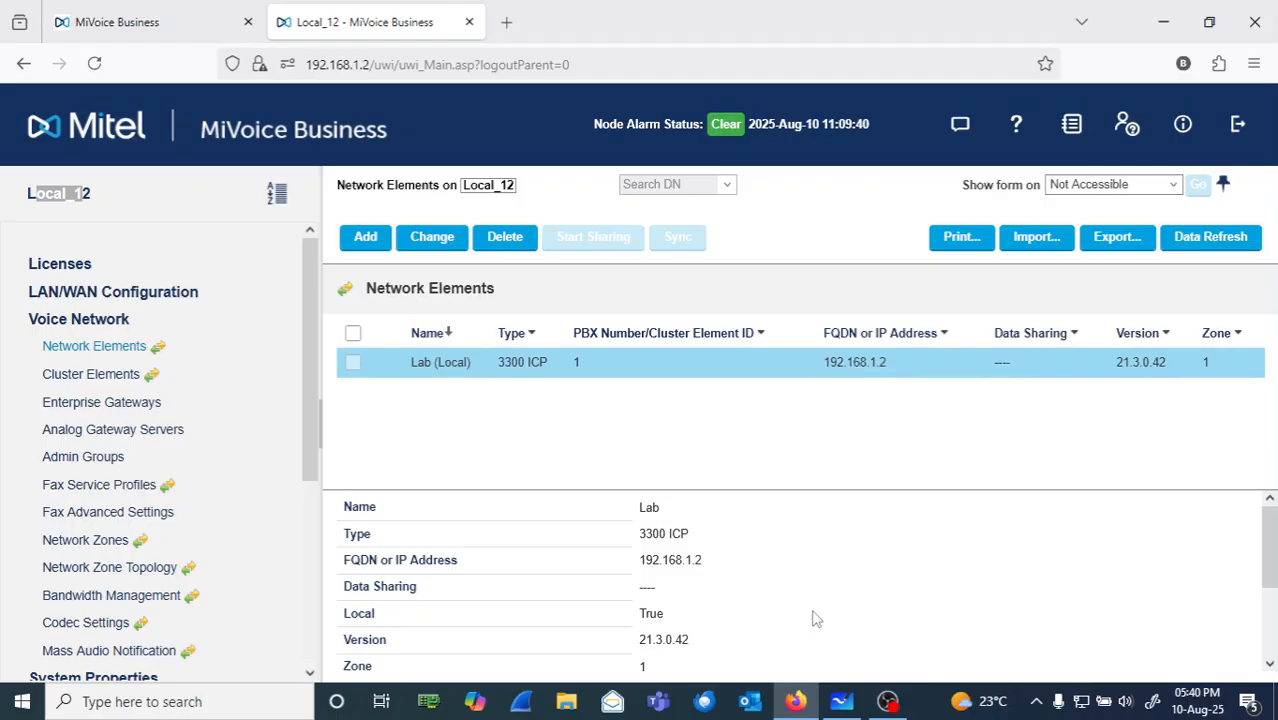
Open the License and Option Selection form and locate the SIP Trunks entry under Trunking / Networking
left_click(79, 322)
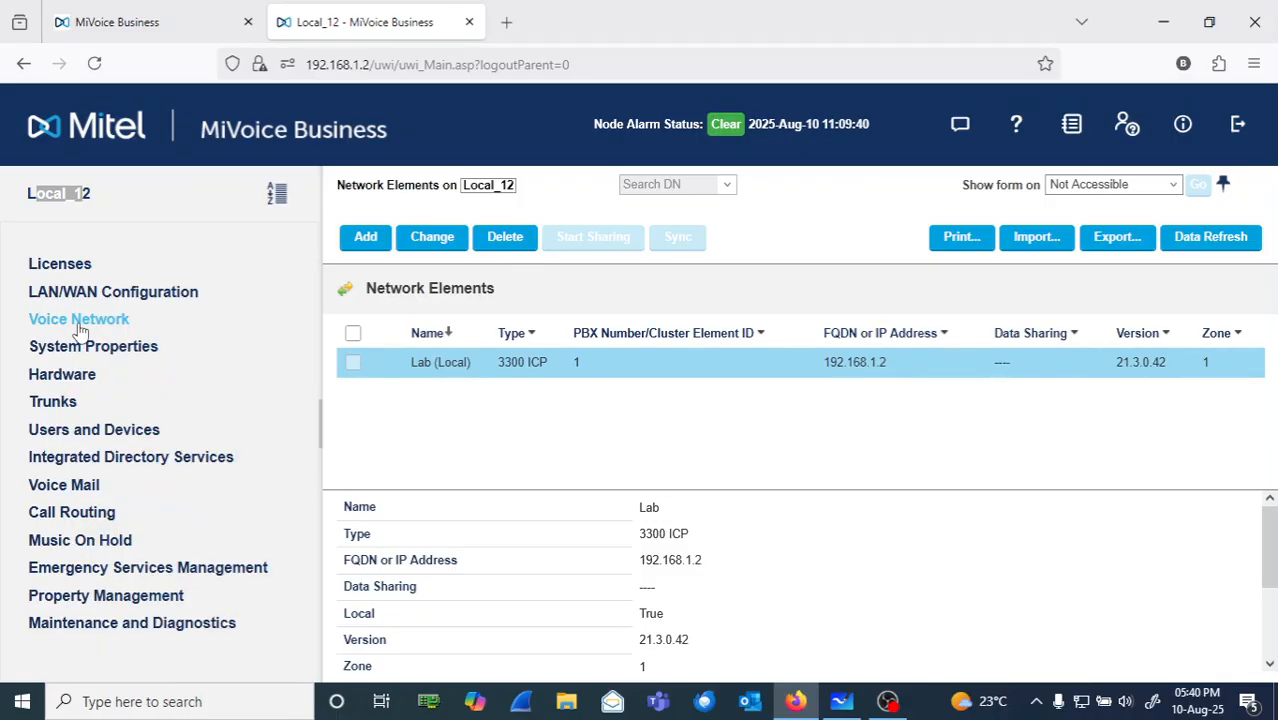
left_click(165, 225)
left_click(55, 264)
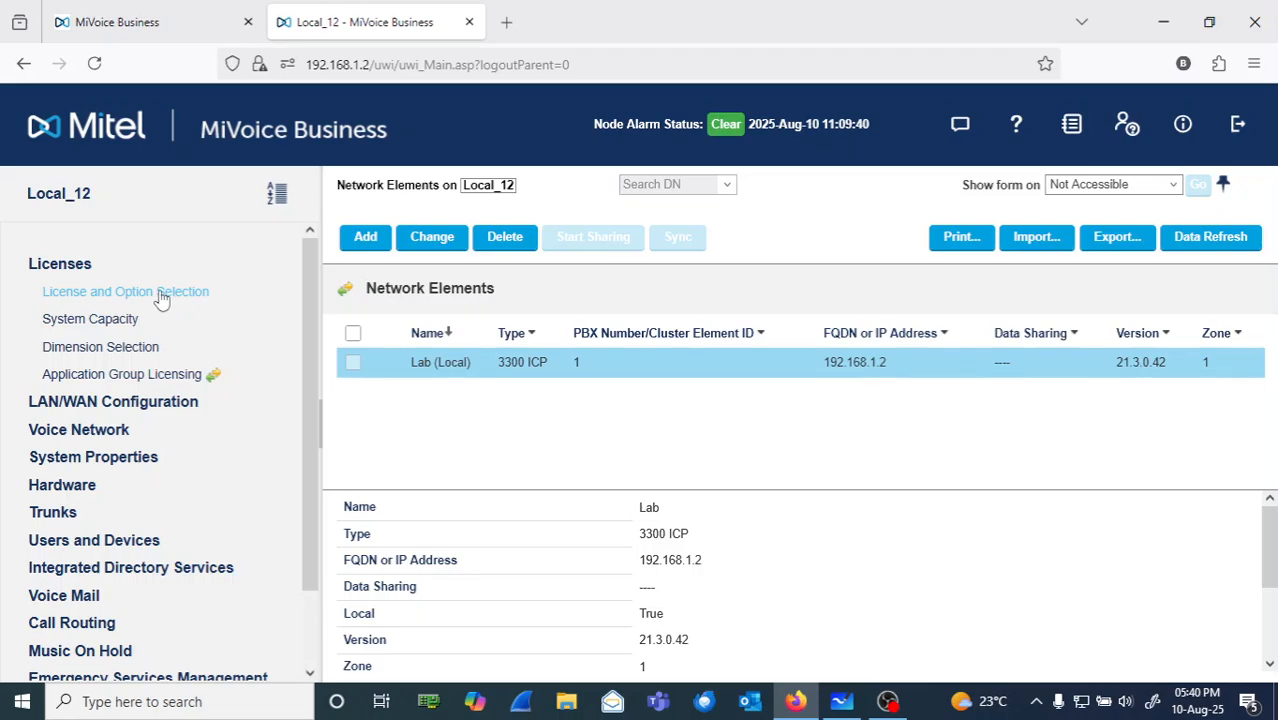
left_click(160, 296)
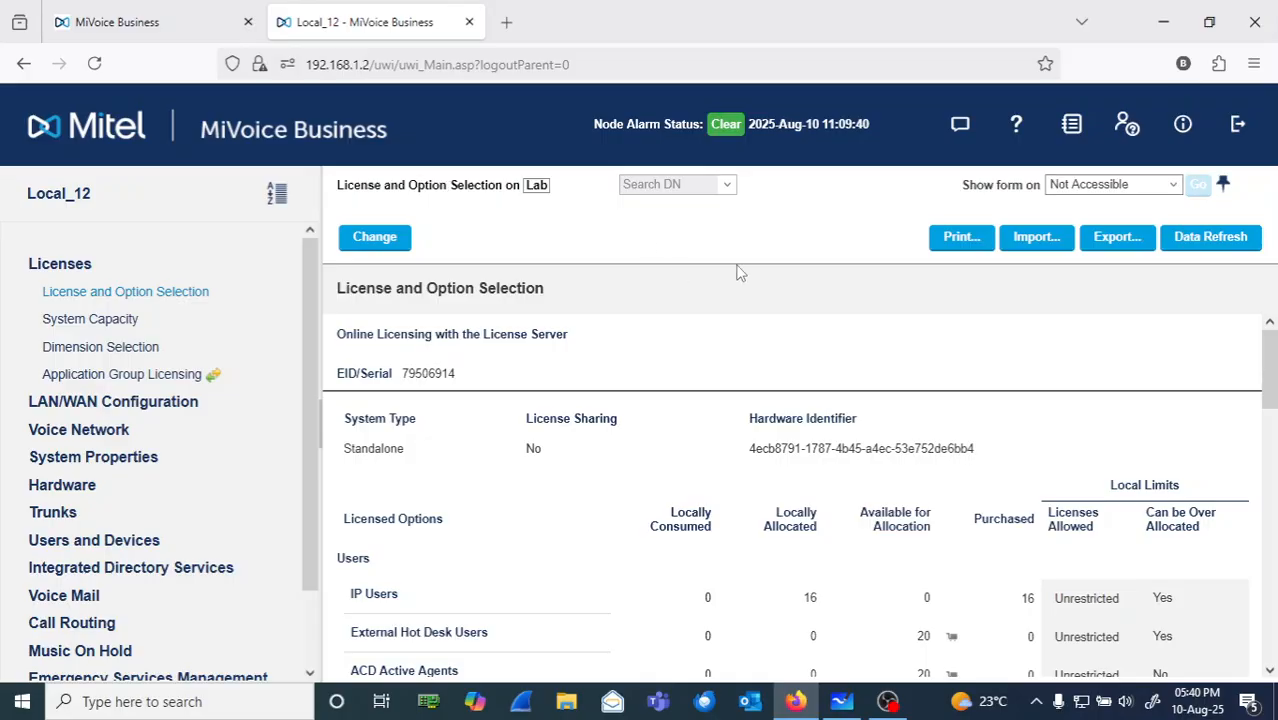
left_click_drag(1270, 369, 1272, 543)
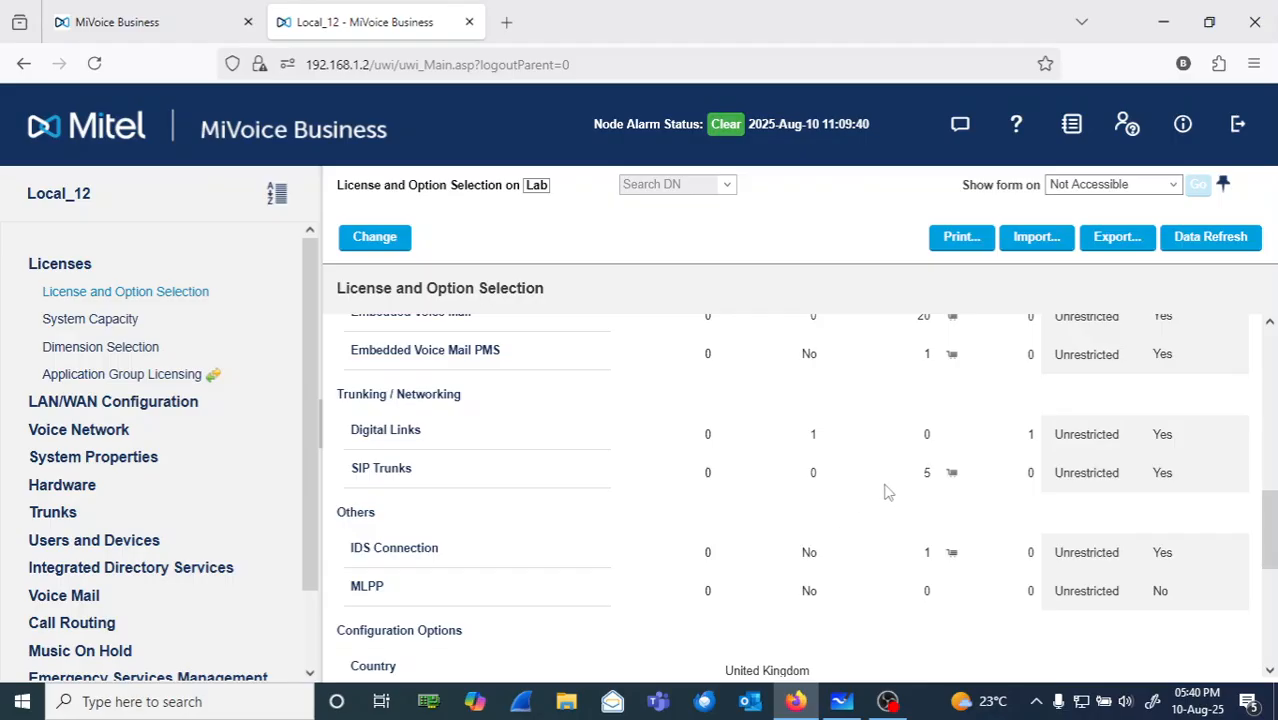
left_click_drag(856, 479, 516, 477)
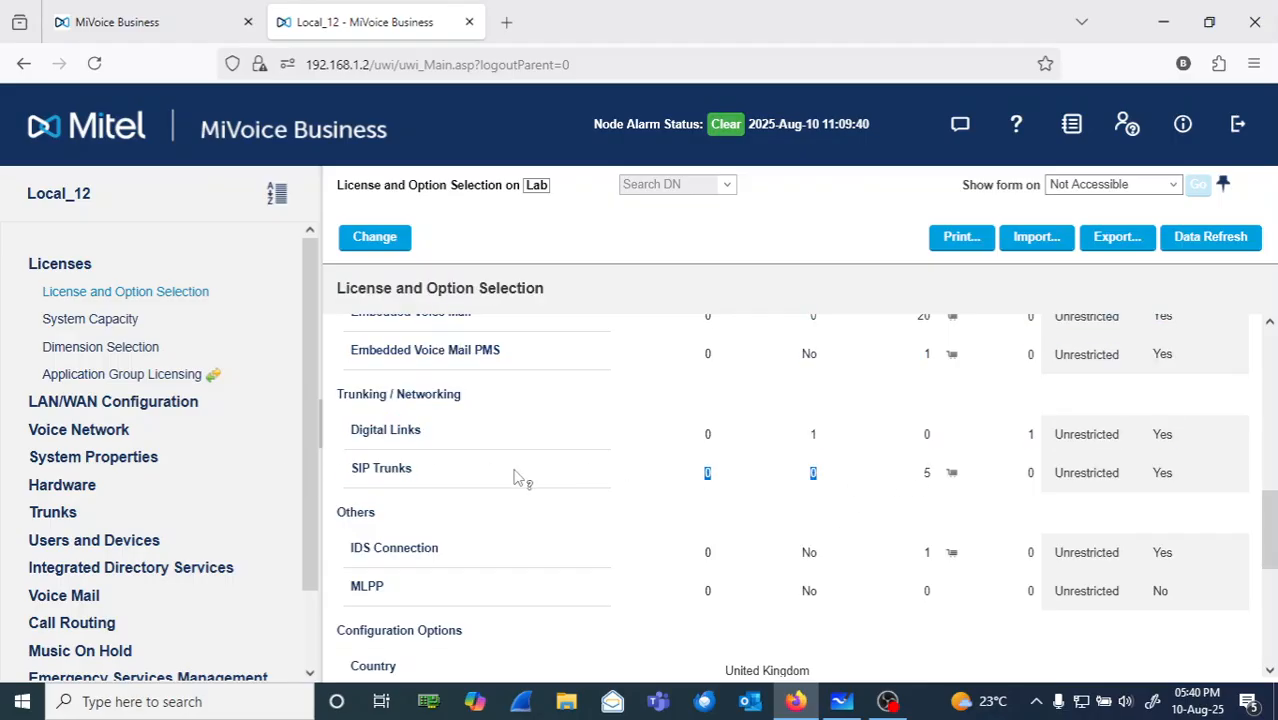
Set the locally allocated SIP Trunks licenses to 5 and save, accepting the Try Before You Buy trial
left_click(374, 237)
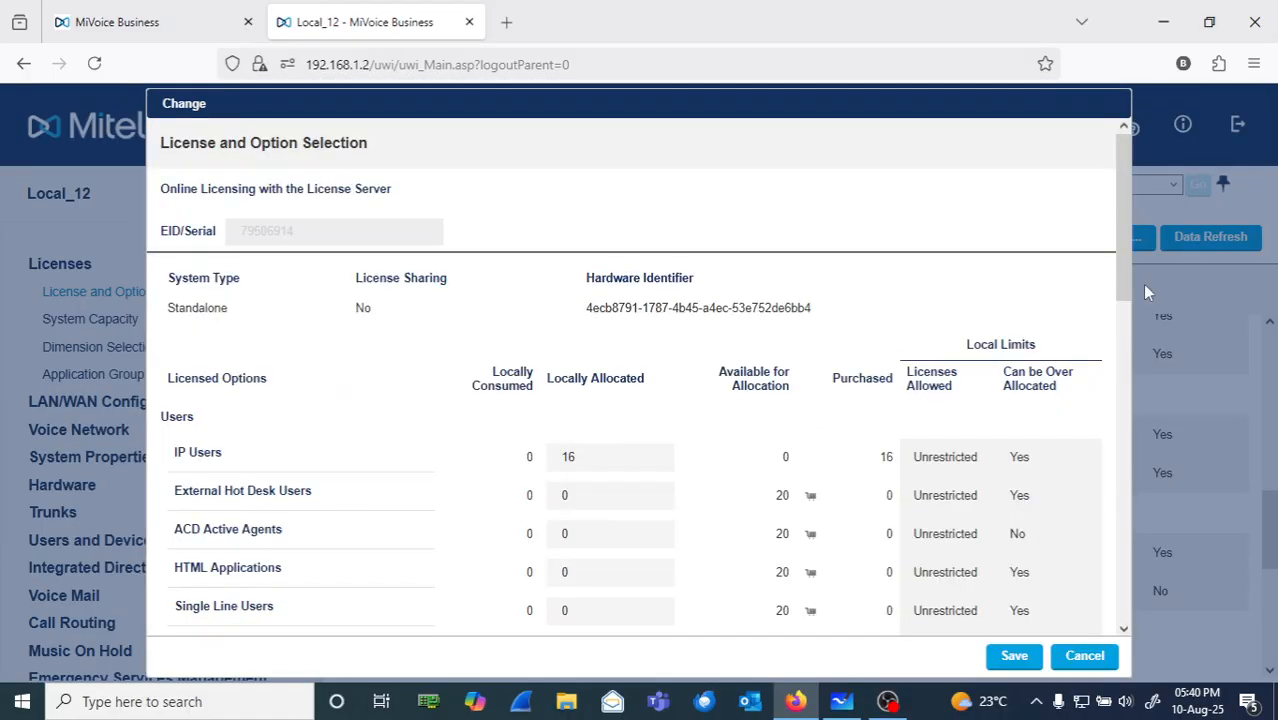
left_click_drag(1118, 275, 1151, 469)
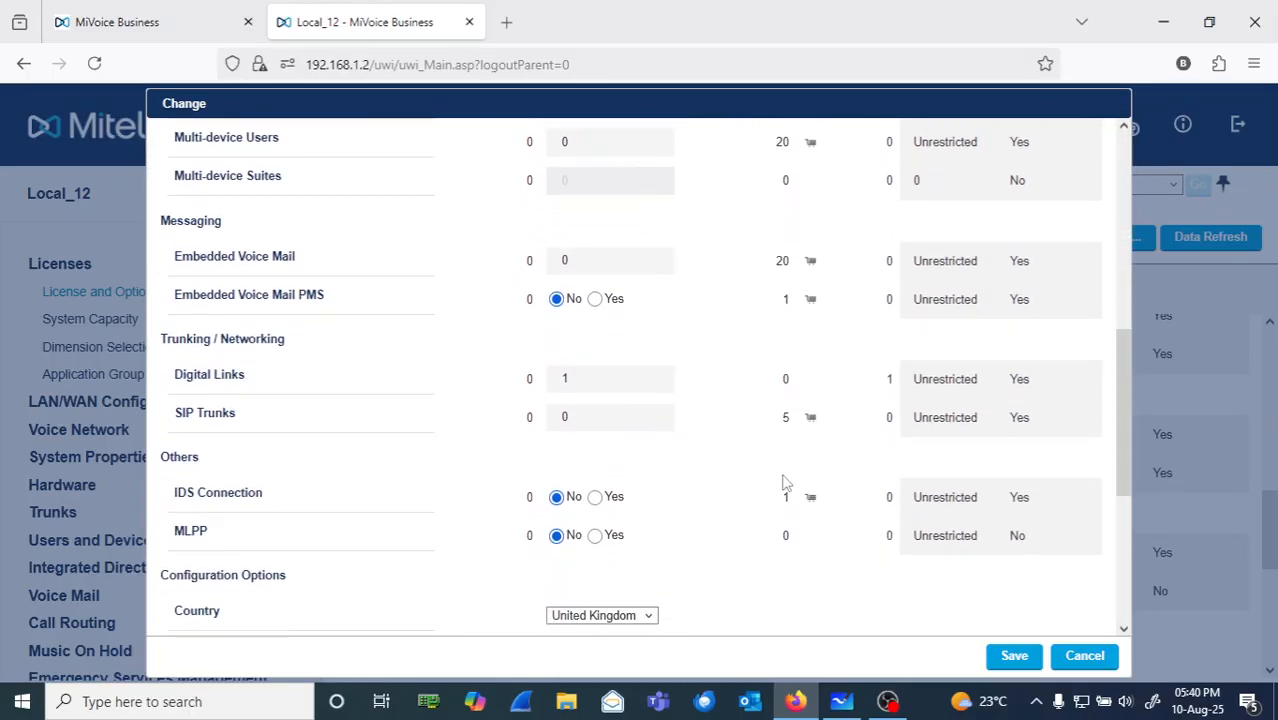
left_click(575, 420)
left_click_drag(575, 420, 508, 419)
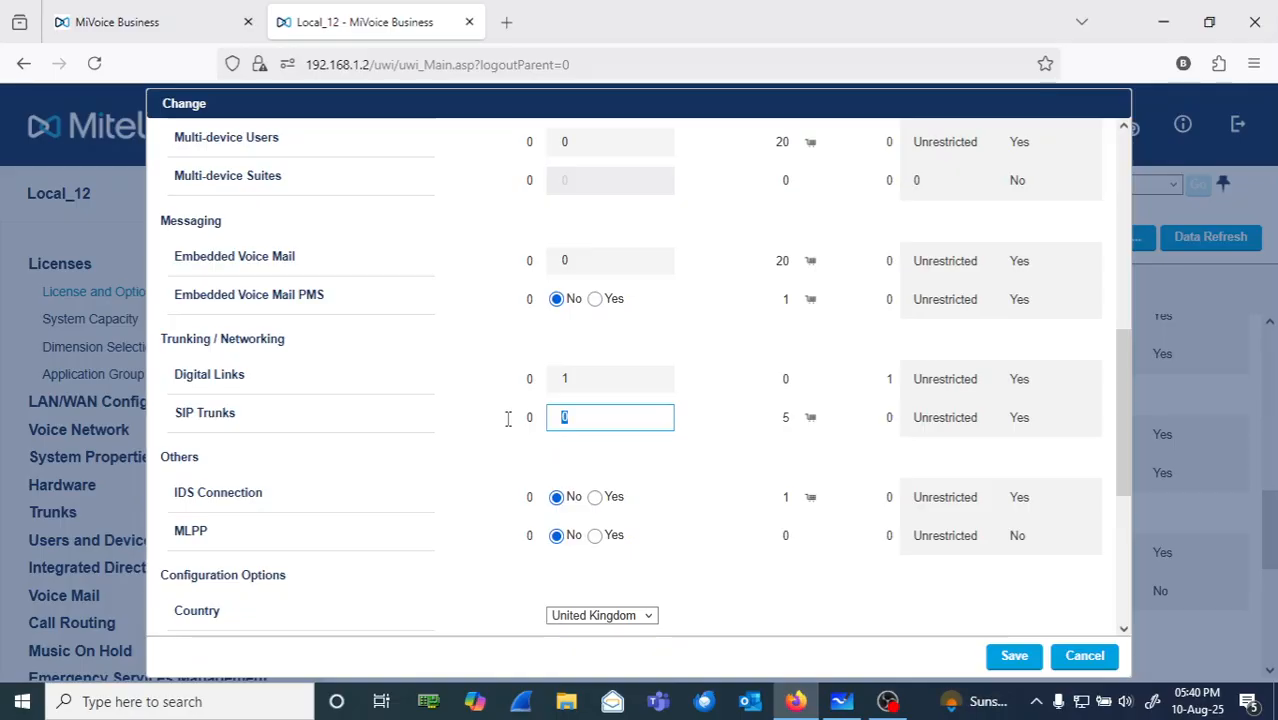
type("5")
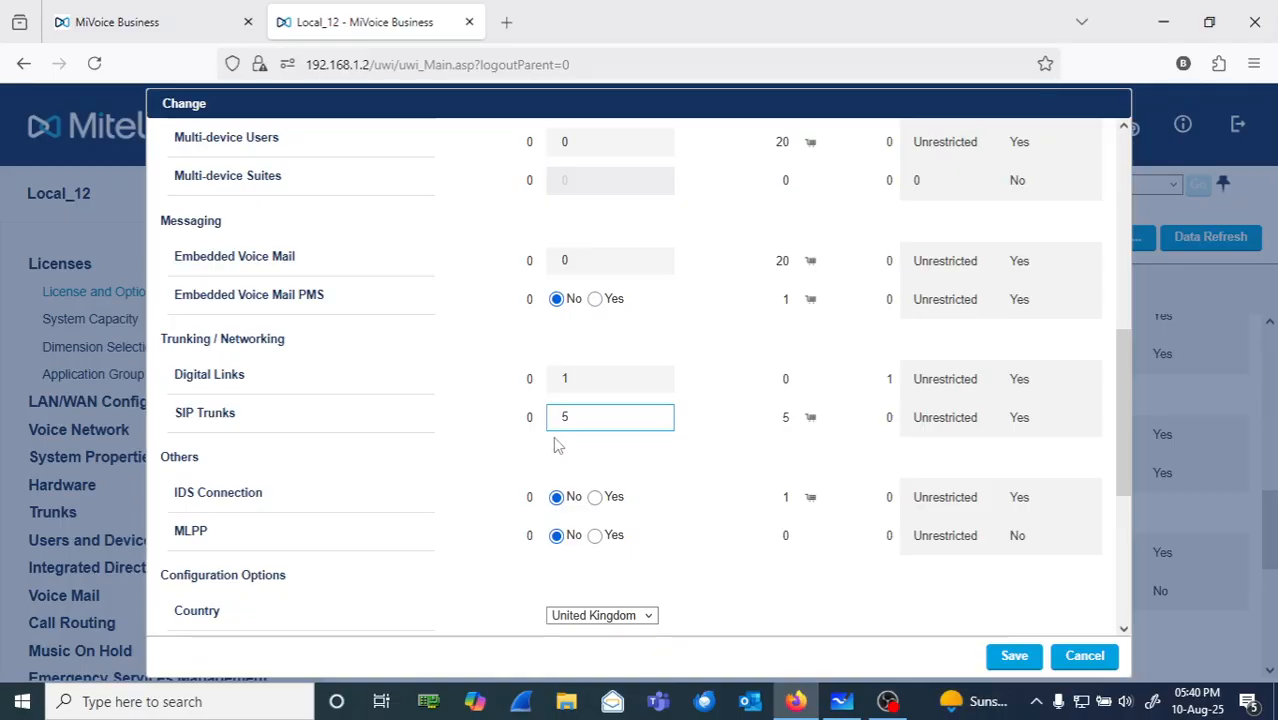
left_click(1001, 665)
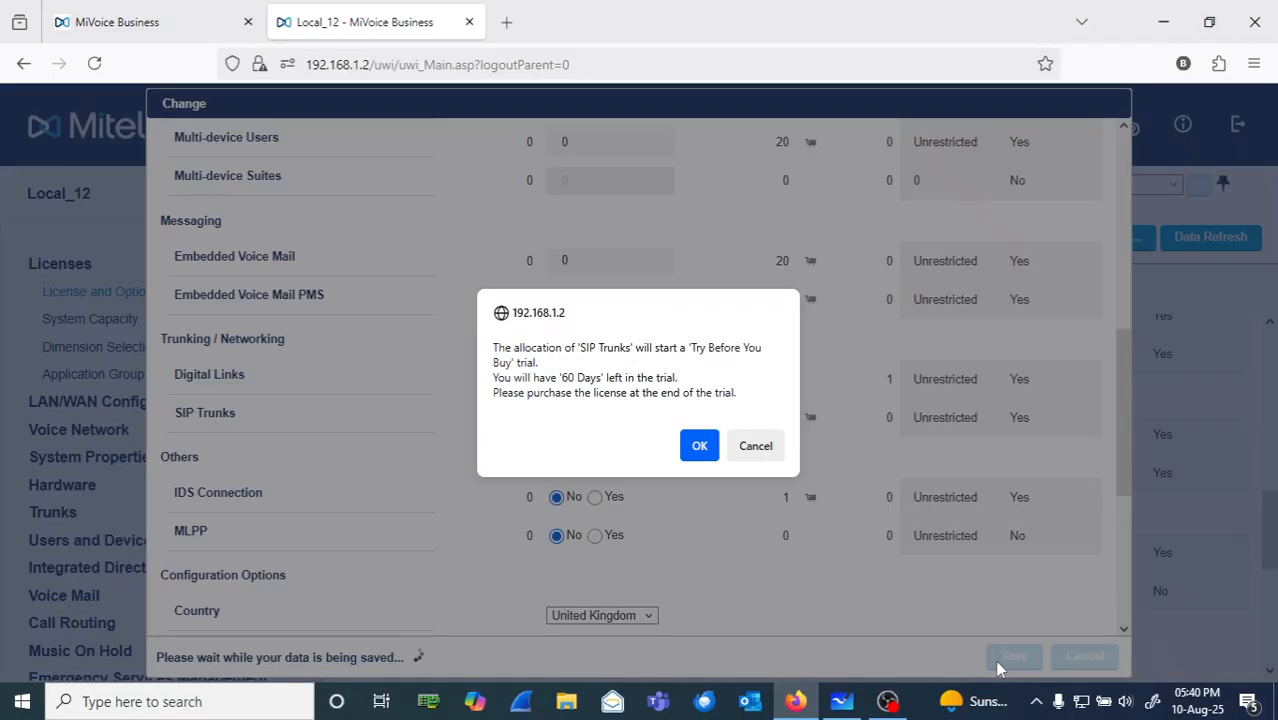
left_click(701, 447)
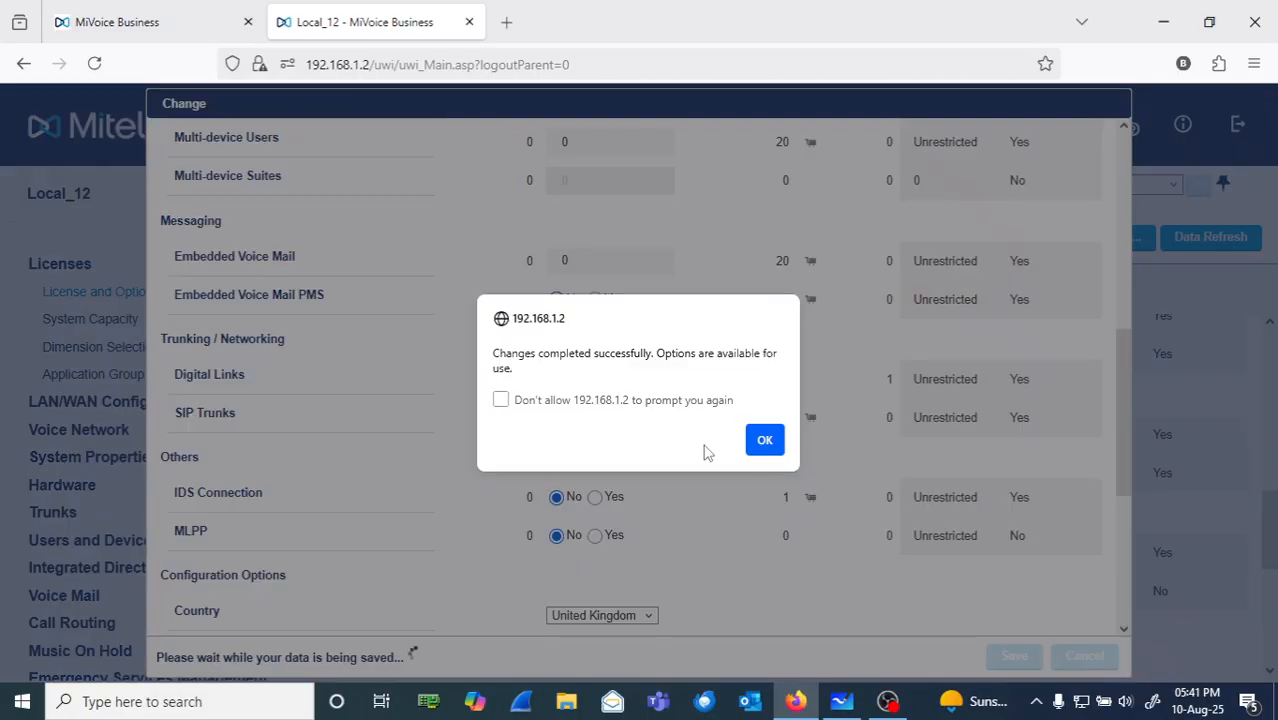
left_click(764, 441)
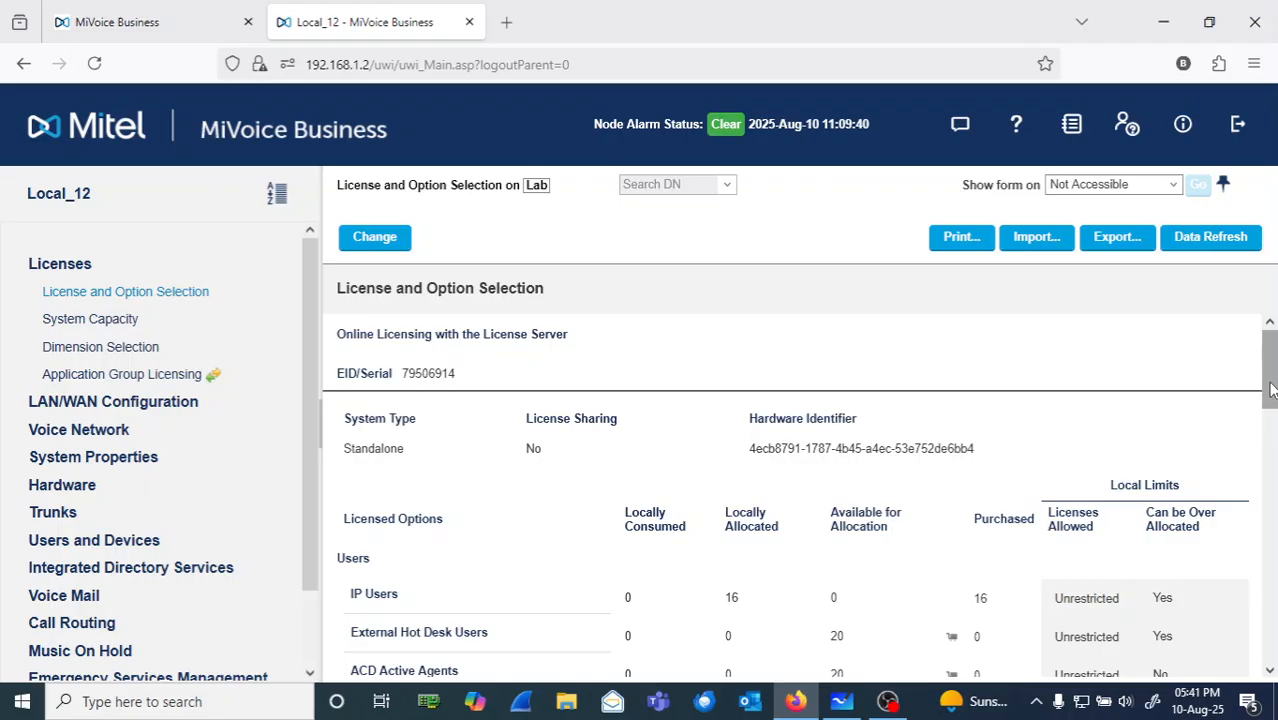
Check the SIP Trunks allocation in the saved license list, and collapse the Licenses section
left_click_drag(1270, 388, 1274, 538)
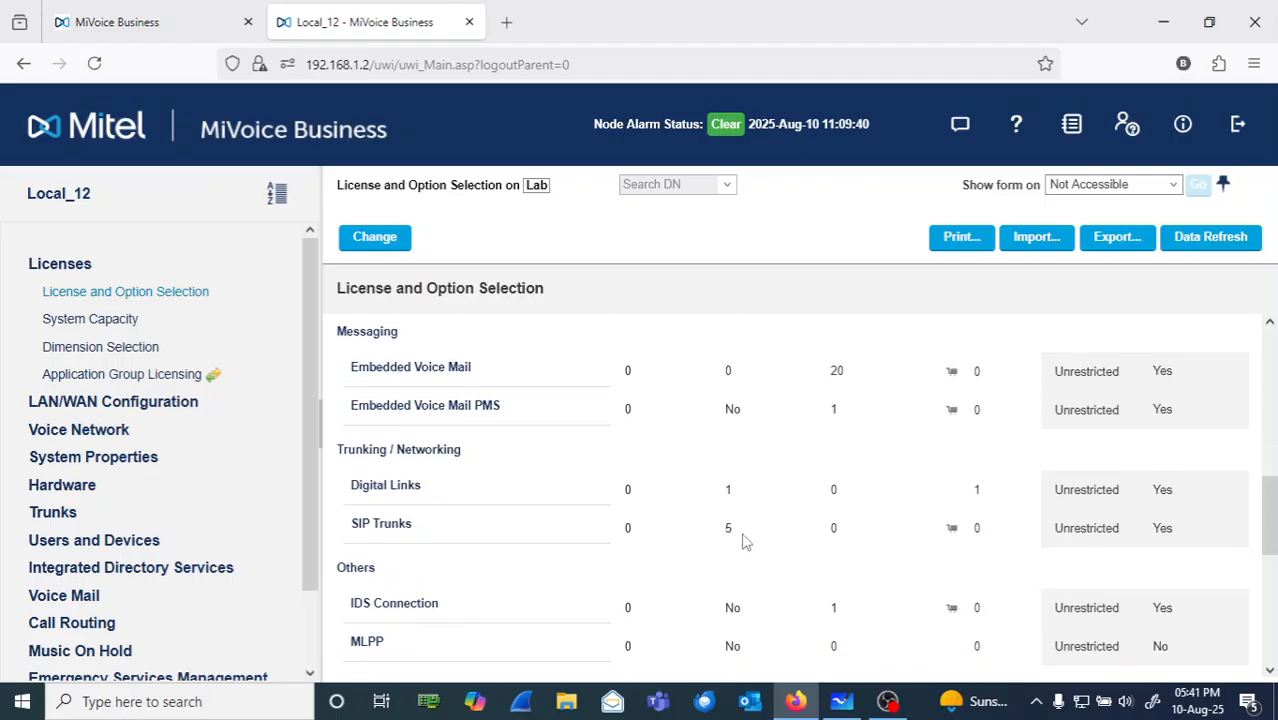
left_click_drag(745, 538, 628, 528)
left_click(48, 270)
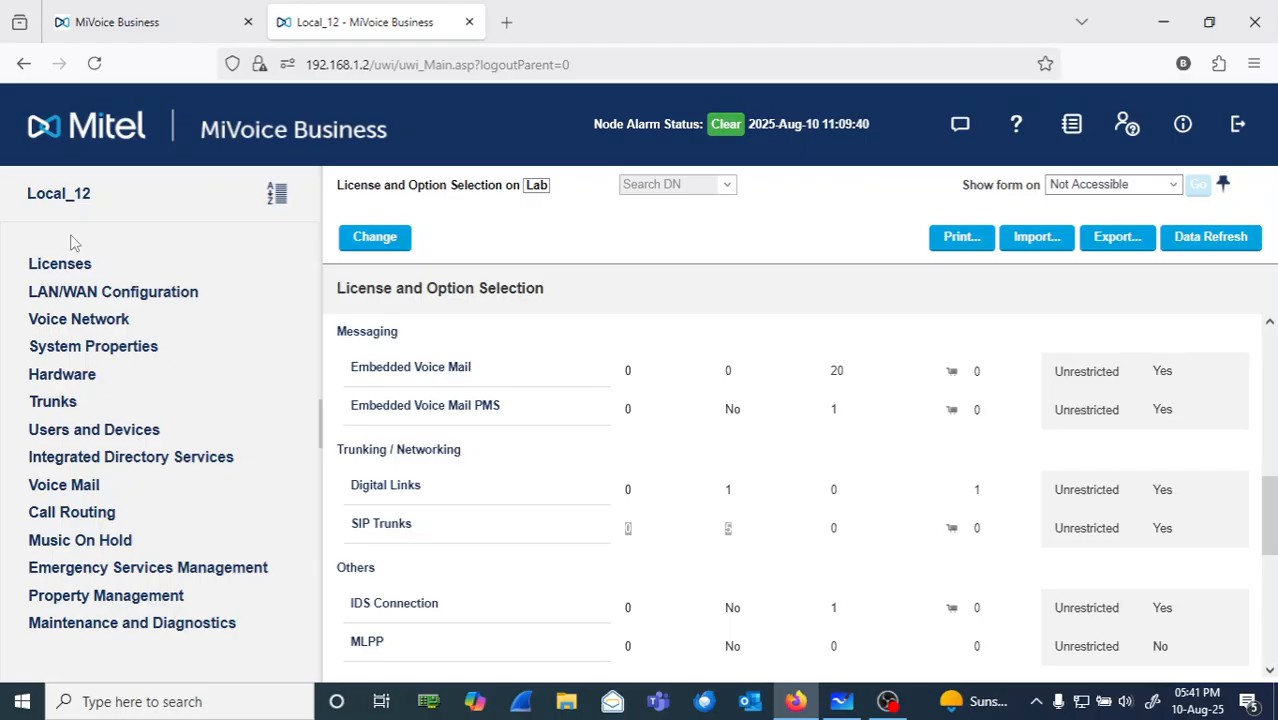
Check the system name above the forms list, and log out of the System Administration Tool and MiVoice Business
left_click_drag(28, 194, 72, 194)
left_click(106, 196)
left_click(1237, 126)
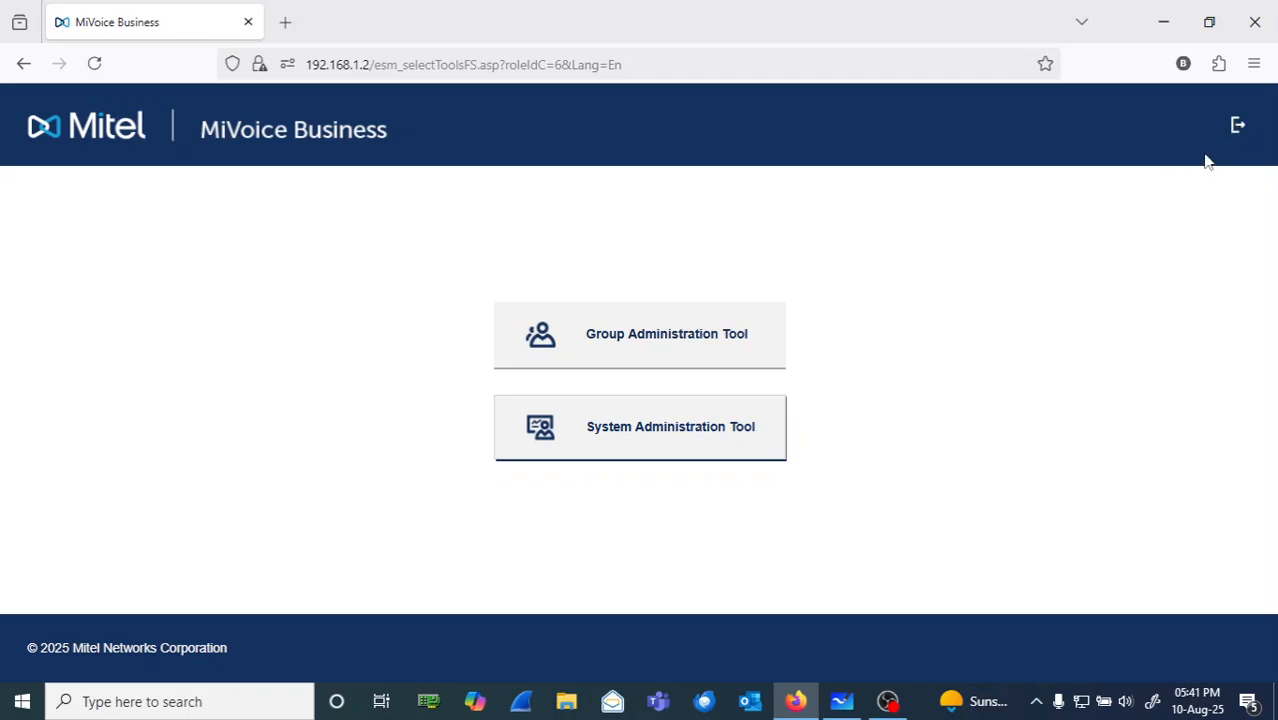
left_click(1236, 127)
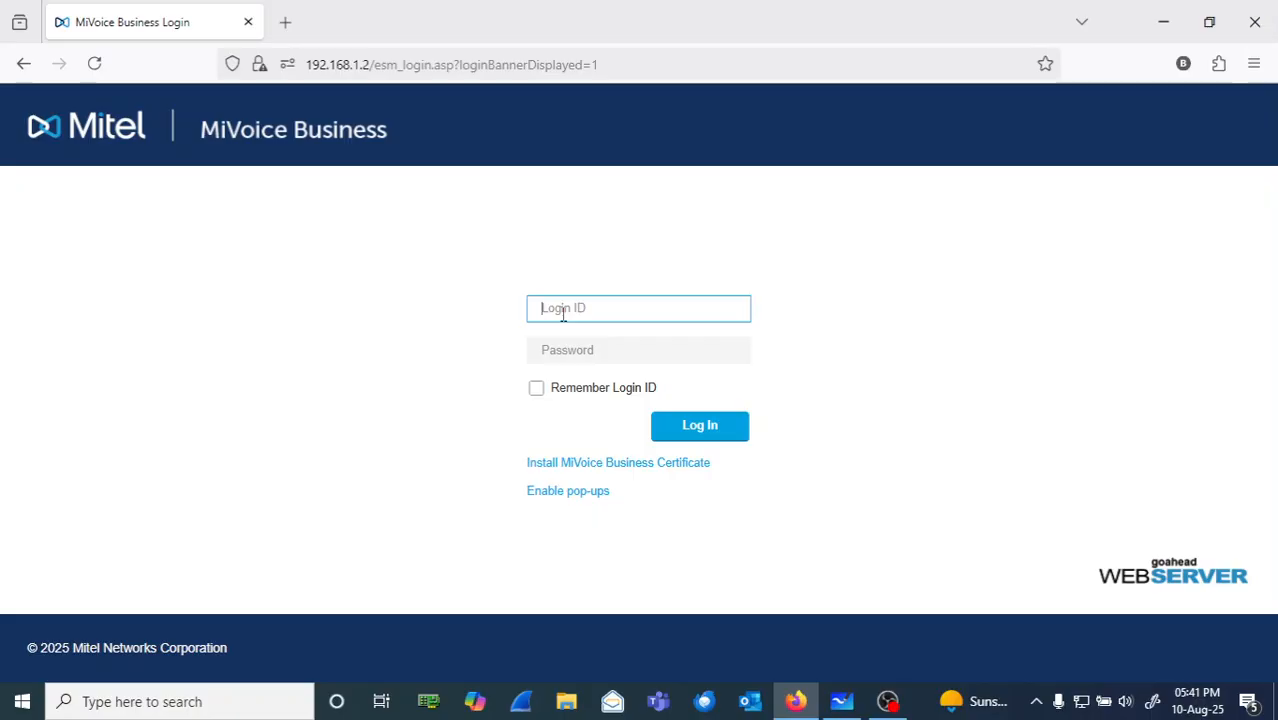
Log back in as system with the account password and reopen the System Administration Tool without saving the credentials in the browser
type("system")
key("Tab")
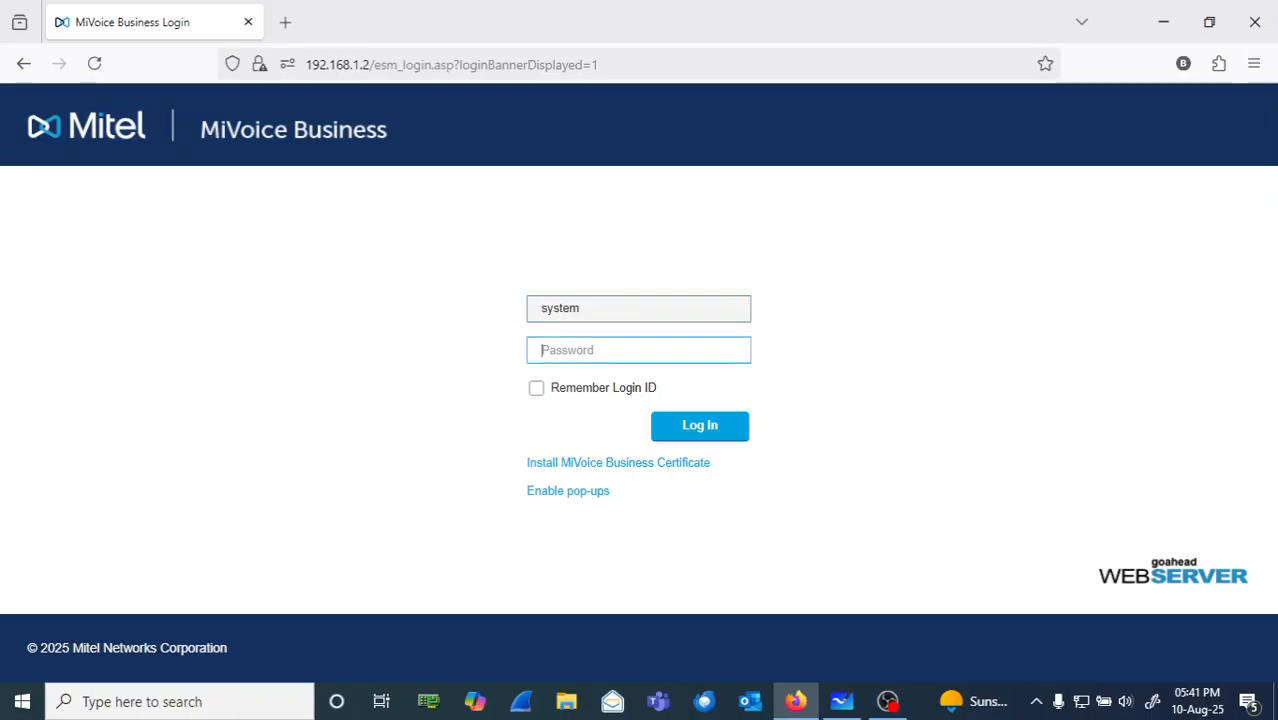
type("p")
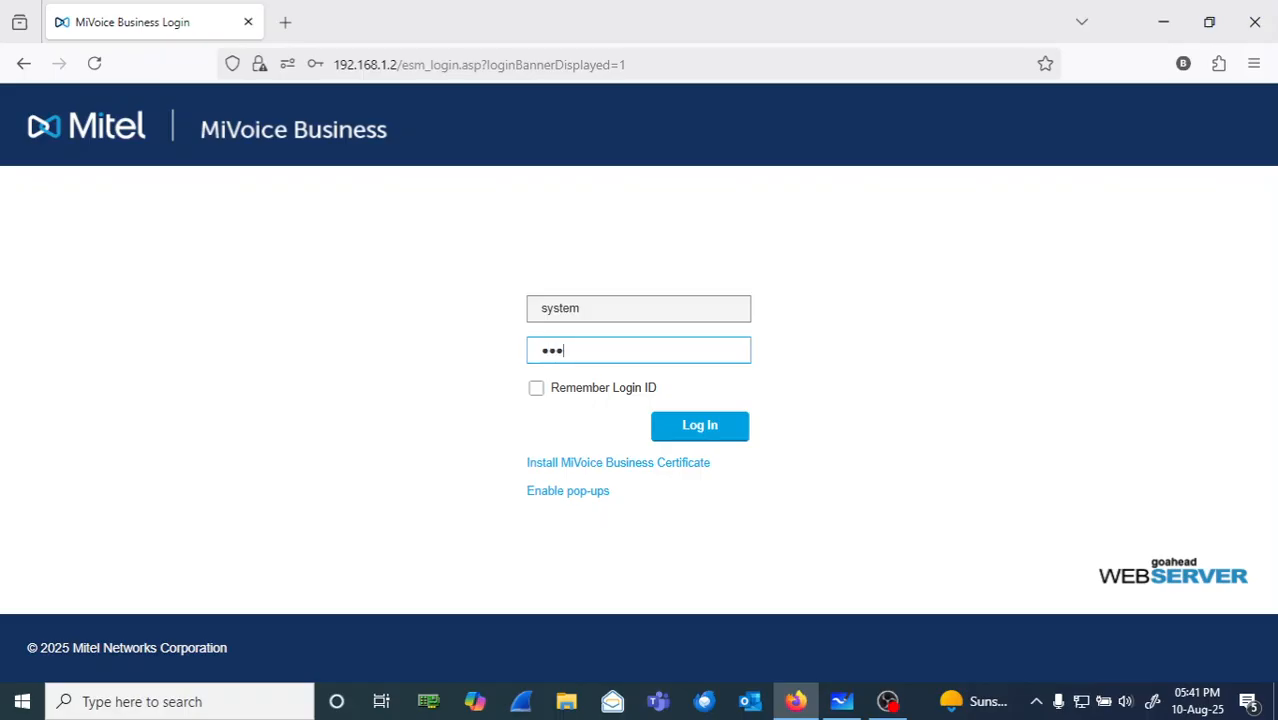
left_click(681, 432)
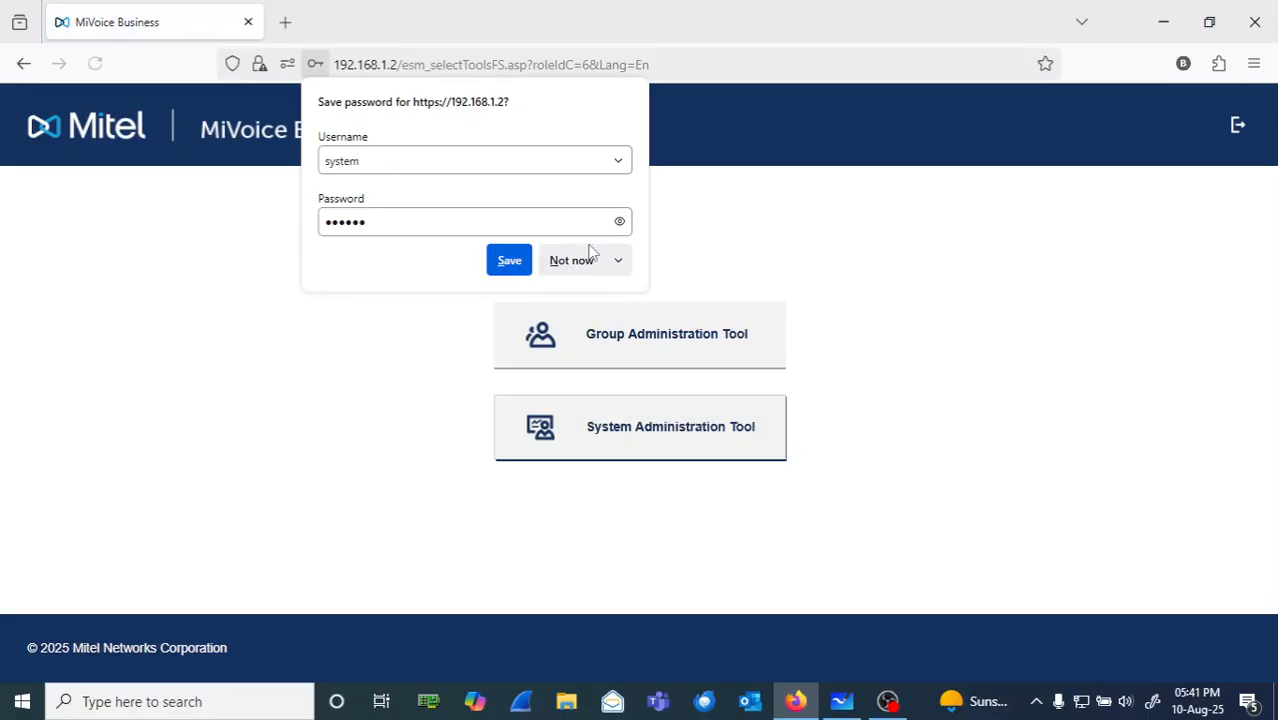
left_click(571, 260)
left_click(709, 432)
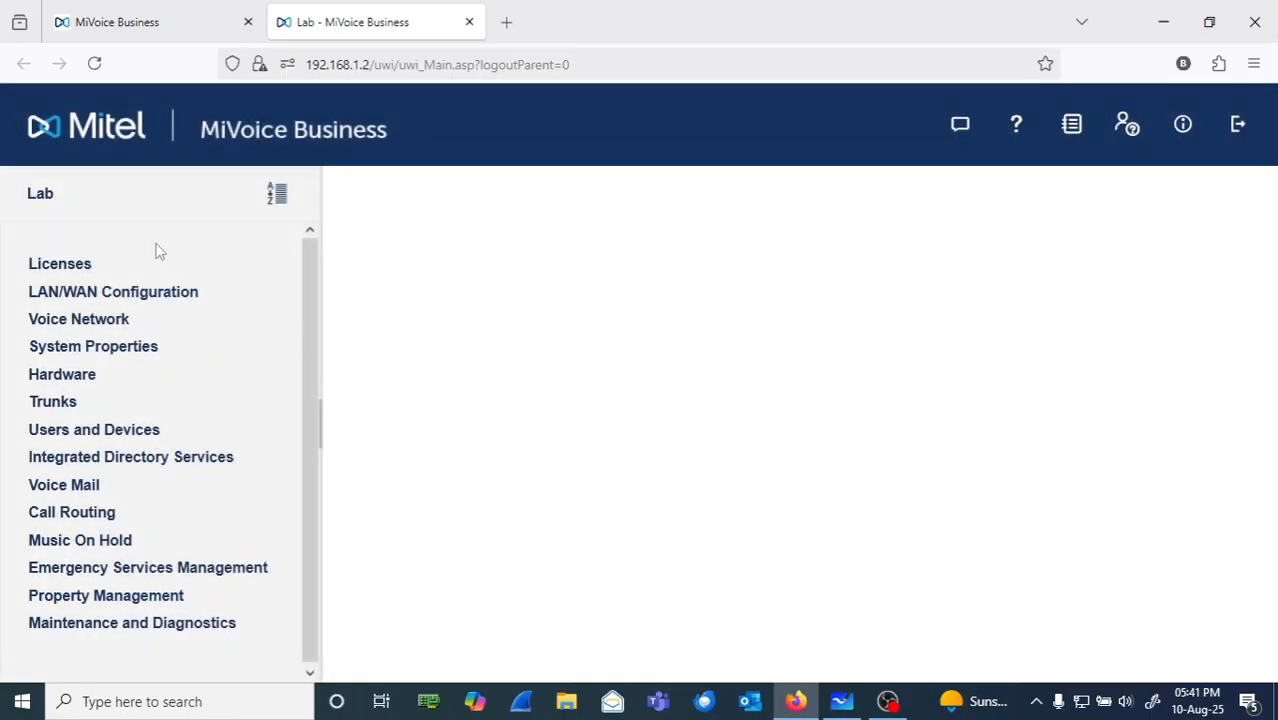
In the Voice Network forms, start a new network element named BTCsip with type Other, and enable it as a SIP Peer
left_click_drag(10, 203, 40, 194)
left_click(100, 326)
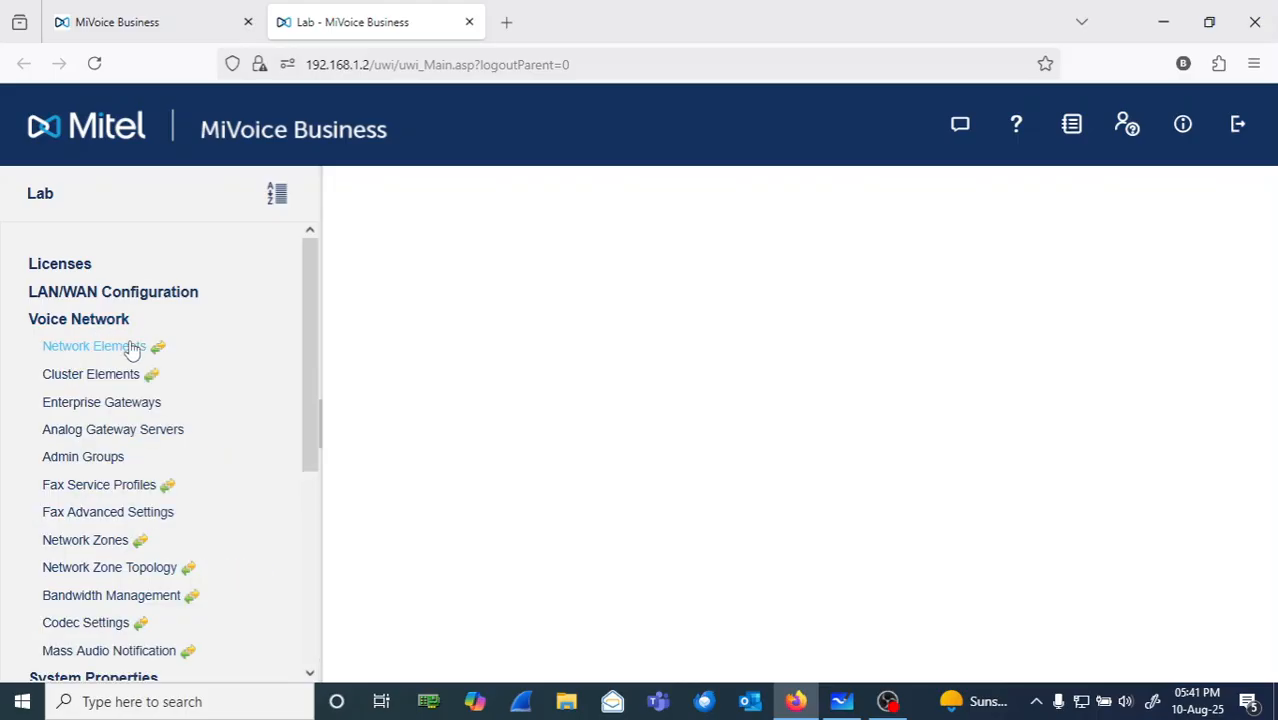
left_click(128, 352)
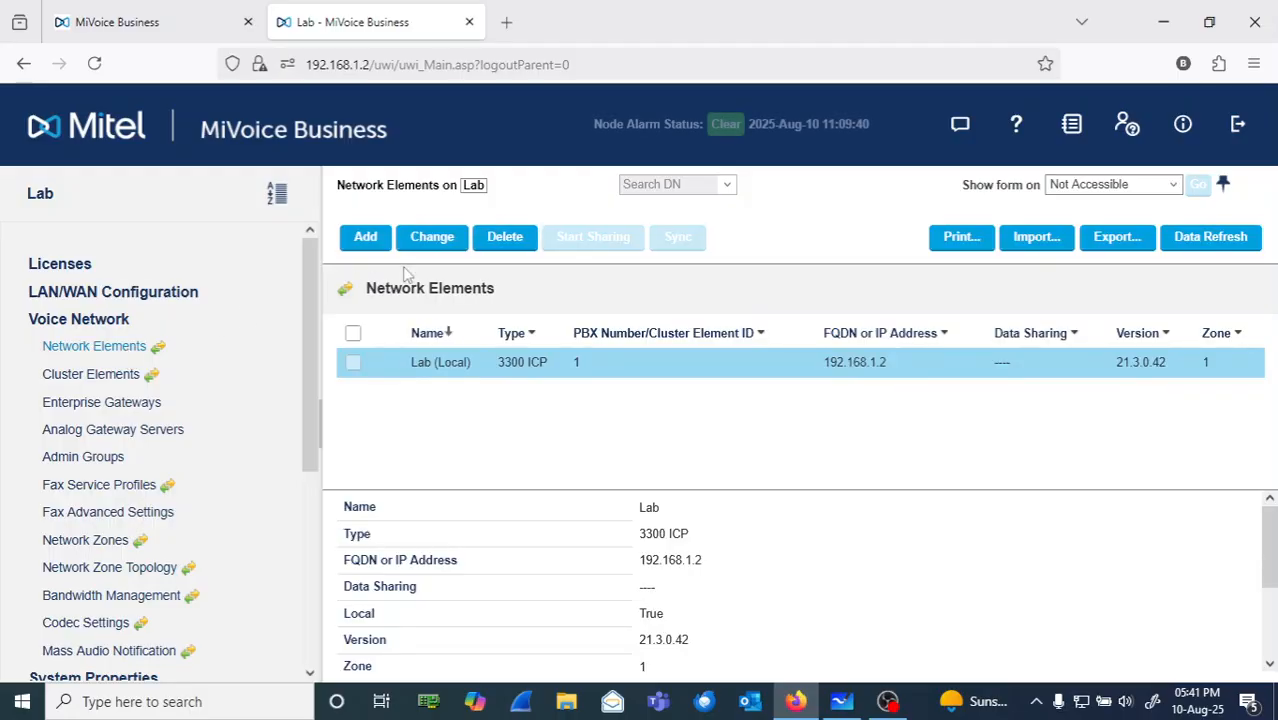
left_click(369, 245)
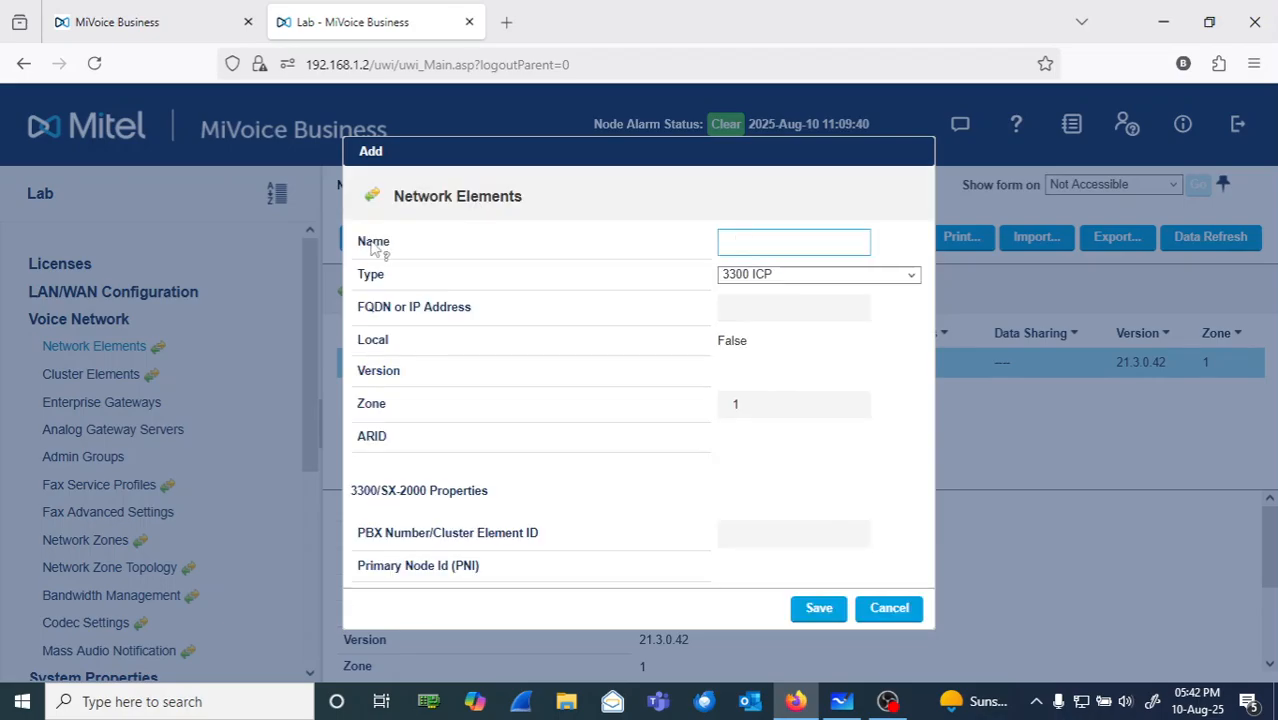
type("BTCsip")
left_click(787, 276)
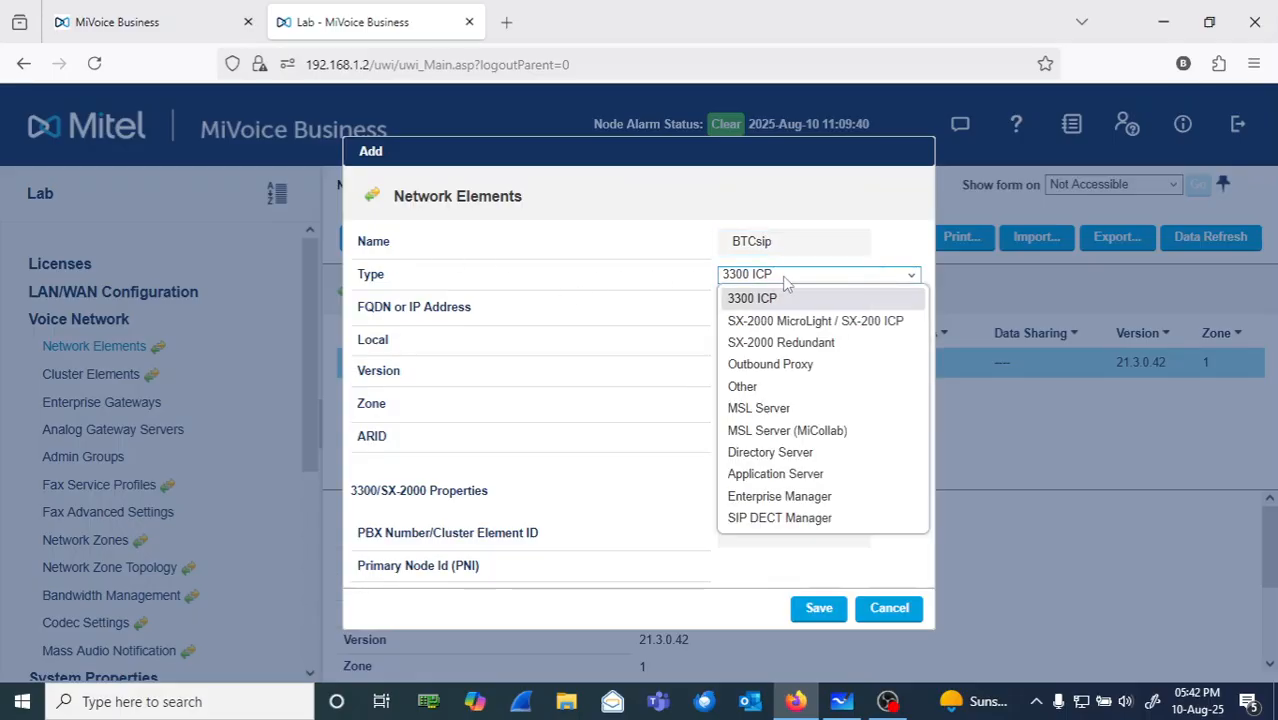
left_click(760, 387)
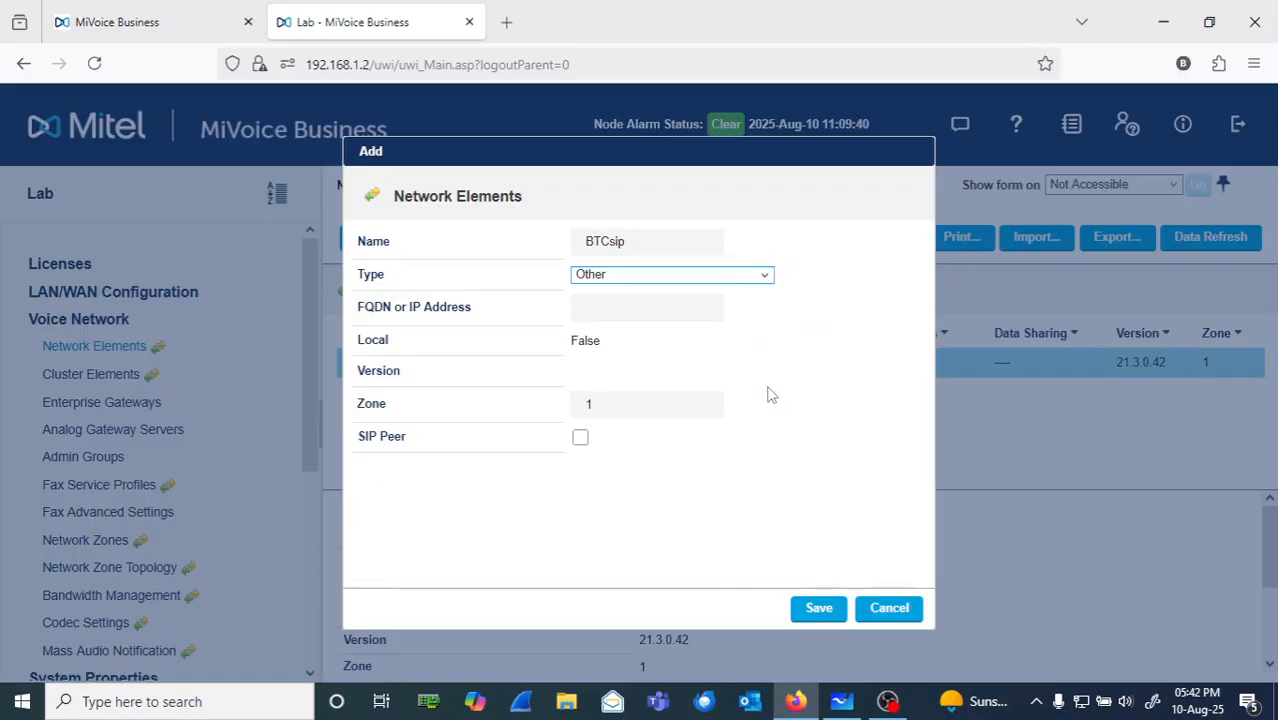
left_click(580, 440)
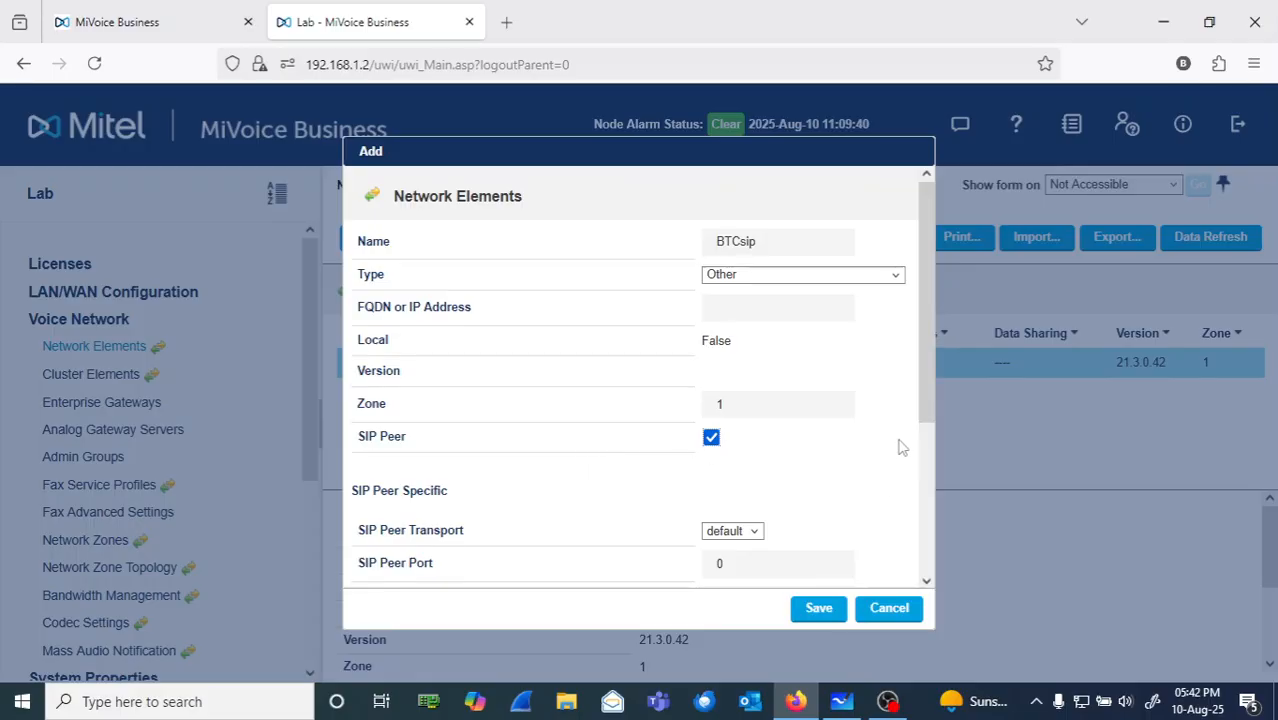
Set the new element's SIP Peer Transport to UDP and its SIP Peer Port to 5060
left_click_drag(924, 388, 930, 470)
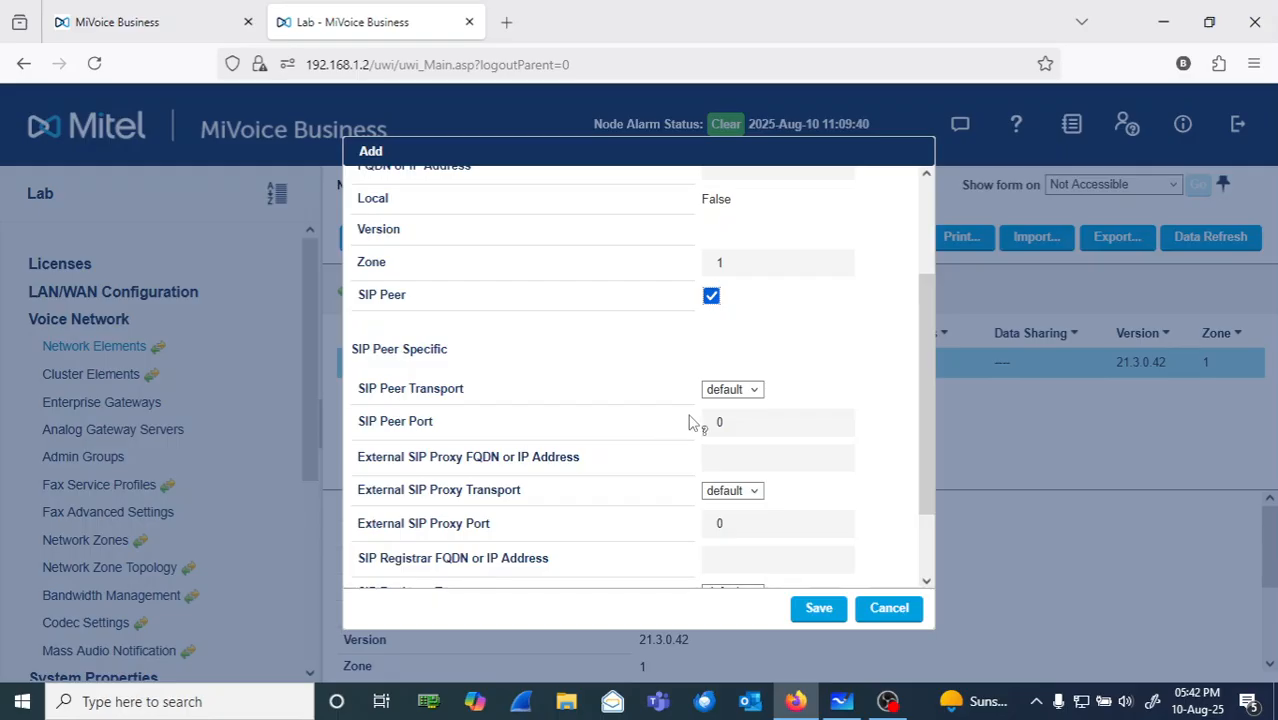
left_click(758, 394)
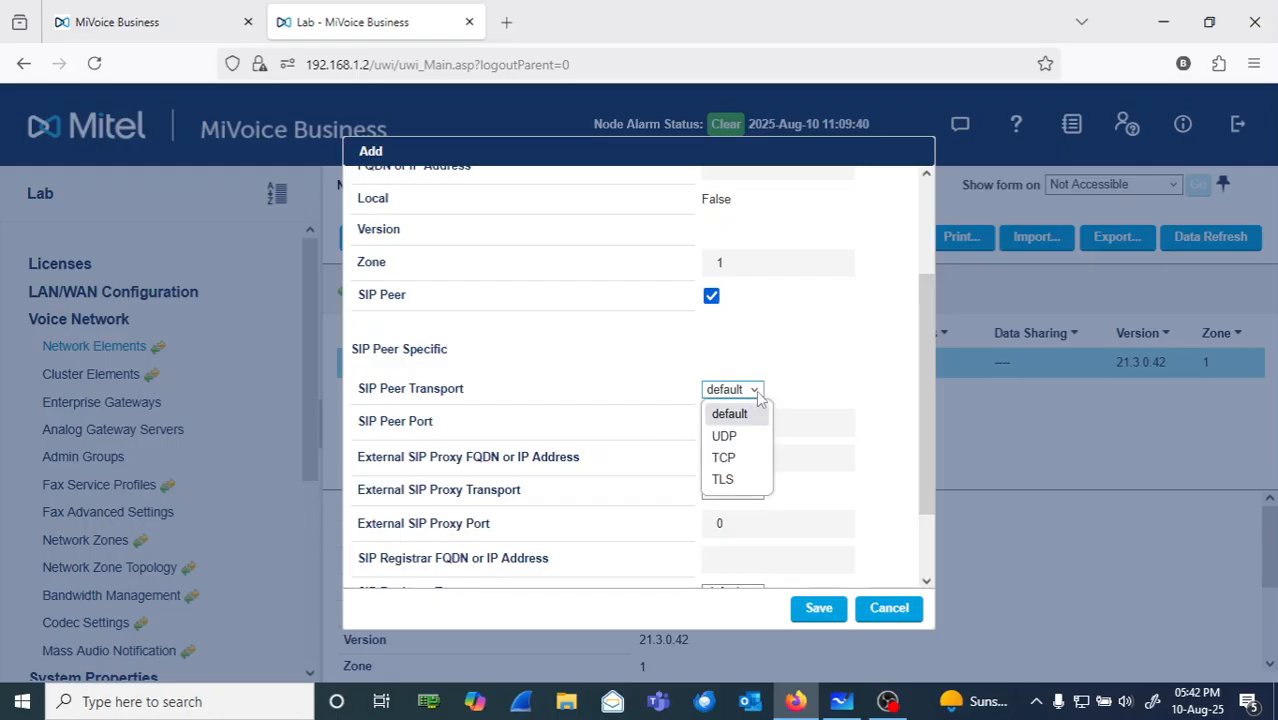
left_click(736, 434)
left_click_drag(734, 422, 677, 422)
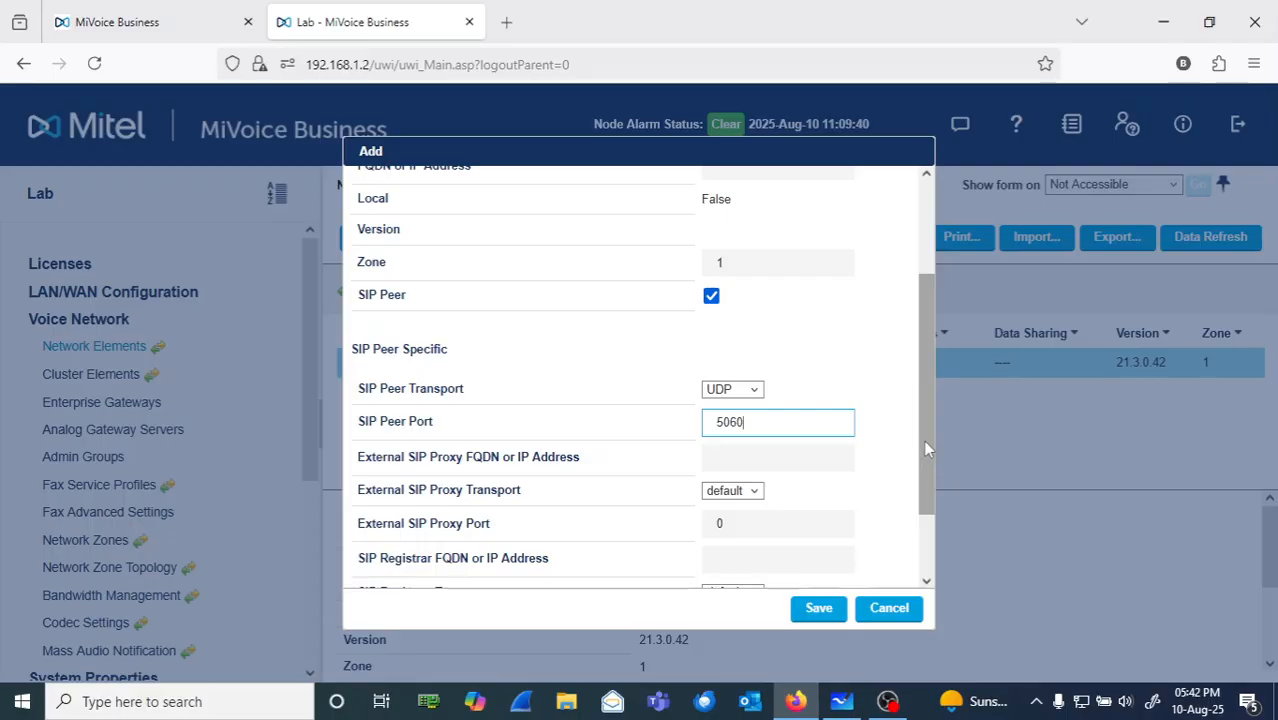
Look up the BTC SIP Trunk's signaling IP address in the Microsoft Whiteboard network diagram, pointing it out with the laser pointer
left_click_drag(922, 442, 915, 339)
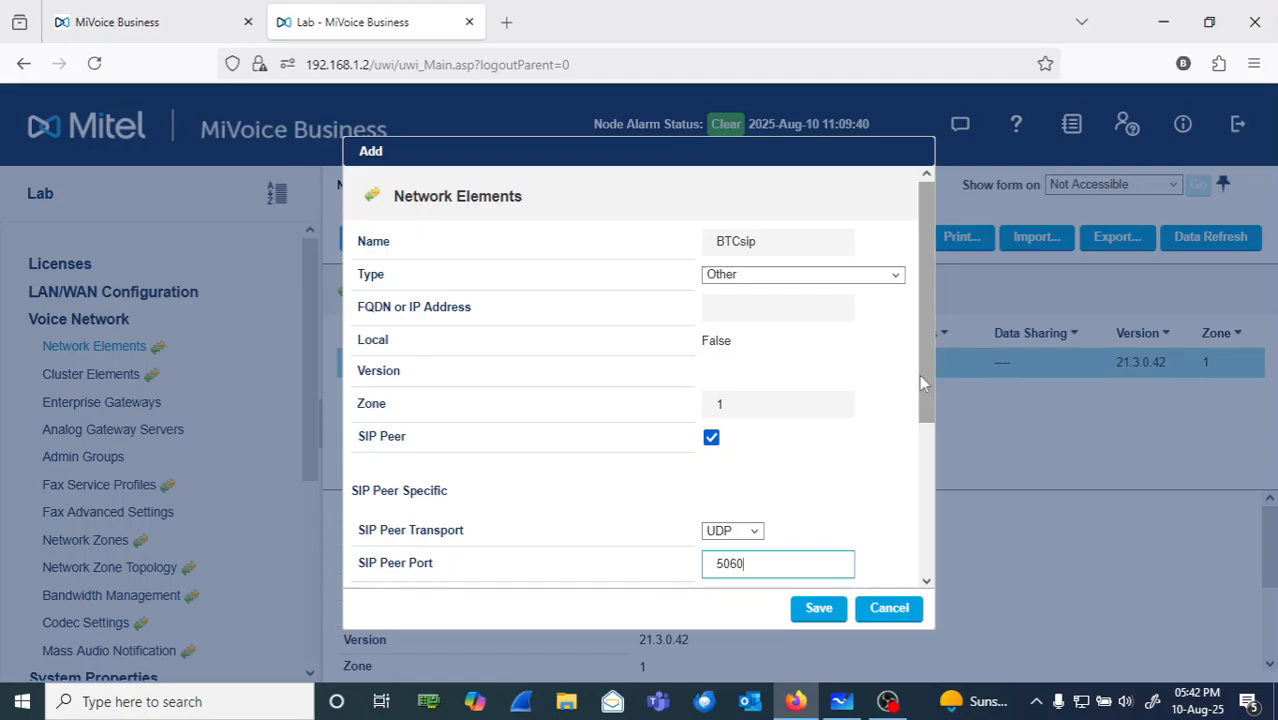
left_click(721, 309)
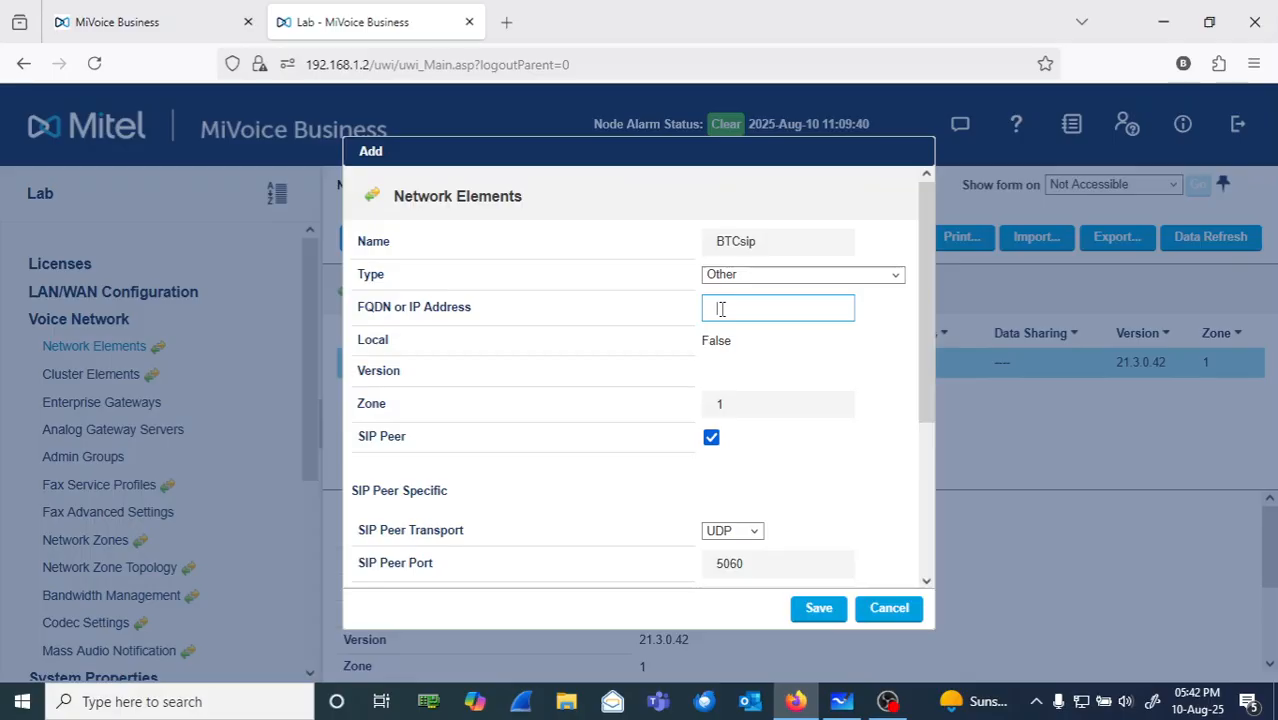
left_click(841, 701)
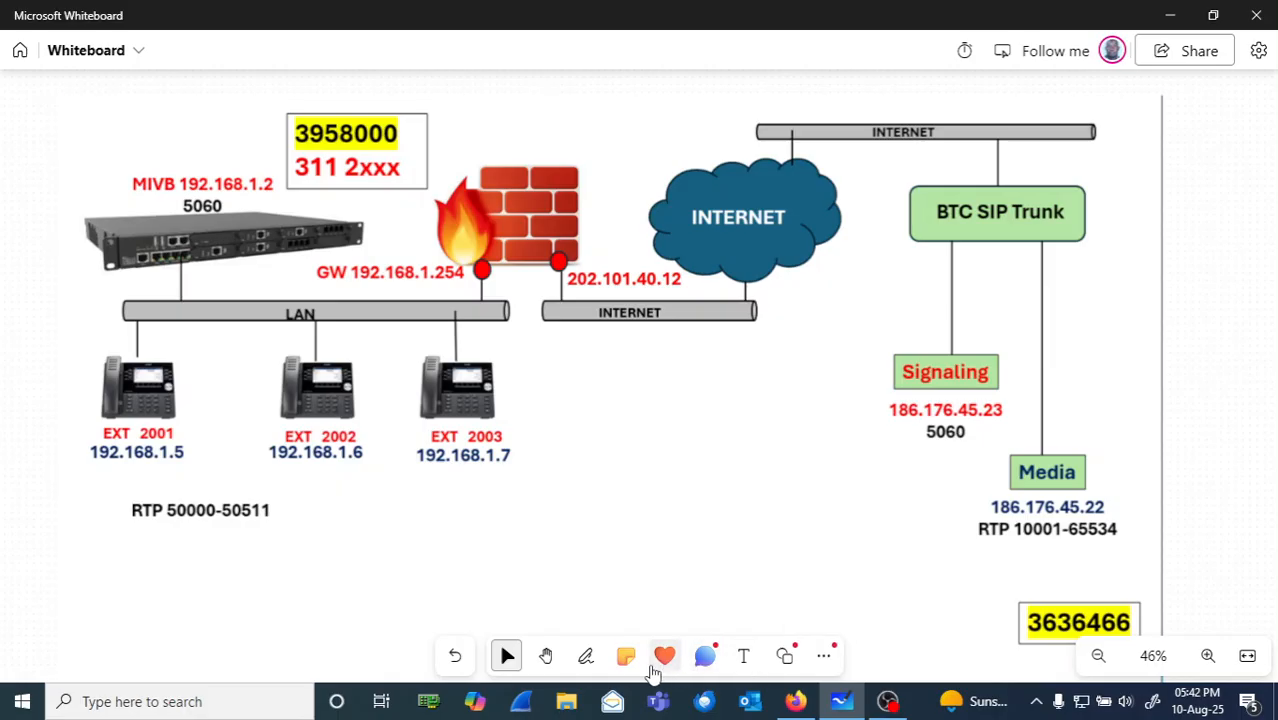
left_click(585, 658)
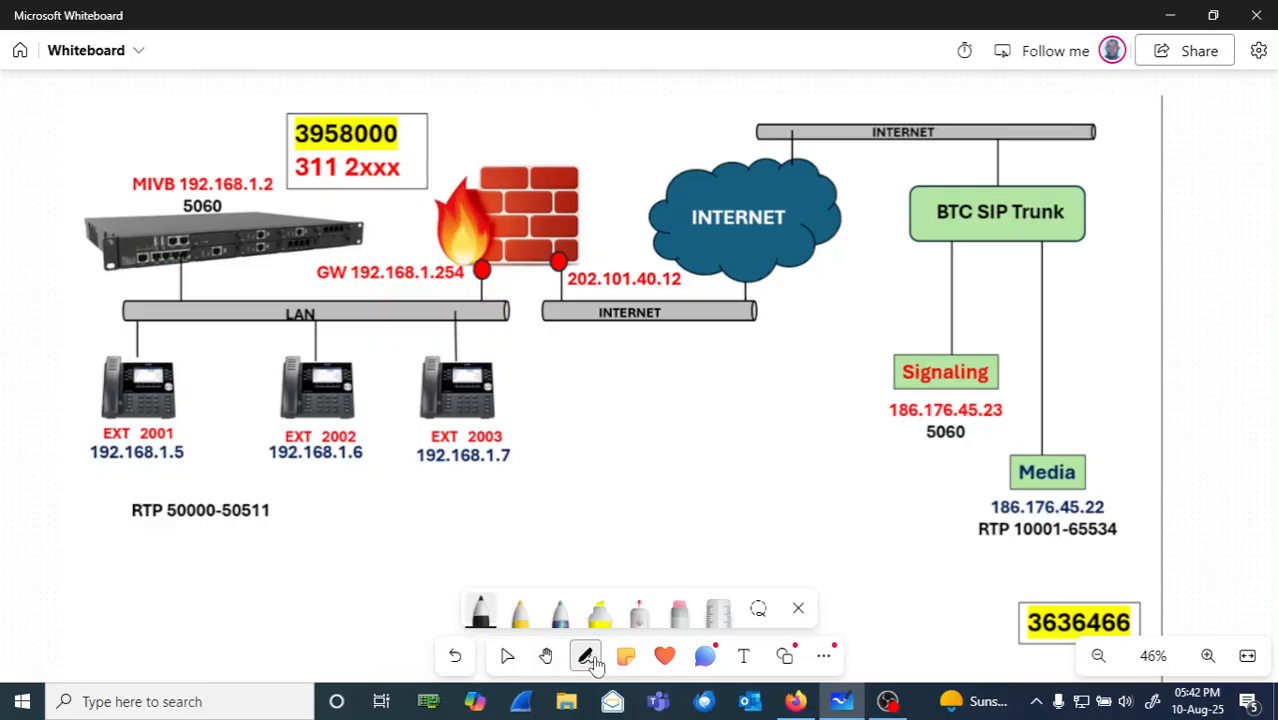
left_click(648, 612)
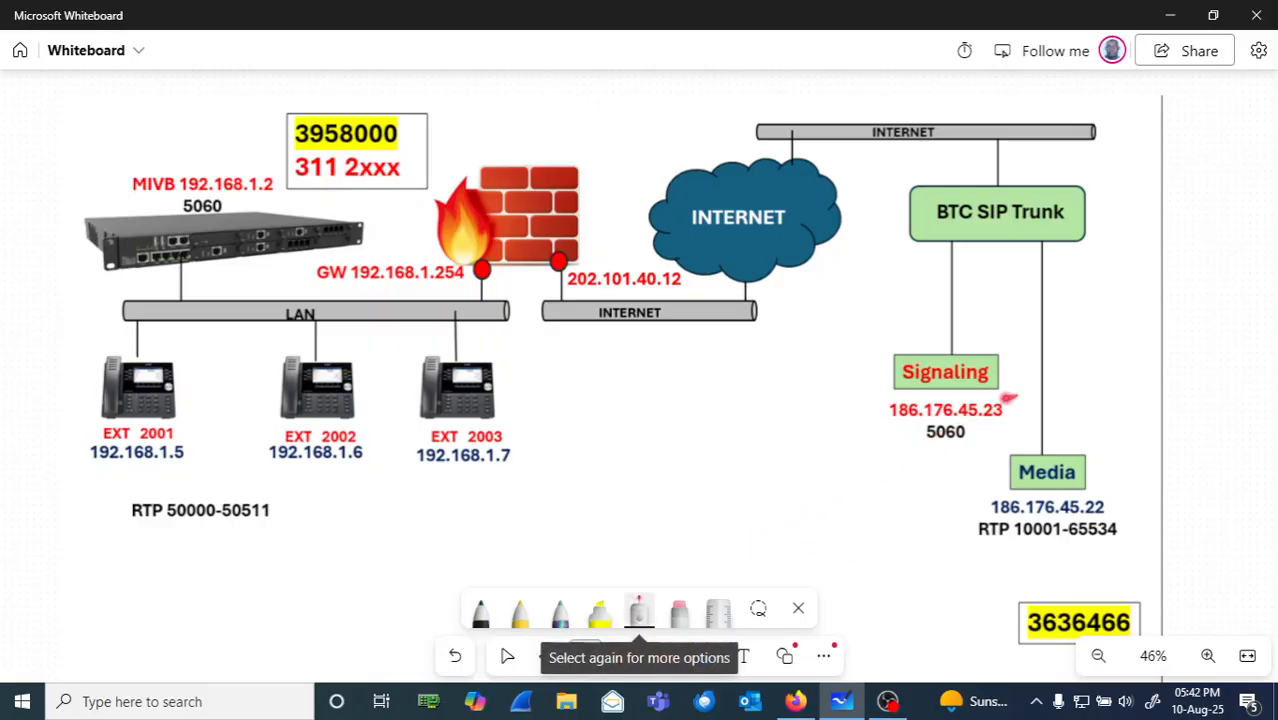
mouse_move(1005, 410)
left_mouse_down()
mouse_move(871, 418)
mouse_move(984, 421)
mouse_move(1019, 385)
mouse_move(866, 410)
left_mouse_up()
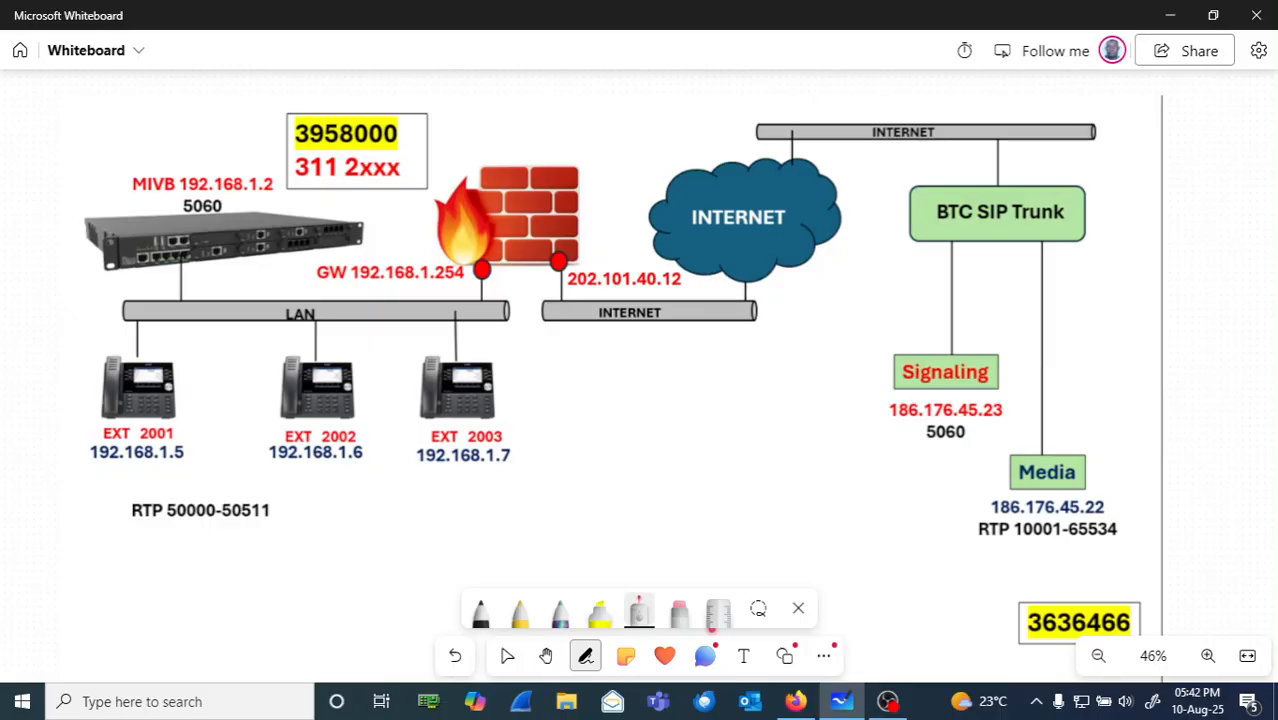
mouse_move(1026, 410)
left_mouse_down()
mouse_move(864, 418)
mouse_move(988, 428)
mouse_move(1030, 410)
left_mouse_up()
left_click(639, 612)
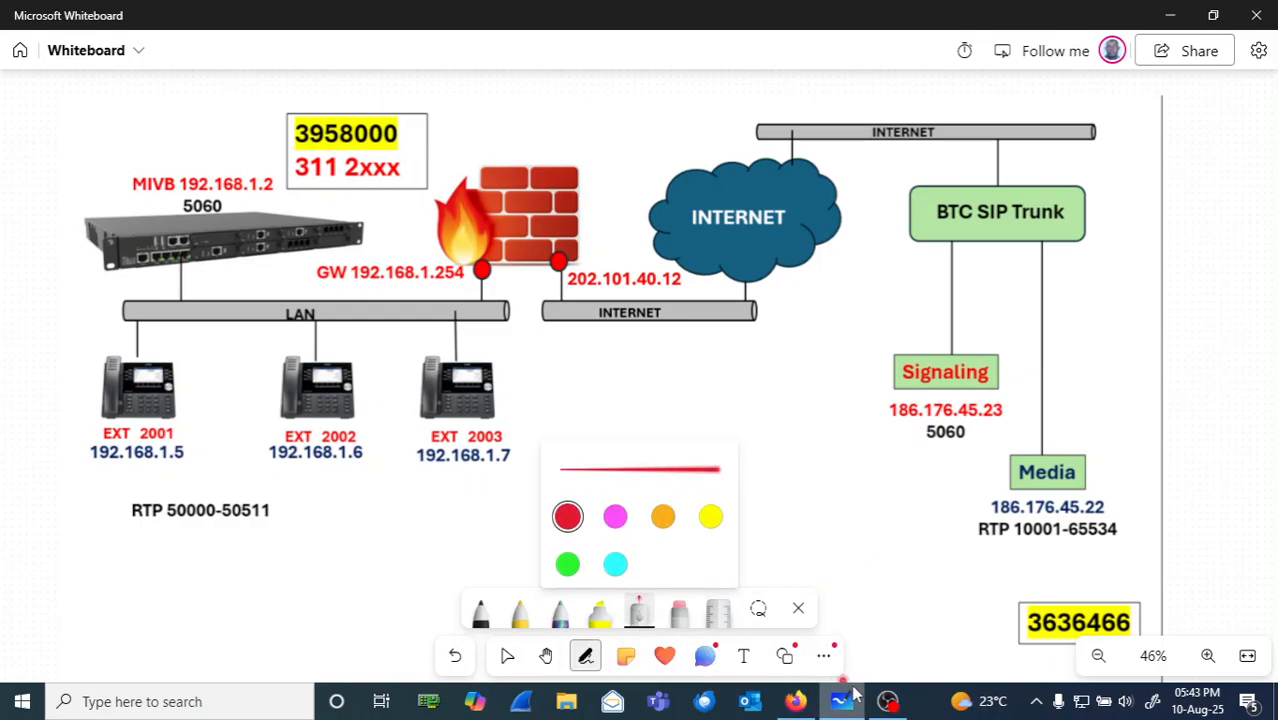
left_click(503, 652)
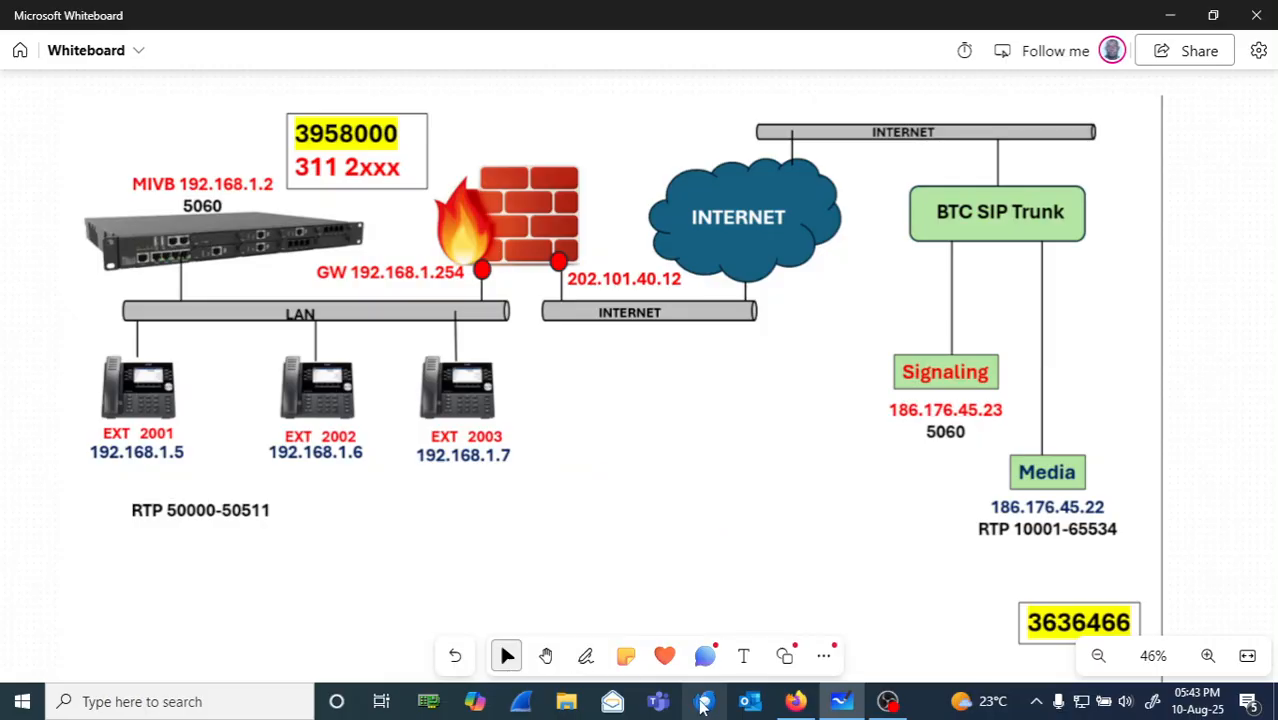
Switch back to Firefox, set the BTCsip element's FQDN or IP Address to 186.176.45.23, and save the network element
left_click(795, 701)
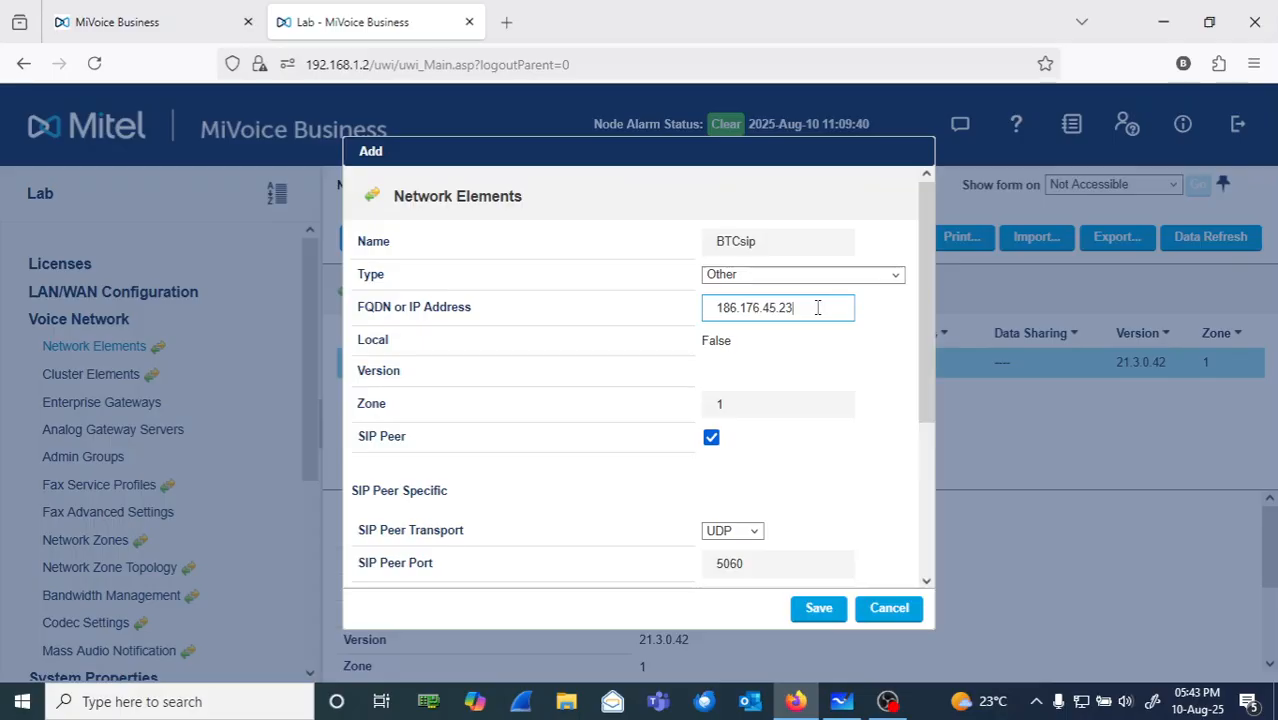
left_click_drag(808, 307, 690, 310)
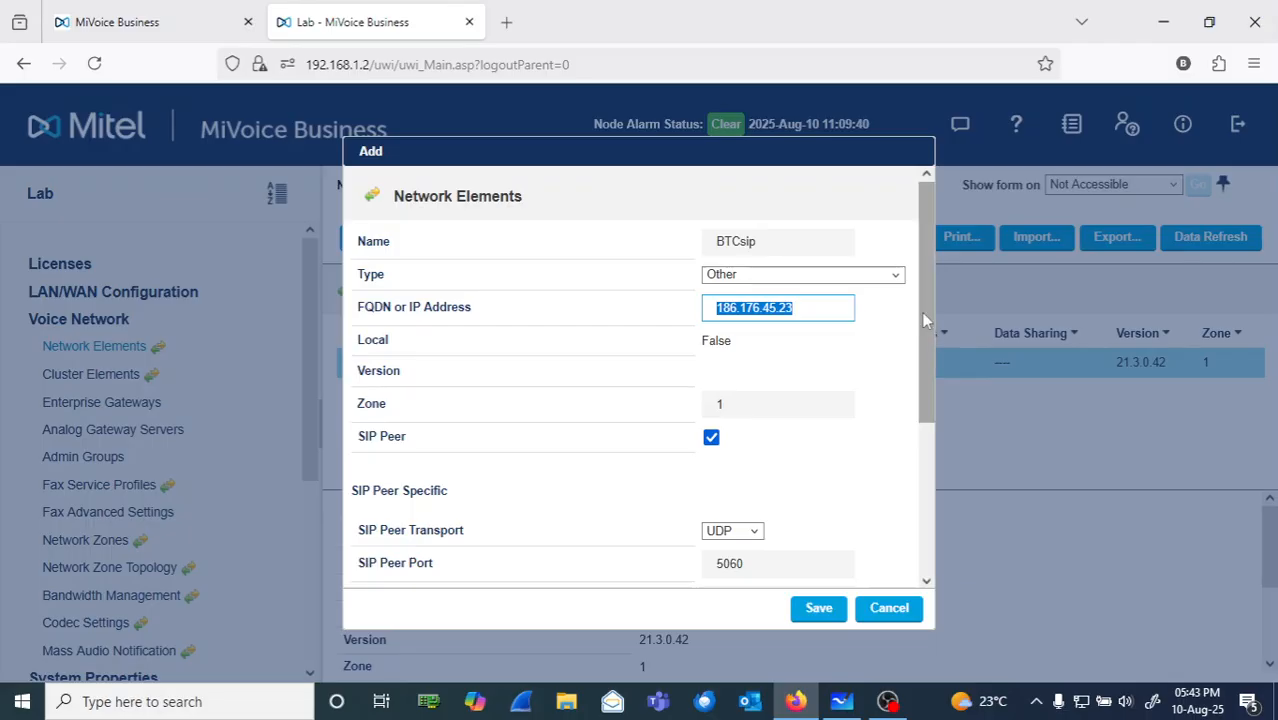
left_click(797, 311)
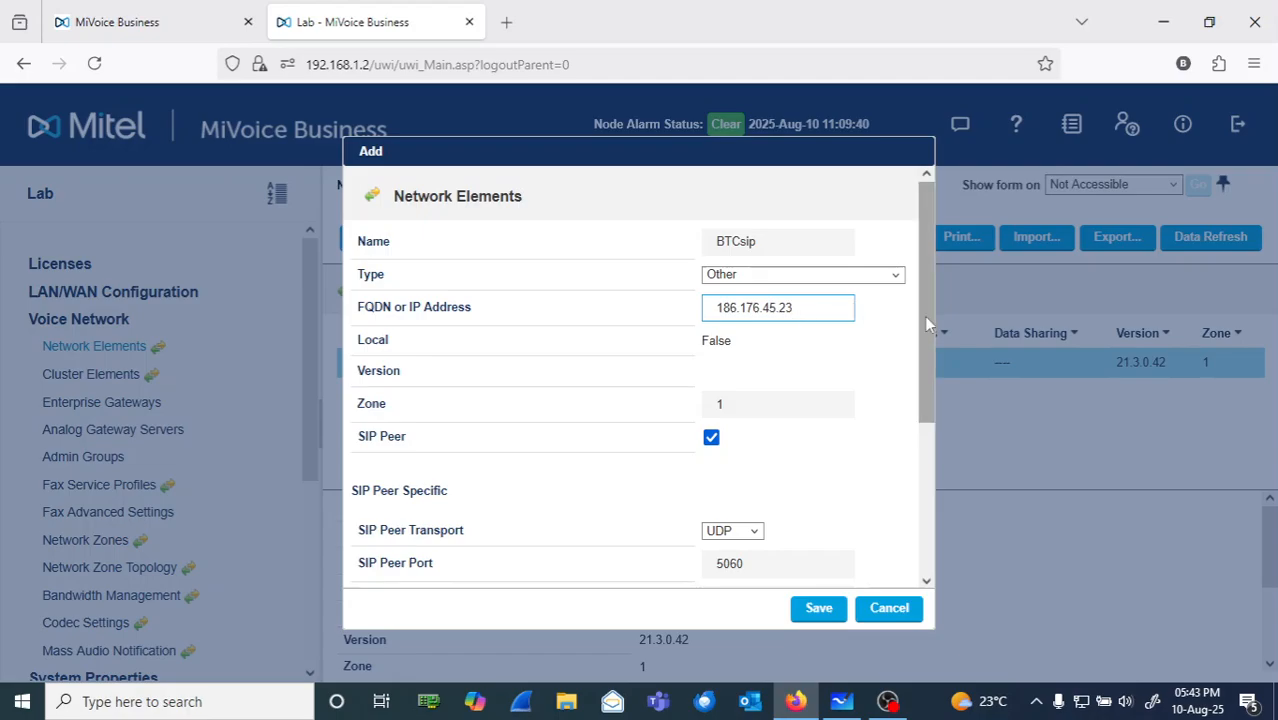
left_click_drag(924, 316, 928, 508)
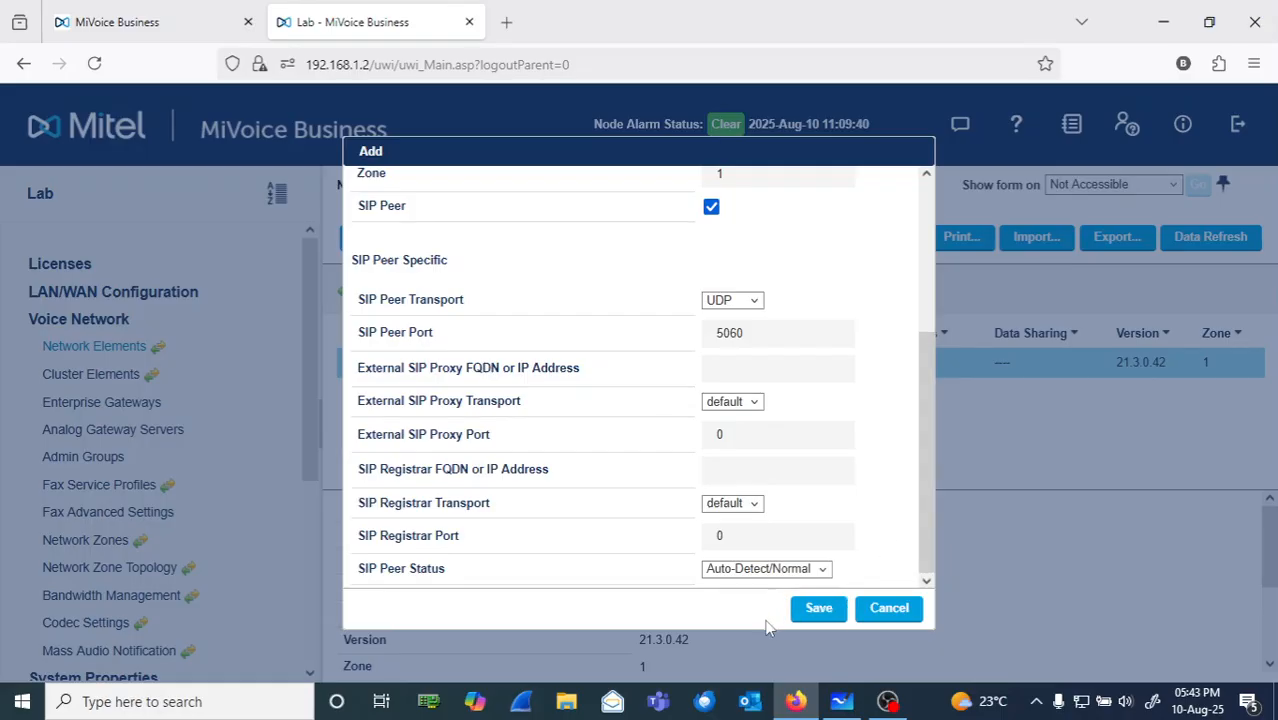
left_click(815, 614)
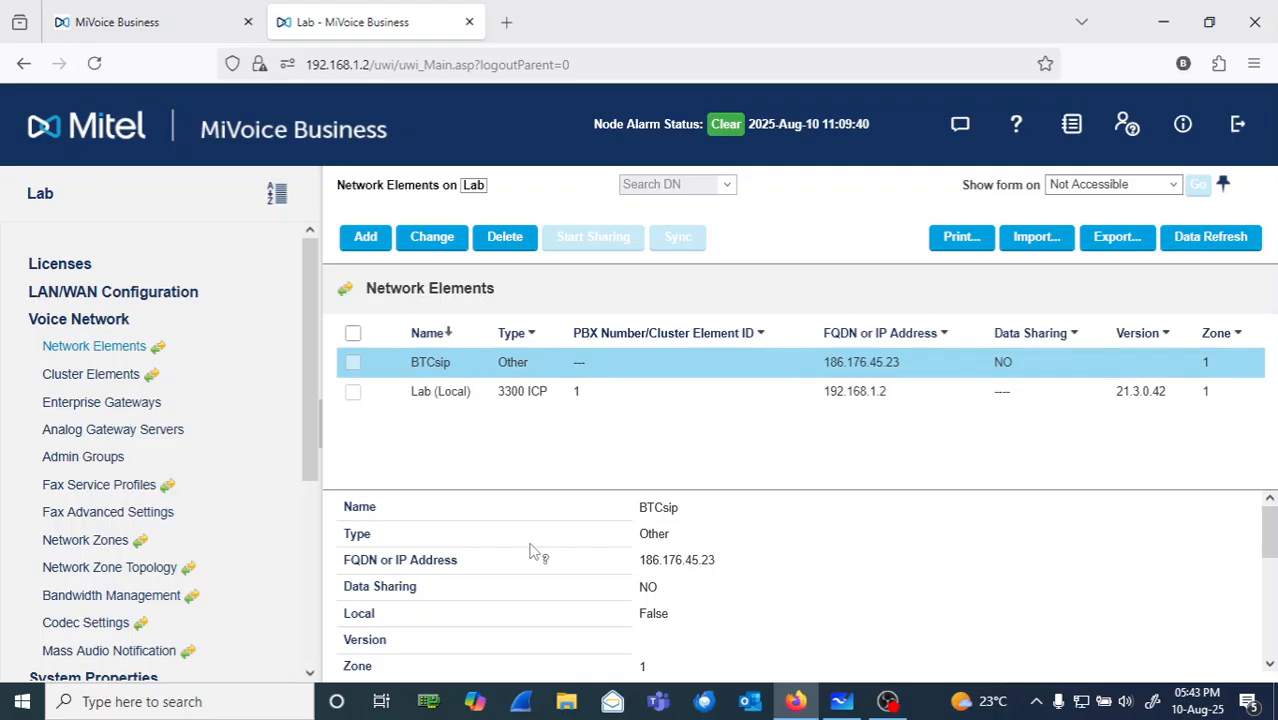
Open Class of Service Options in the System Feature Settings and select class of service 5, BTCsip
left_click(66, 322)
left_click(128, 348)
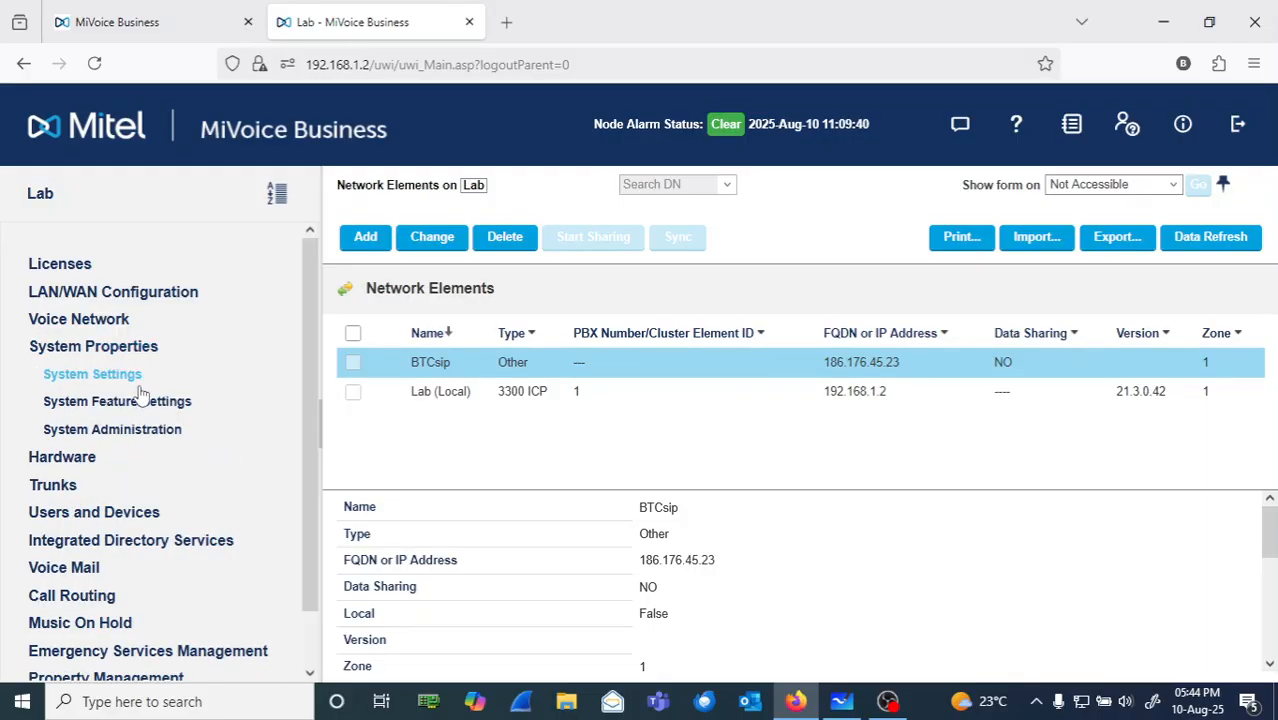
left_click(105, 401)
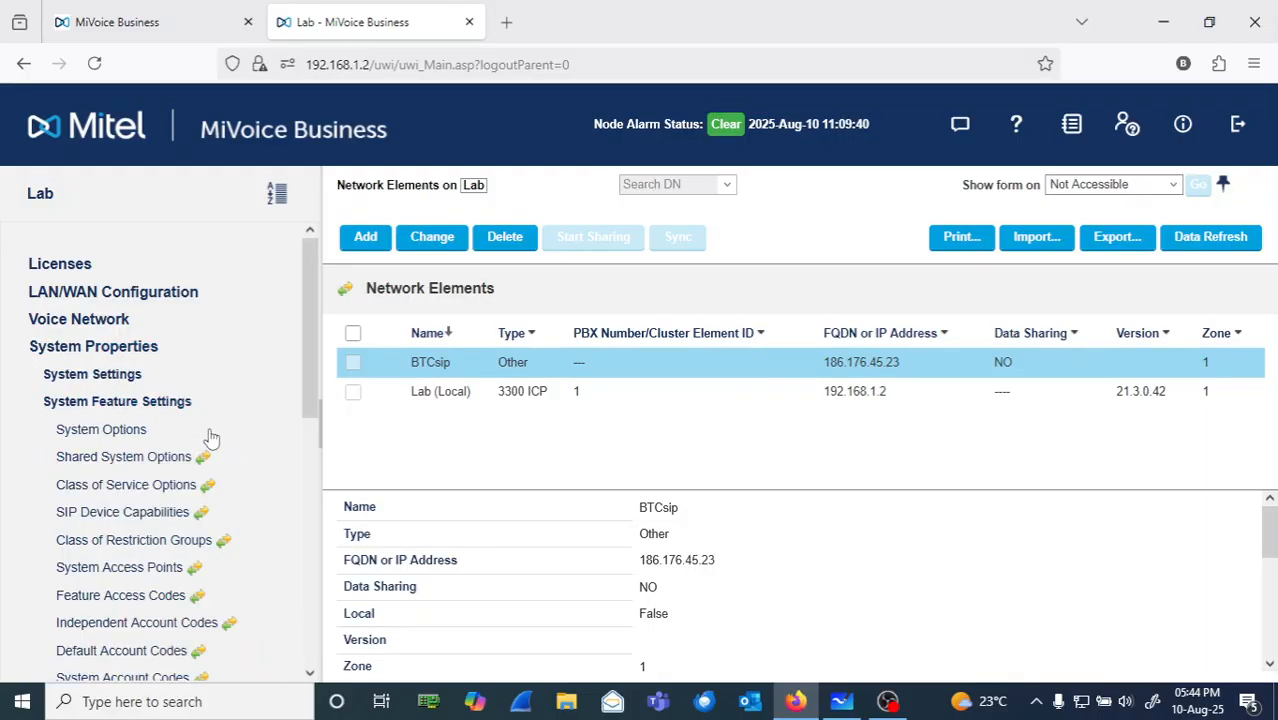
left_click(126, 486)
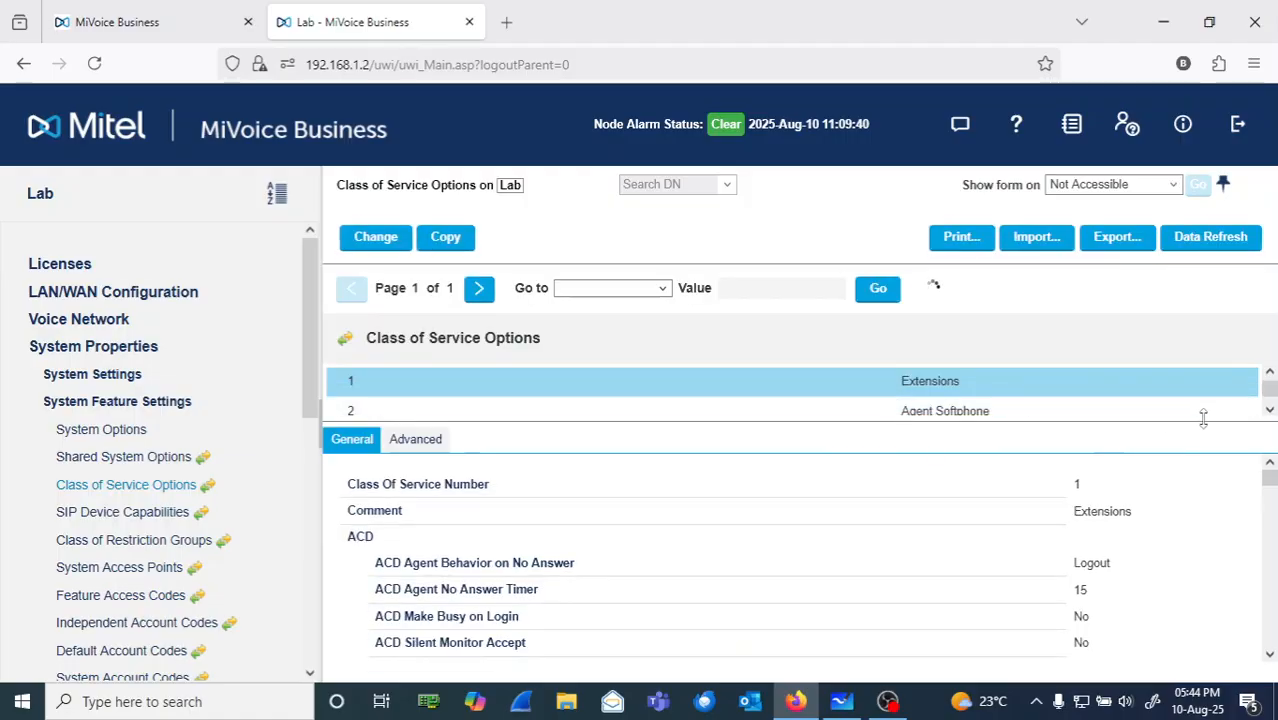
left_click(1269, 410)
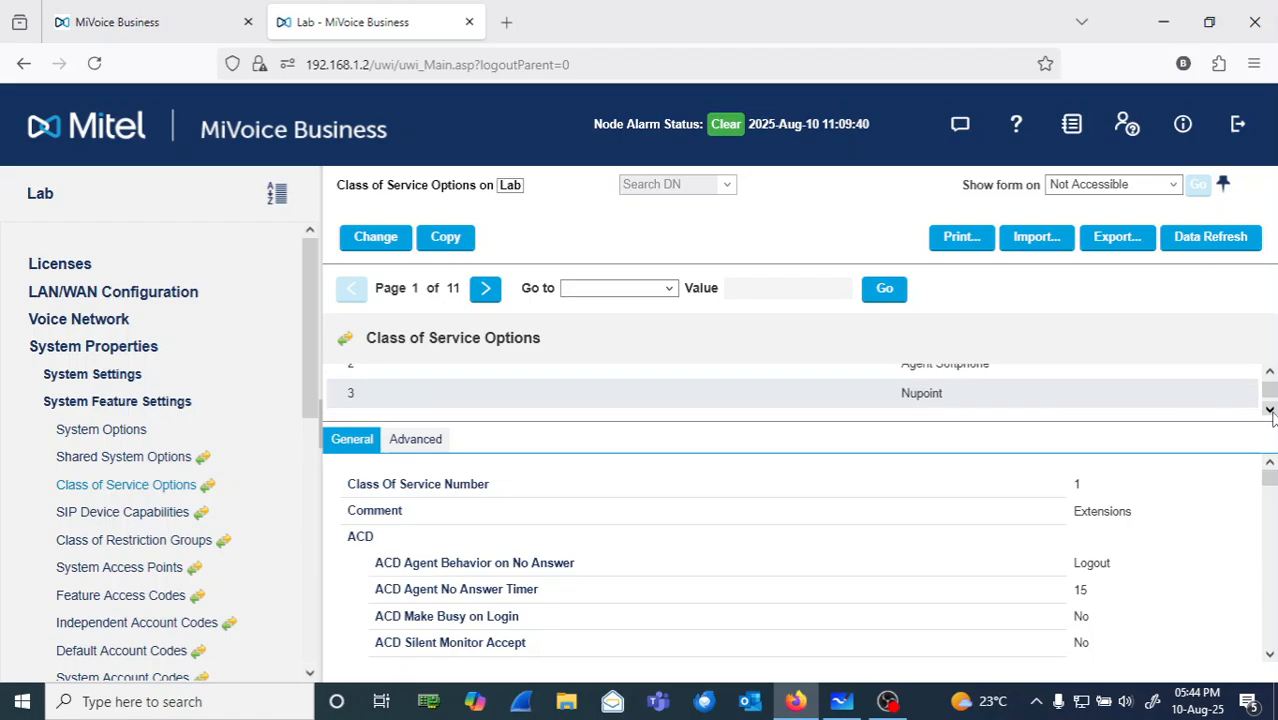
left_click(1269, 410)
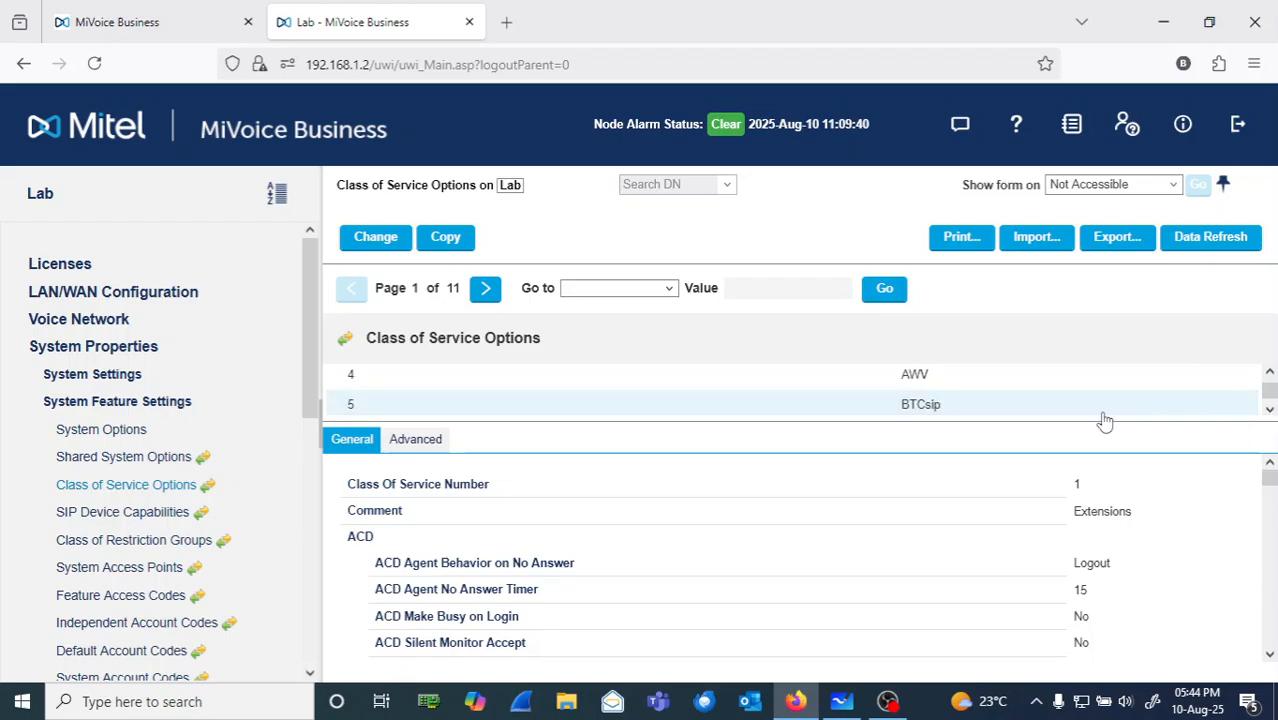
left_click(947, 414)
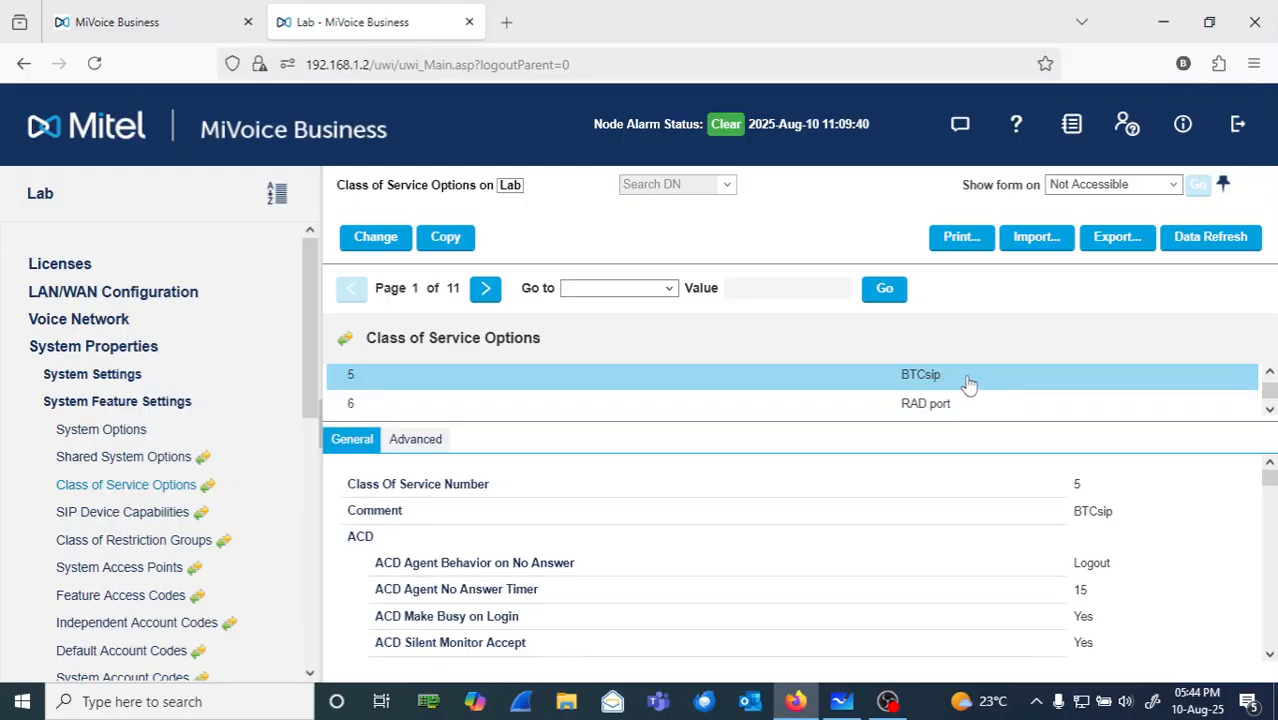
key("Up")
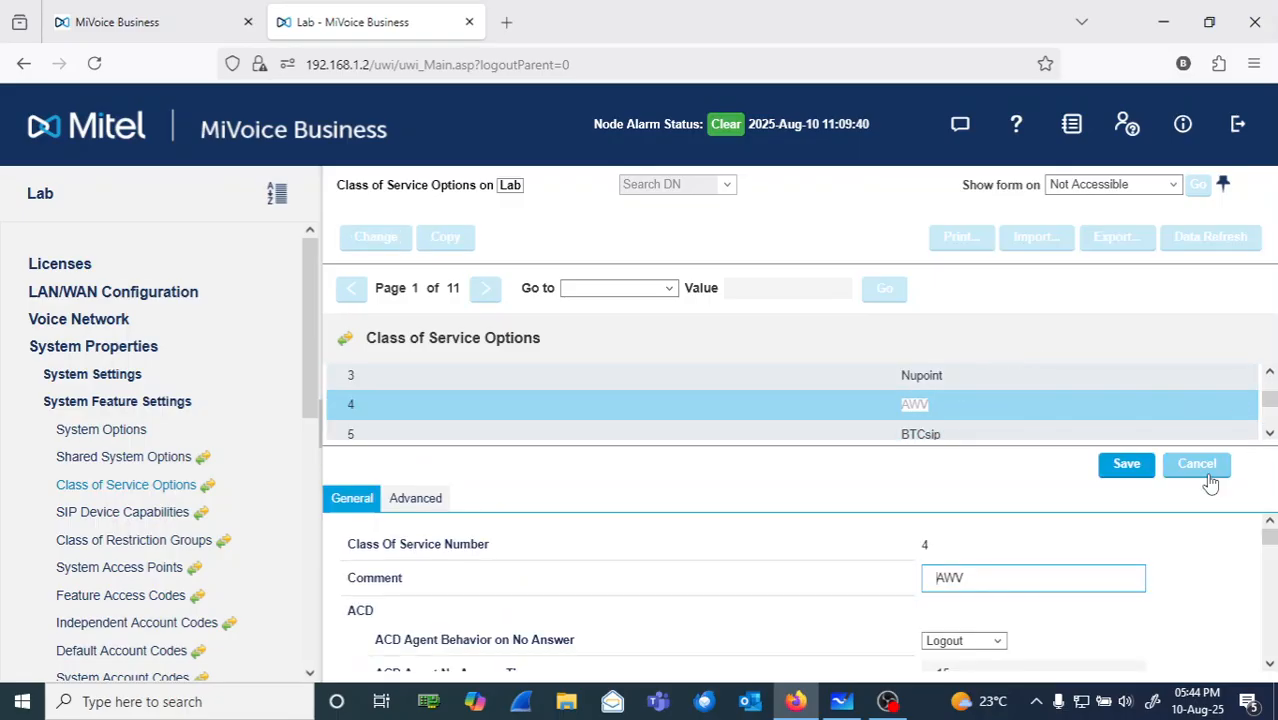
left_click(1207, 478)
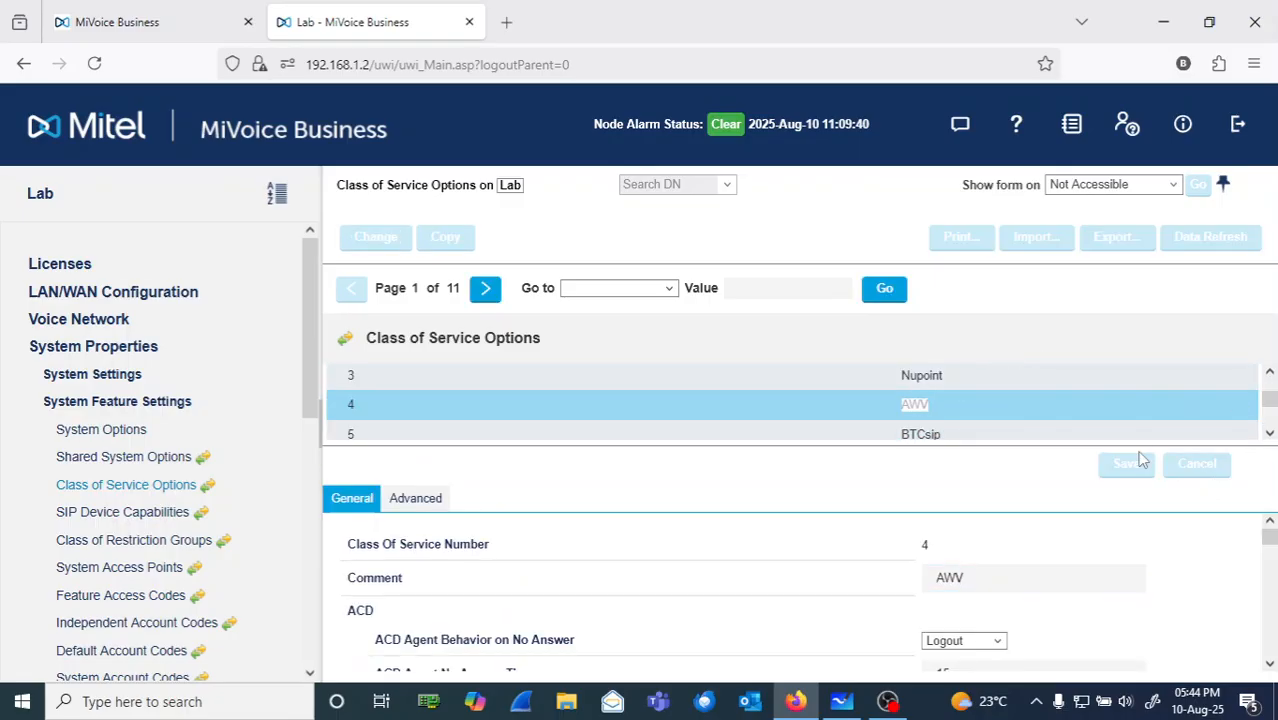
left_click(915, 435)
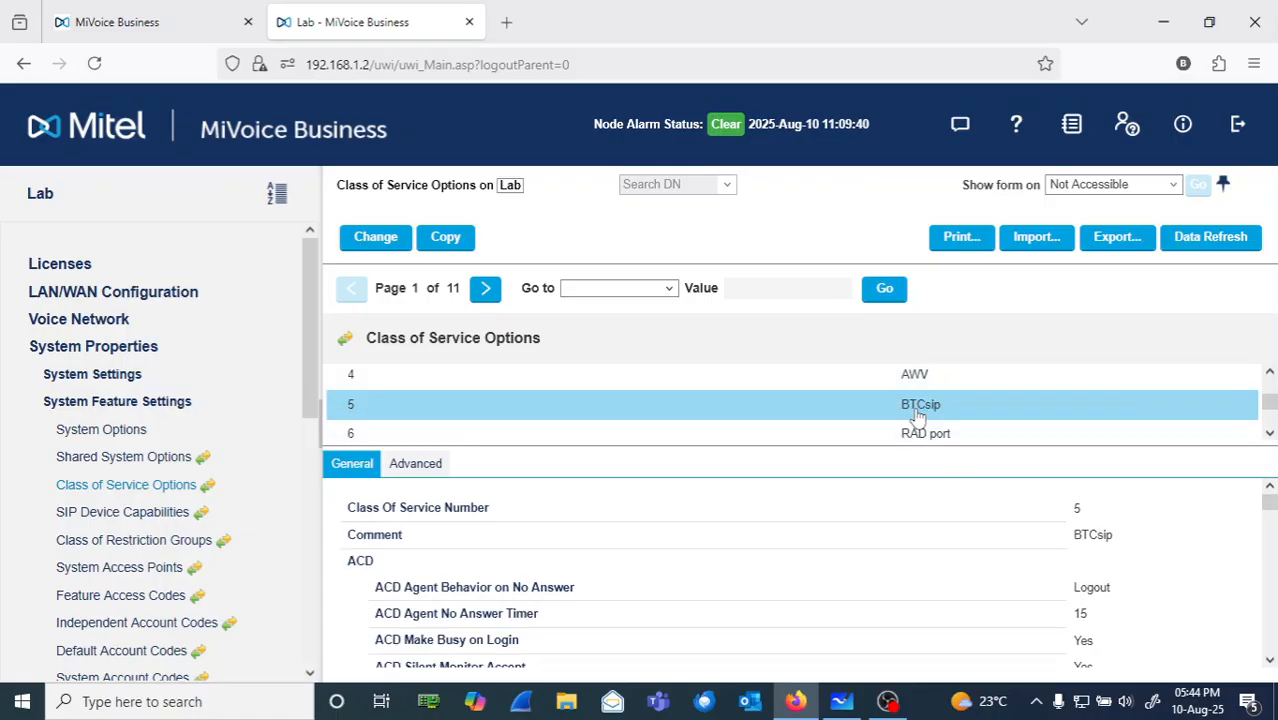
Start changing class of service 5, BTCsip, and set its Display ANI/ISDN Calling Number Only option to No
left_click(380, 242)
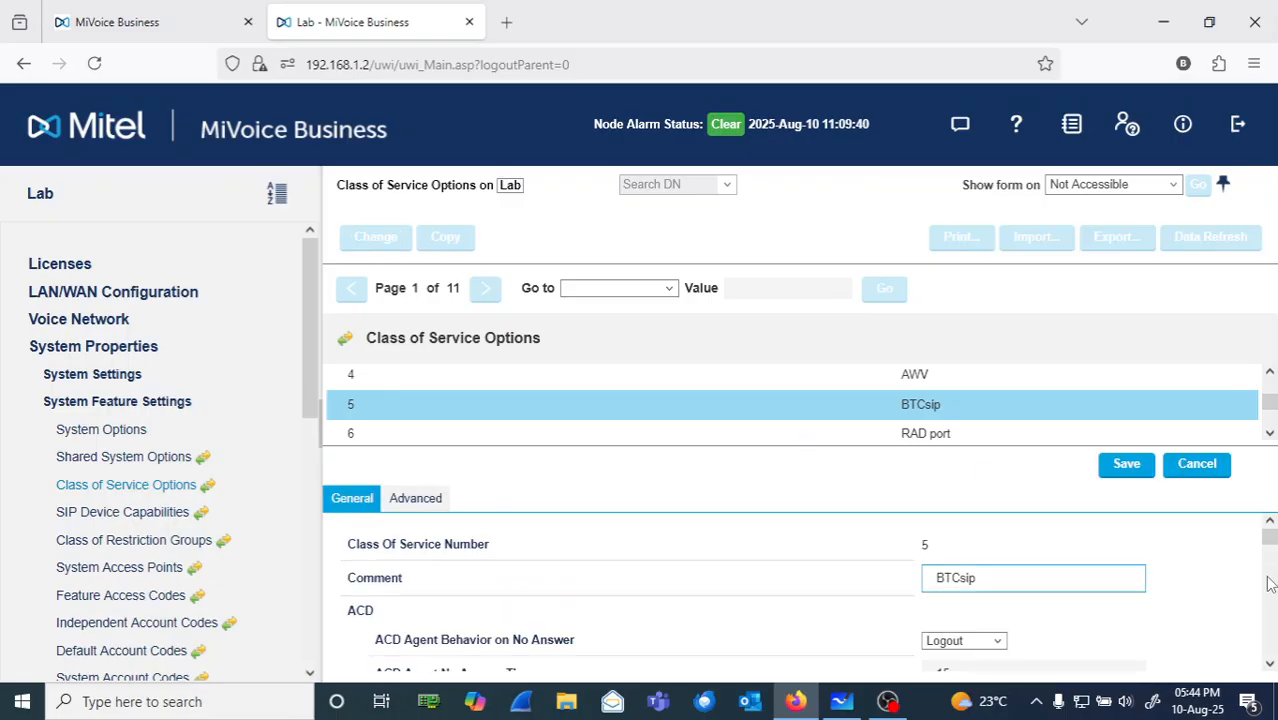
left_click(1269, 663)
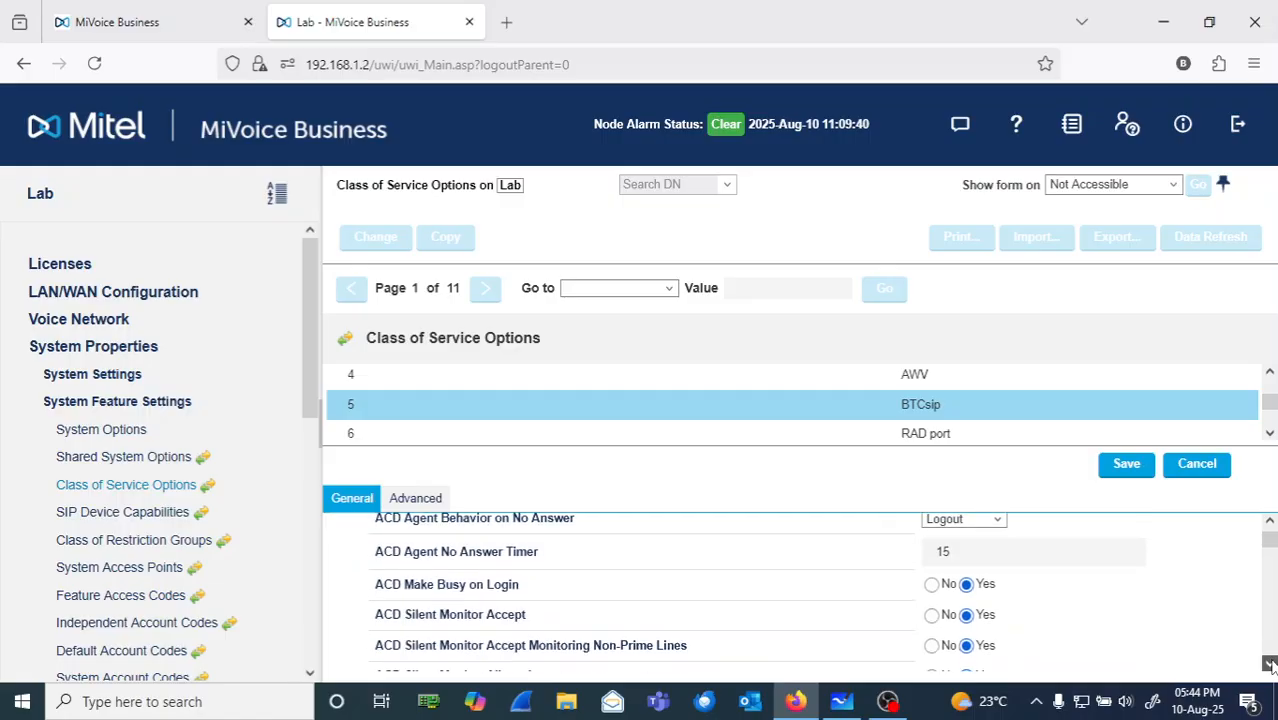
left_click_drag(1270, 665, 1270, 665)
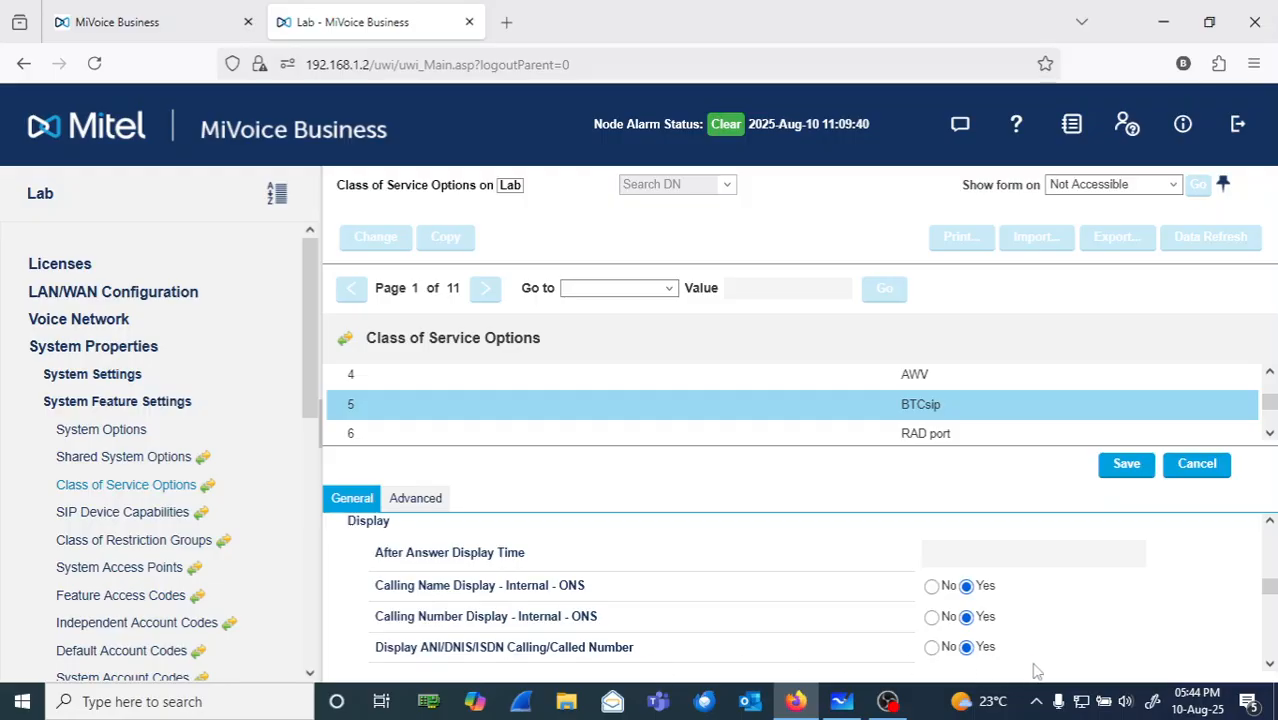
left_click(1269, 665)
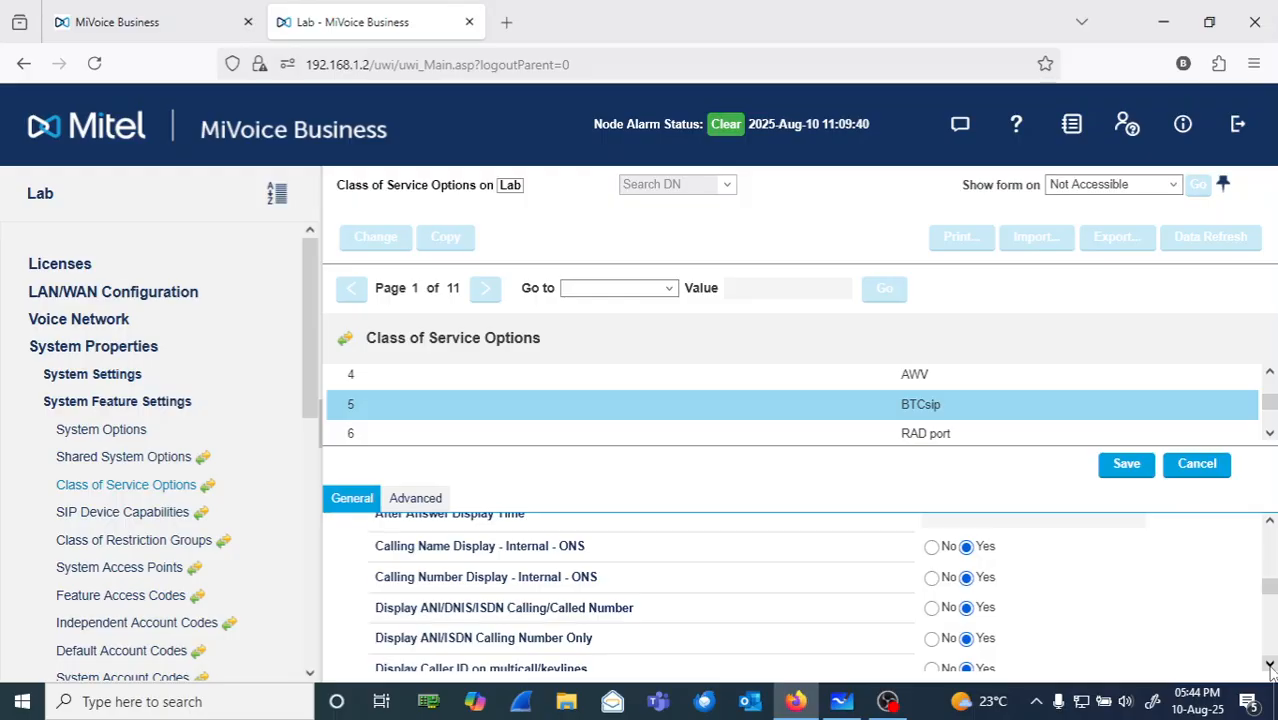
left_click(1269, 665)
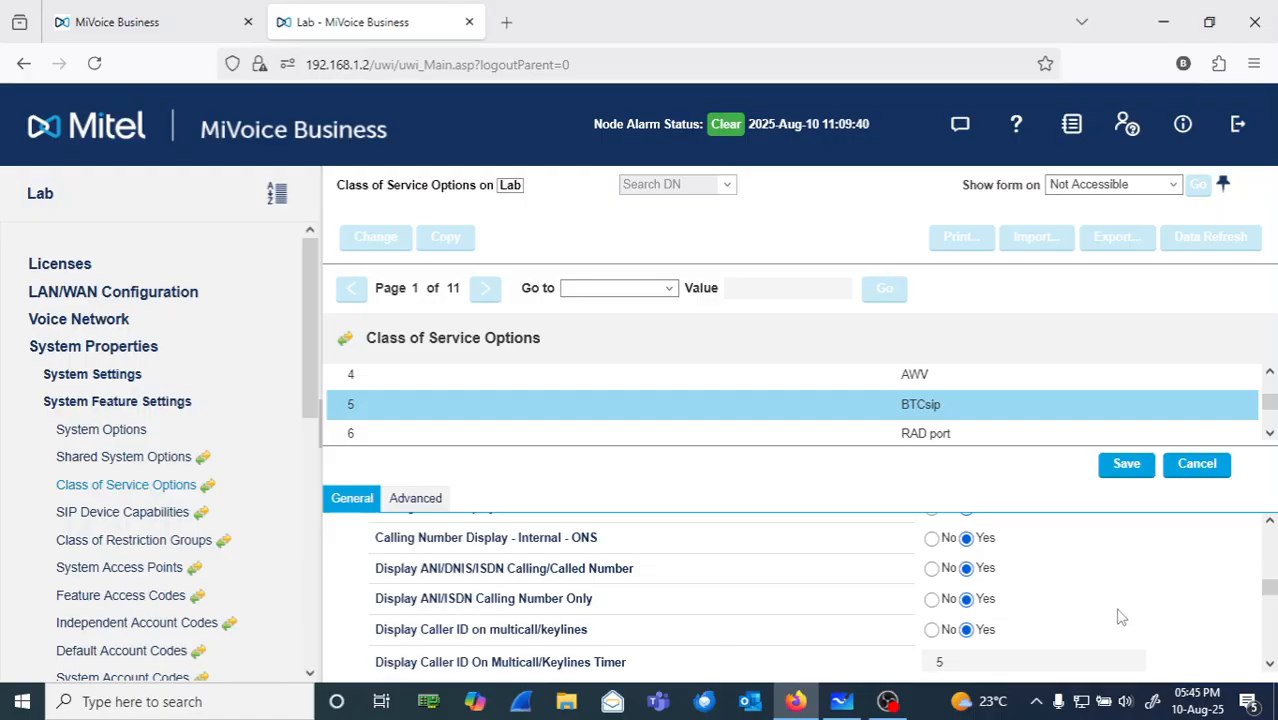
left_click(931, 600)
Set Display Dialed Digits during Outgoing Calls to Yes for the BTCsip class of service
left_click(1269, 665)
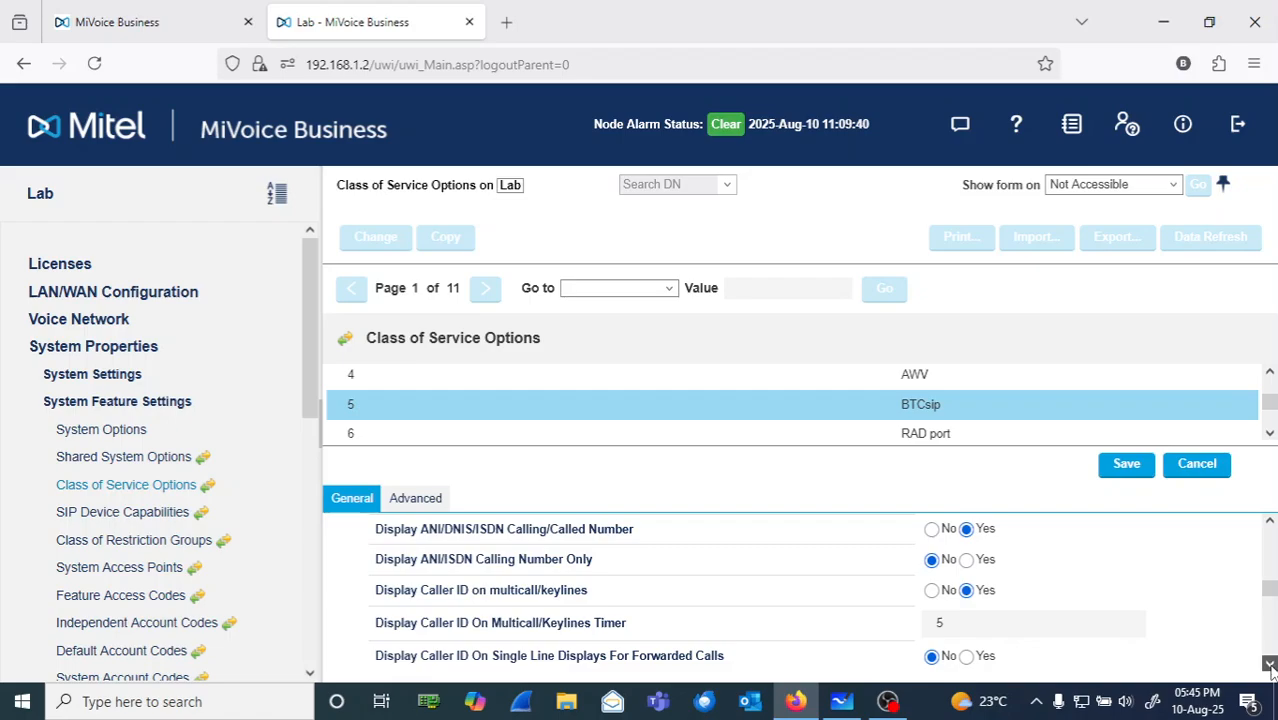
left_click(1269, 665)
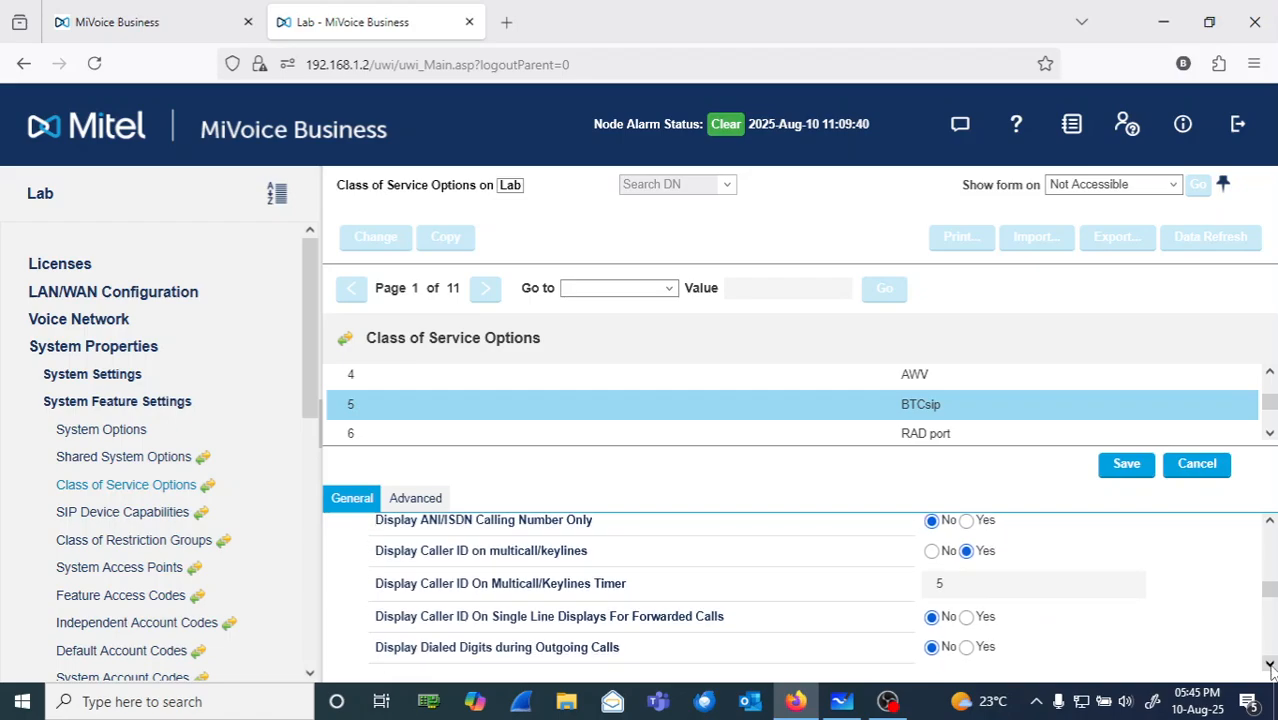
left_click(1269, 665)
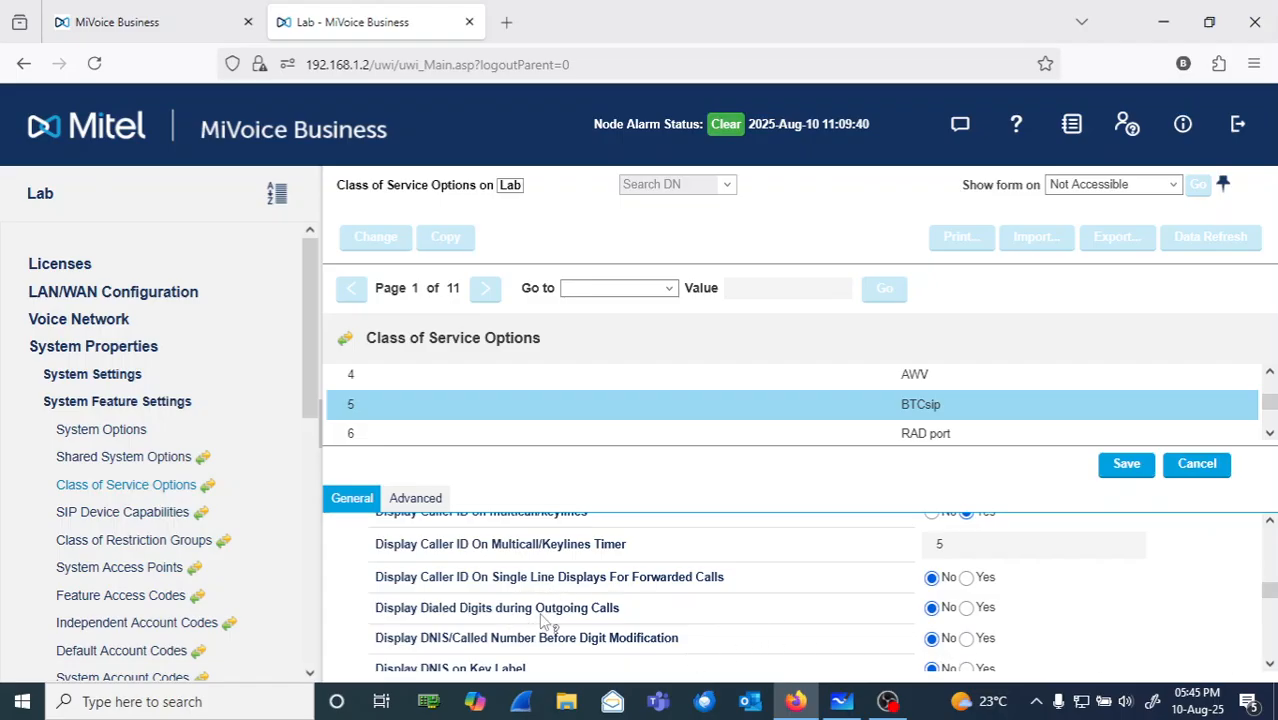
left_click(966, 607)
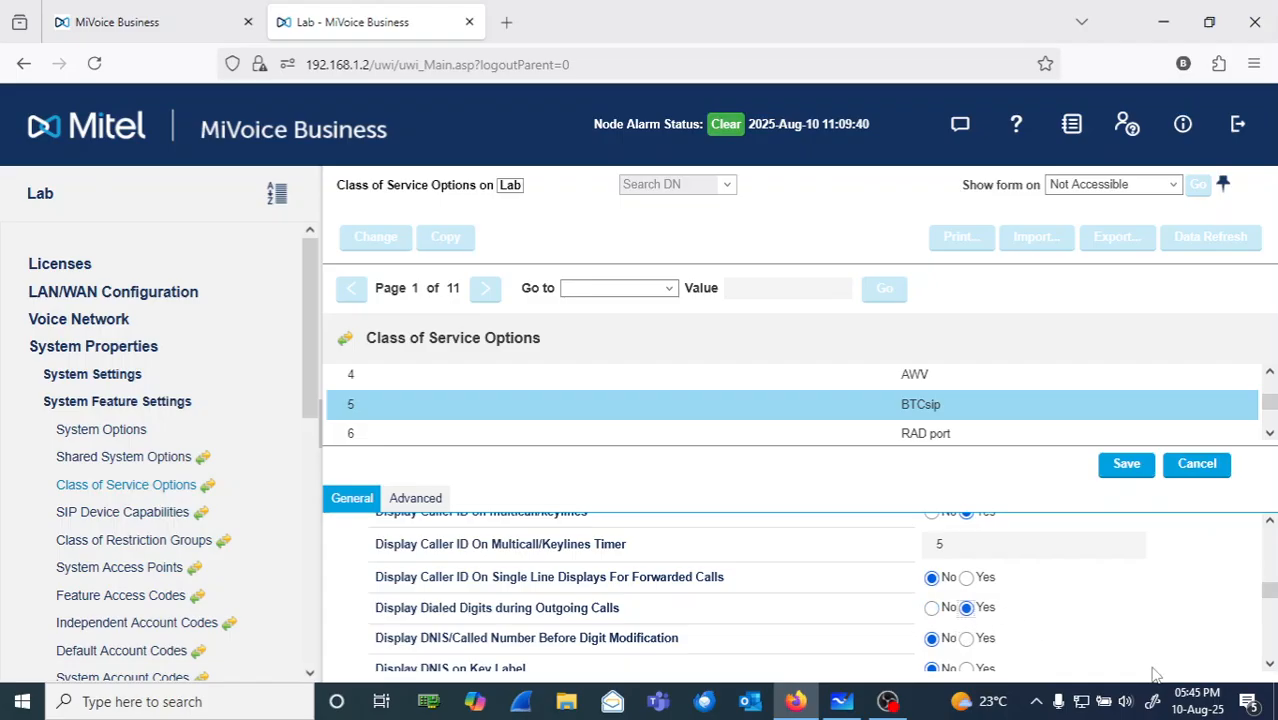
Review the remaining general options of the BTCsip class of service, from the Display section down to the SMDR and Trunk sections
left_click(1269, 665)
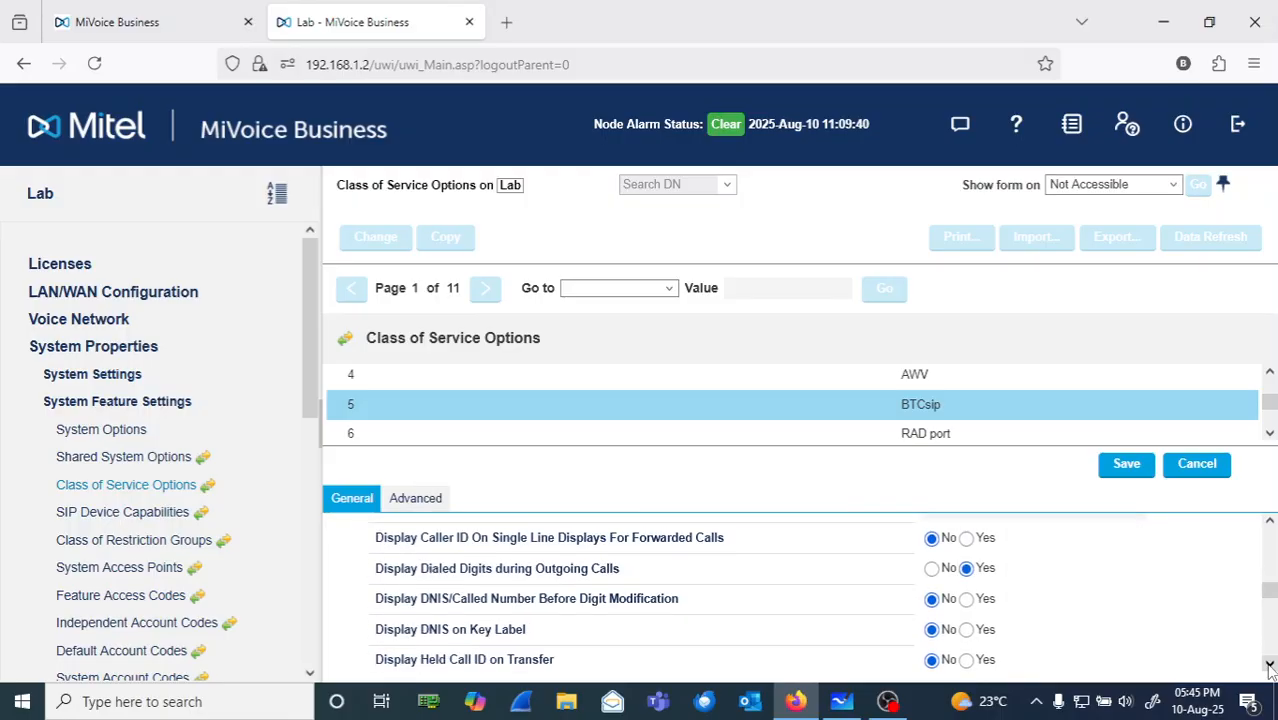
left_click(1269, 665)
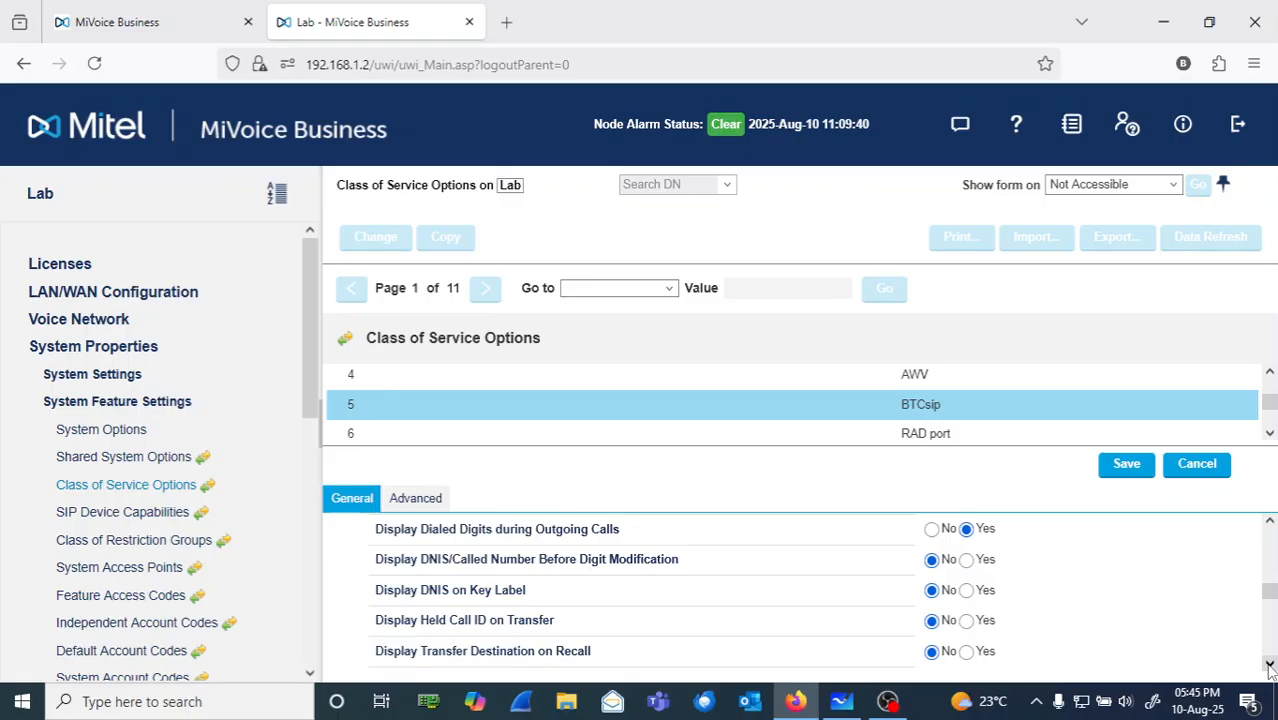
left_click(1269, 665)
left_click(1269, 665)
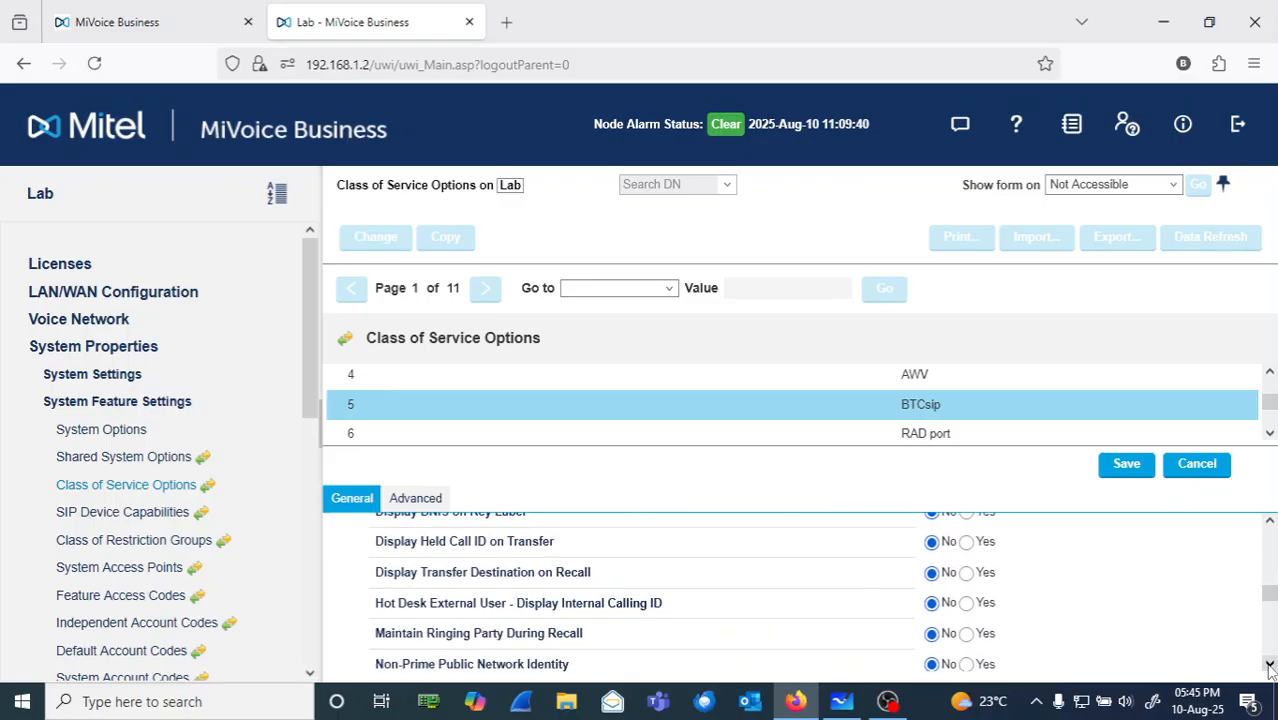
left_click(1269, 665)
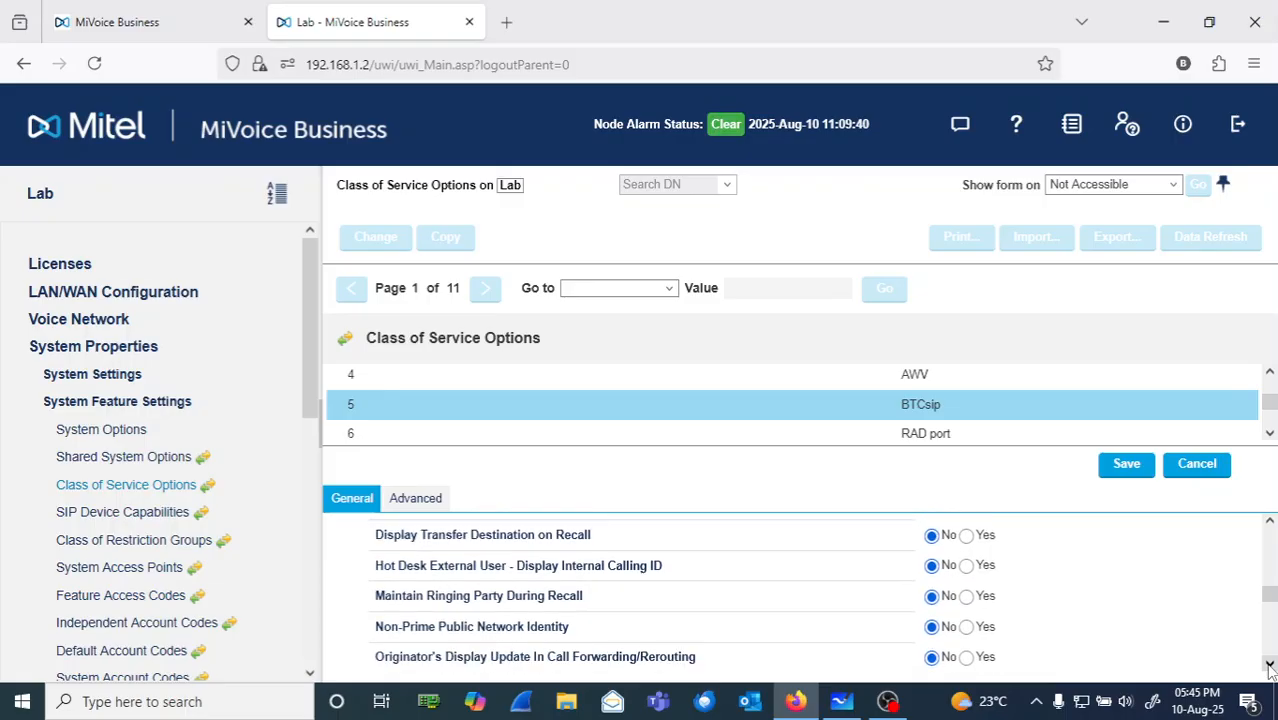
left_click(1269, 665)
left_click(1269, 665)
left_click(1269, 665)
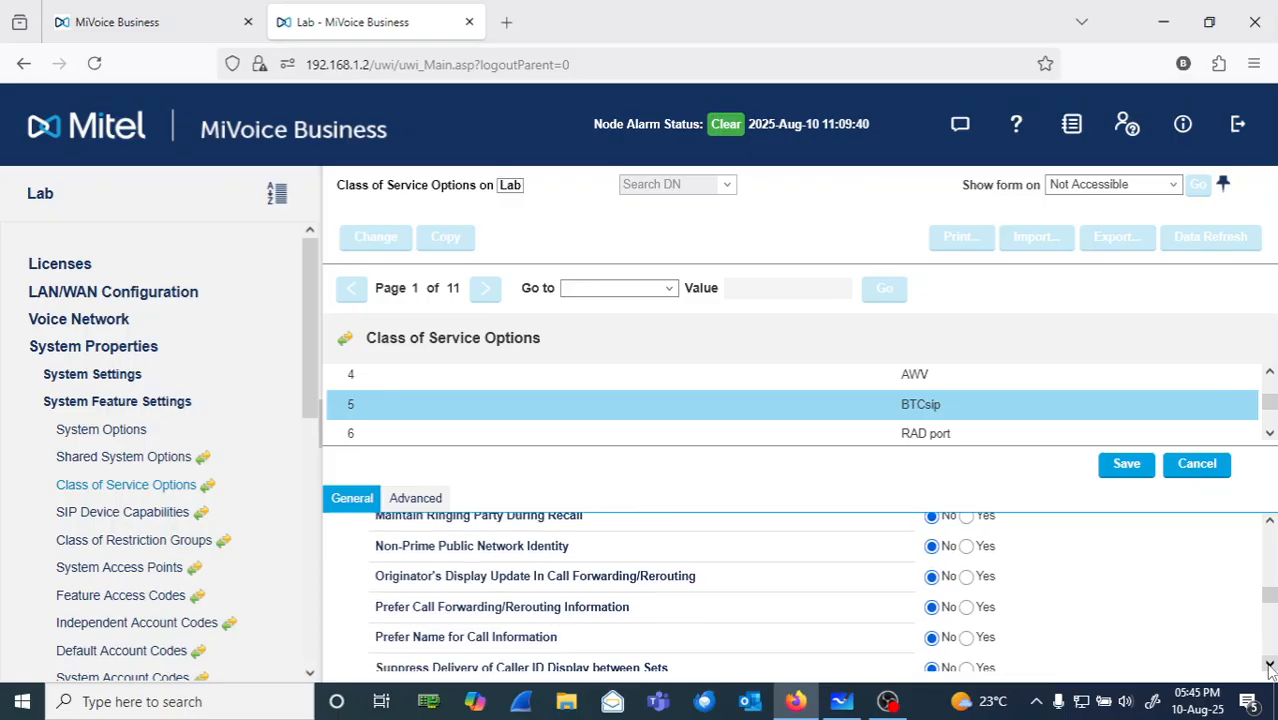
left_click(1269, 665)
left_click(1269, 665)
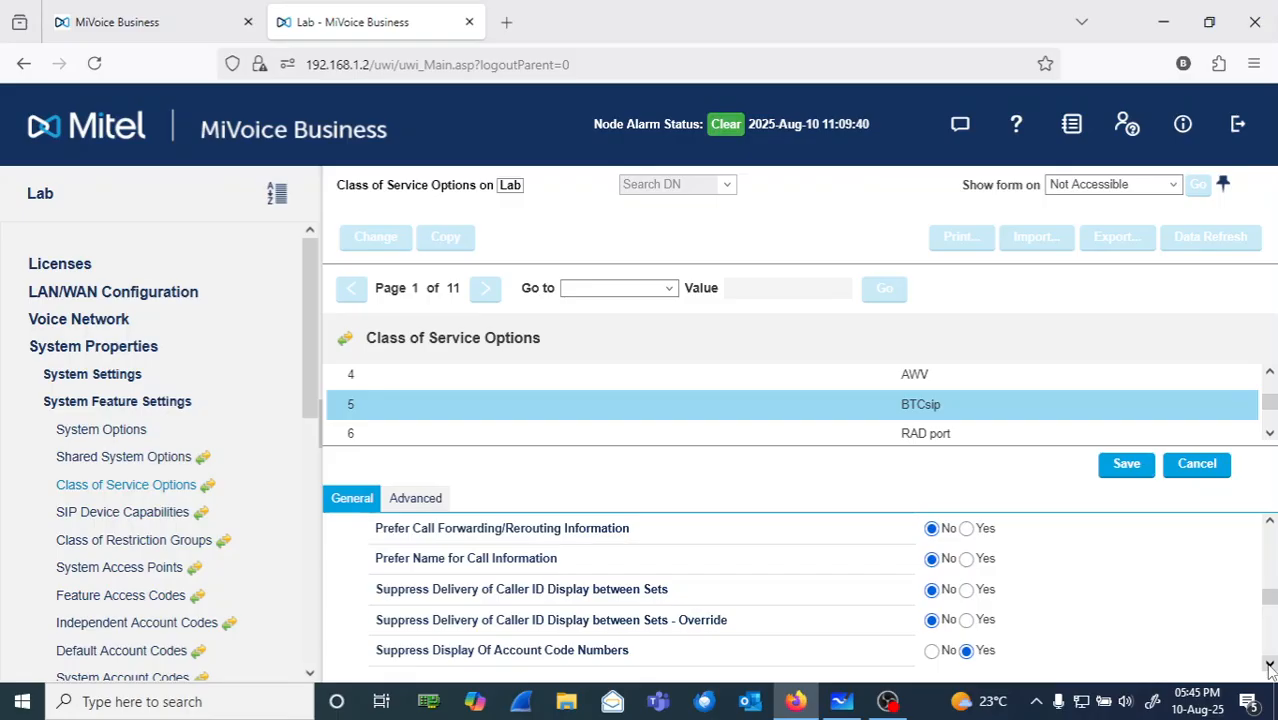
left_click(1269, 665)
left_click(1269, 665)
left_click(1269, 665)
left_click(1269, 665)
left_click(1269, 665)
left_click(1269, 665)
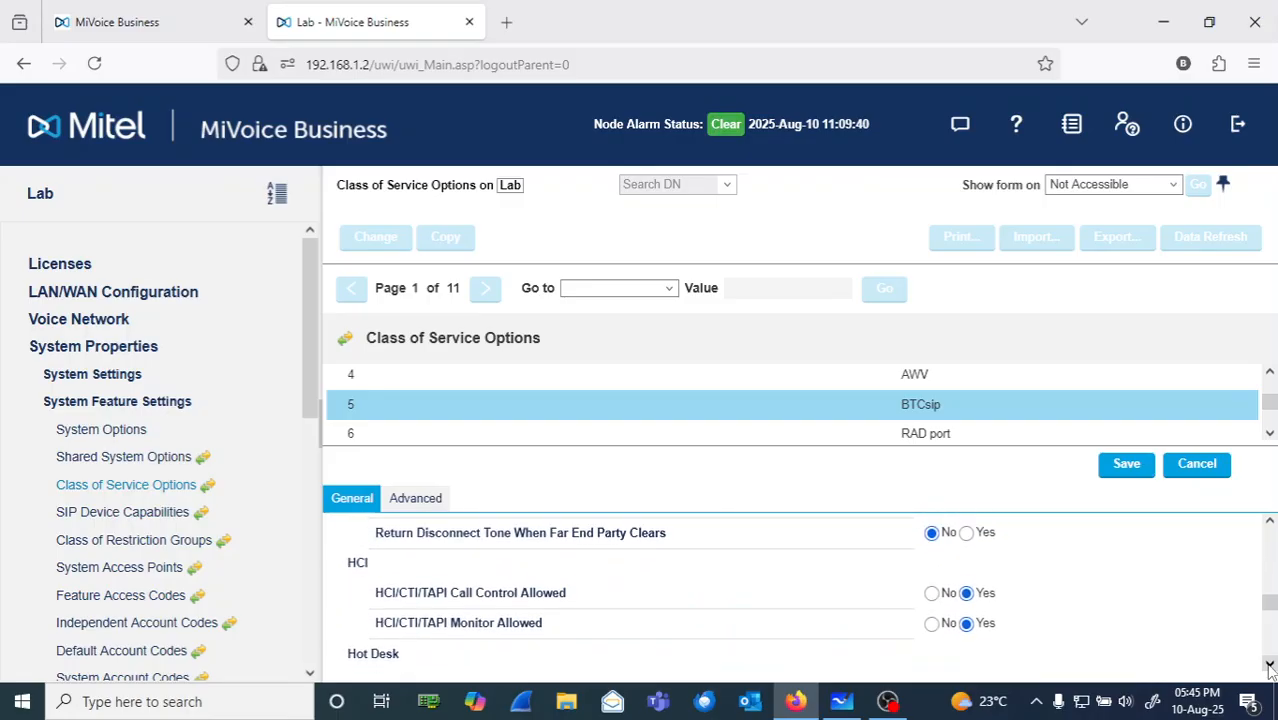
left_click(1269, 665)
left_click(1269, 665)
left_click(1269, 665)
left_click(1269, 665)
left_click(1269, 665)
left_click(1269, 665)
left_click(1269, 665)
left_click(1269, 665)
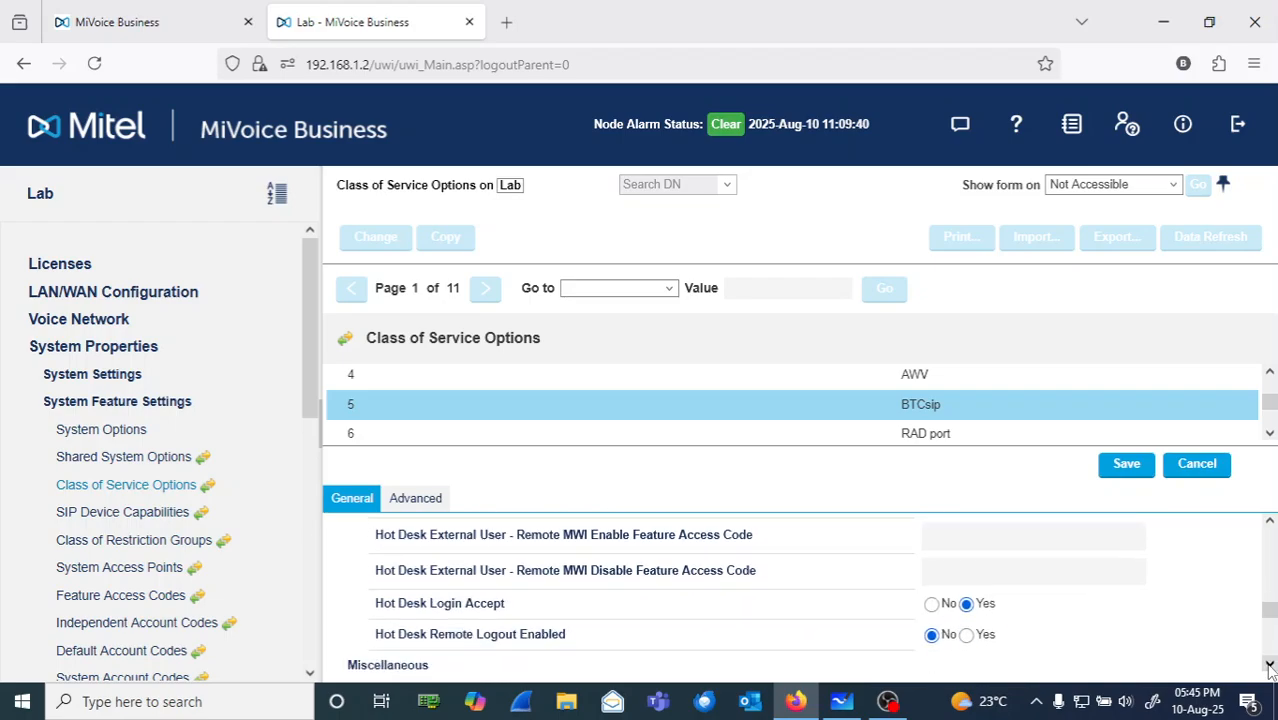
left_click(1269, 665)
left_click(1269, 665)
left_click(1269, 665)
left_click(1269, 665)
left_click(1269, 665)
left_click(1269, 665)
left_click(1269, 665)
left_click(1269, 665)
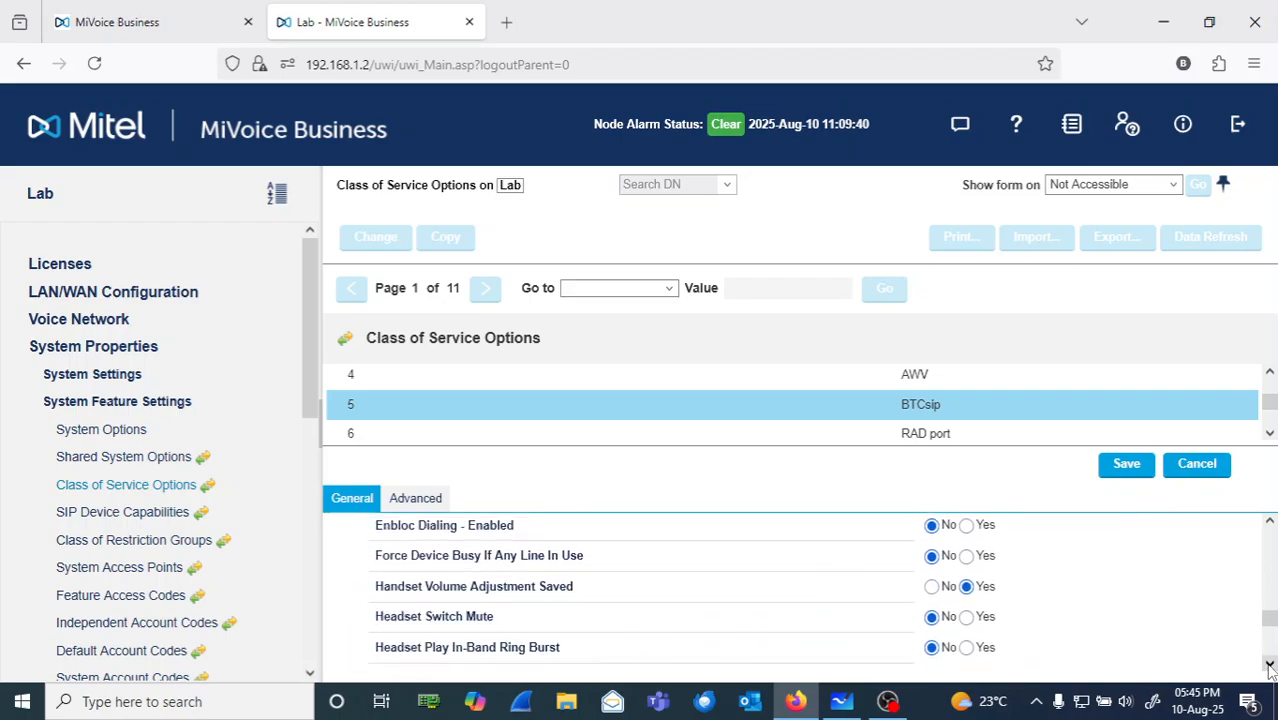
left_click(1269, 665)
left_click(1269, 665)
left_click(1269, 665)
left_click(1269, 665)
left_click(1269, 665)
left_click(1269, 665)
left_click(1269, 665)
left_click(1269, 665)
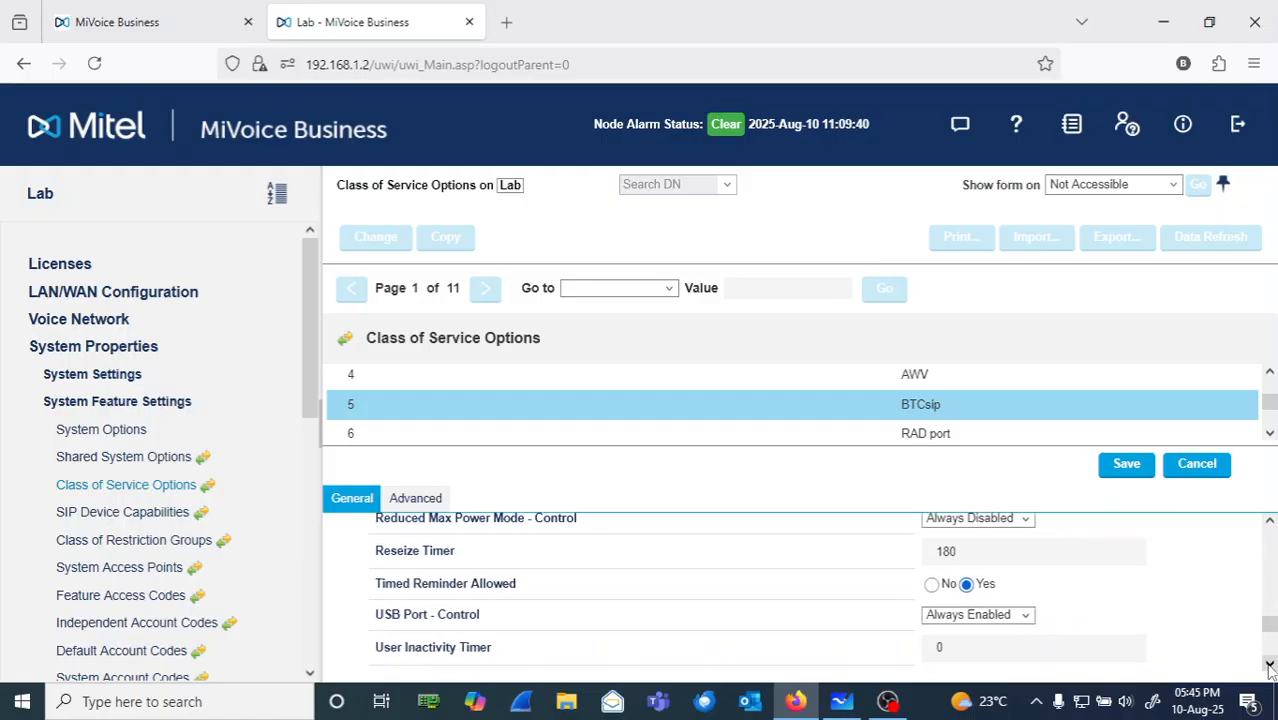
left_click(1269, 665)
left_click(1269, 665)
left_click(1269, 665)
left_click(1269, 665)
left_click(1269, 665)
left_click(1269, 665)
left_click(1269, 665)
left_click(1269, 665)
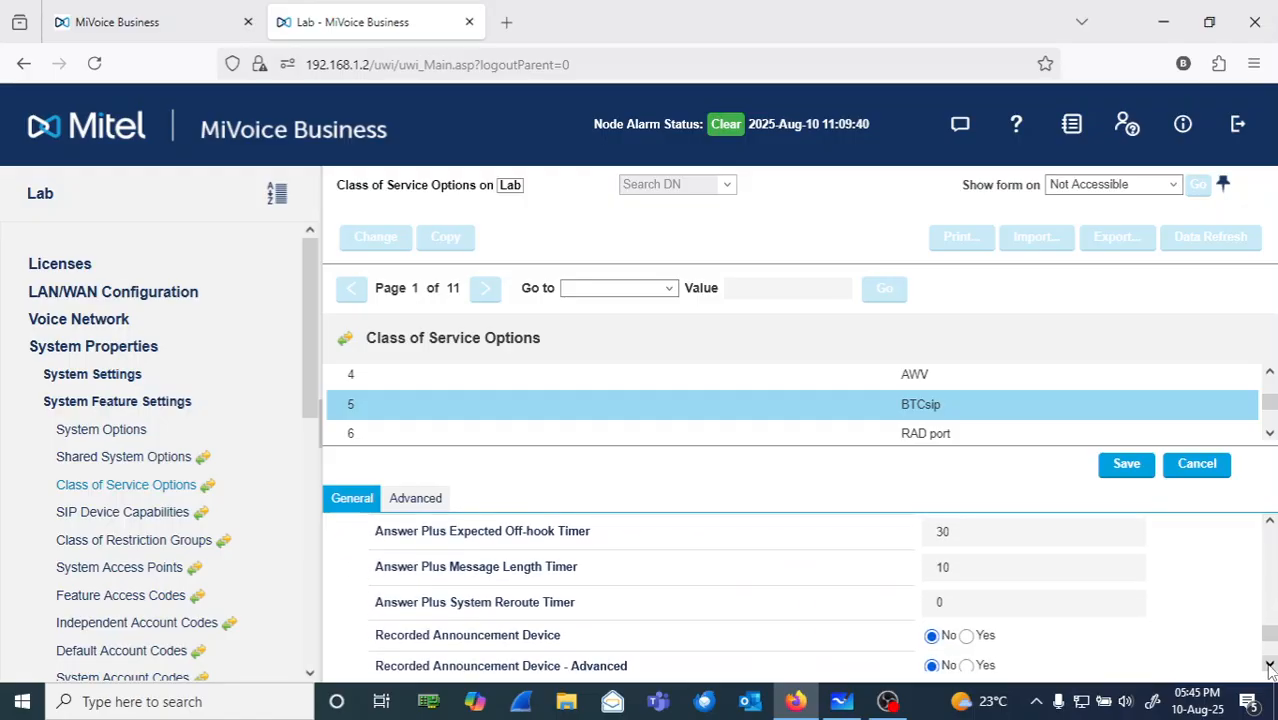
left_click(1269, 665)
left_click(1269, 665)
left_click(1269, 665)
left_click(1269, 665)
left_click(1269, 665)
left_click(1269, 665)
left_click(1269, 665)
left_click(1269, 665)
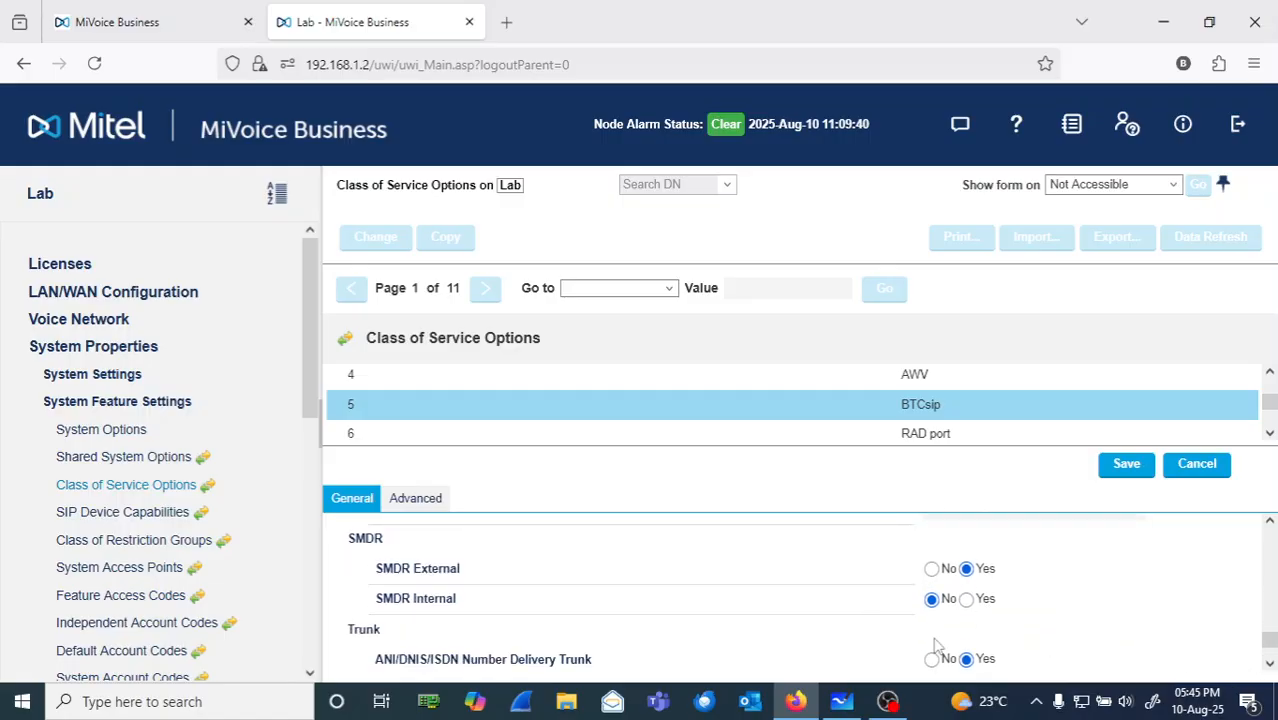
Check the Trunk and Voice Mail options of the BTCsip class of service, and save the class of service
left_click(1269, 665)
left_click(1269, 665)
left_click(1269, 665)
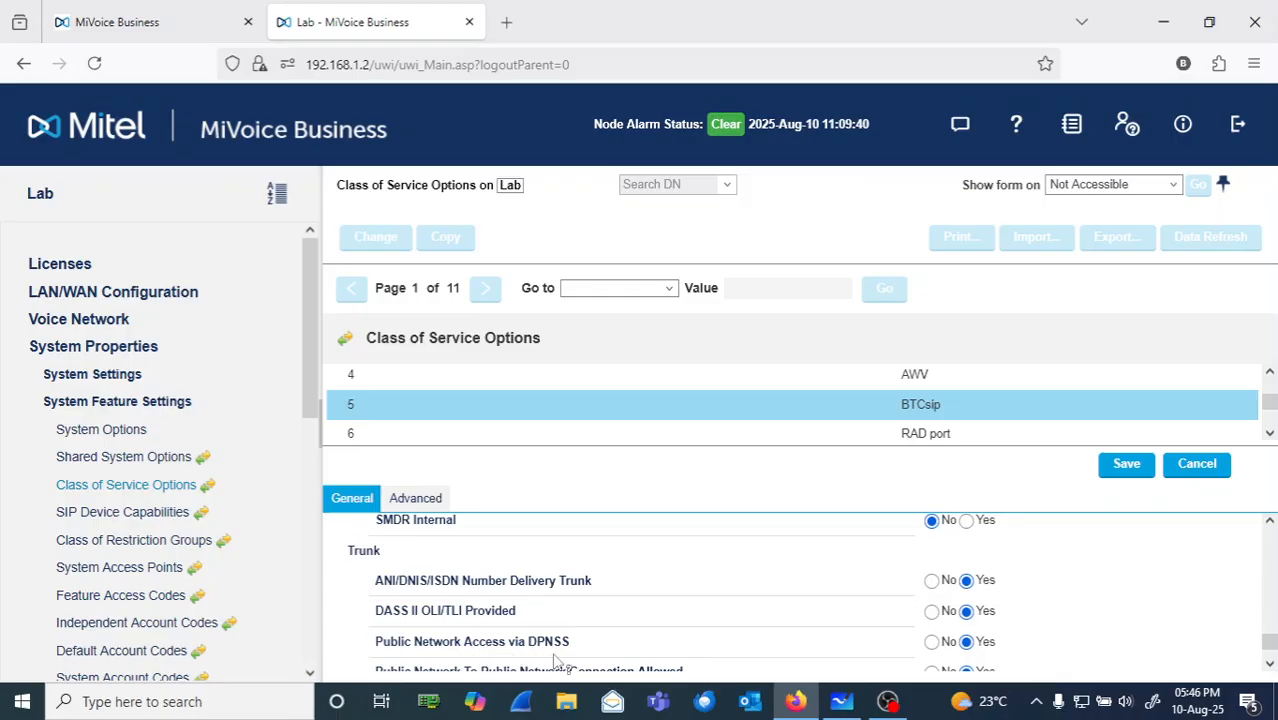
left_click(1270, 664)
left_click(1270, 664)
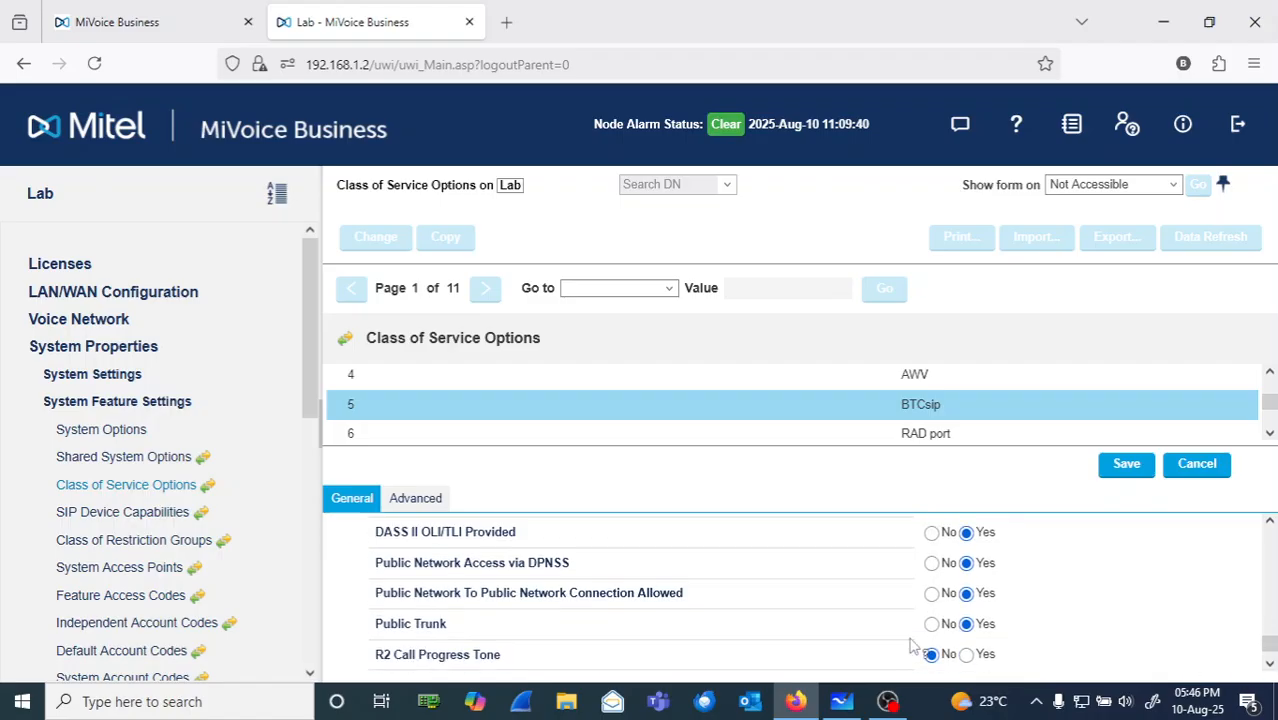
left_click(1270, 664)
left_click(1270, 664)
left_click(1270, 664)
left_click(1270, 664)
left_click(1270, 664)
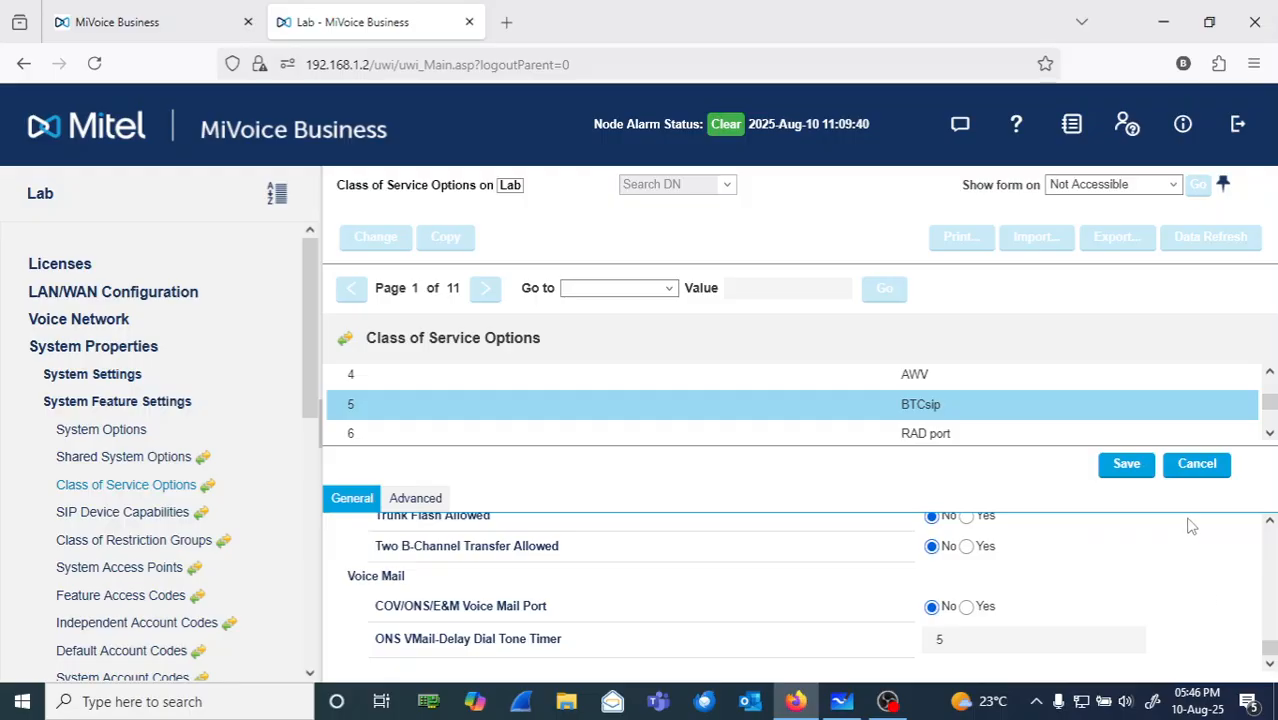
left_click(1120, 468)
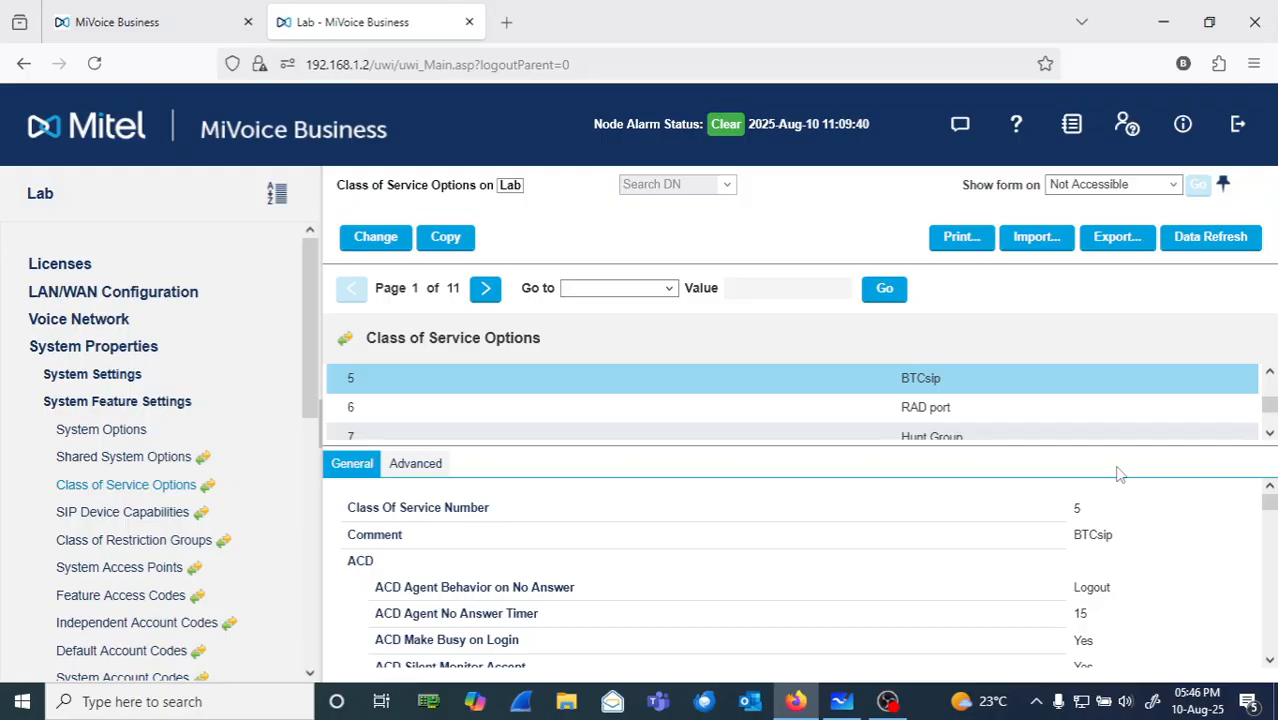
Open the Trunk Attributes form under Trunks and start changing trunk service number 1
left_click(130, 350)
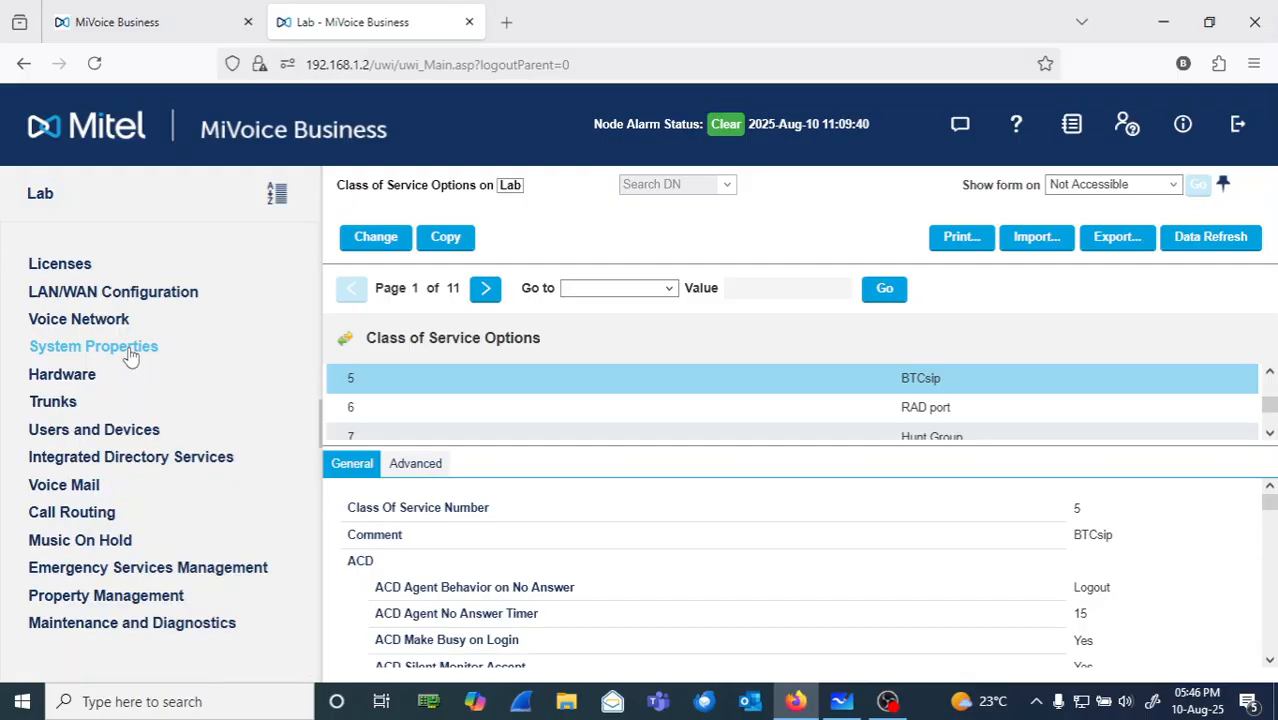
left_click(56, 403)
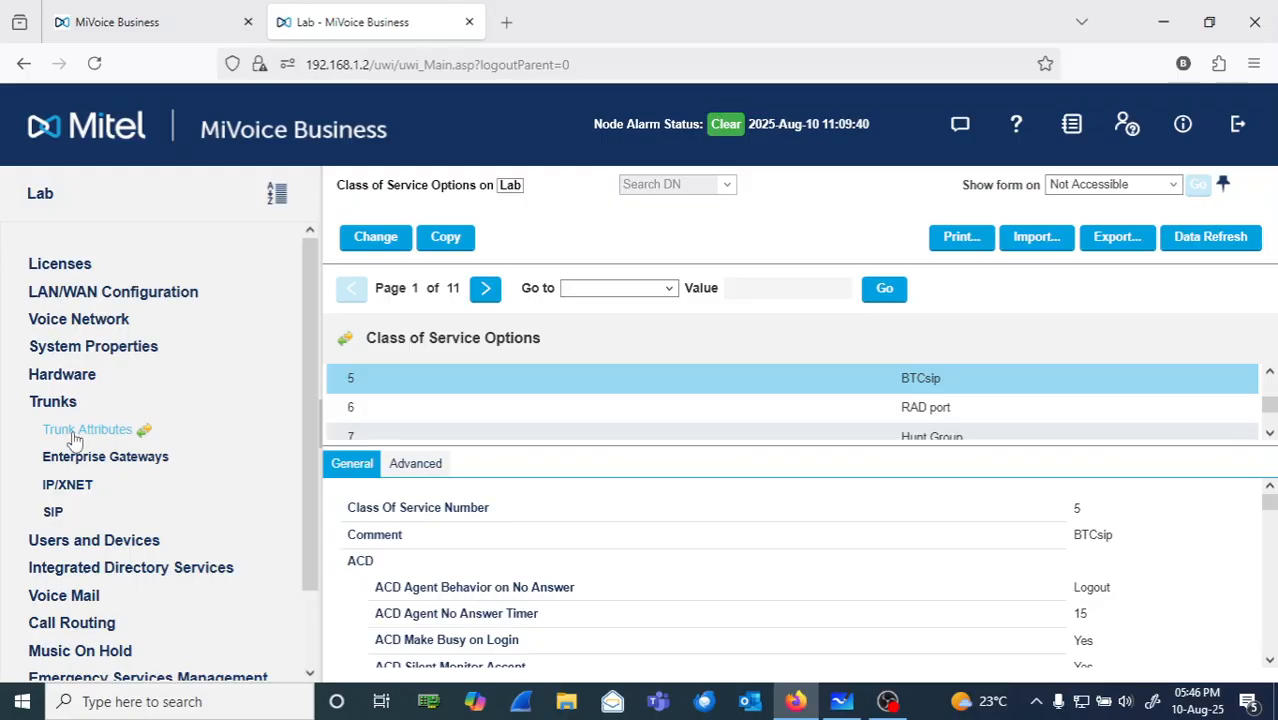
left_click(74, 436)
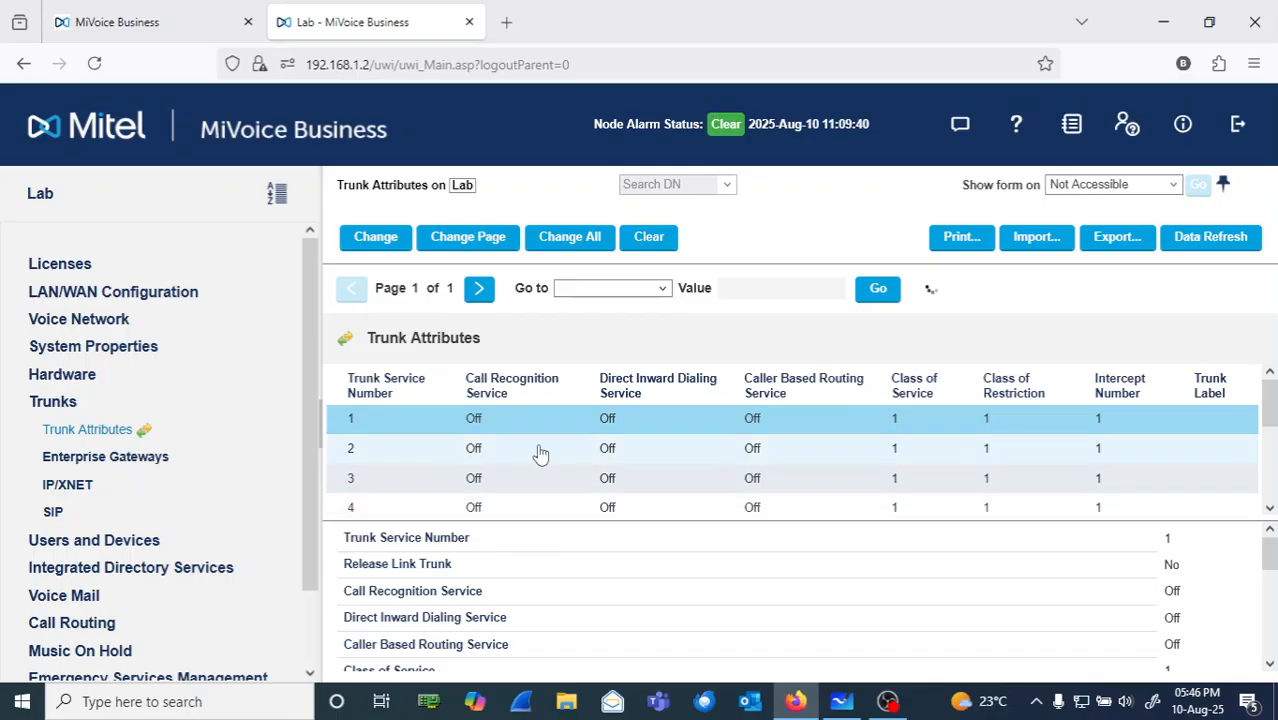
double_click(543, 432)
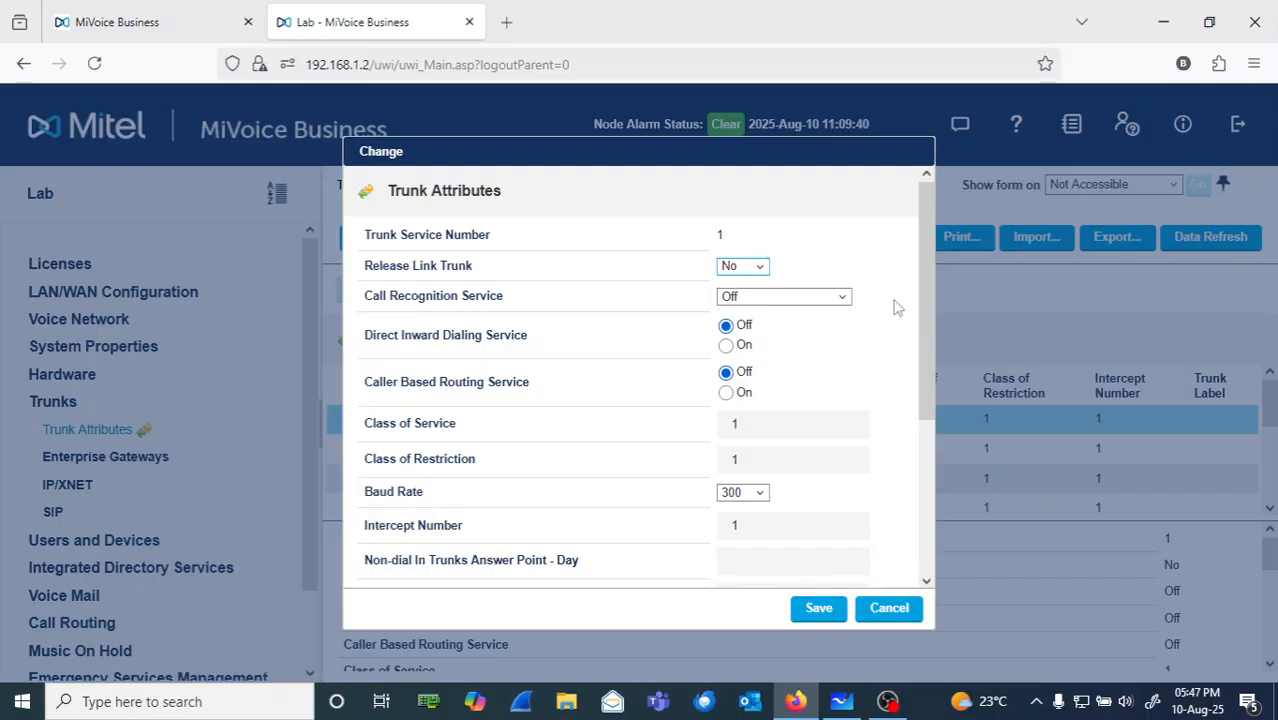
Switch to the Microsoft Whiteboard network diagram and pick the laser pointer for pointing out details on it
left_click(841, 704)
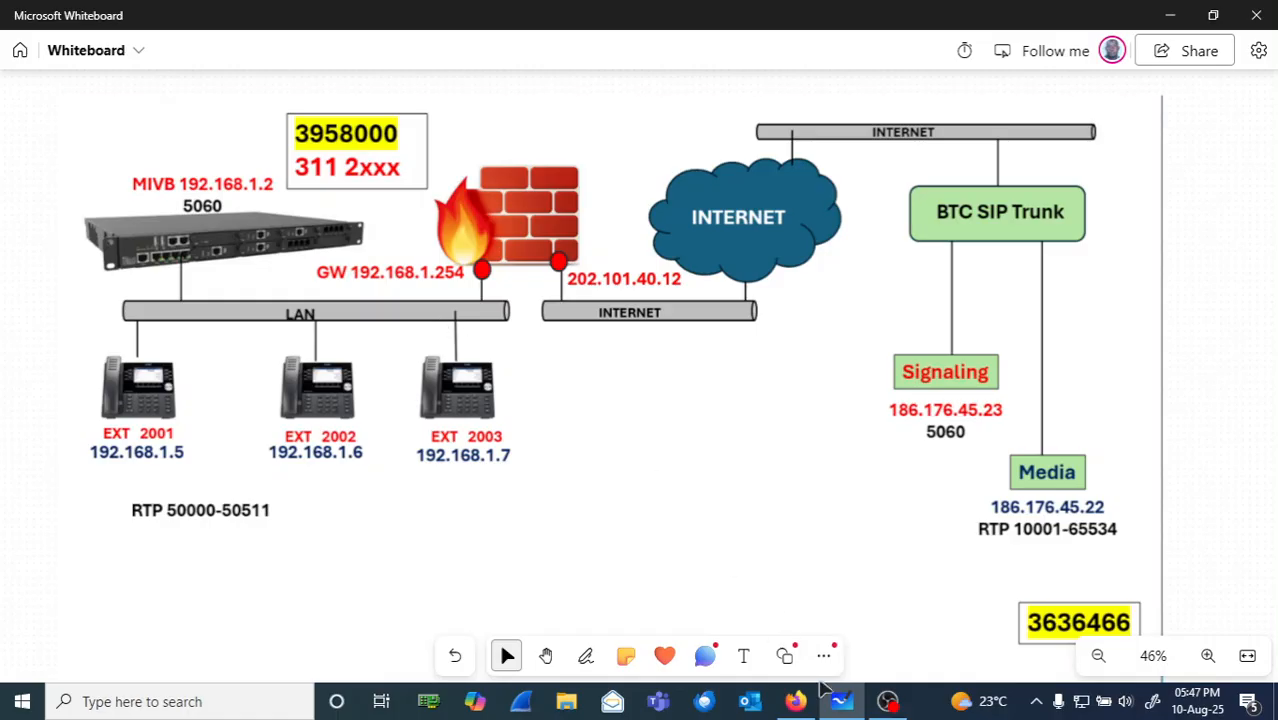
left_click(585, 657)
left_click(639, 610)
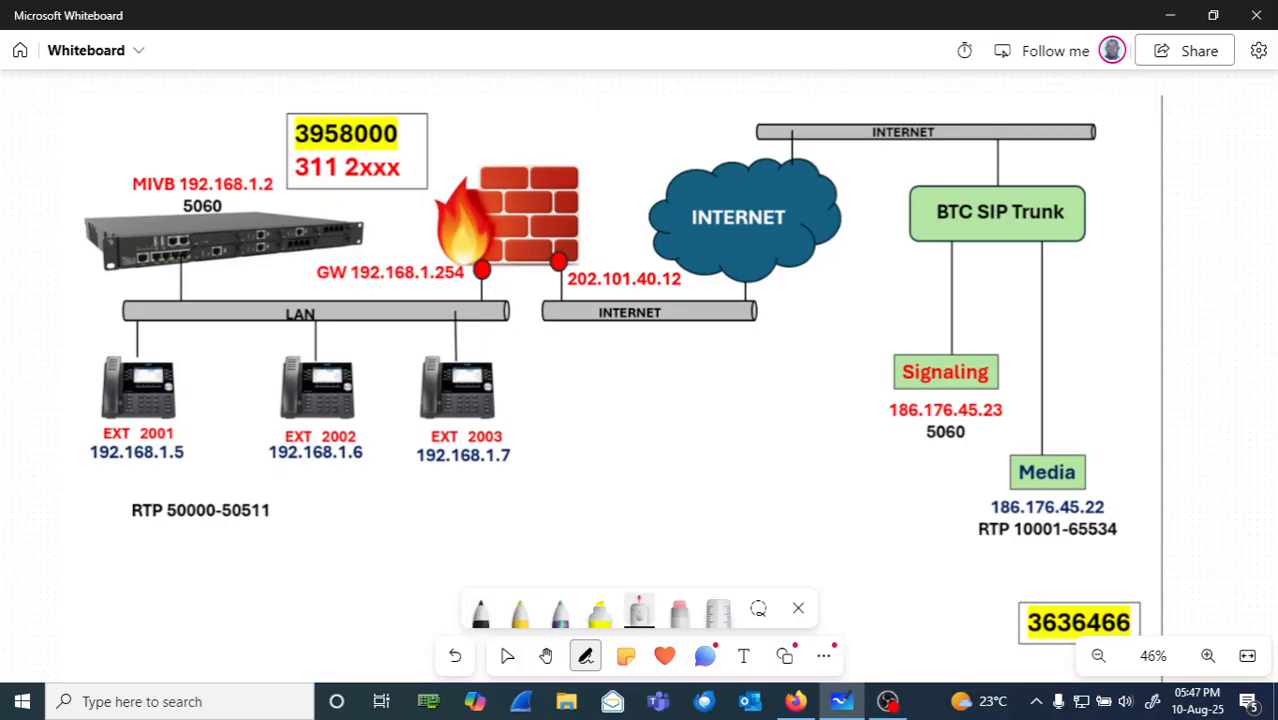
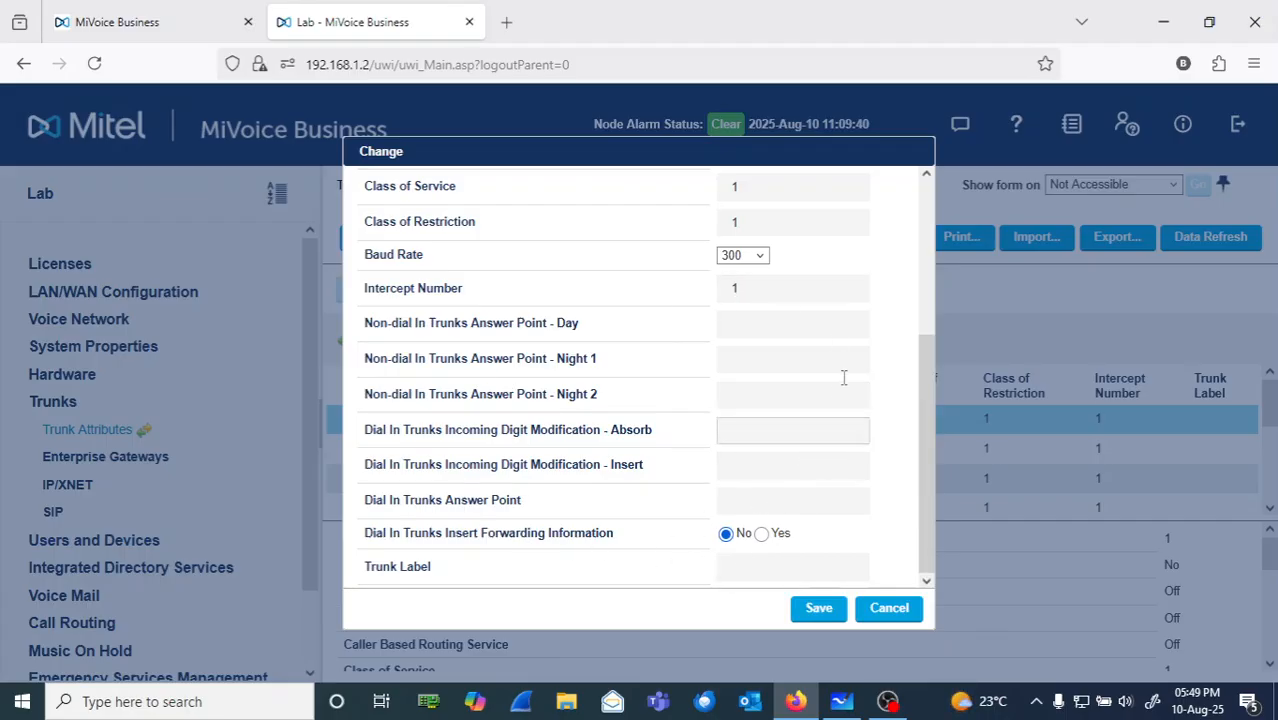
In Firefox, set trunk service 1's Dial In Trunks Incoming Digit Modification - Absorb to 0 and Trunk Label to BTCsip, and save
left_click(821, 497)
left_click(762, 435)
type("0")
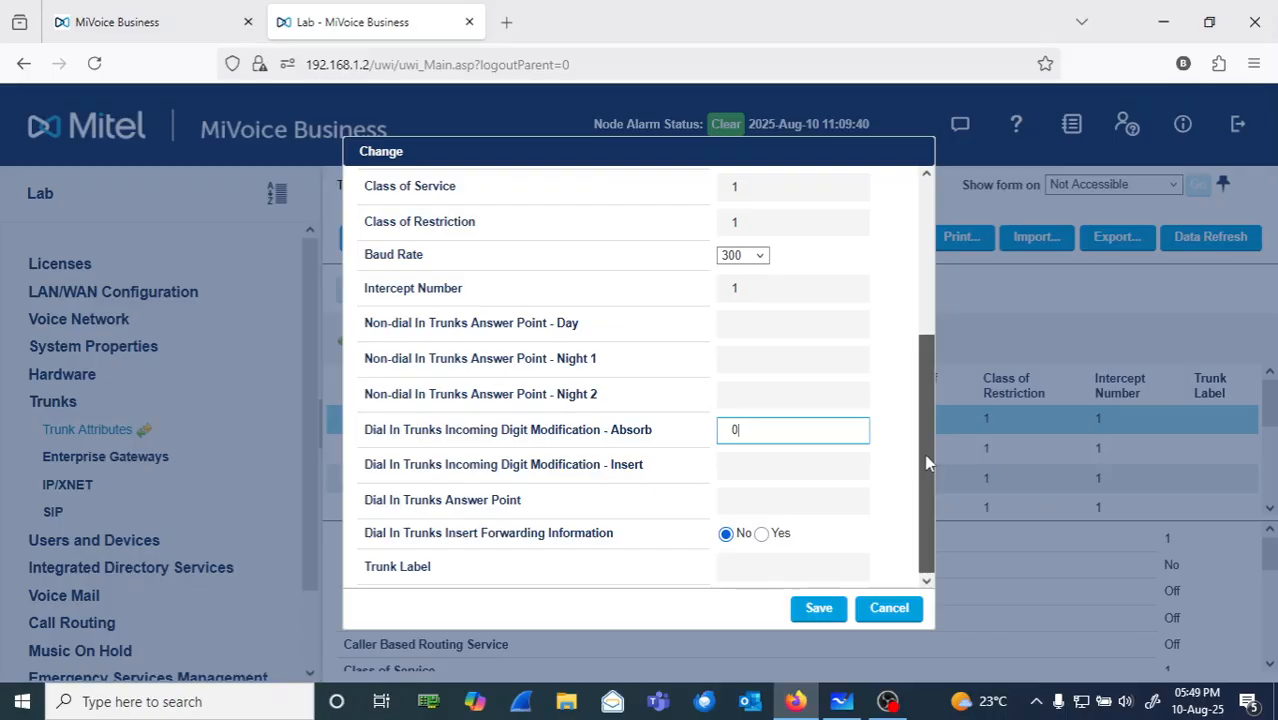
left_click(740, 570)
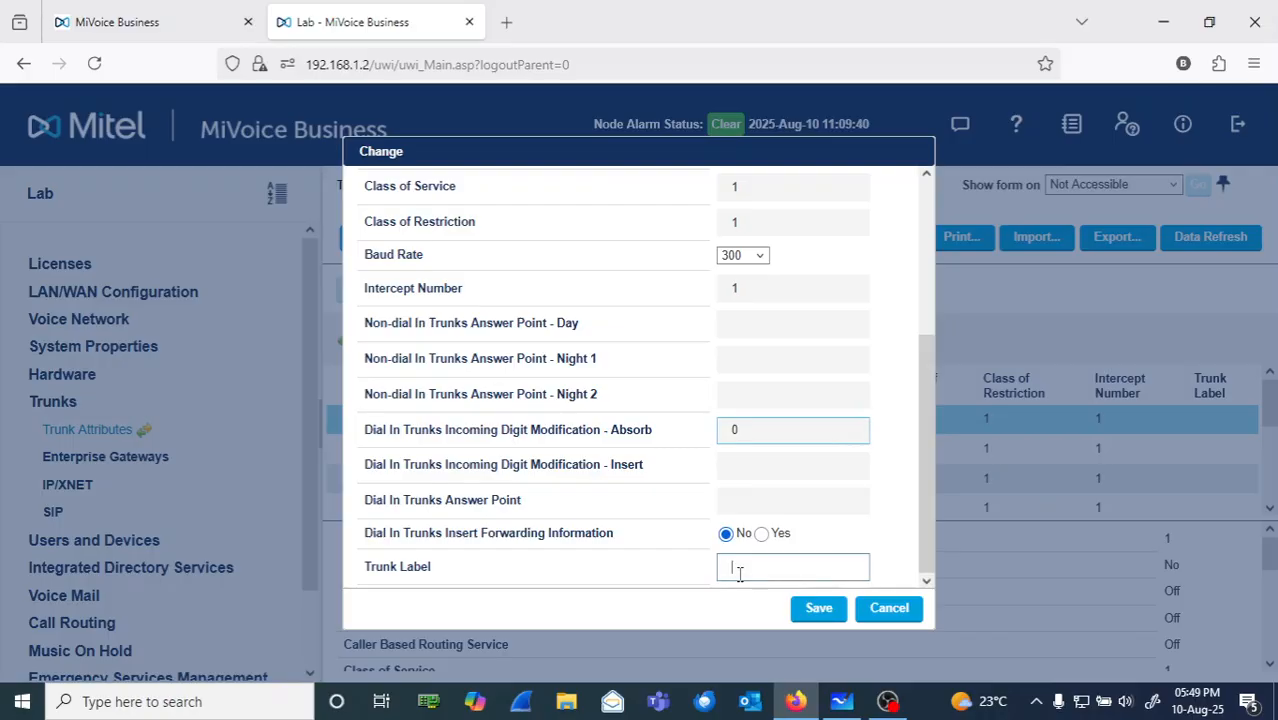
type("BTCsip")
left_click(818, 609)
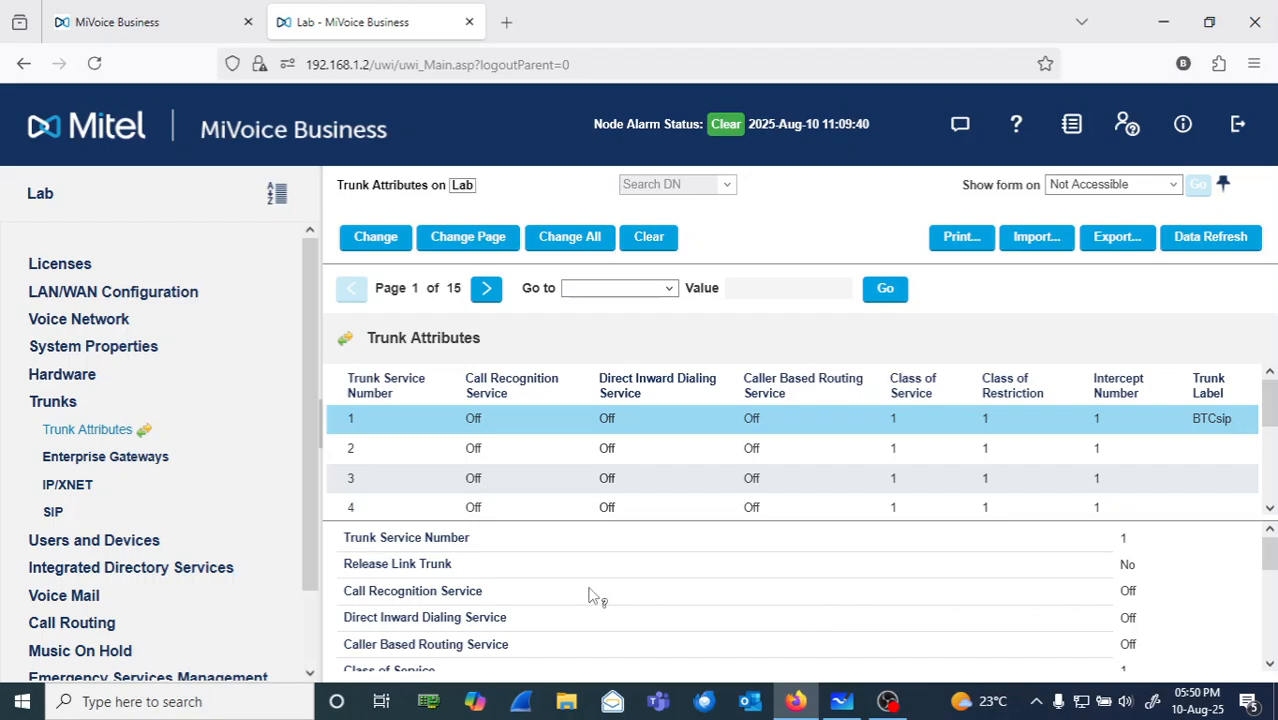
Open the SIP Peer Profile form under Trunks and add a profile labelled BTCsip with BTCsip as its Network Element
left_click(53, 515)
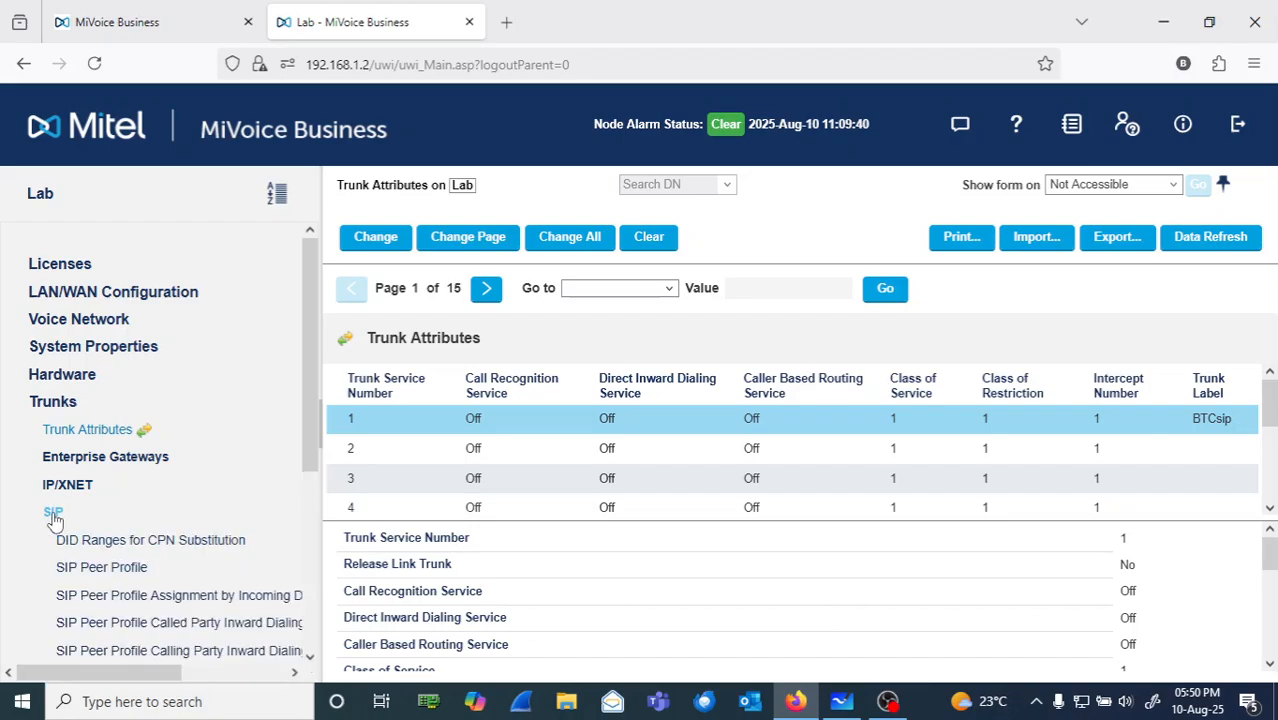
left_click(104, 576)
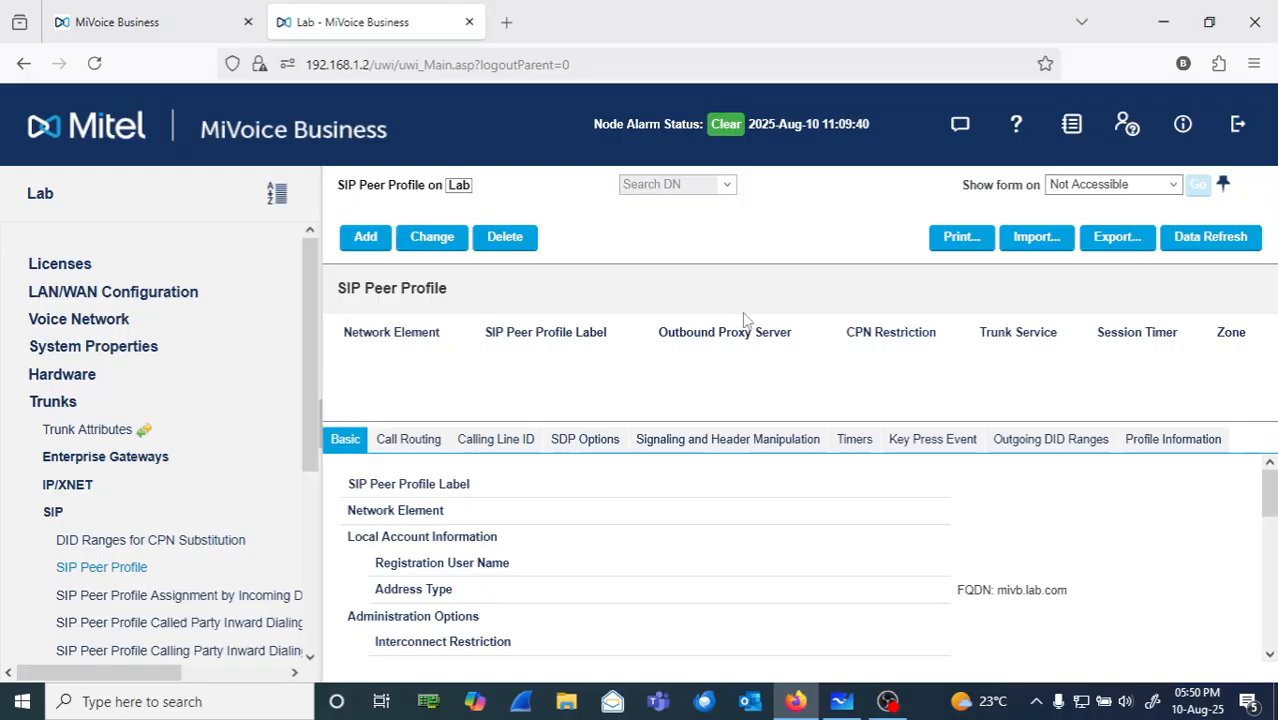
left_click(368, 243)
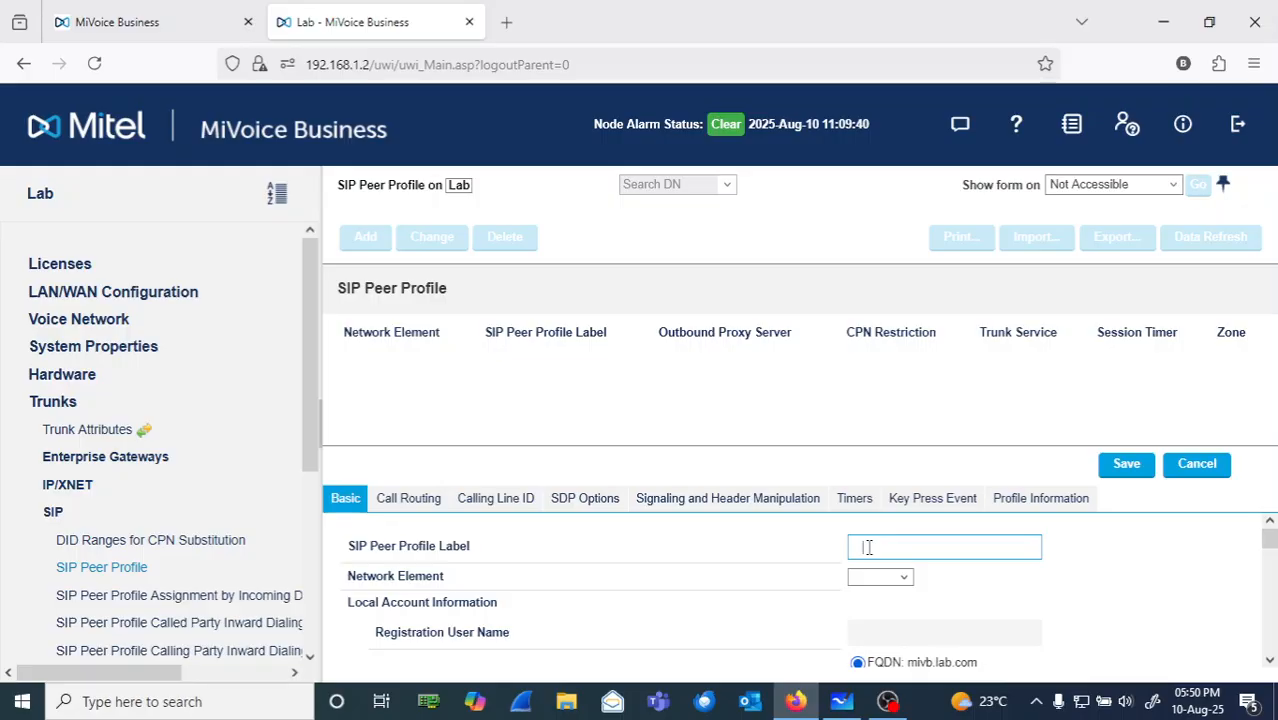
type("BTCsip")
left_click(906, 580)
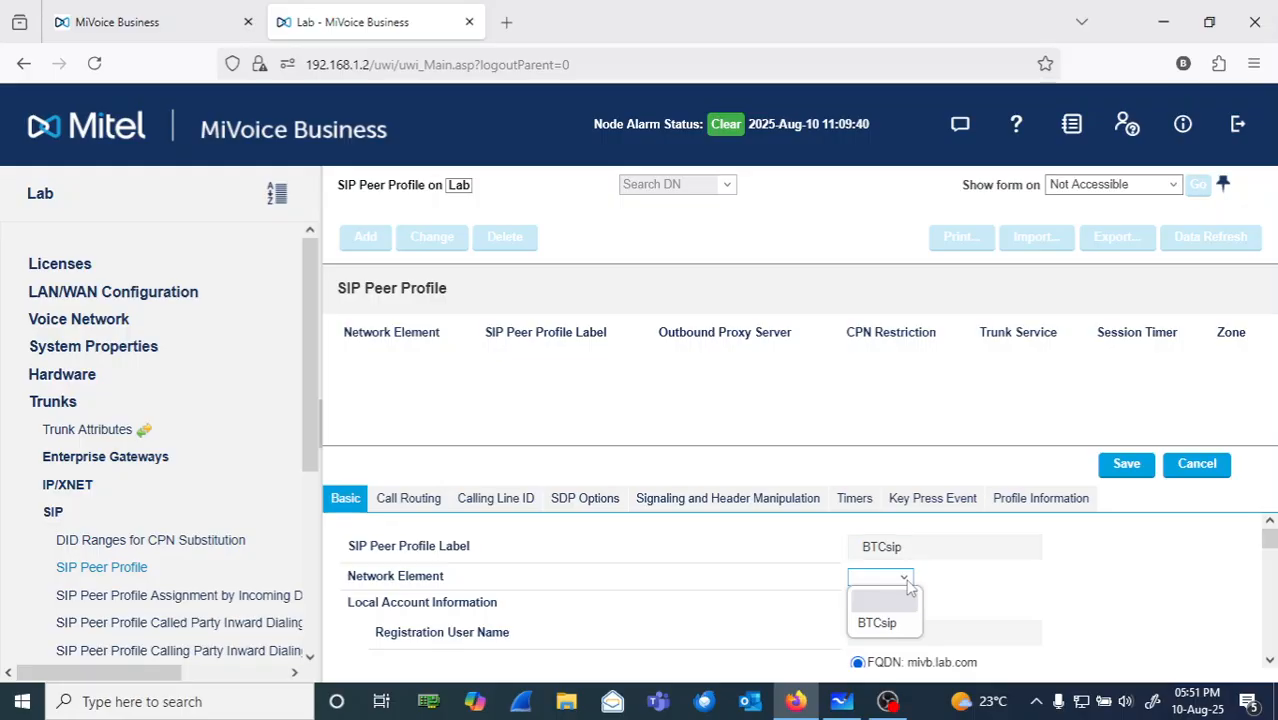
left_click(875, 623)
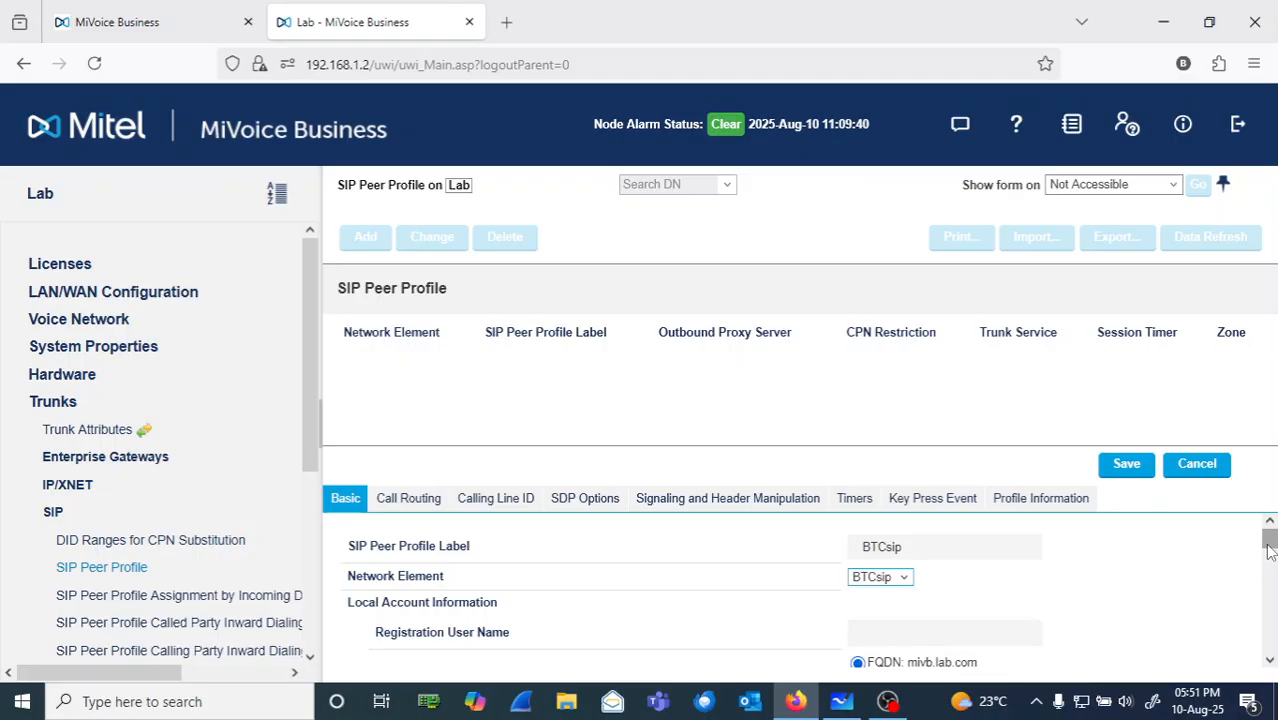
Set the peer profile's local account Address Type to IP Address: 192.168.1.2, leaving Registration User Name empty
left_click_drag(1268, 542, 1268, 562)
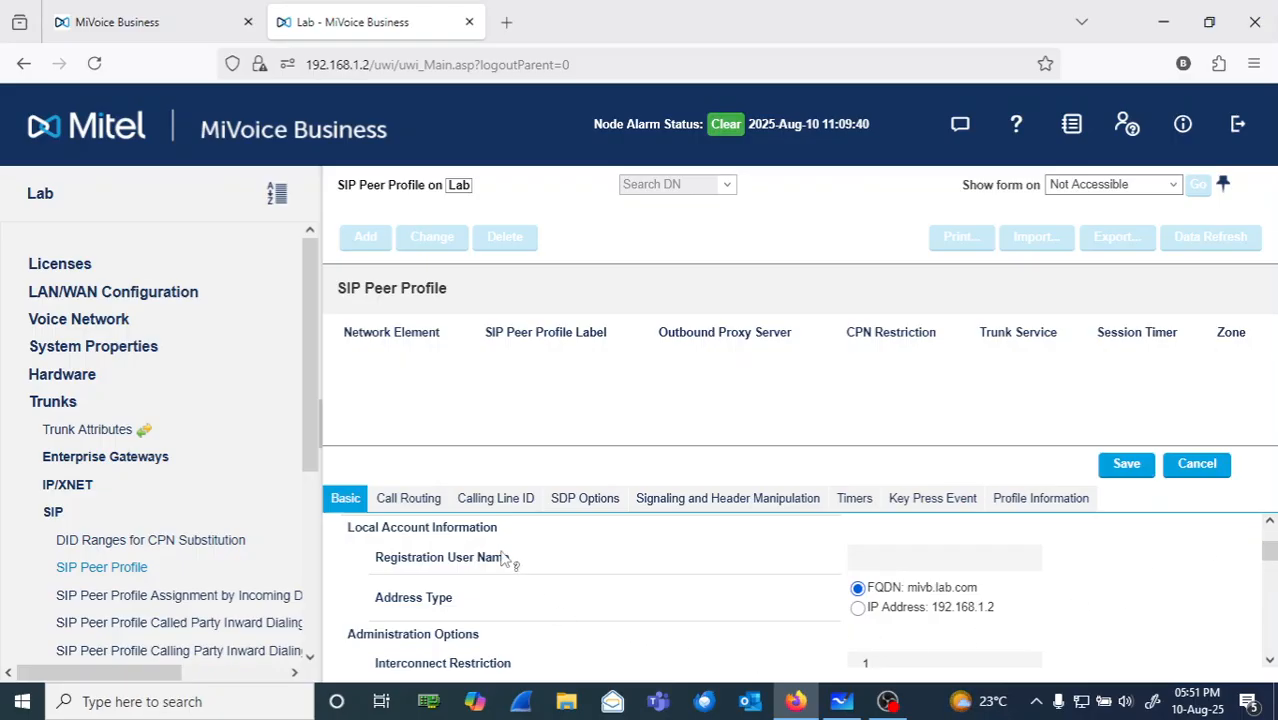
left_click_drag(517, 561, 381, 556)
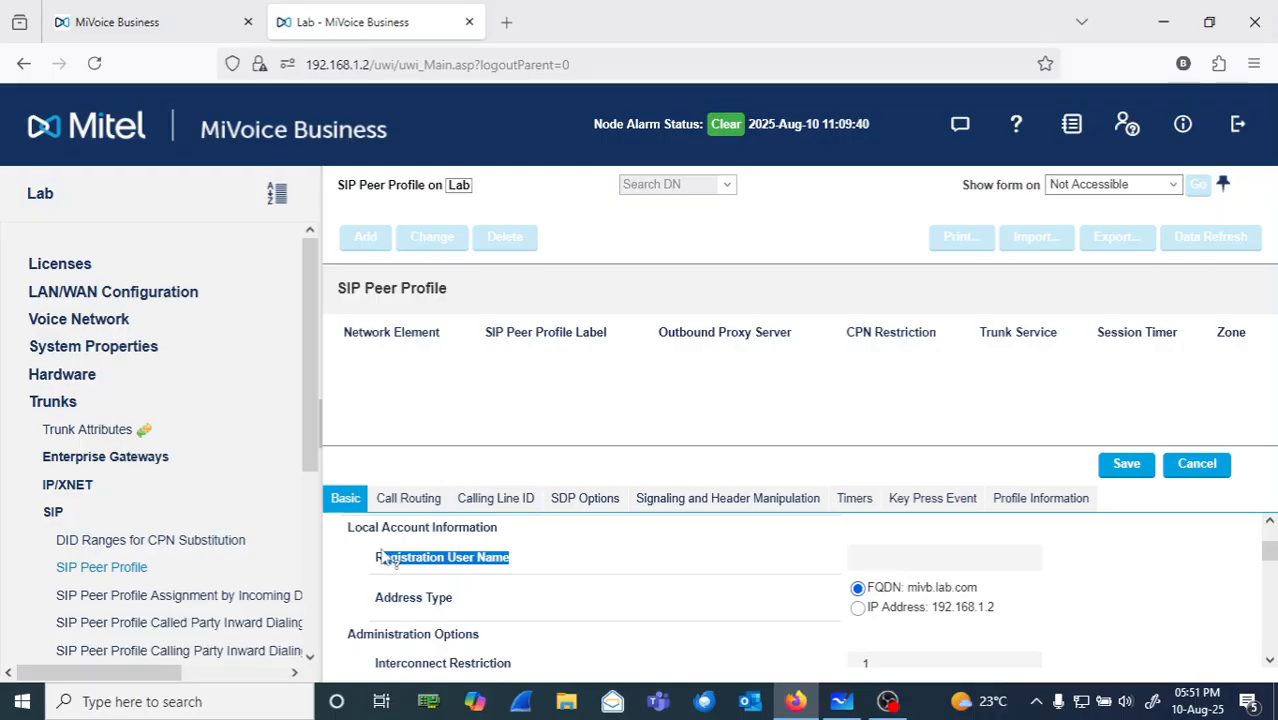
left_click(582, 568)
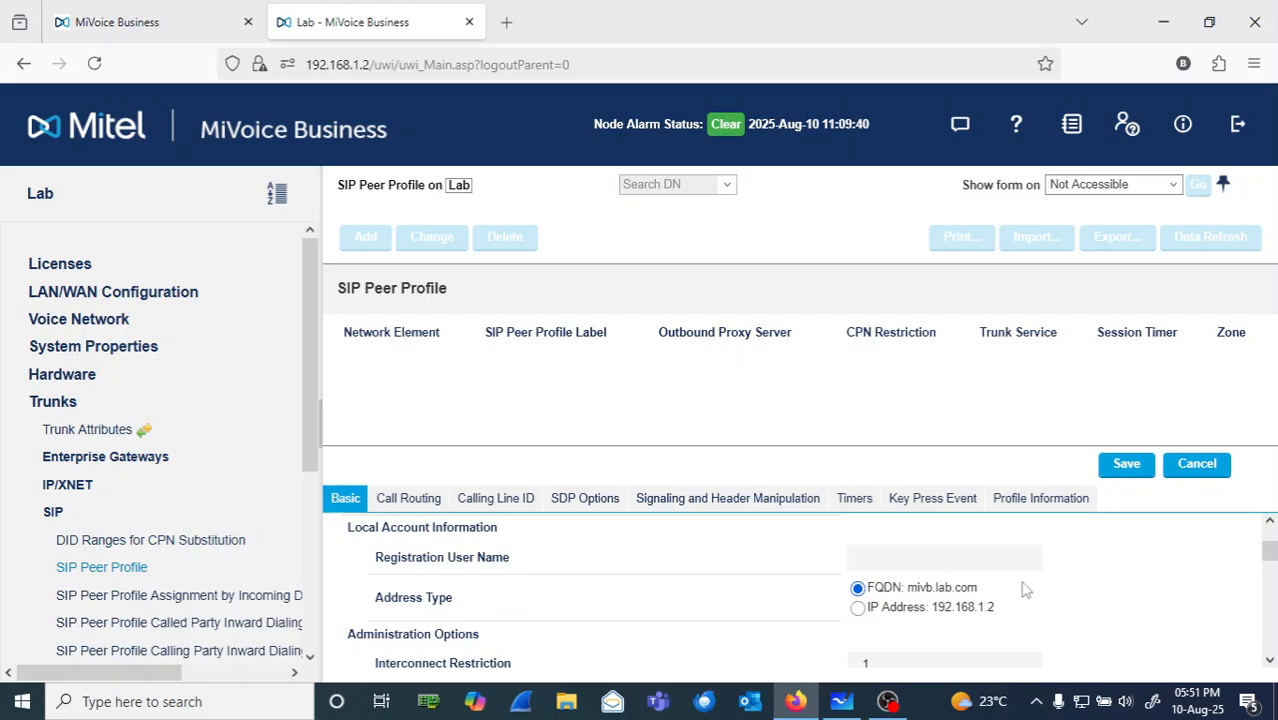
left_click(858, 608)
Set Maximum Simultaneous Calls to 5 in the peer profile's Administration Options
left_click(1270, 662)
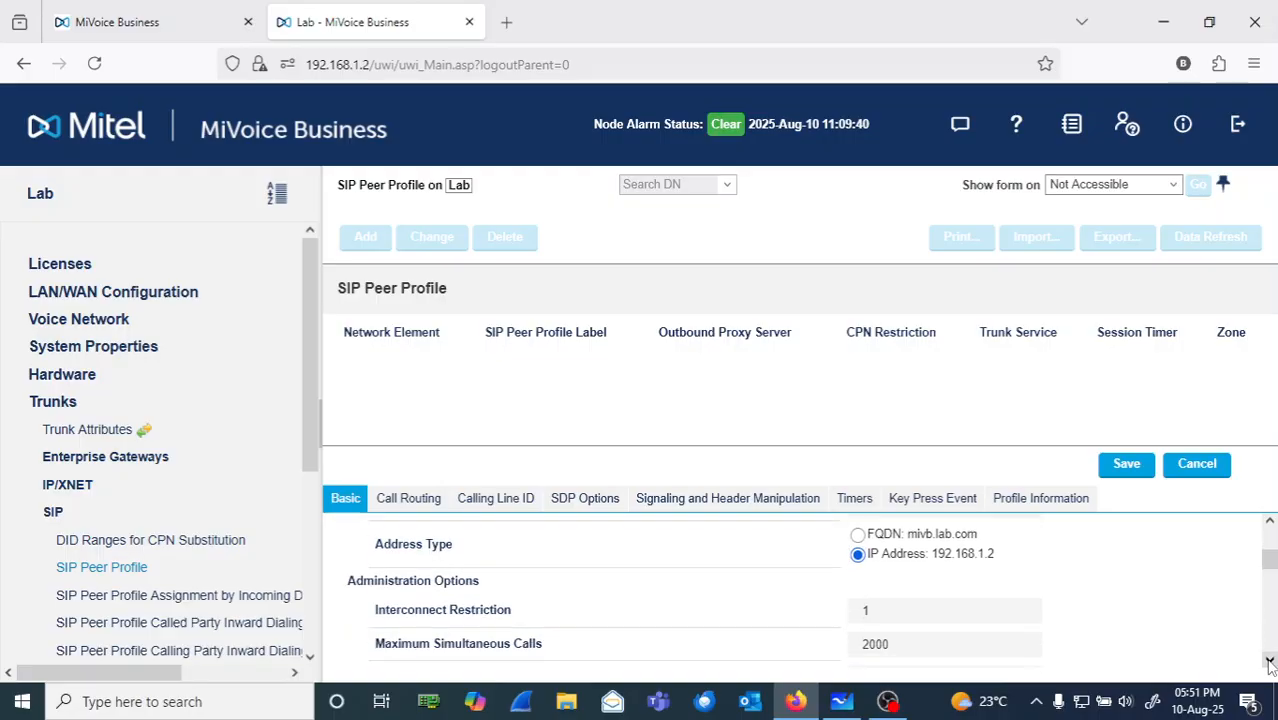
left_click(1270, 662)
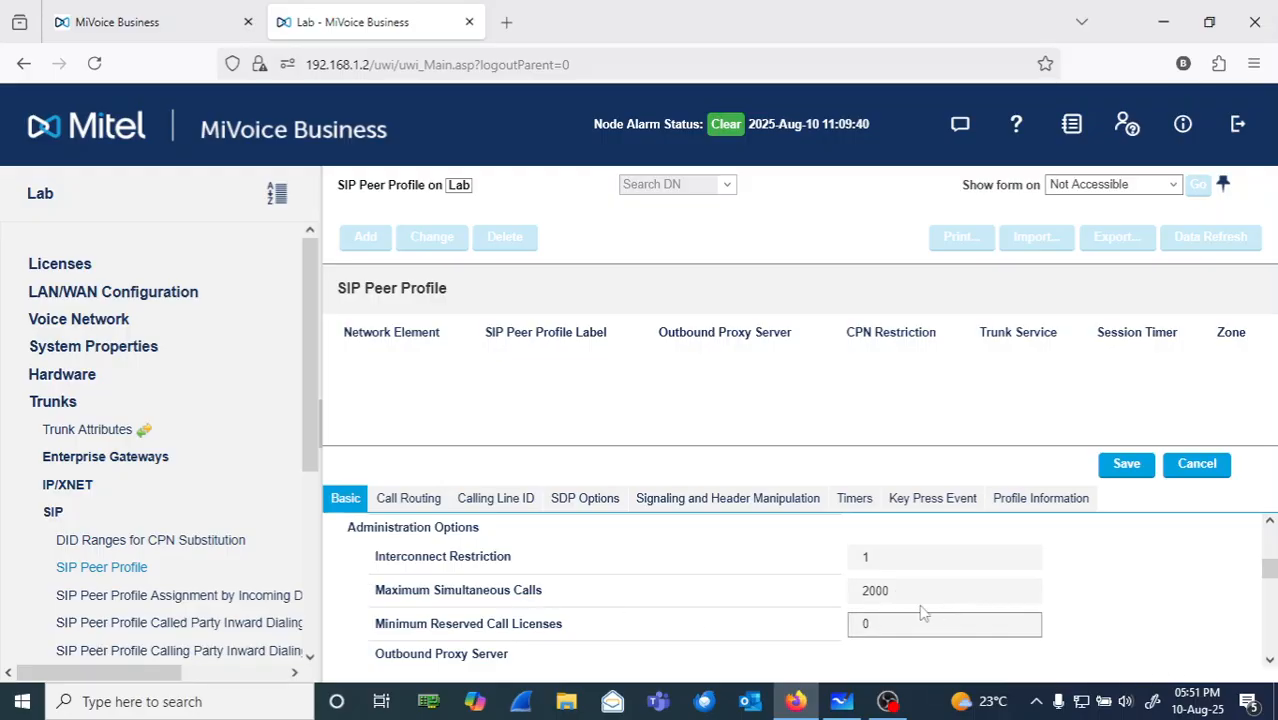
left_click(891, 591)
key("BackSpace")
key("BackSpace")
key("BackSpace")
key("BackSpace")
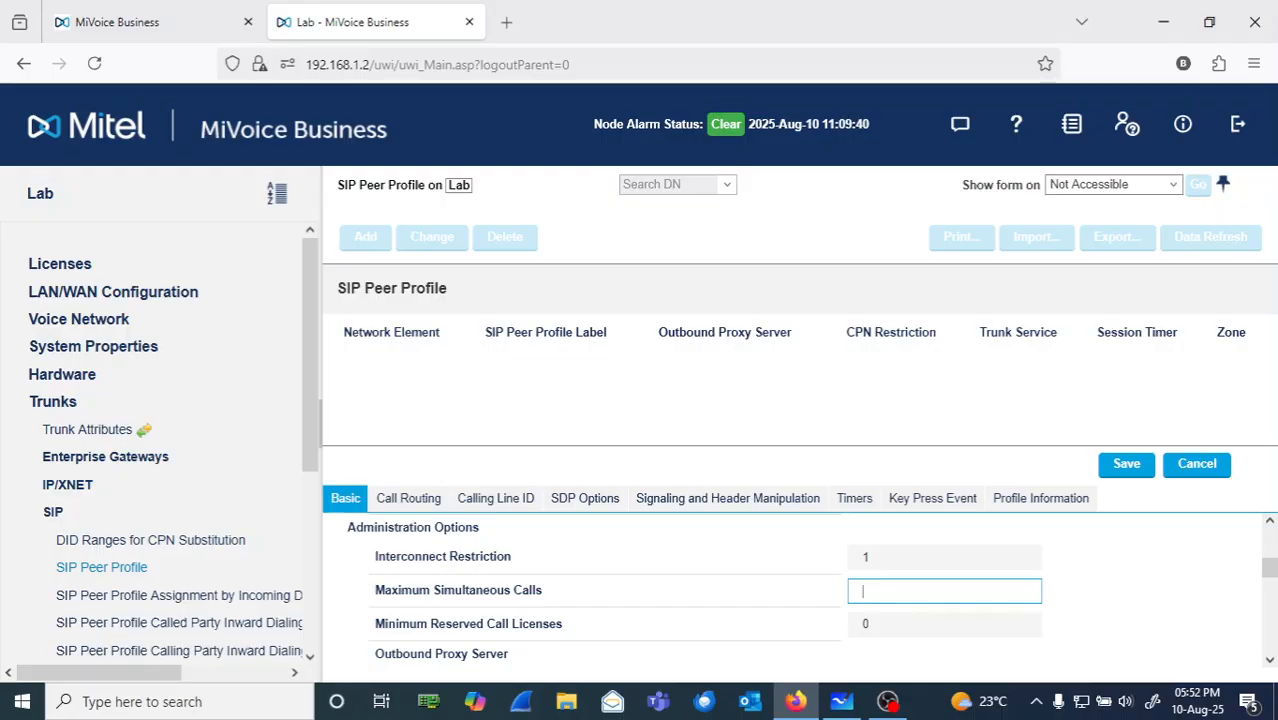
type("5")
Set the SMDR Tag to 99, keep Trunk Service at 1, and check the remaining Basic options through Gateway Options
scroll(1270, 662, "down", 2)
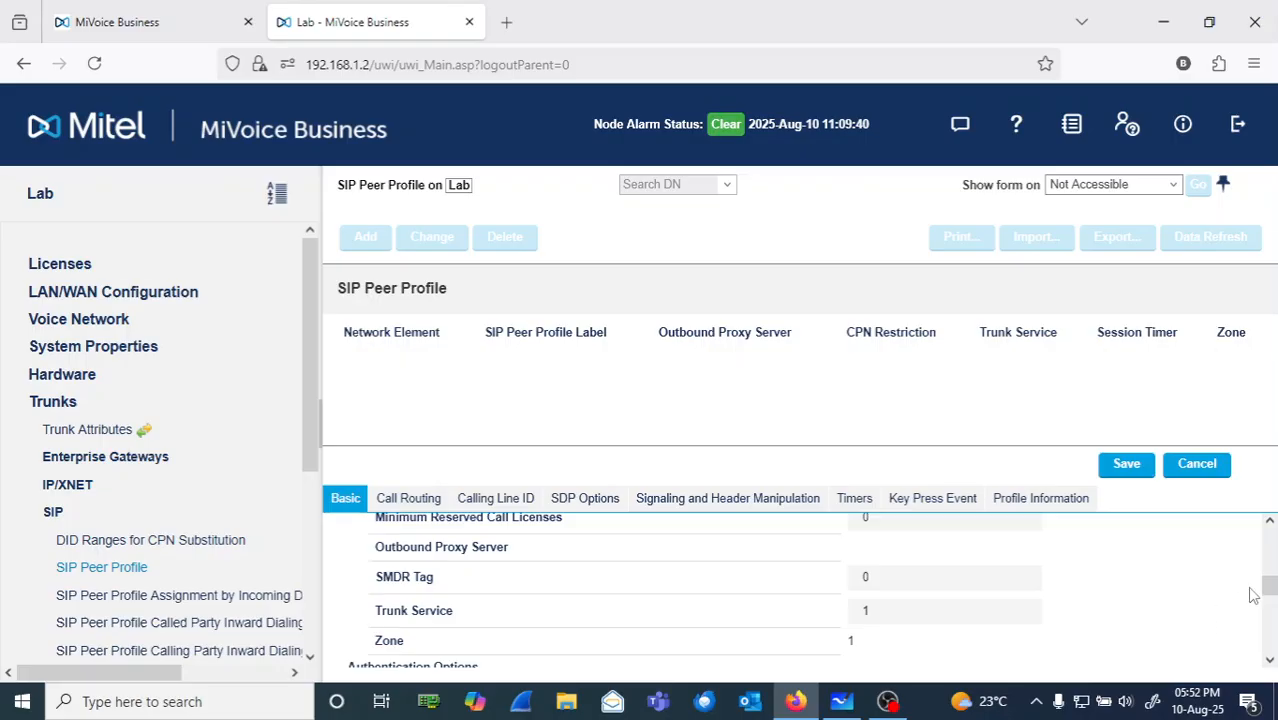
left_click(1270, 663)
left_click(884, 526)
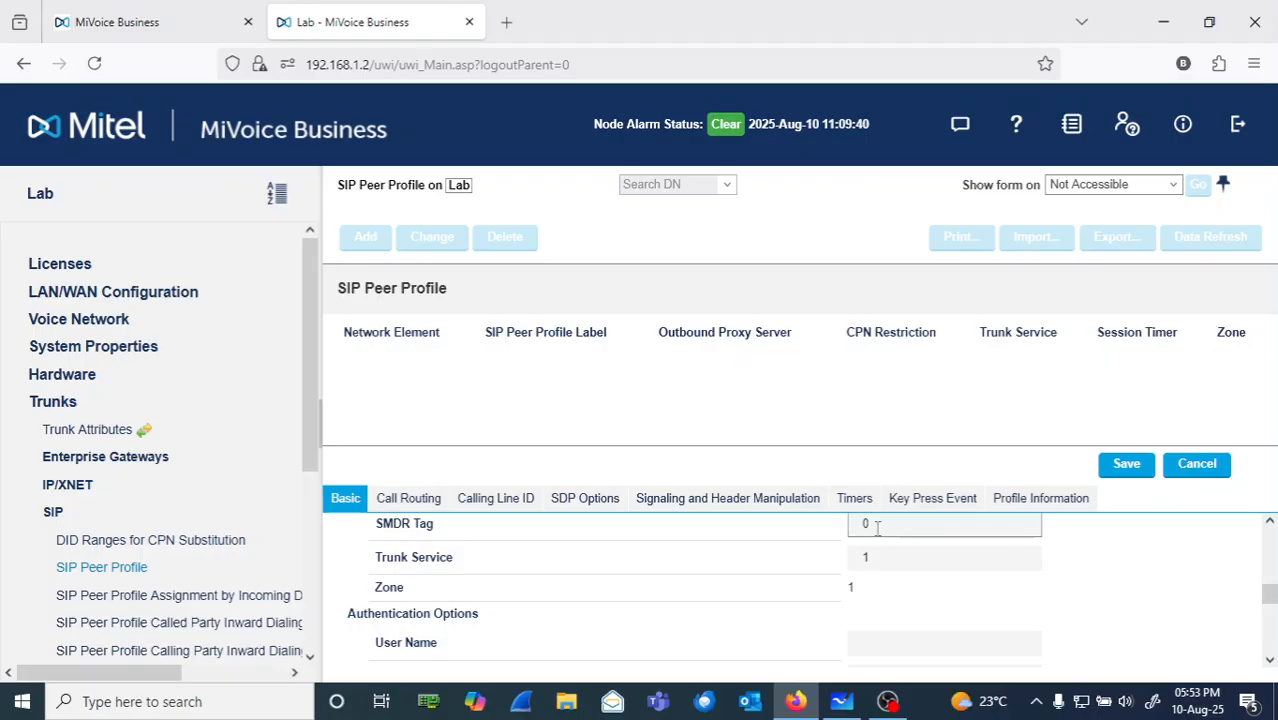
left_click(877, 527)
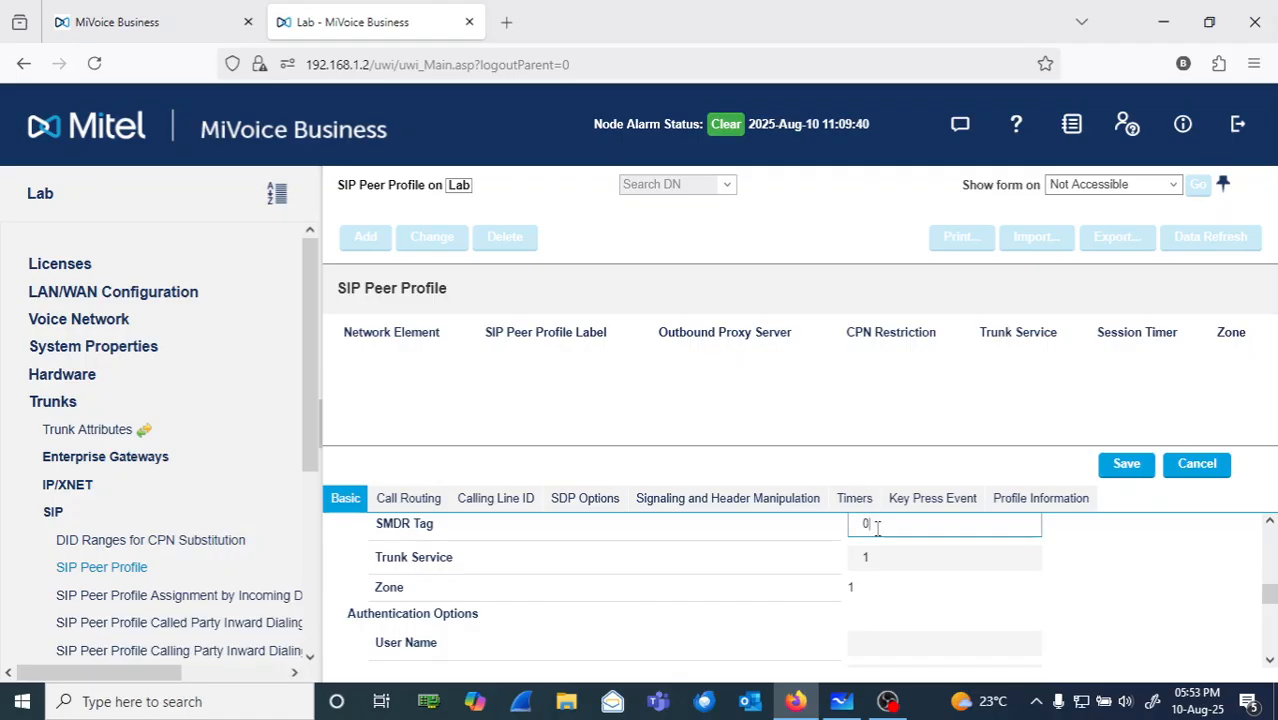
key("BackSpace")
type("99")
left_click(875, 558)
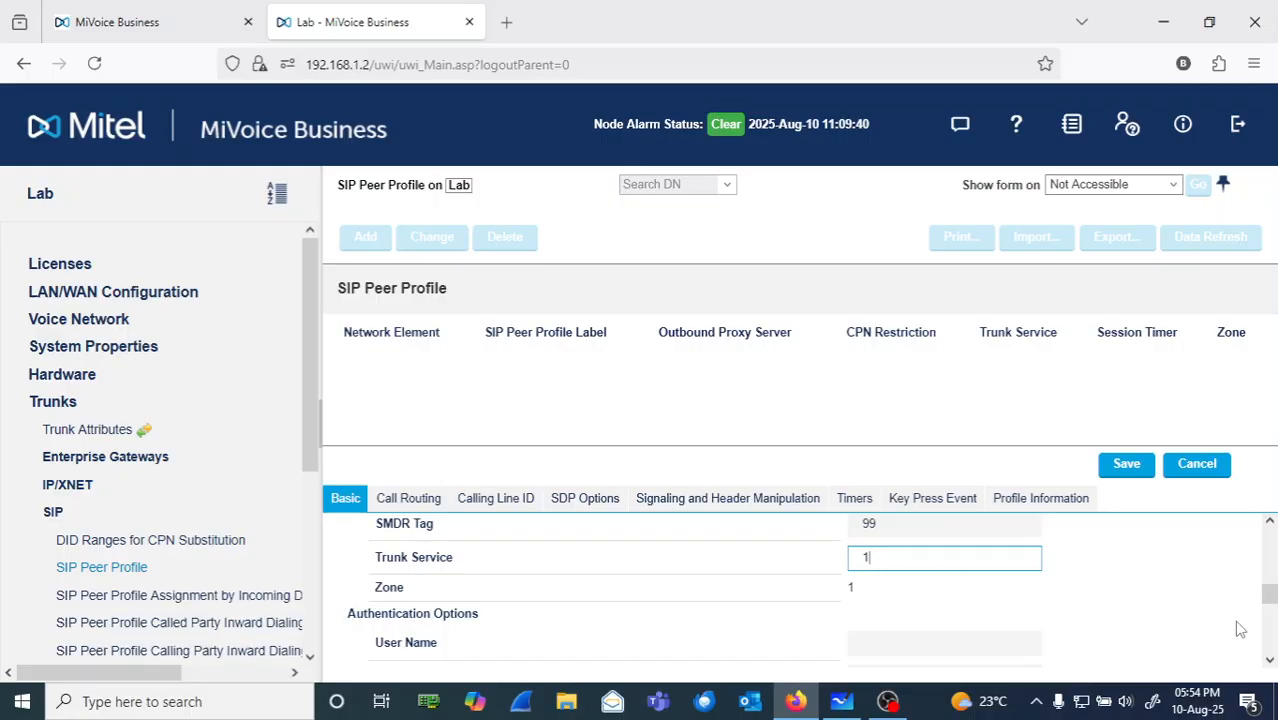
left_click(1268, 615)
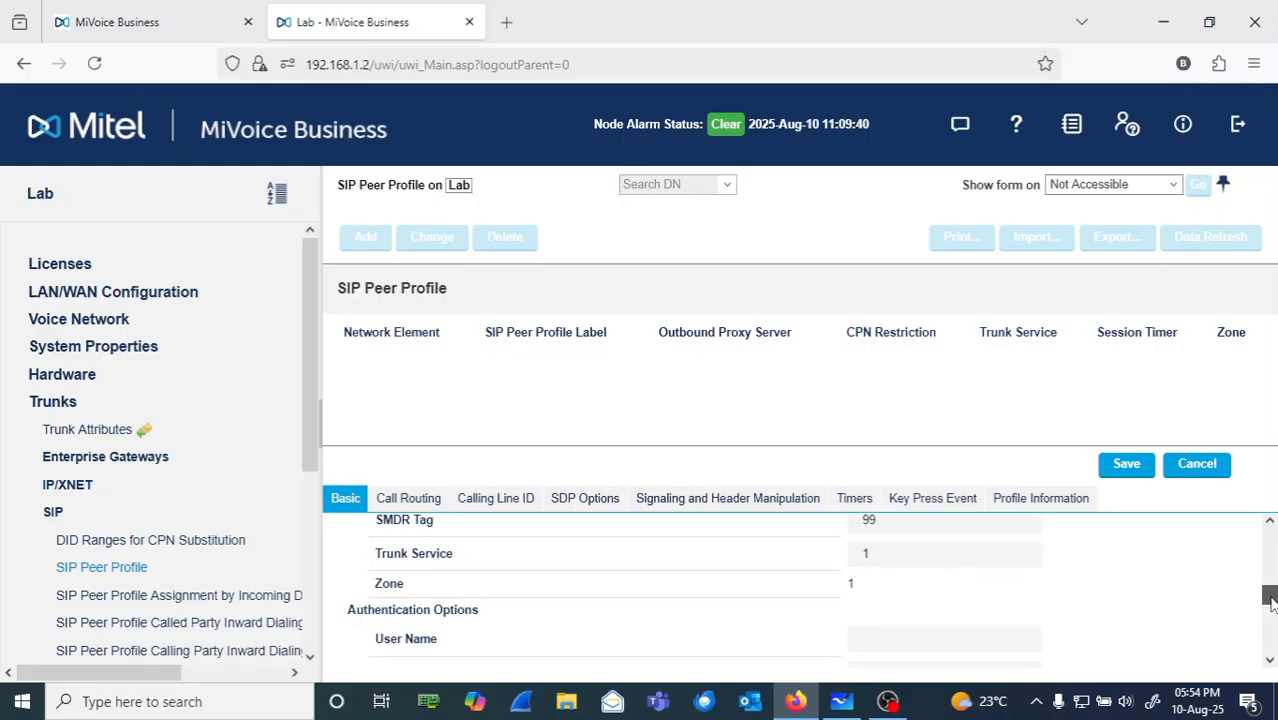
left_click_drag(1271, 612, 1271, 616)
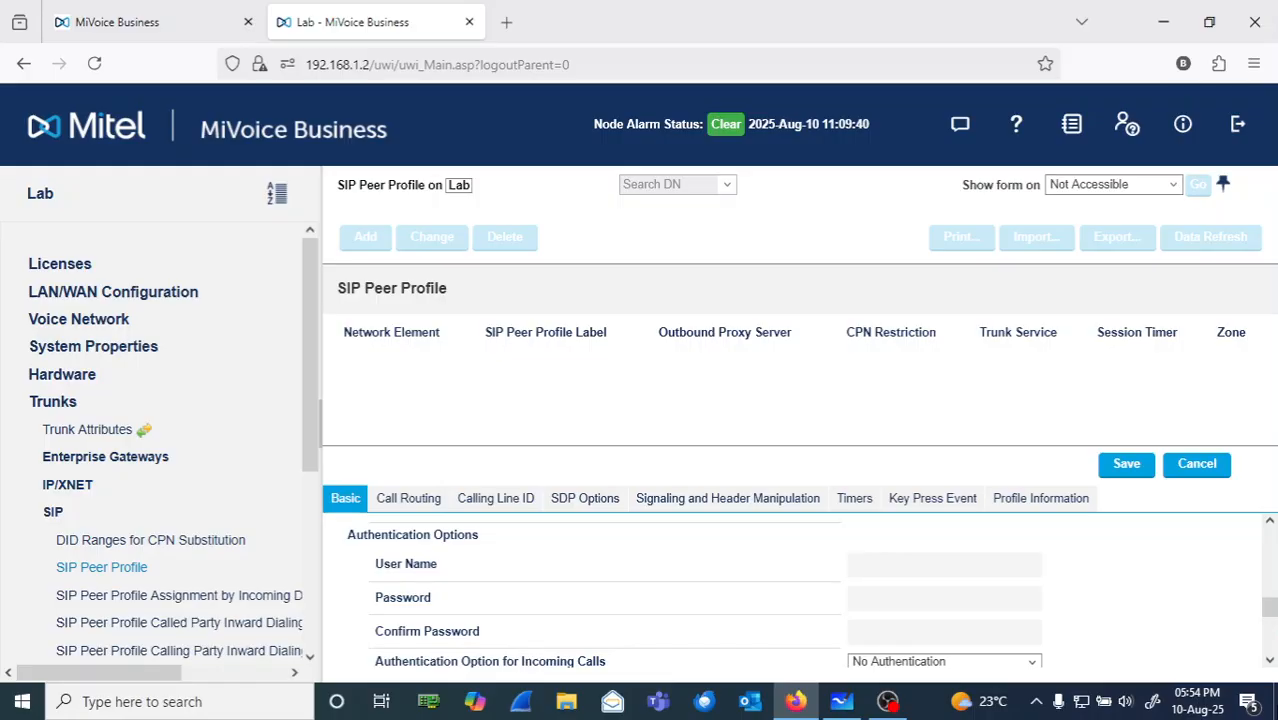
left_click_drag(1270, 610, 1270, 662)
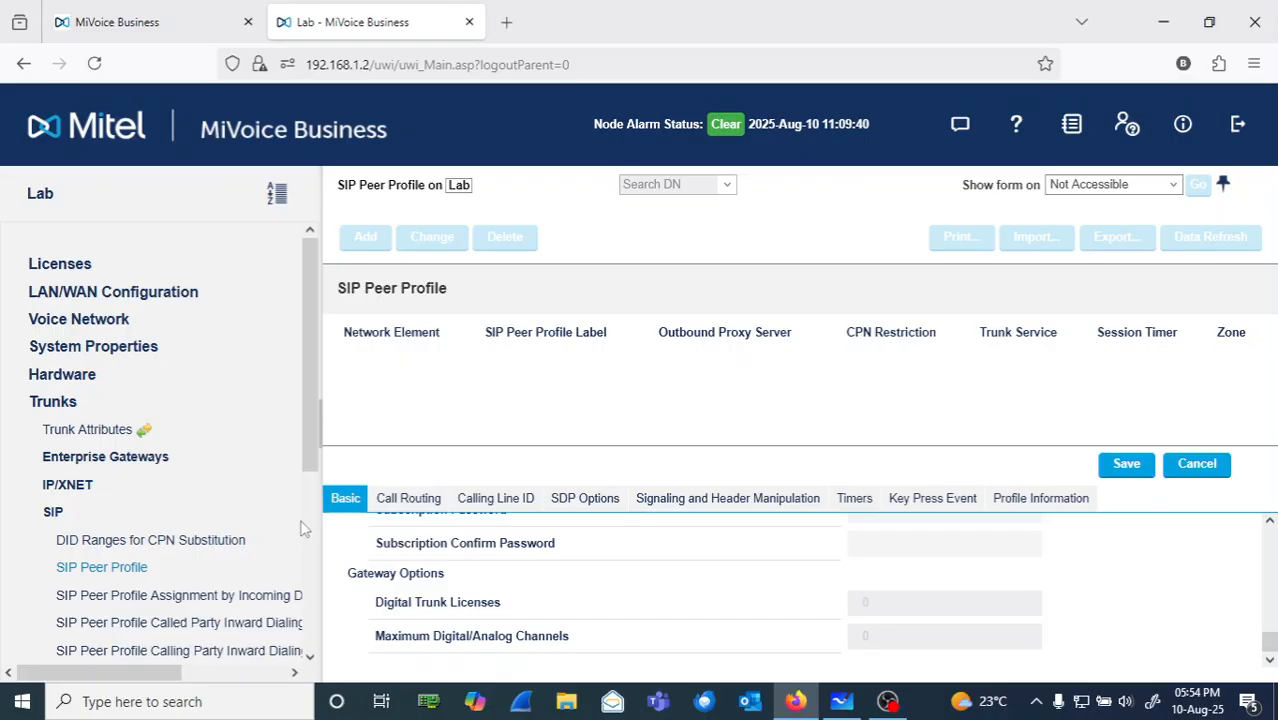
Look up the system's highlighted phone number on the Microsoft Whiteboard diagram and enter it in Firefox as the Calling Line ID Default CPN
left_click(411, 501)
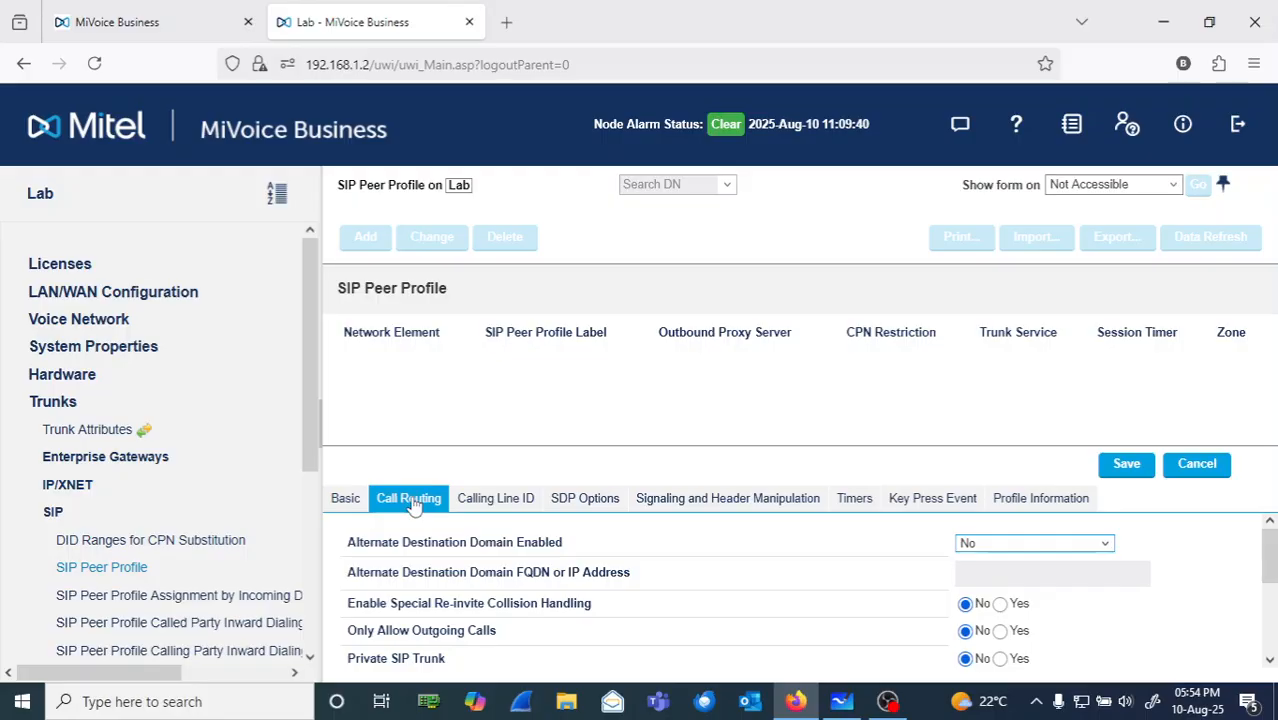
left_click(489, 510)
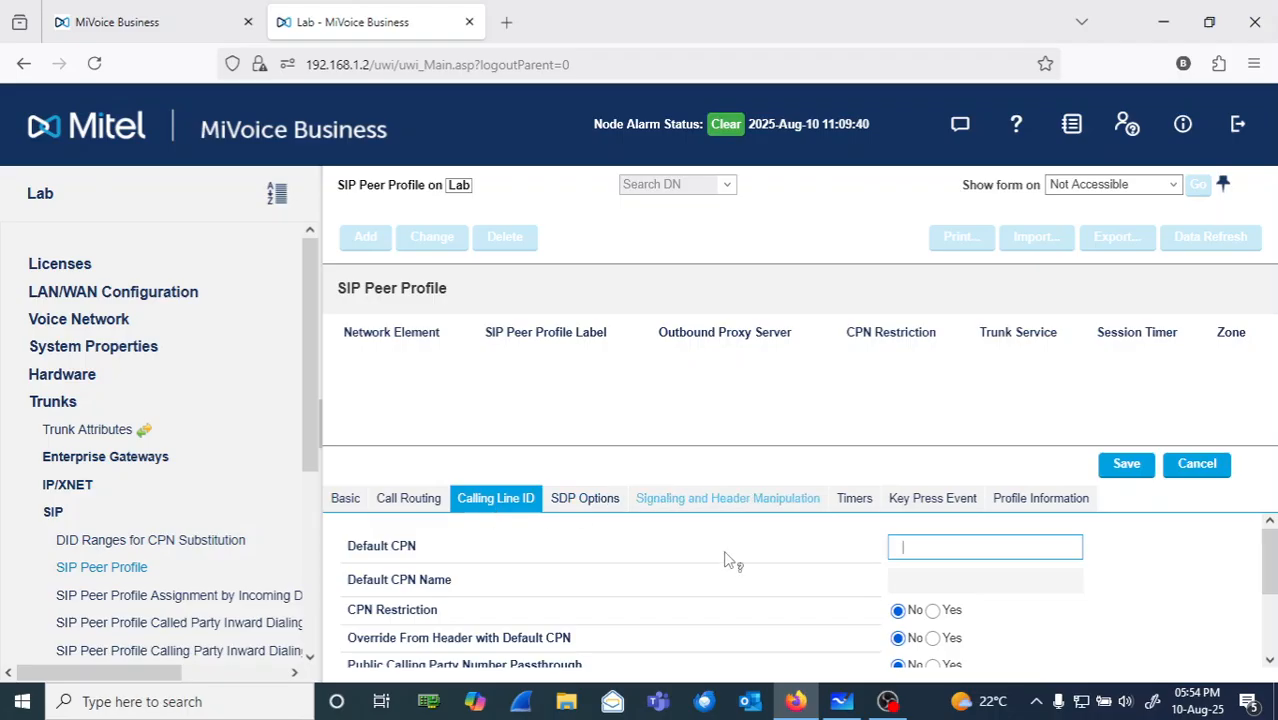
left_click(842, 701)
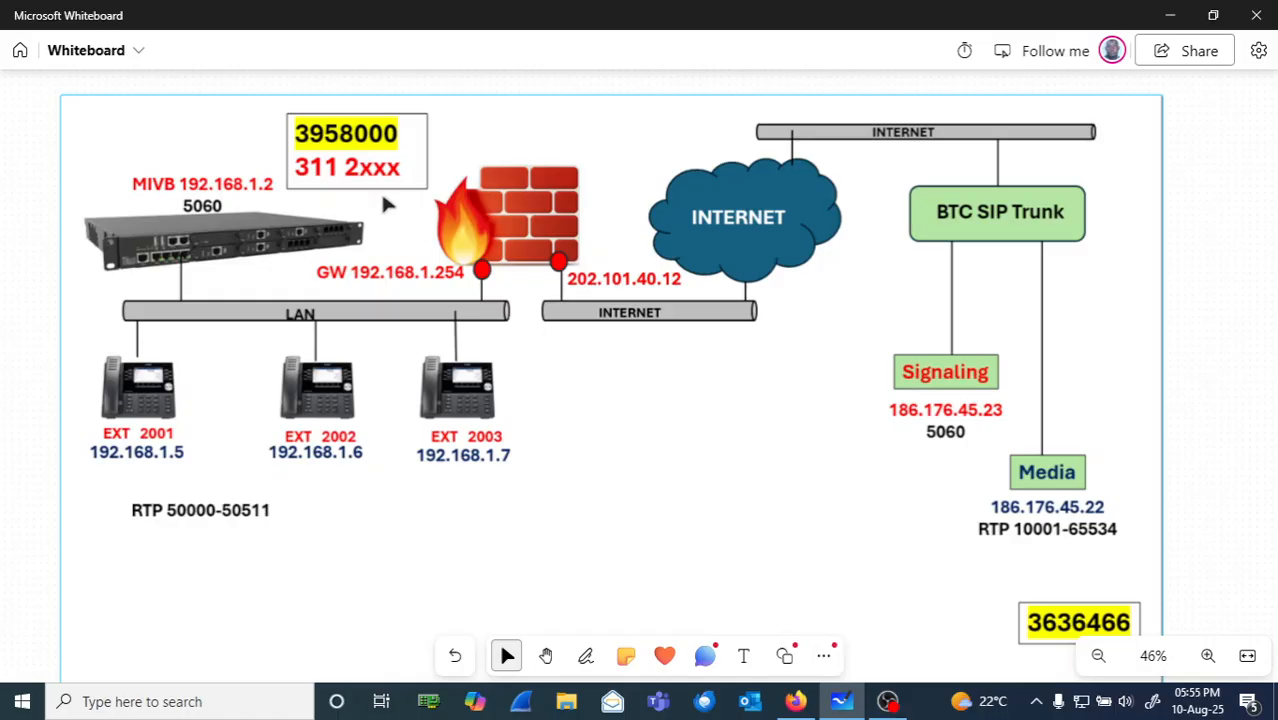
mouse_move(406, 130)
left_mouse_down()
mouse_move(347, 123)
mouse_move(409, 134)
mouse_move(419, 149)
left_mouse_up()
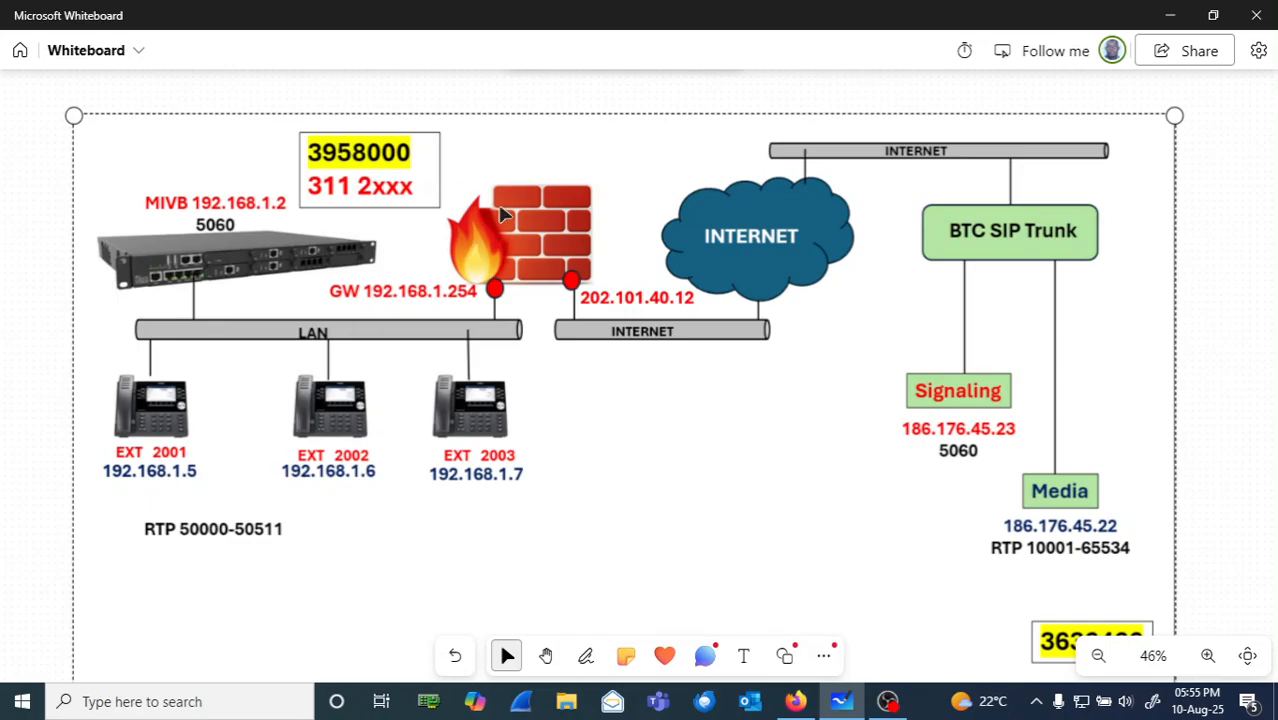
left_click(797, 704)
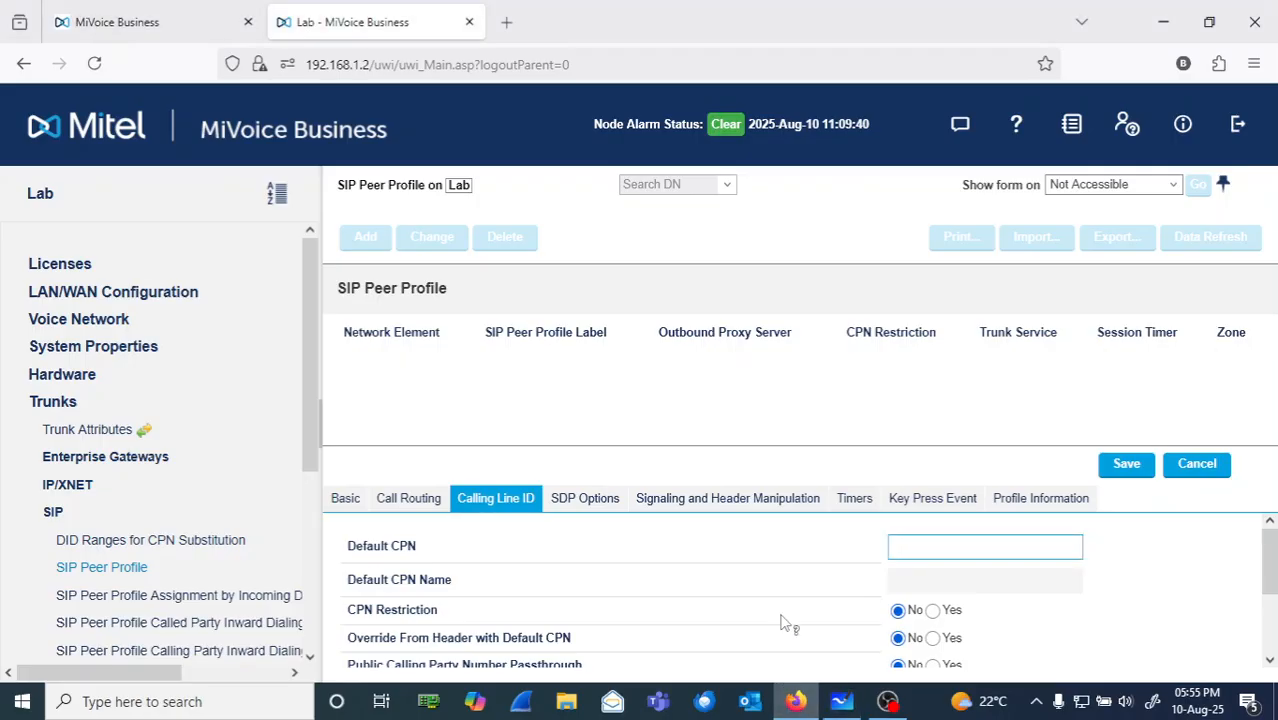
left_click(902, 547)
type("3958000")
left_click_drag(1272, 568, 1271, 625)
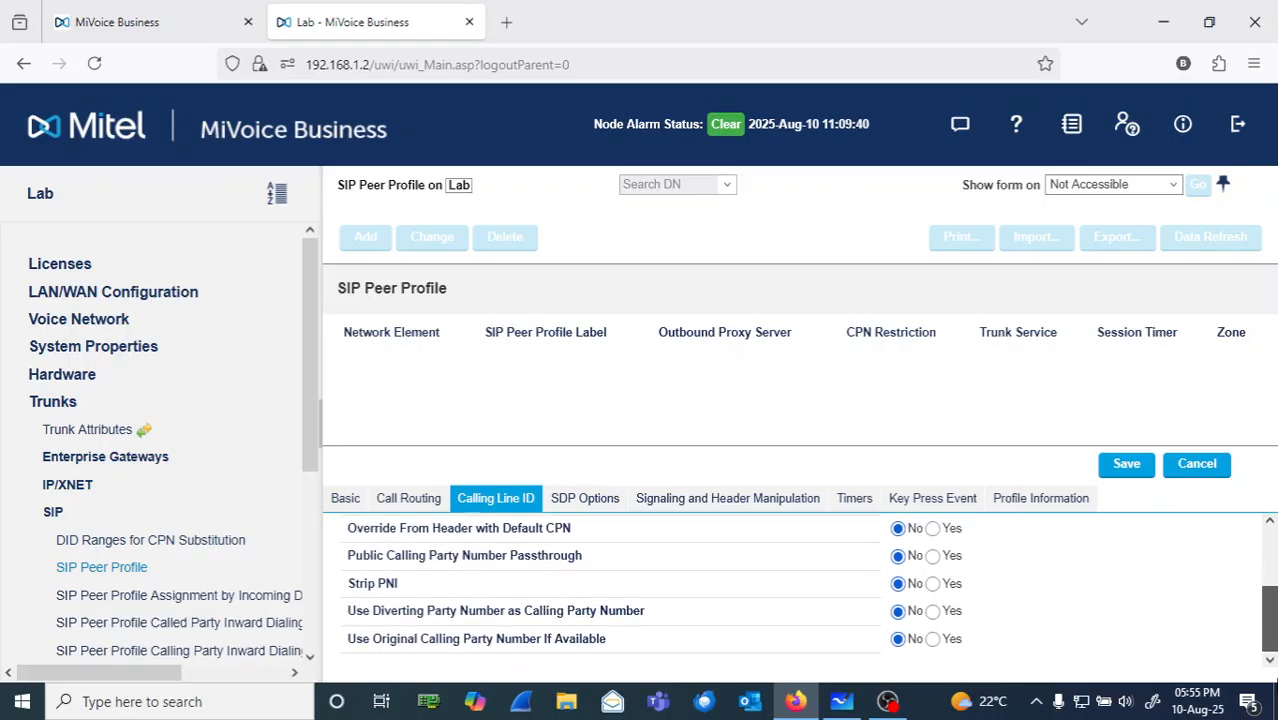
scroll(630, 560, "up", 5)
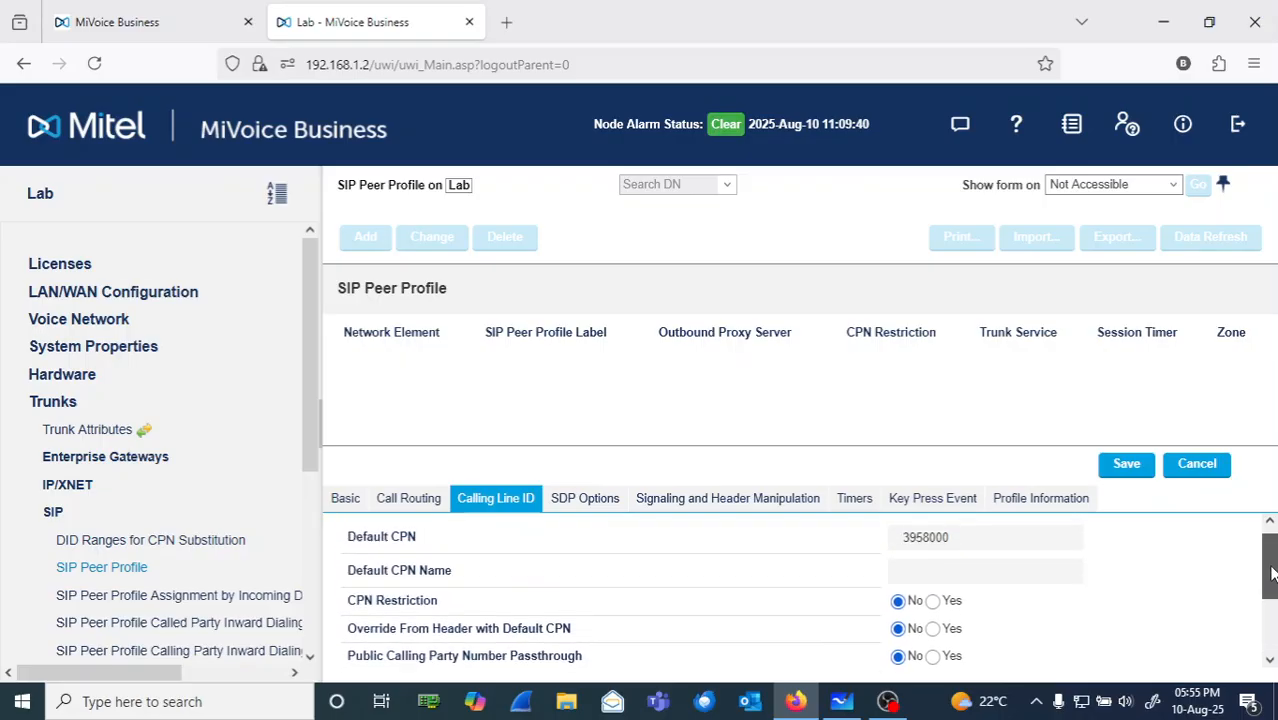
In the profile's SDP Options, set Force sending SDP in initial Invite message to Yes
left_click(585, 498)
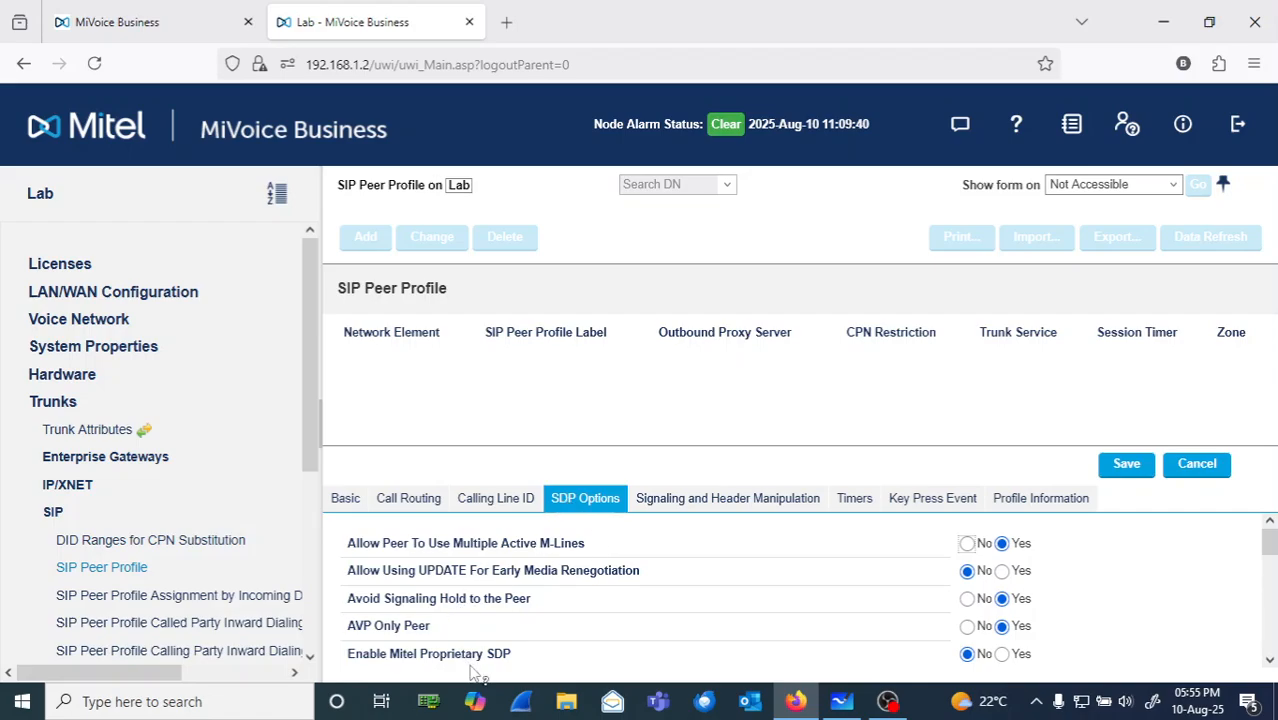
left_click(1269, 660)
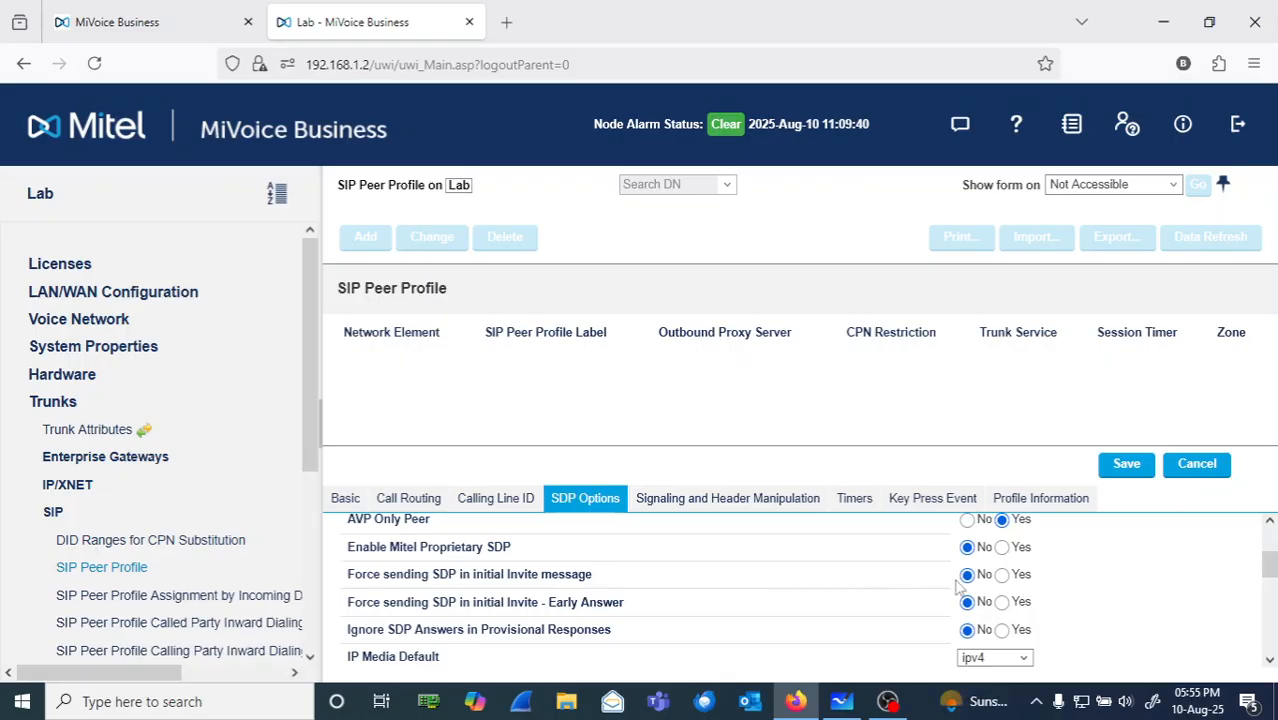
left_click(1002, 575)
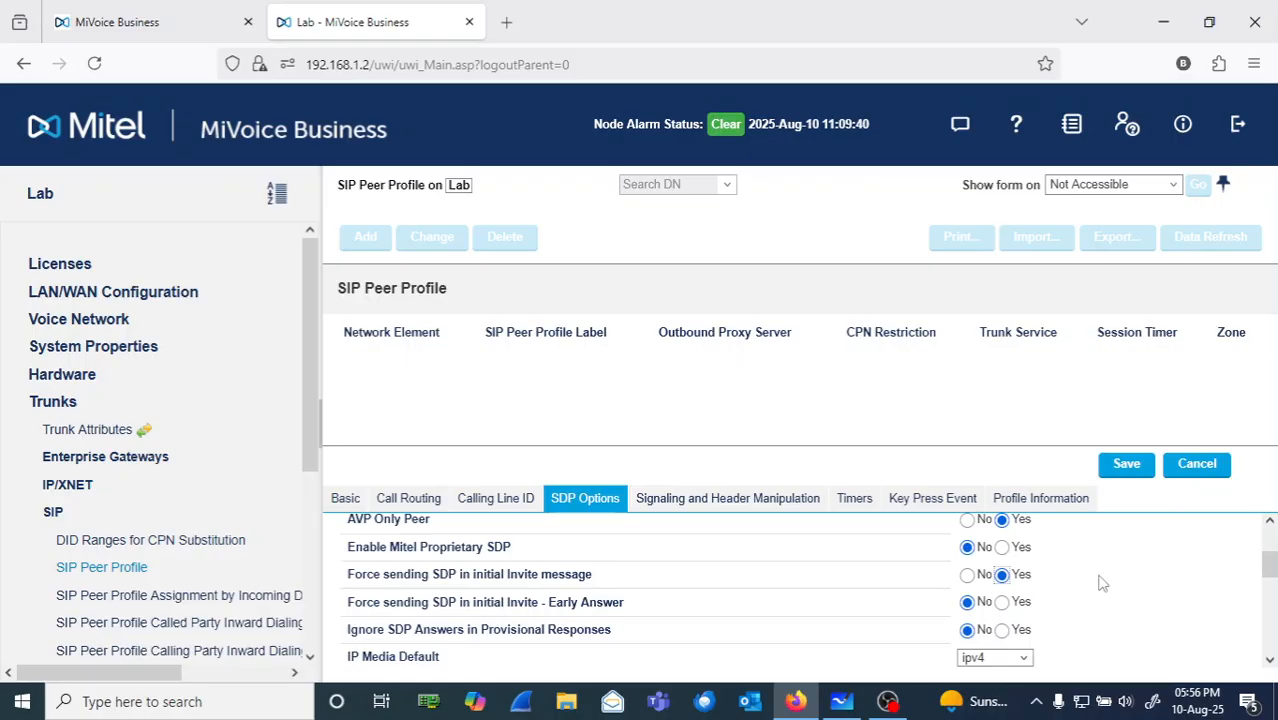
In the peer profile's SDP Options, set Restrict Audio Codec to G.711u/G.711a/G.729
left_click(1270, 662)
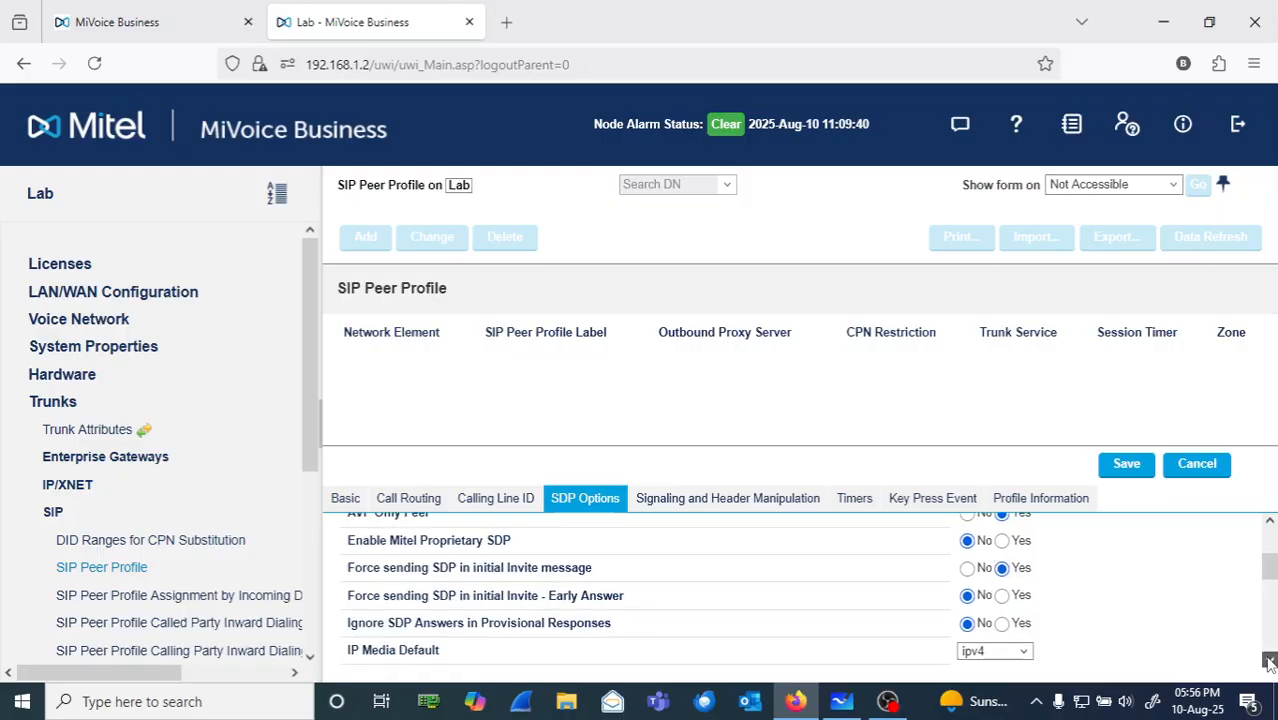
left_click(1270, 662)
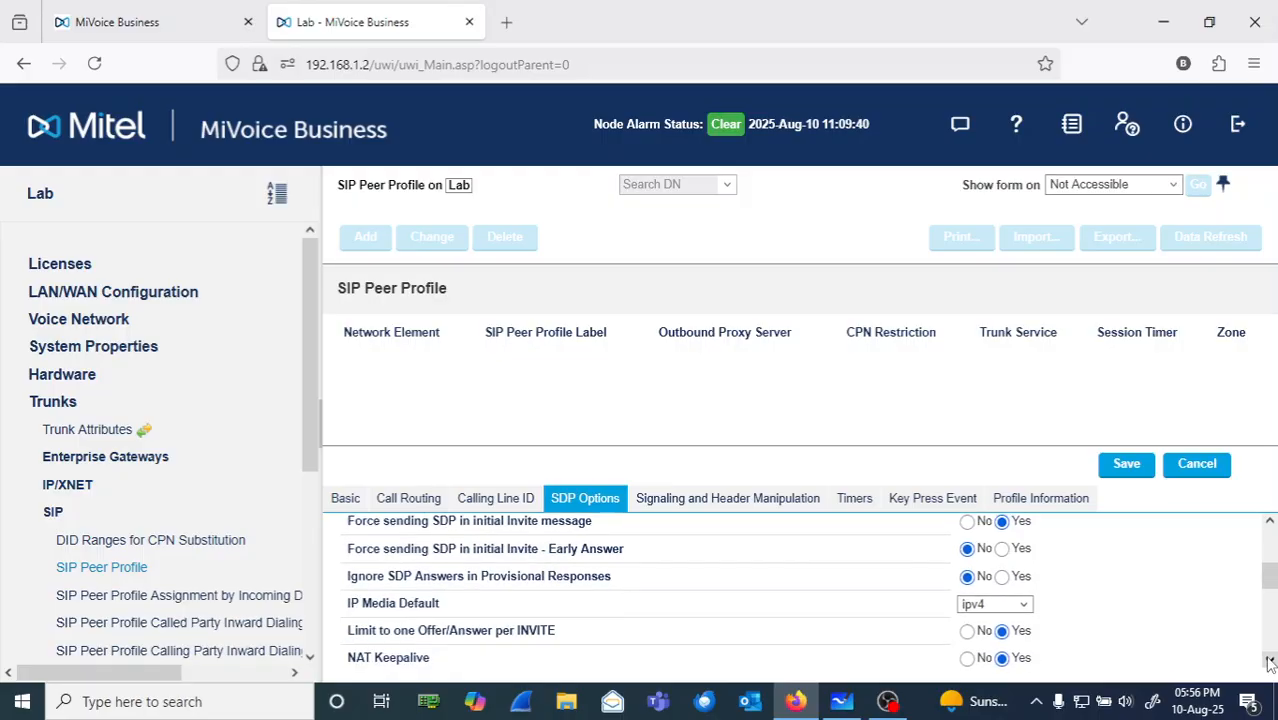
left_click(1270, 662)
left_click(1270, 662)
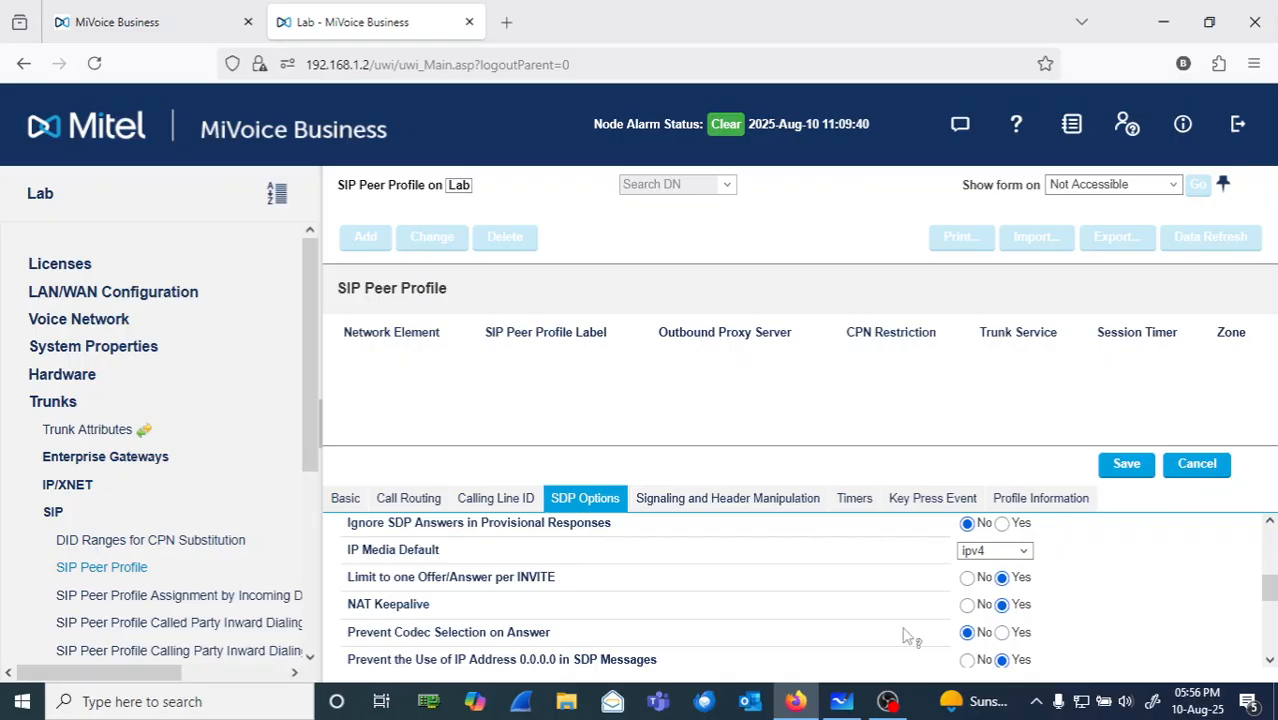
left_click(1269, 661)
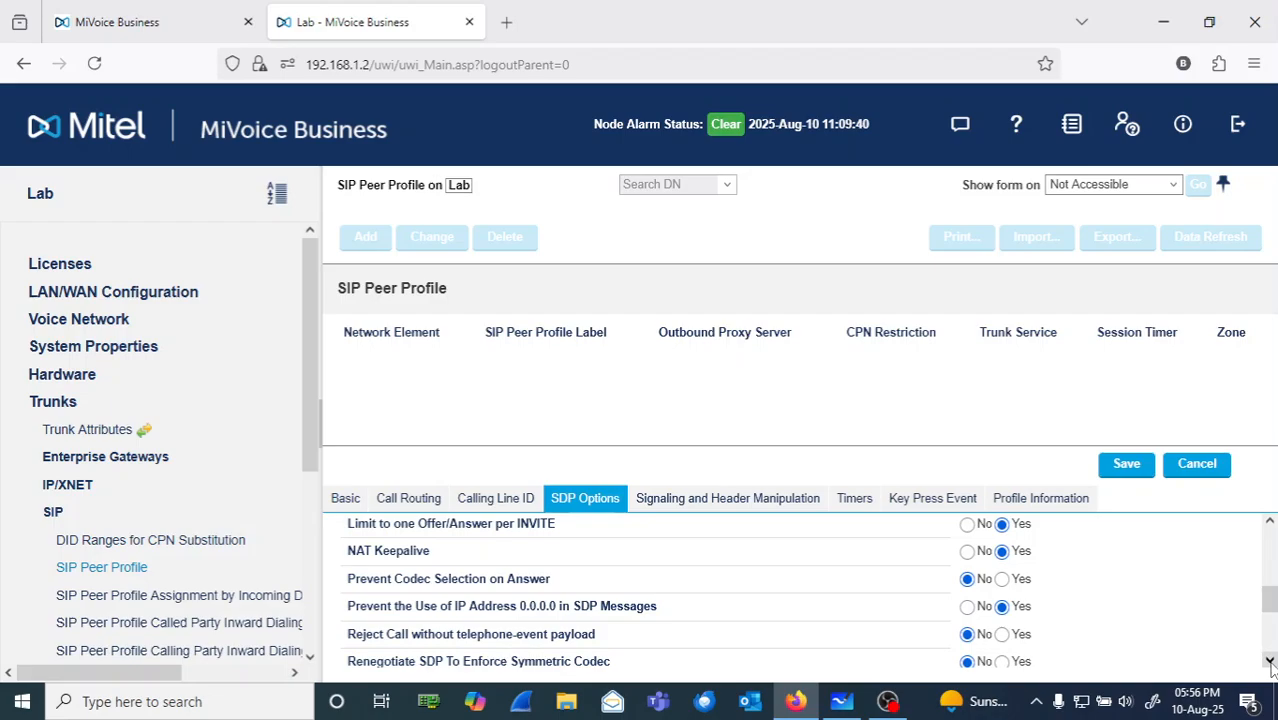
left_click(1269, 661)
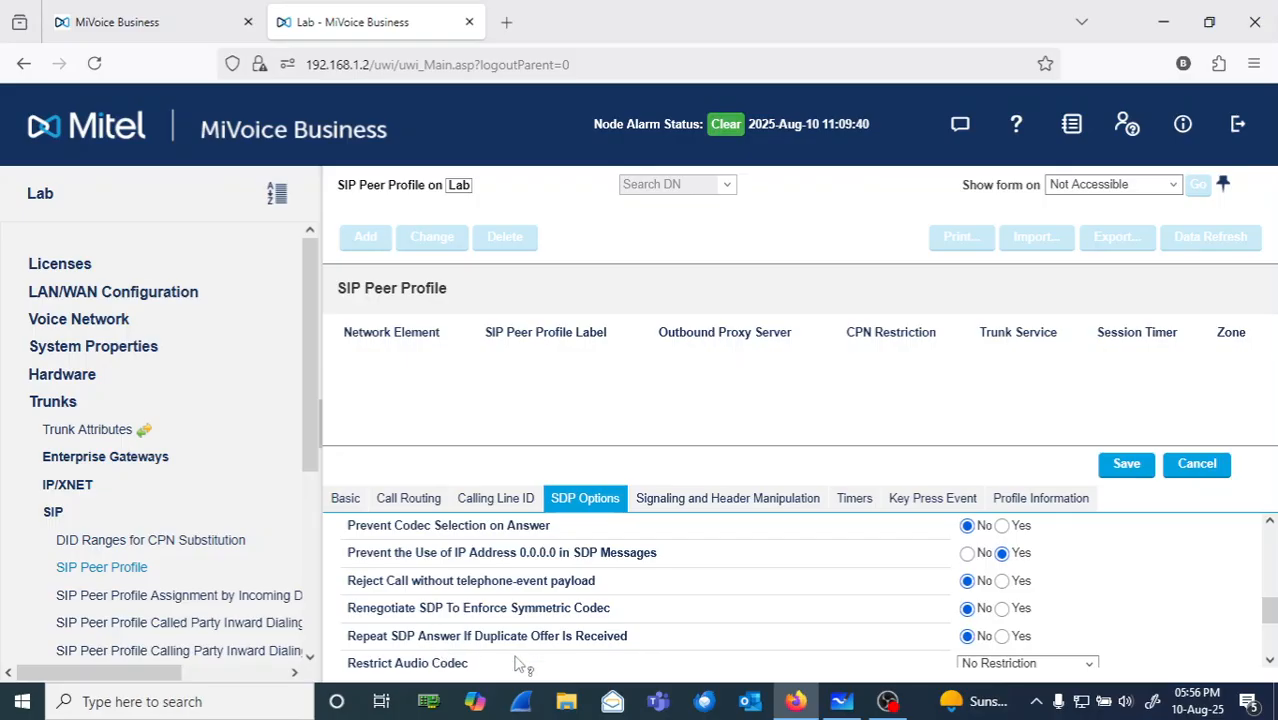
left_click(1267, 662)
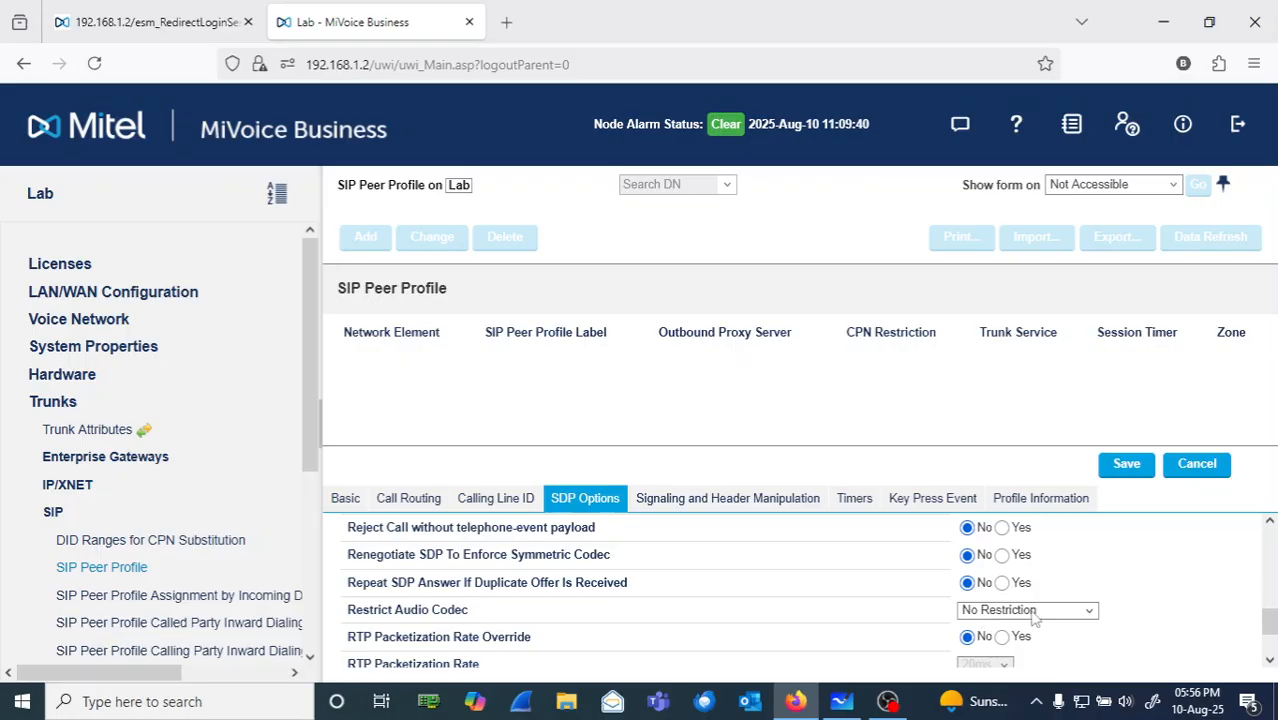
left_click(1090, 617)
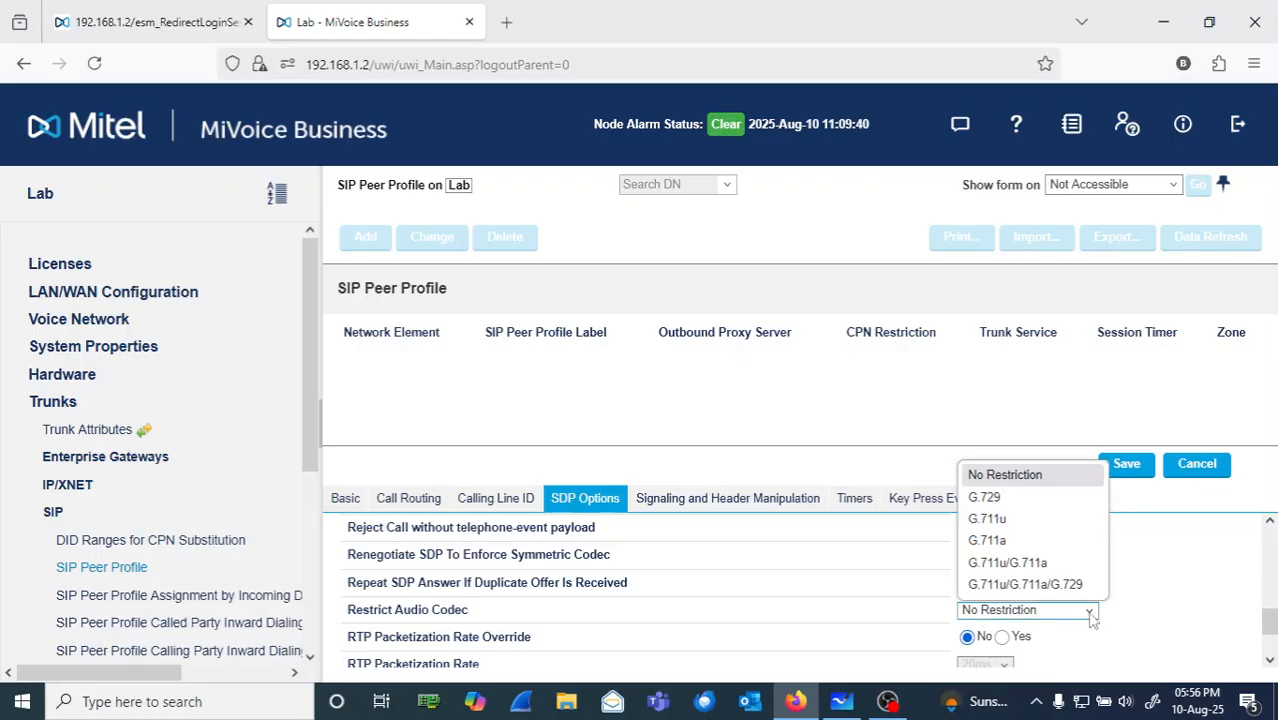
left_click(1020, 586)
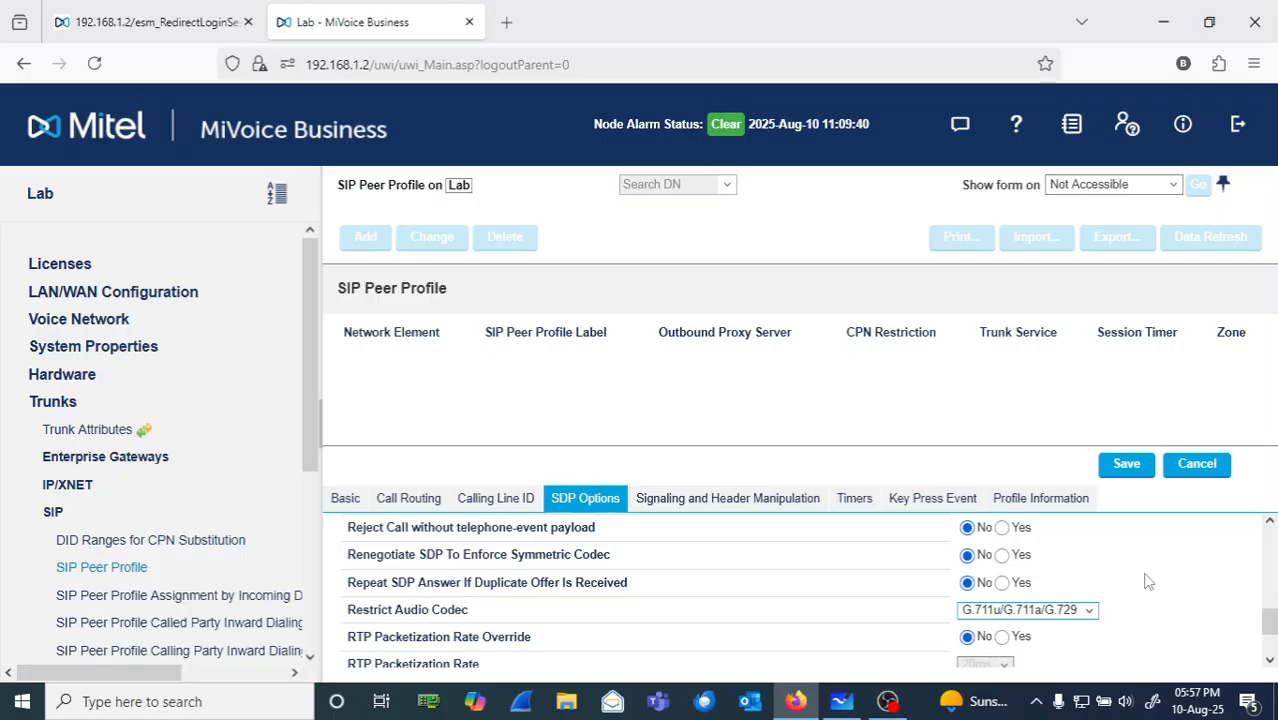
Check the remaining SDP Options and set Disable Reliable Provisional Responses to Yes under Signaling and Header Manipulation
left_click(1269, 661)
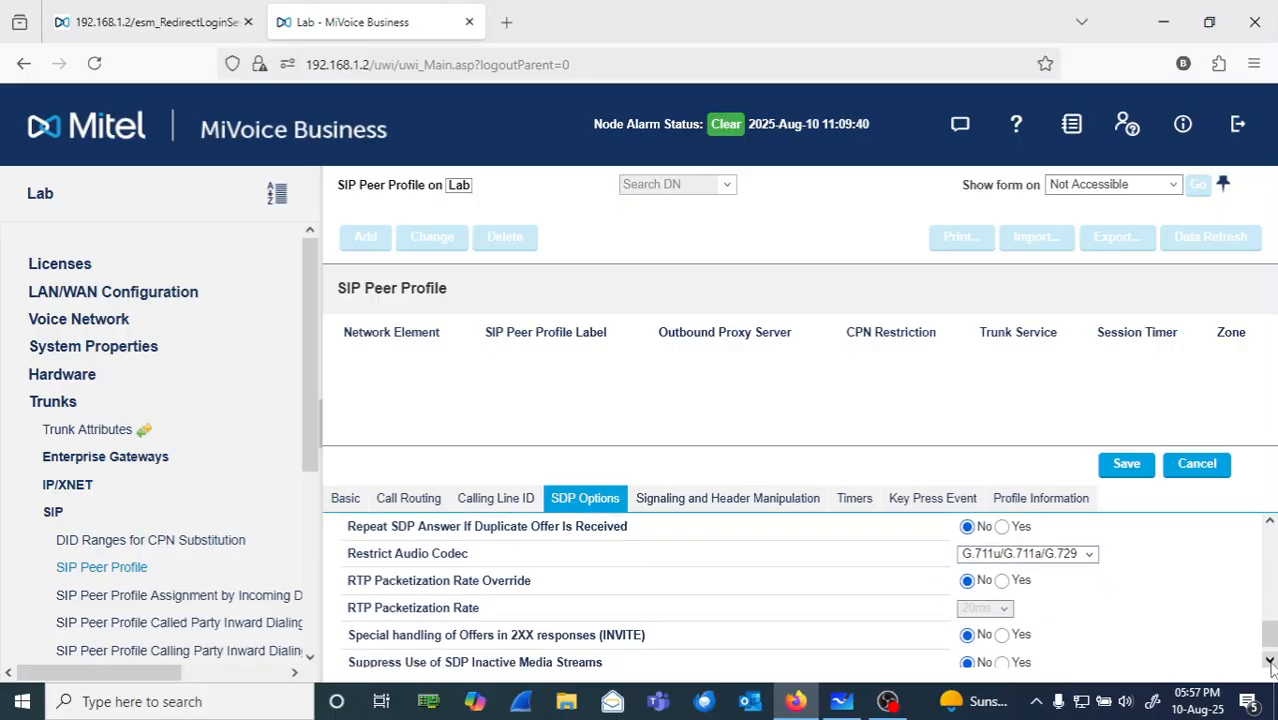
left_click(1269, 661)
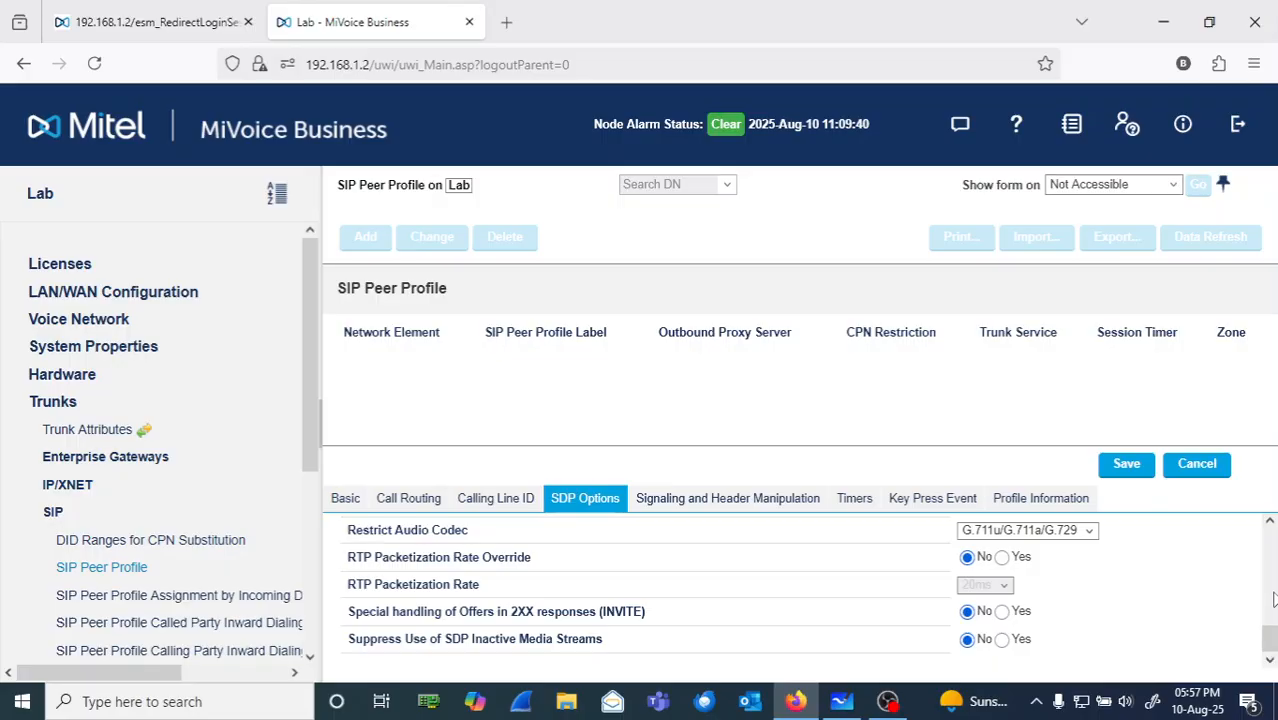
left_click(1269, 522)
left_click(1269, 522)
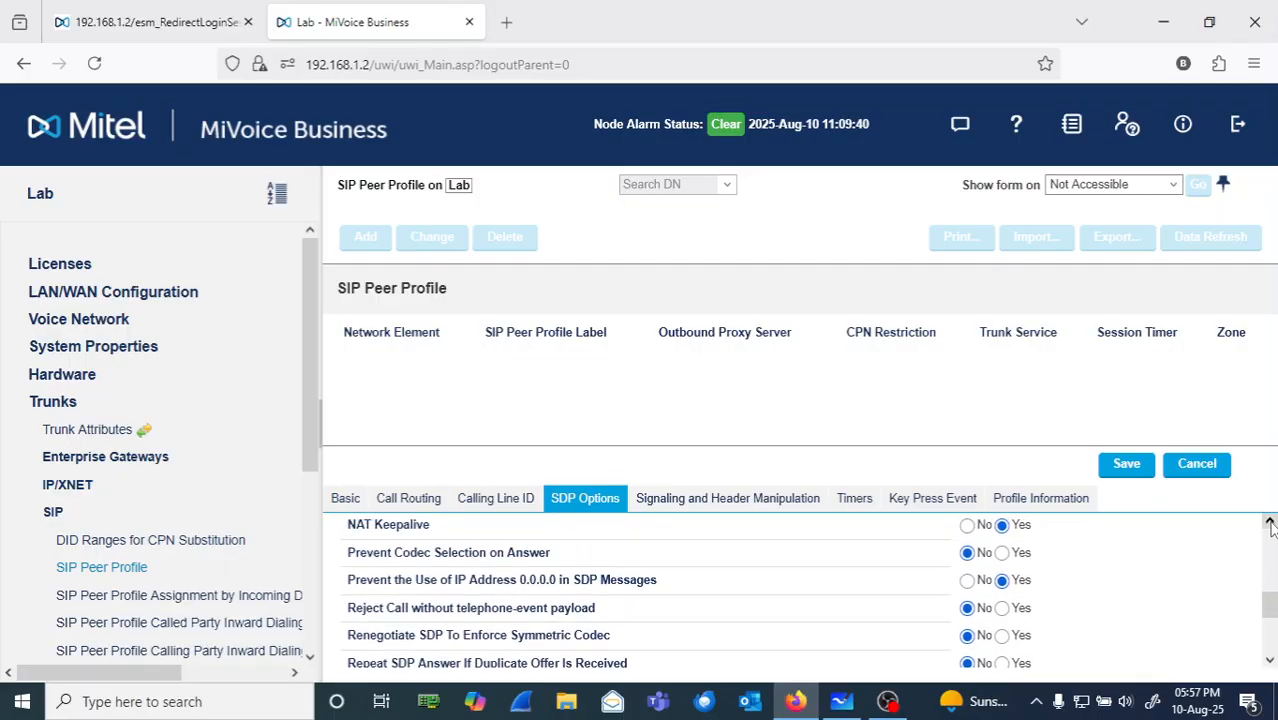
left_click(1269, 522)
left_click(1269, 522)
left_click(1269, 522)
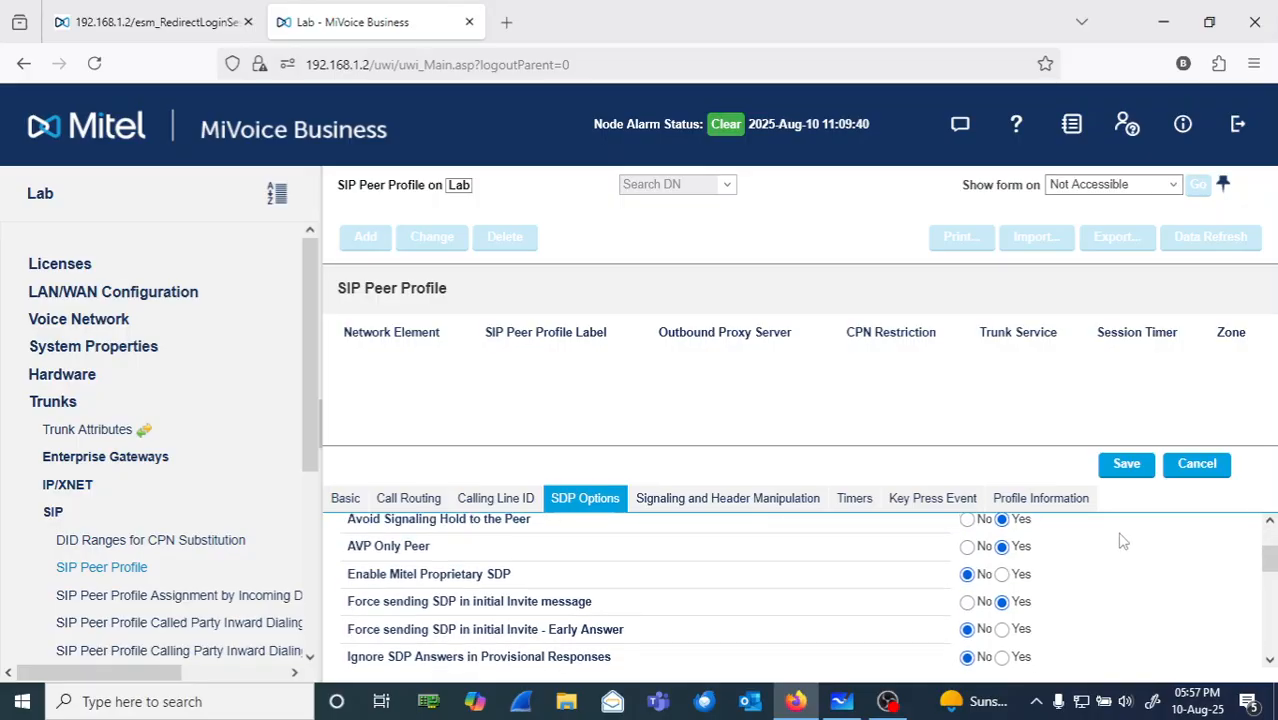
left_click(720, 515)
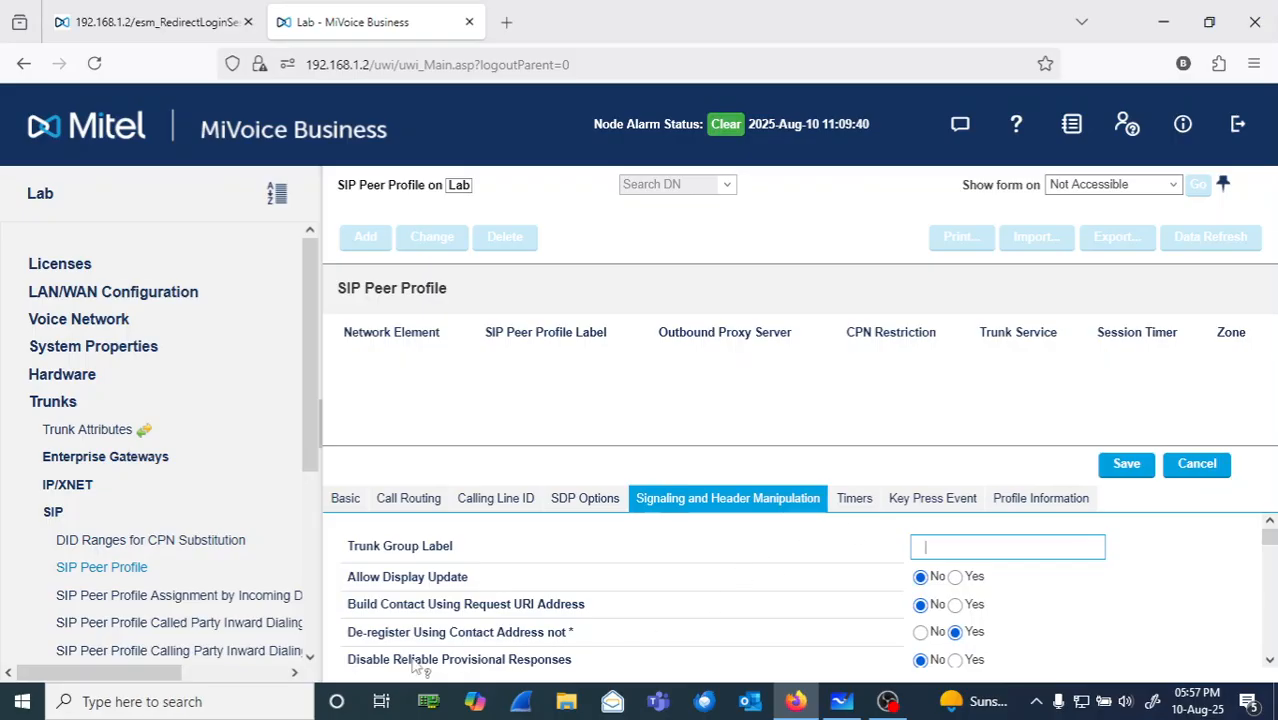
left_click(956, 661)
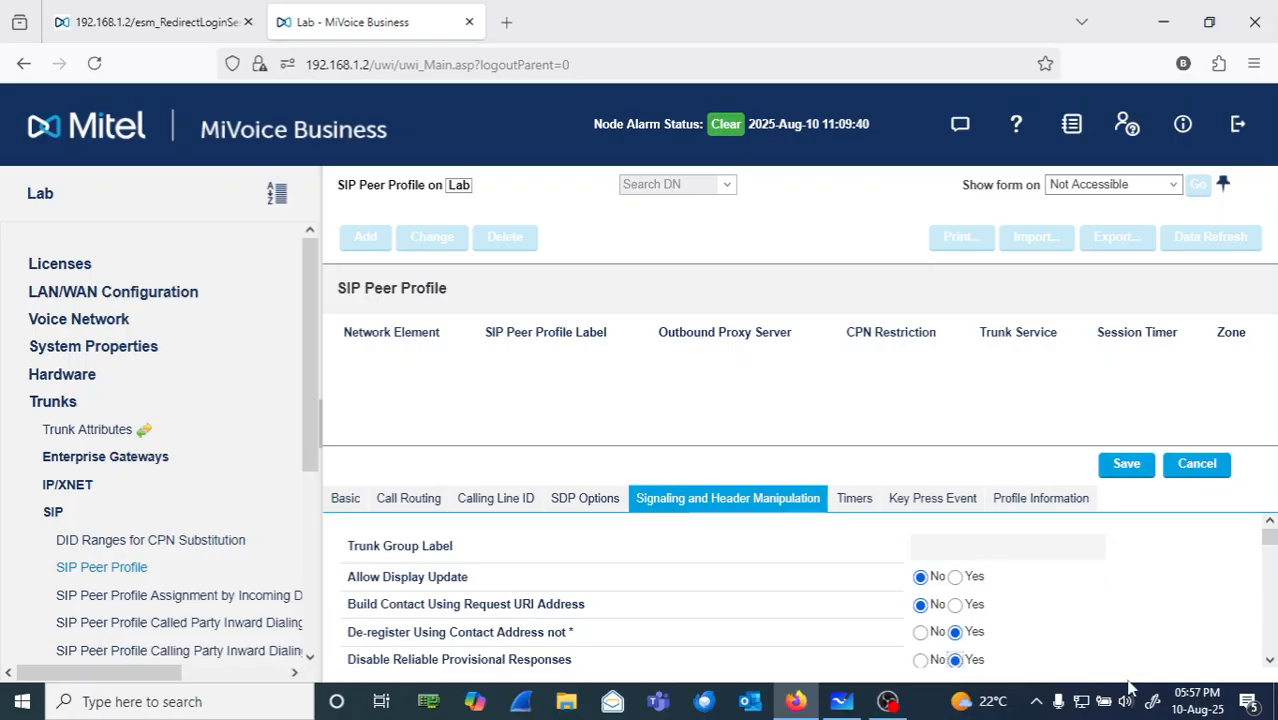
Set Q.850 Reason Headers to Yes and Require Reliable Provisional Responses on Outgoing Calls to No
left_click(1269, 661)
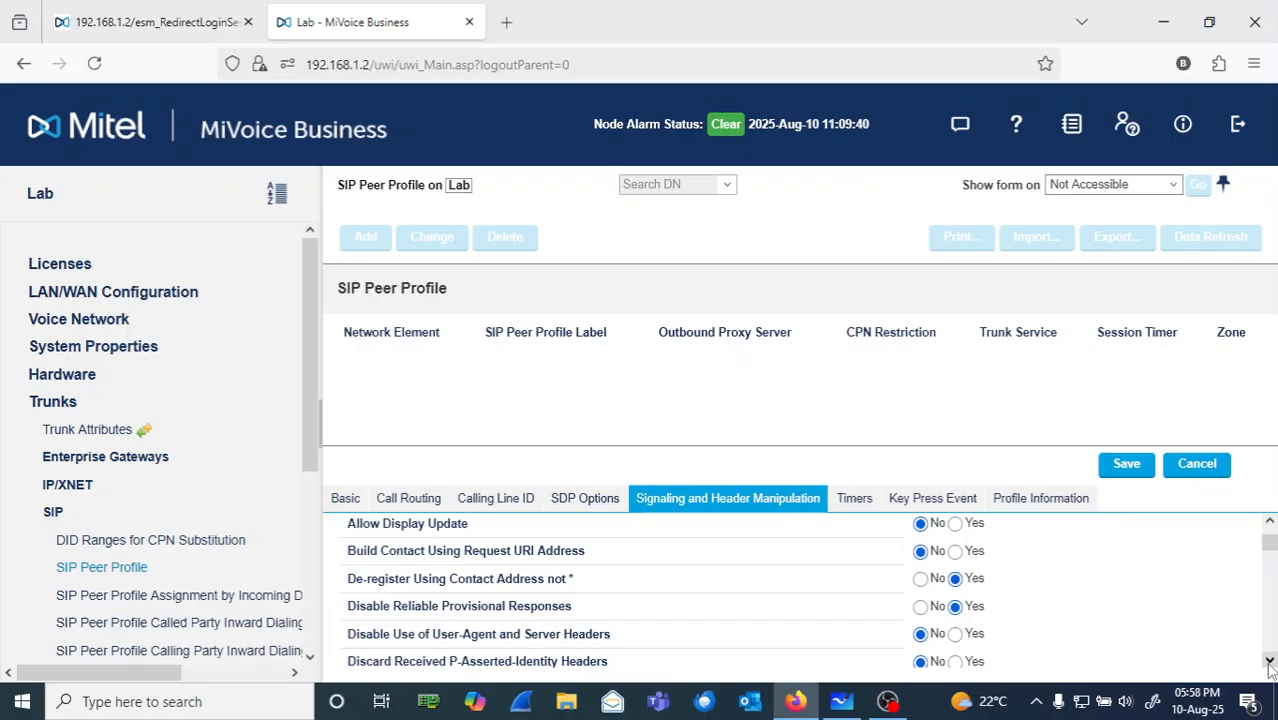
left_click(1269, 661)
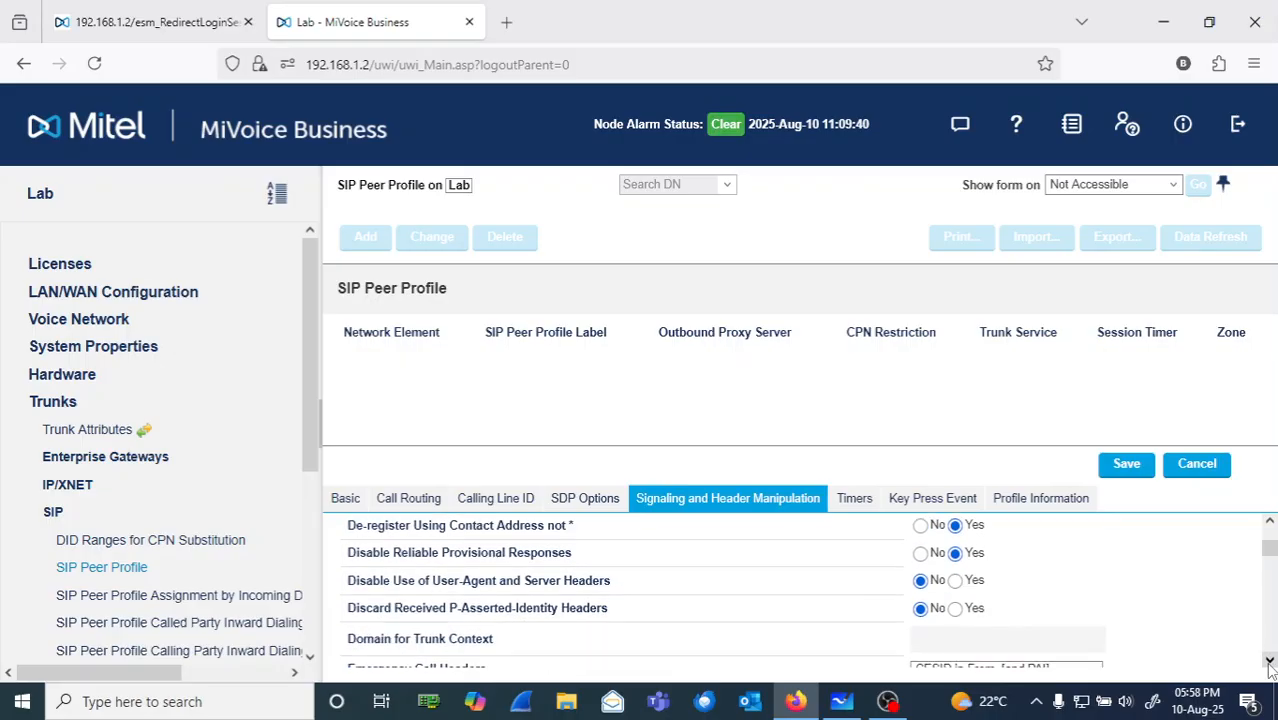
left_click(1269, 661)
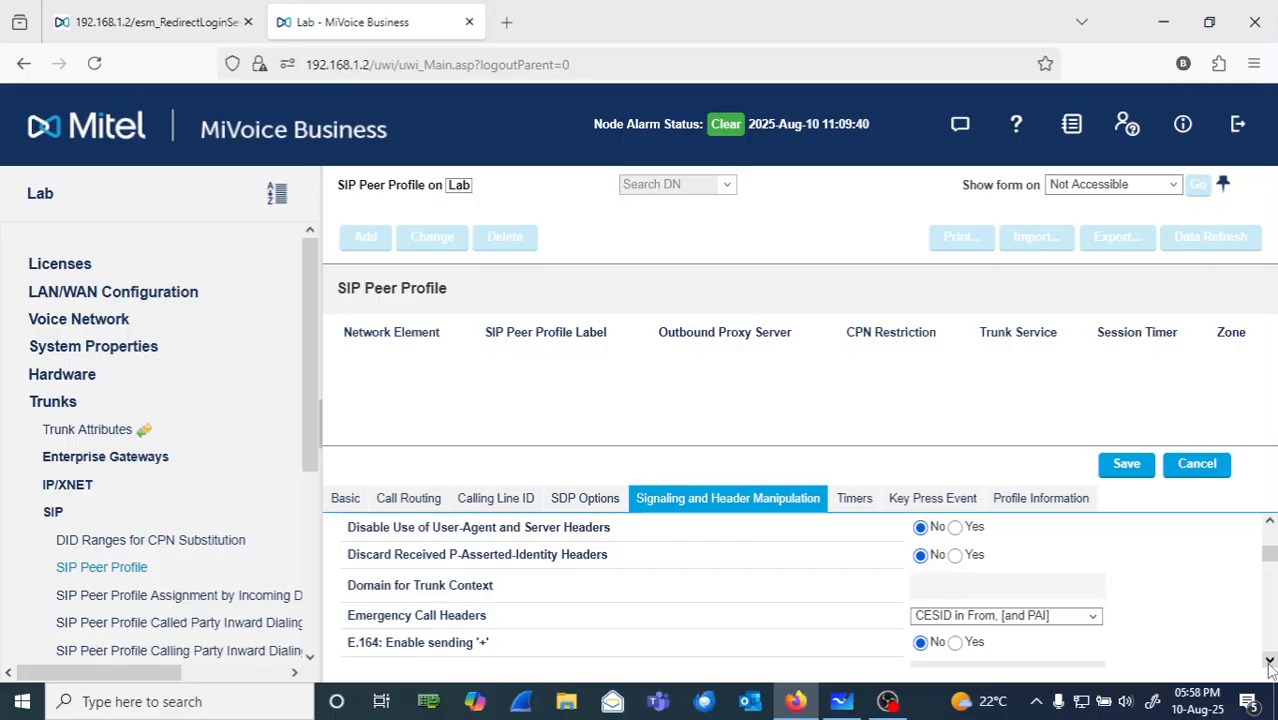
left_click(1269, 661)
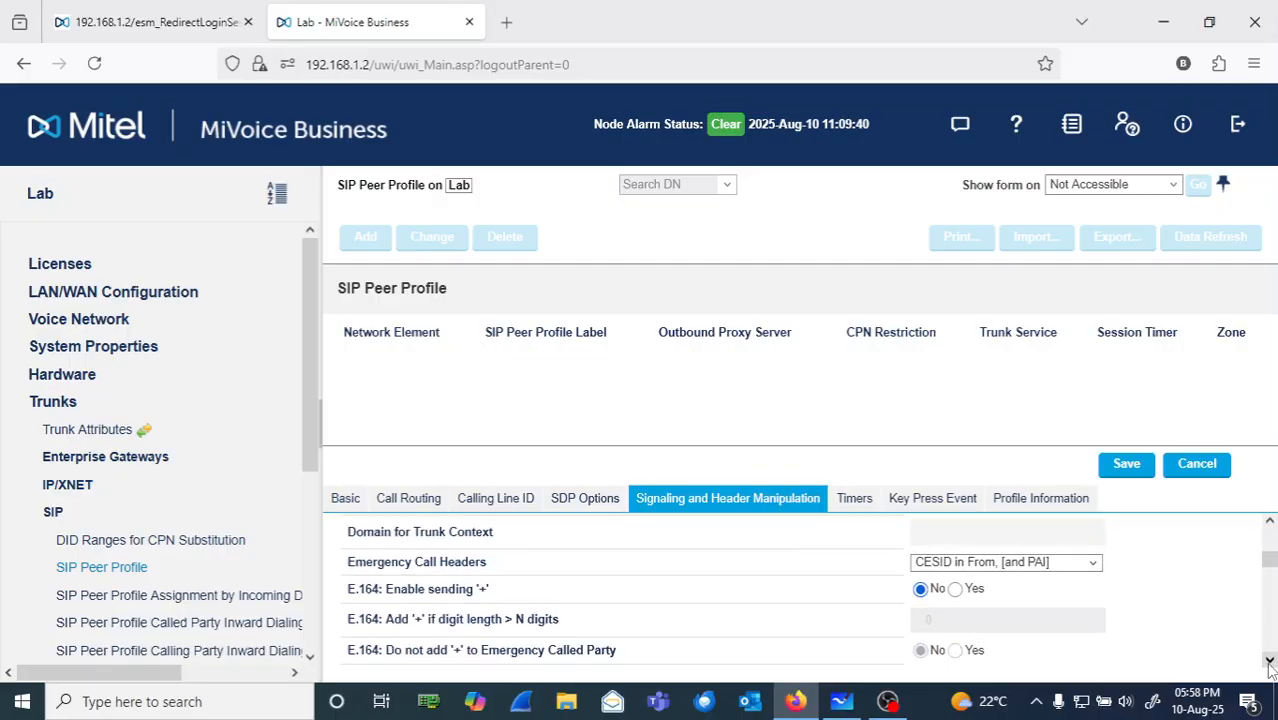
left_click(1269, 661)
left_click(1269, 661)
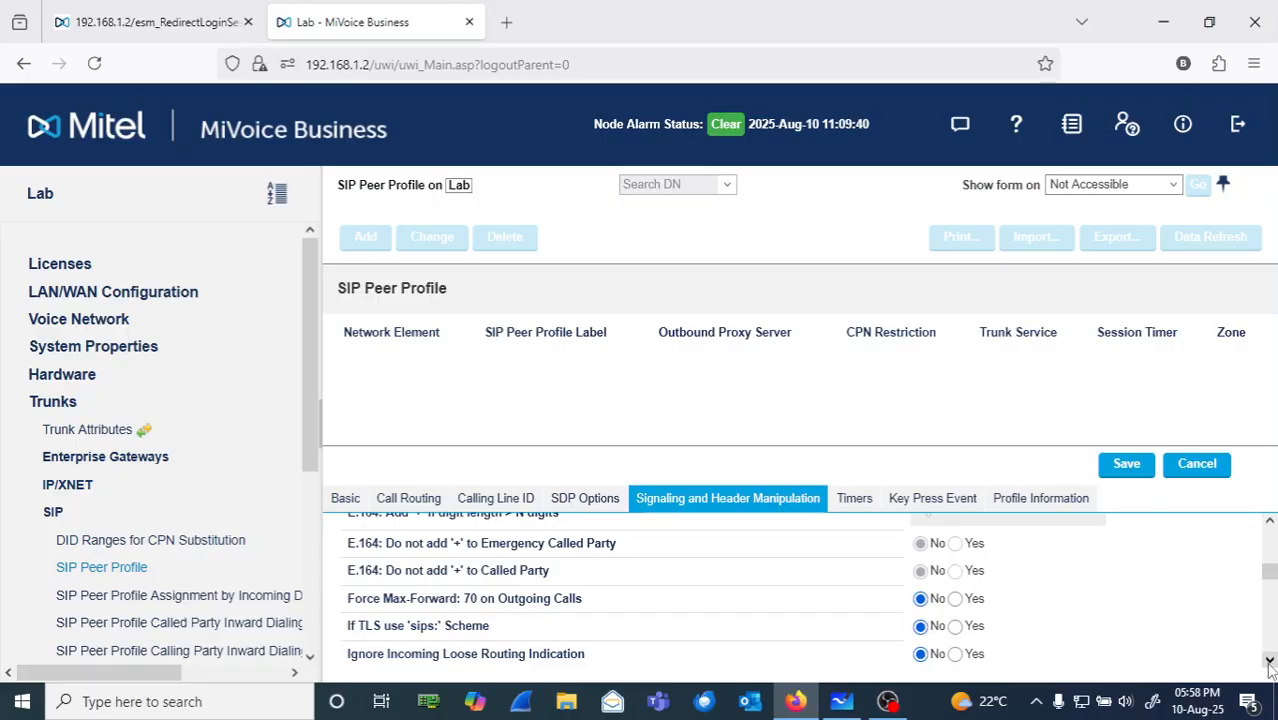
left_click(1269, 661)
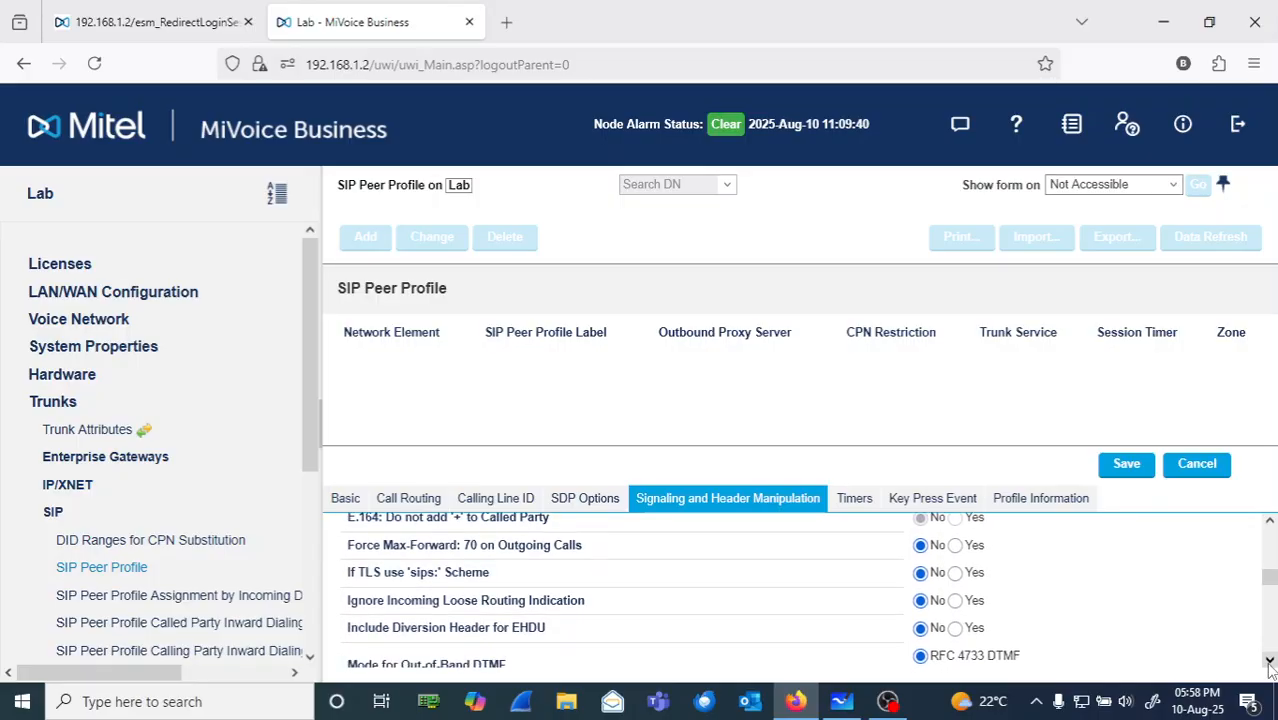
left_click(1269, 661)
left_click(1269, 661)
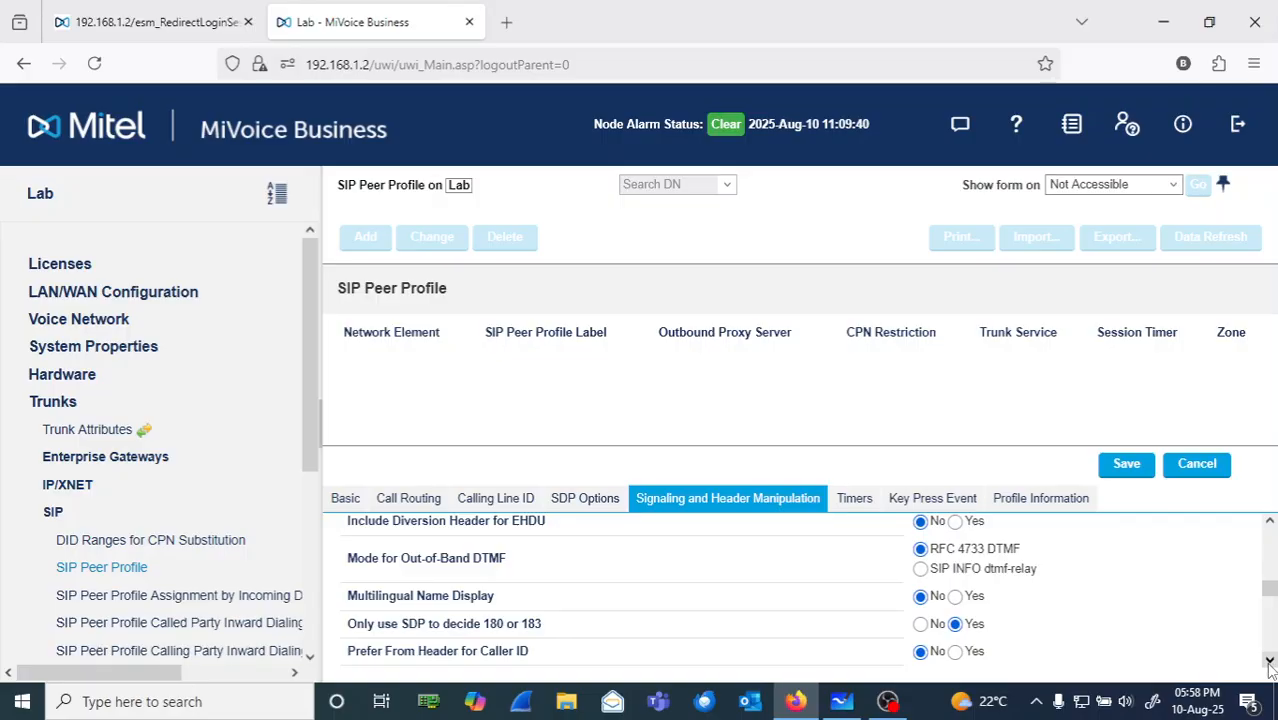
left_click(1269, 661)
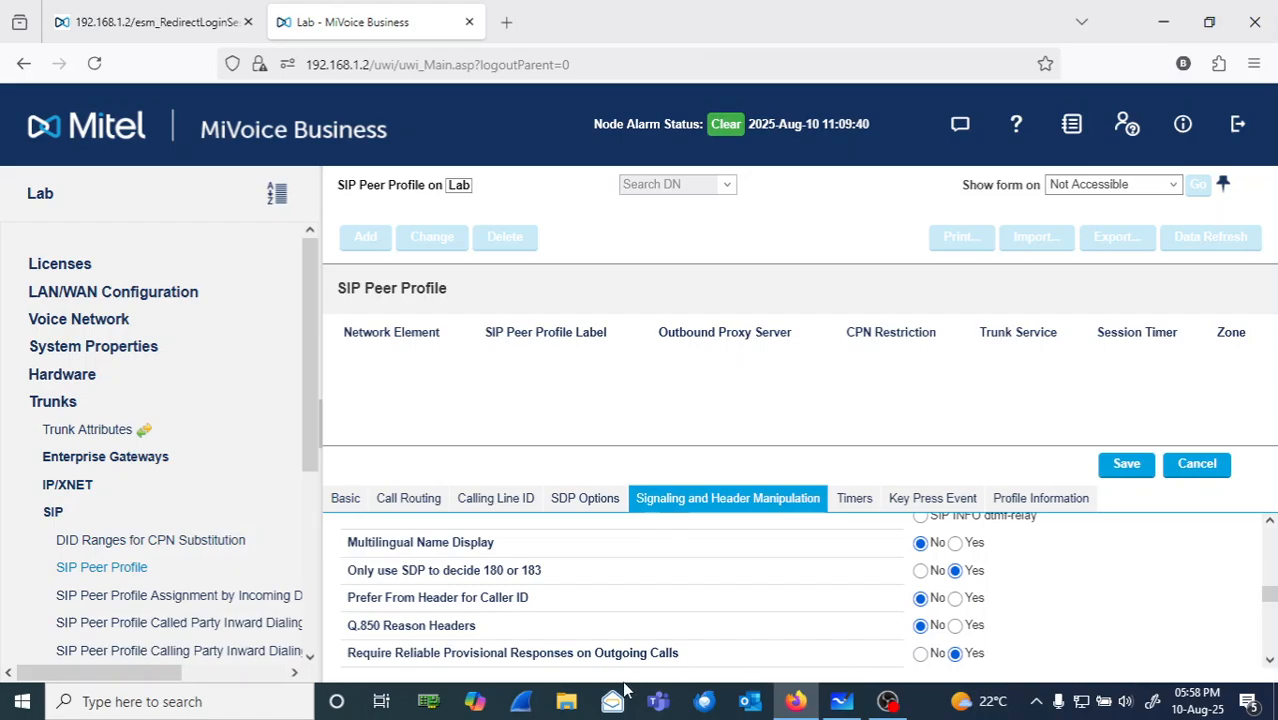
left_click(956, 626)
left_click(920, 654)
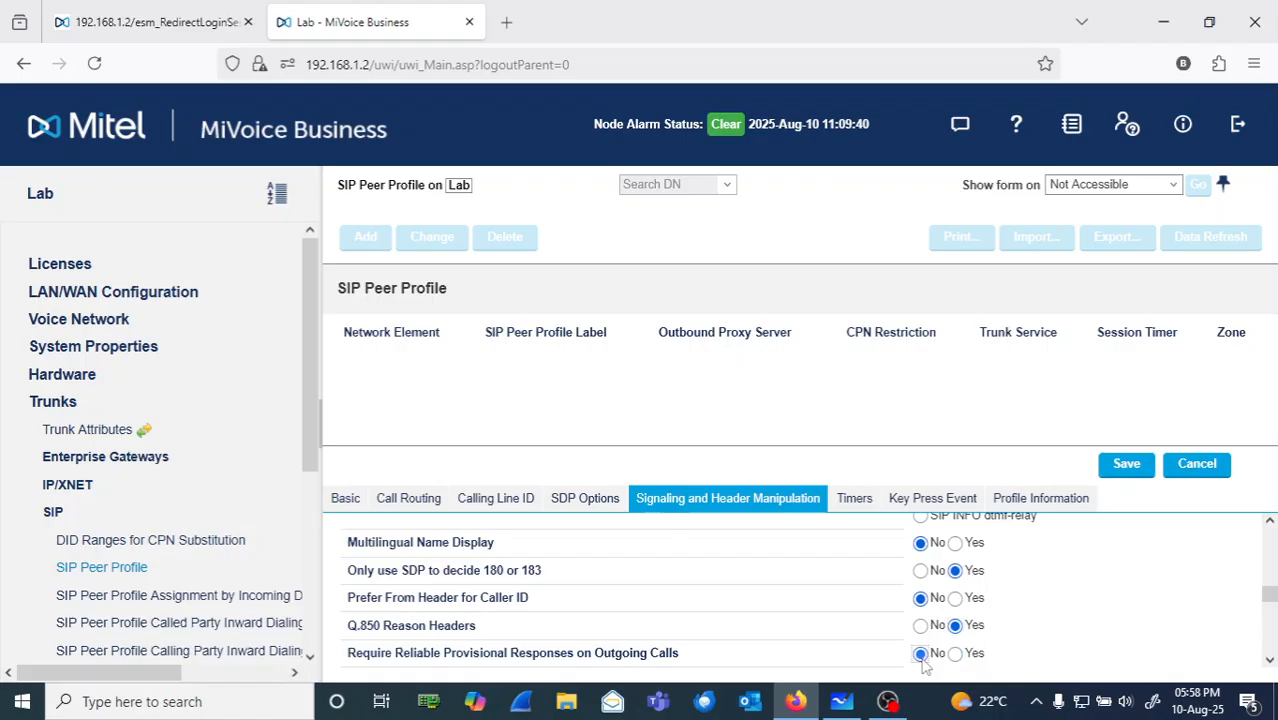
Check the remaining signaling options through Retry Registration On 404 Response From Peer and save the SIP peer profile
left_click(1269, 660)
left_click(1269, 660)
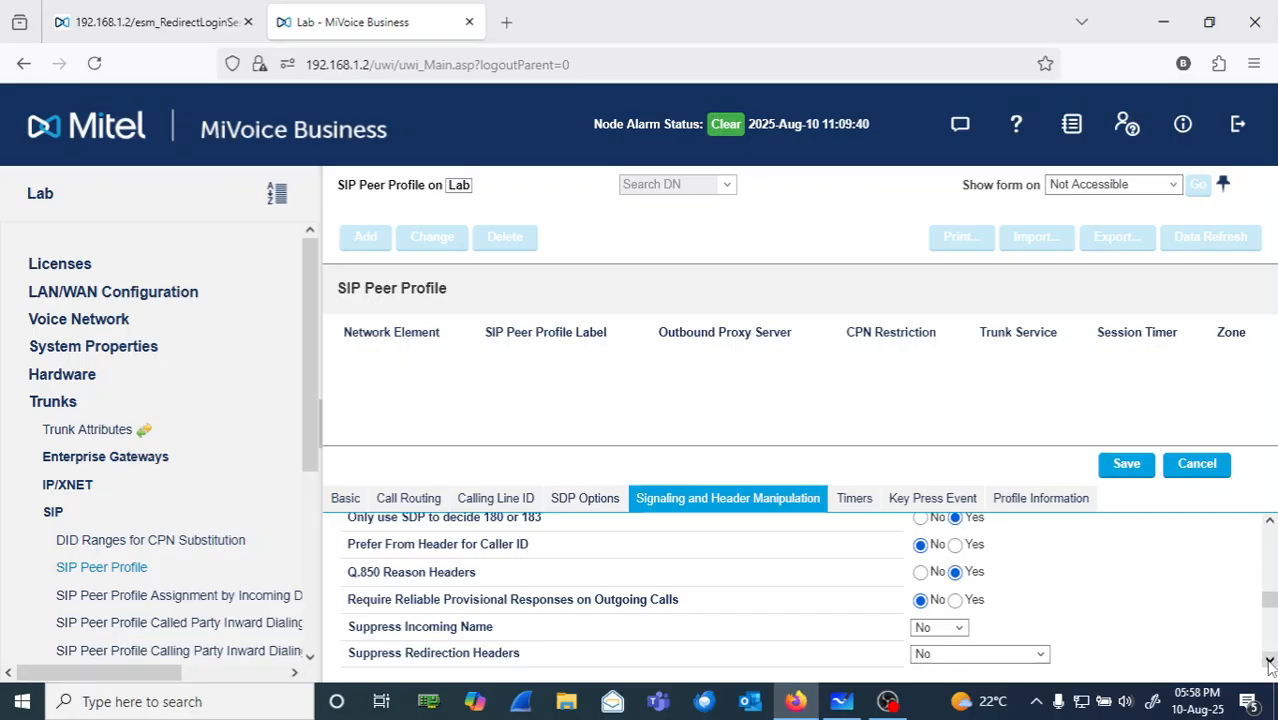
left_click(1269, 660)
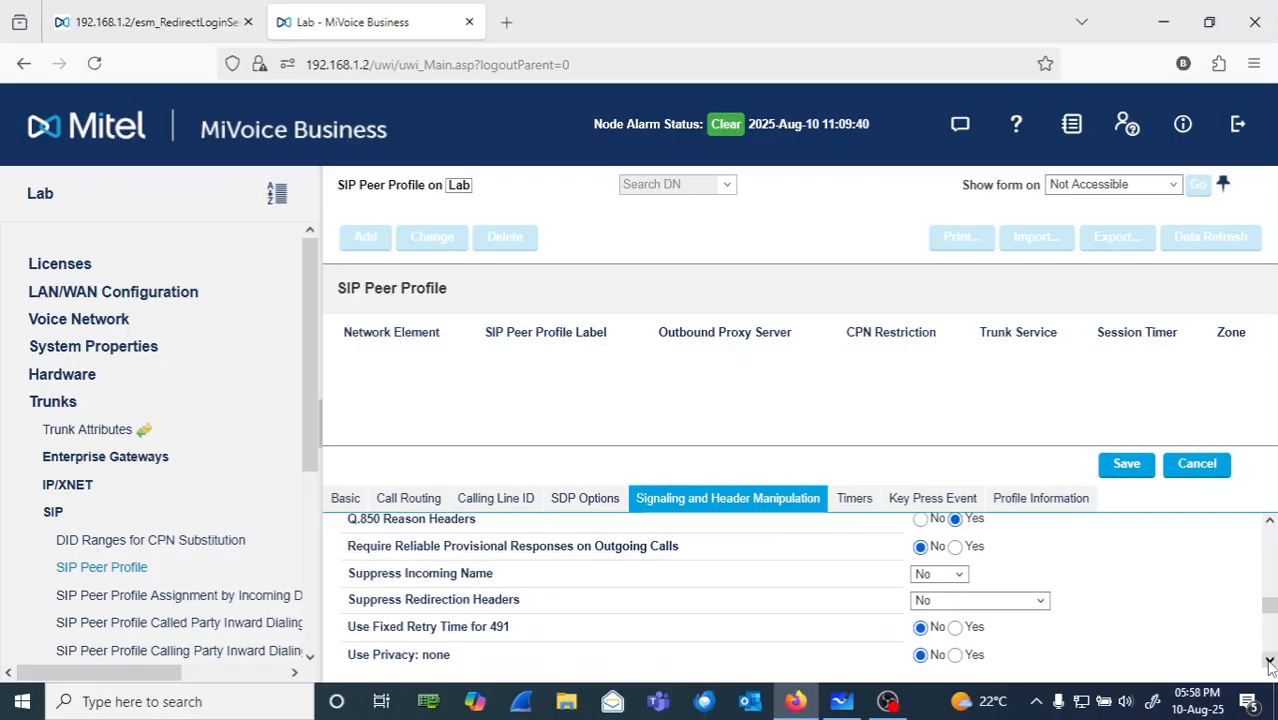
left_click(1269, 660)
left_click(1269, 660)
left_click(1269, 660)
left_click(1269, 660)
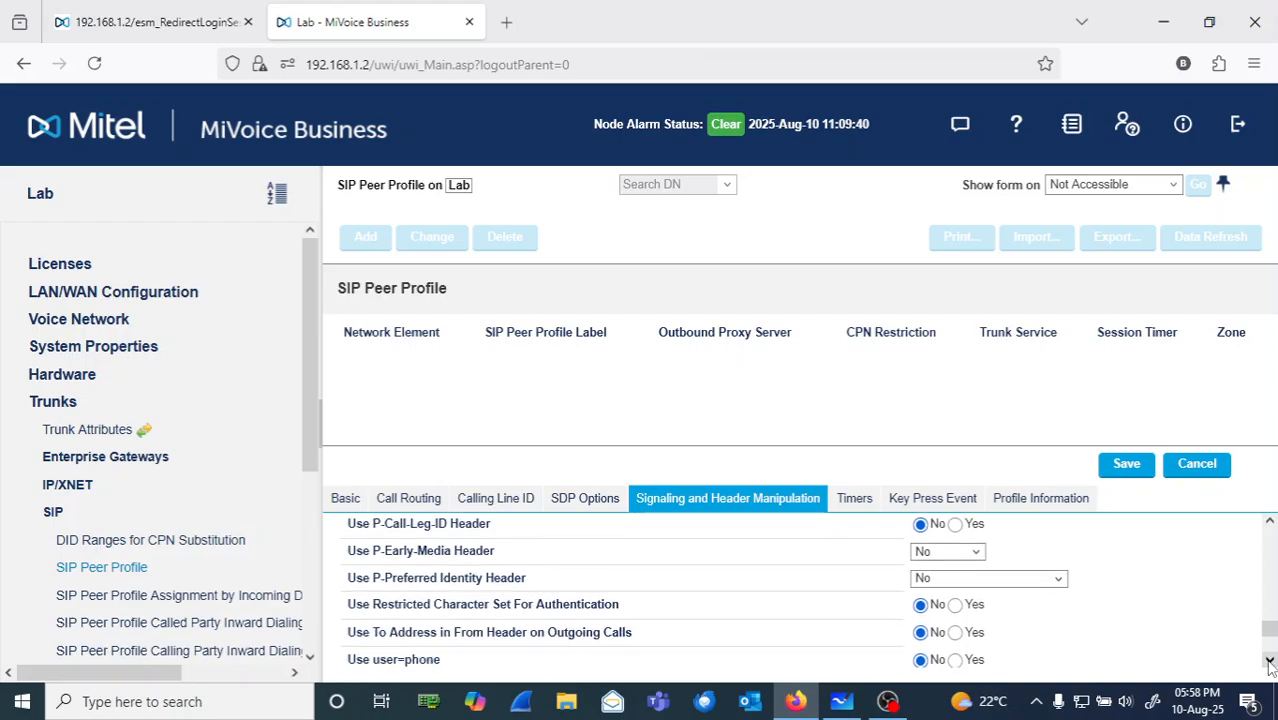
left_click(1269, 660)
left_click(1269, 660)
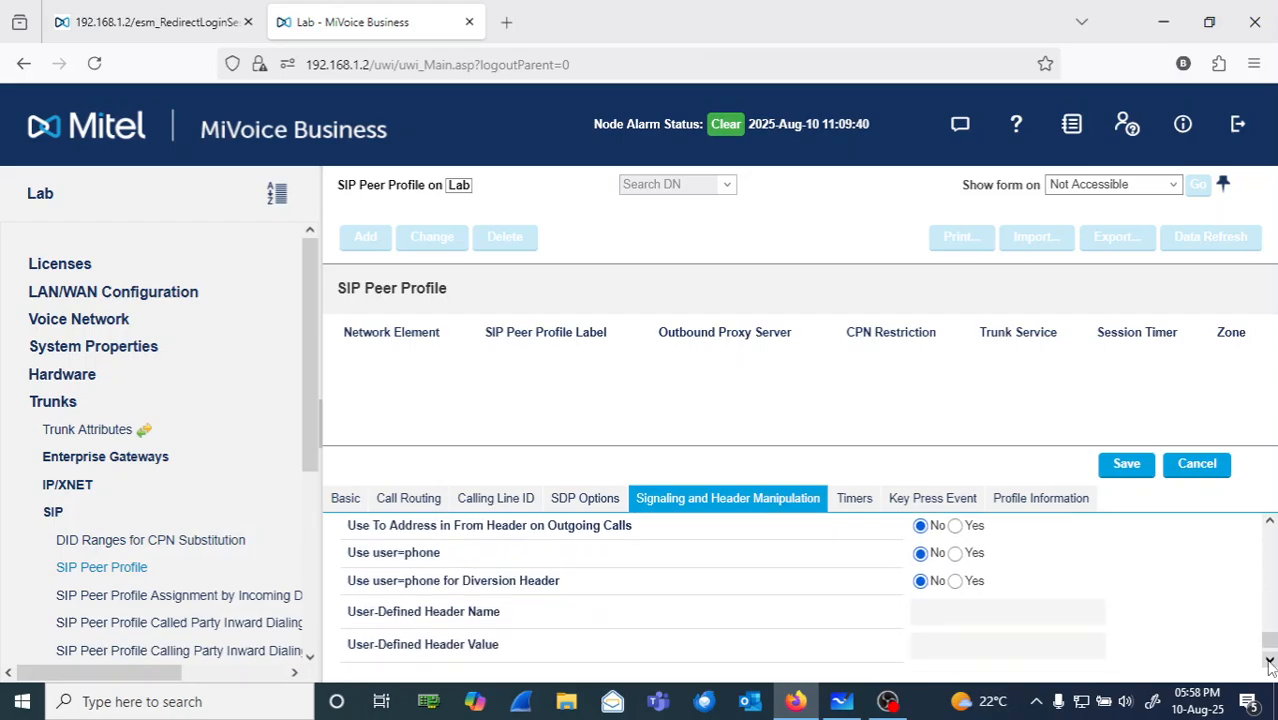
left_click(1269, 660)
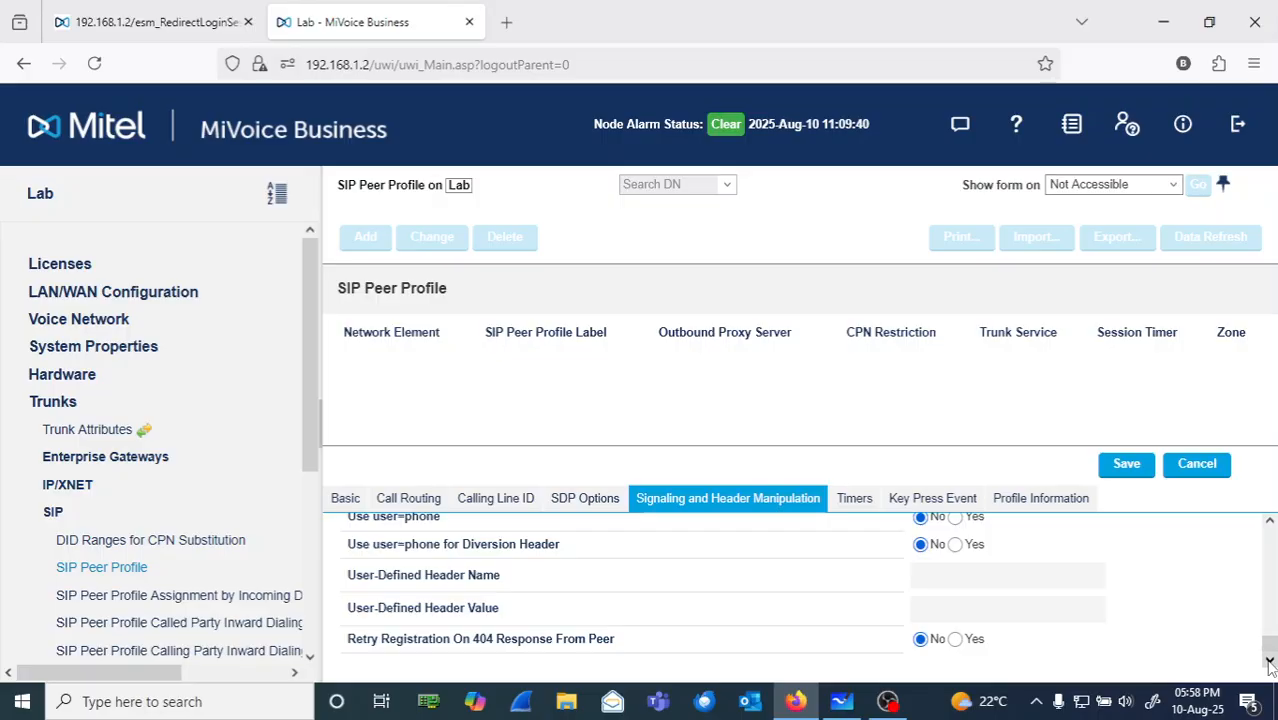
left_click(1269, 522)
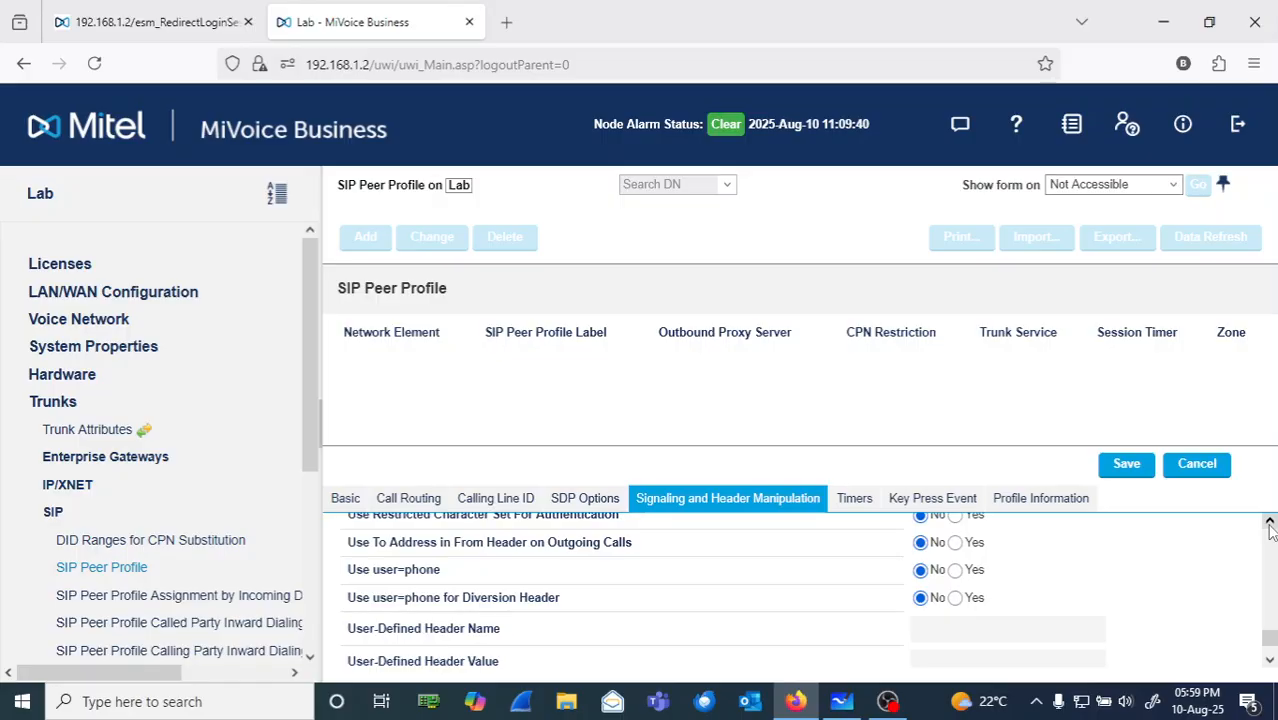
left_click(1125, 472)
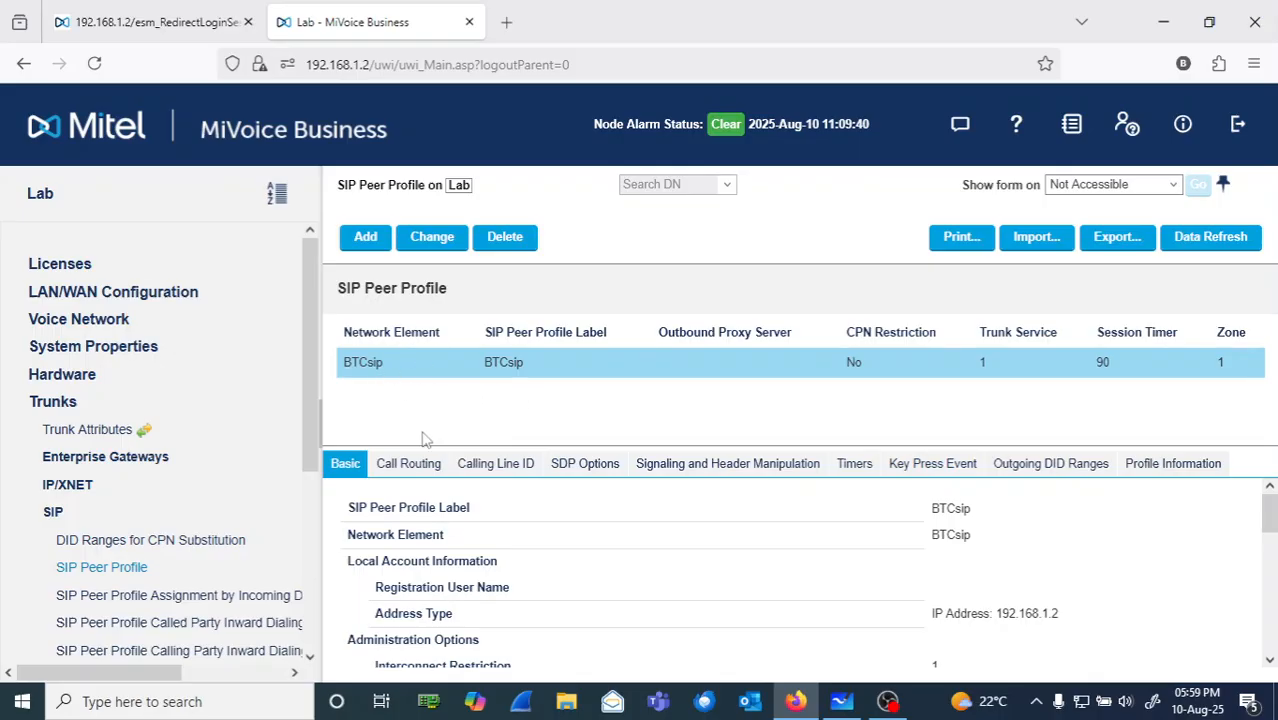
Open the ARS Routes form in the Automatic Route Selection section of Call Routing
left_click_drag(313, 438, 311, 629)
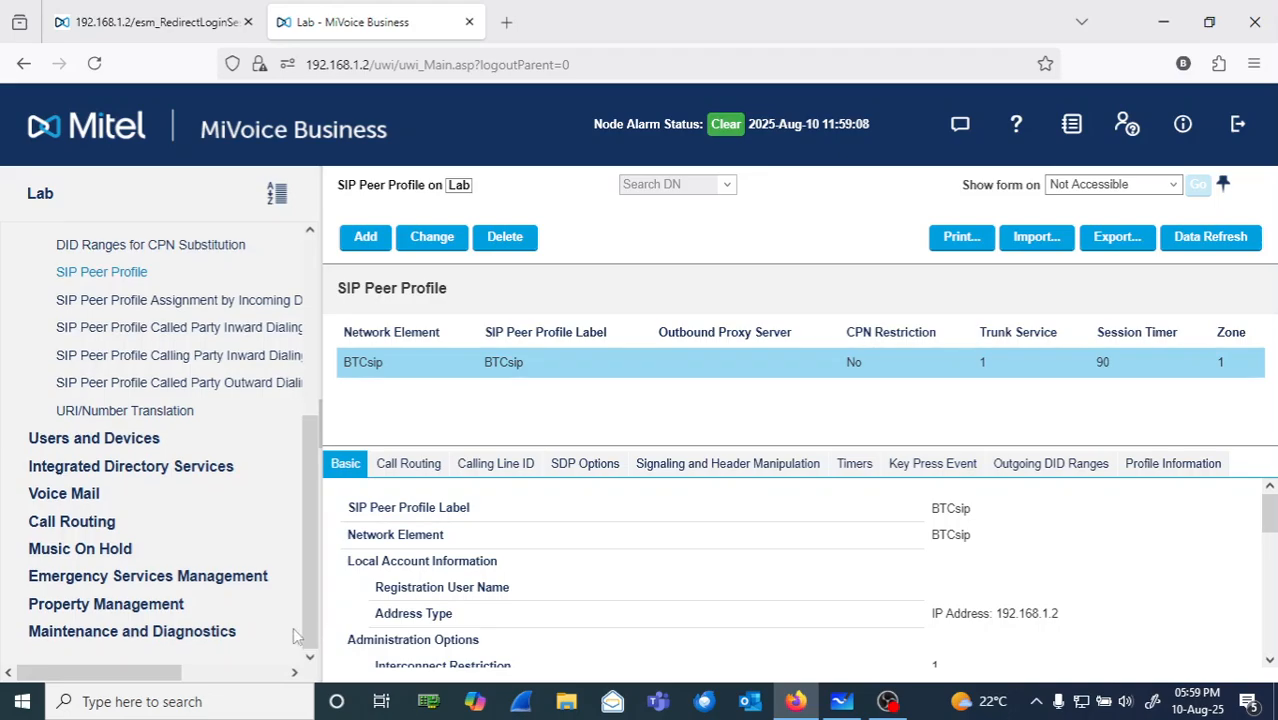
left_click(88, 524)
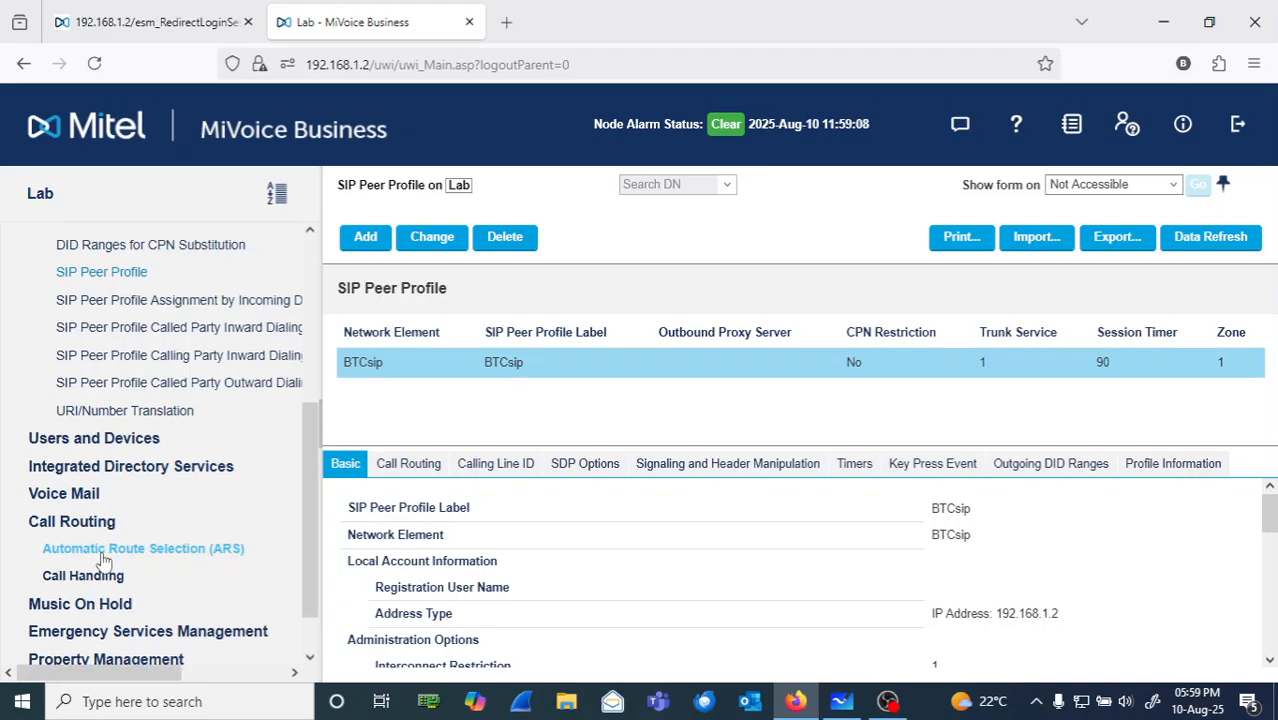
left_click(149, 553)
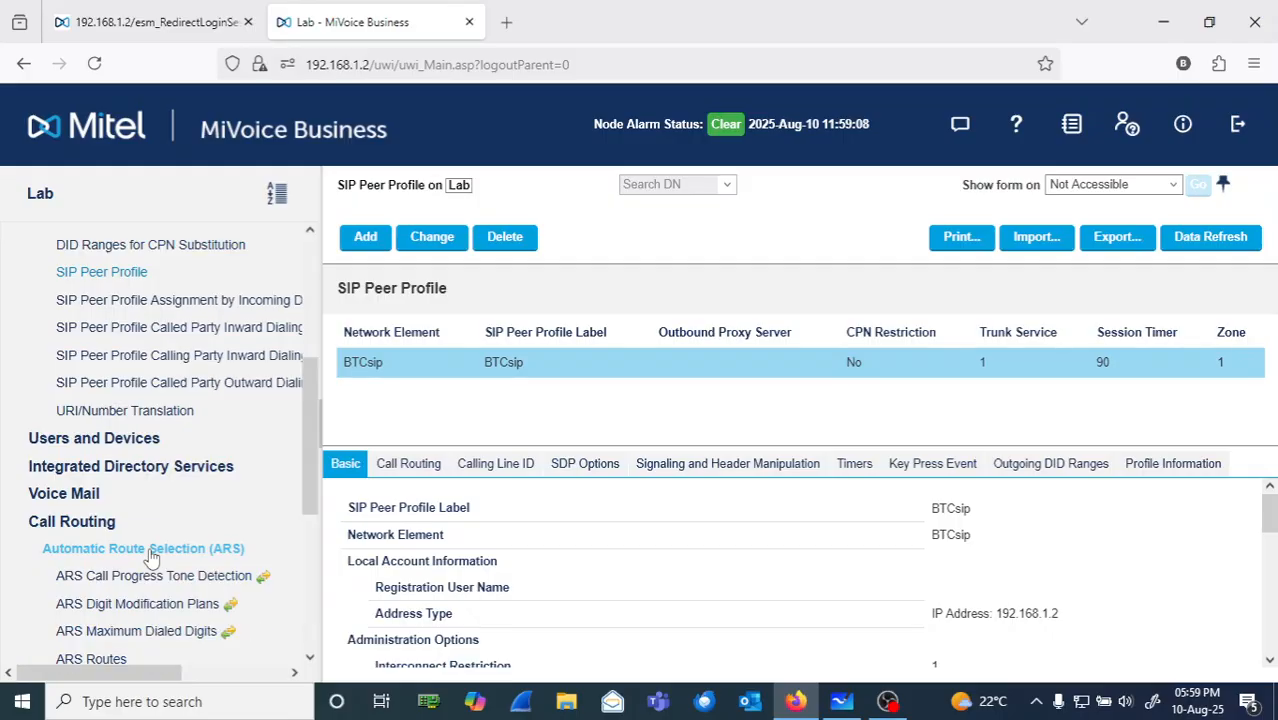
left_click(310, 657)
left_click(91, 606)
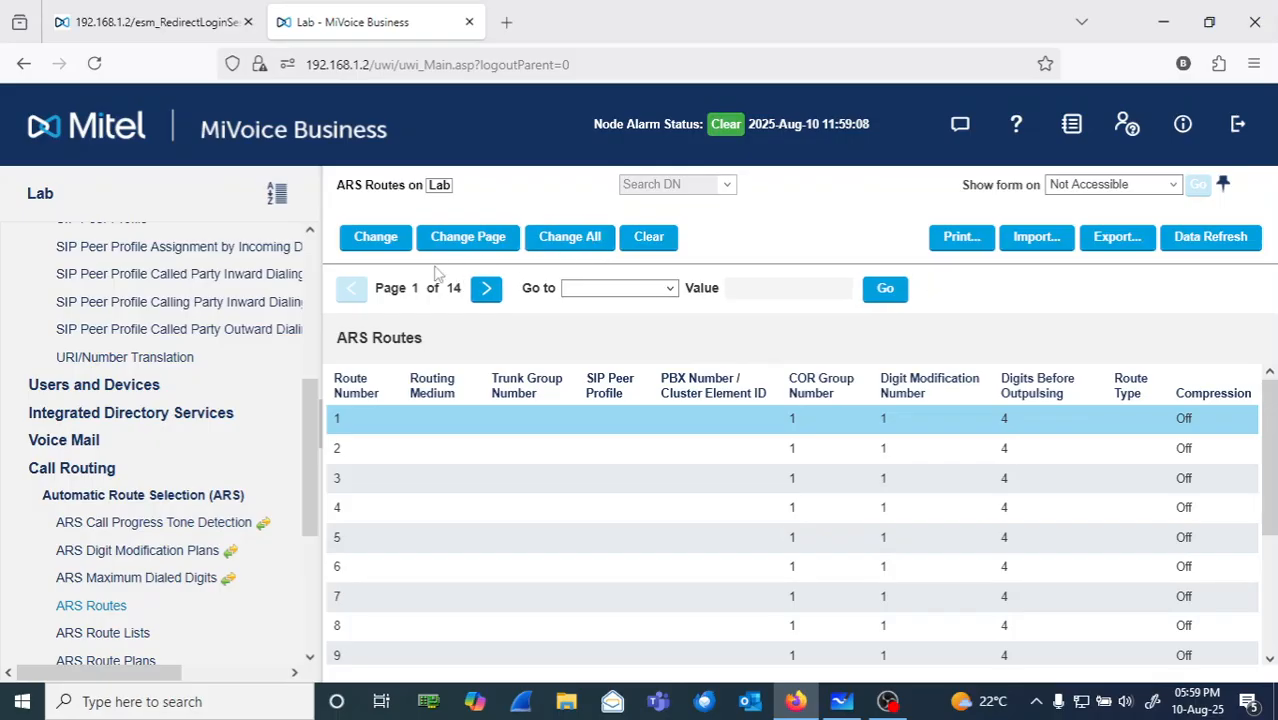
Edit ARS route 1, setting its Routing Medium to SIP Trunk/Enterprise Gateway and its SIP Peer Profile to BTCsip
left_click(376, 244)
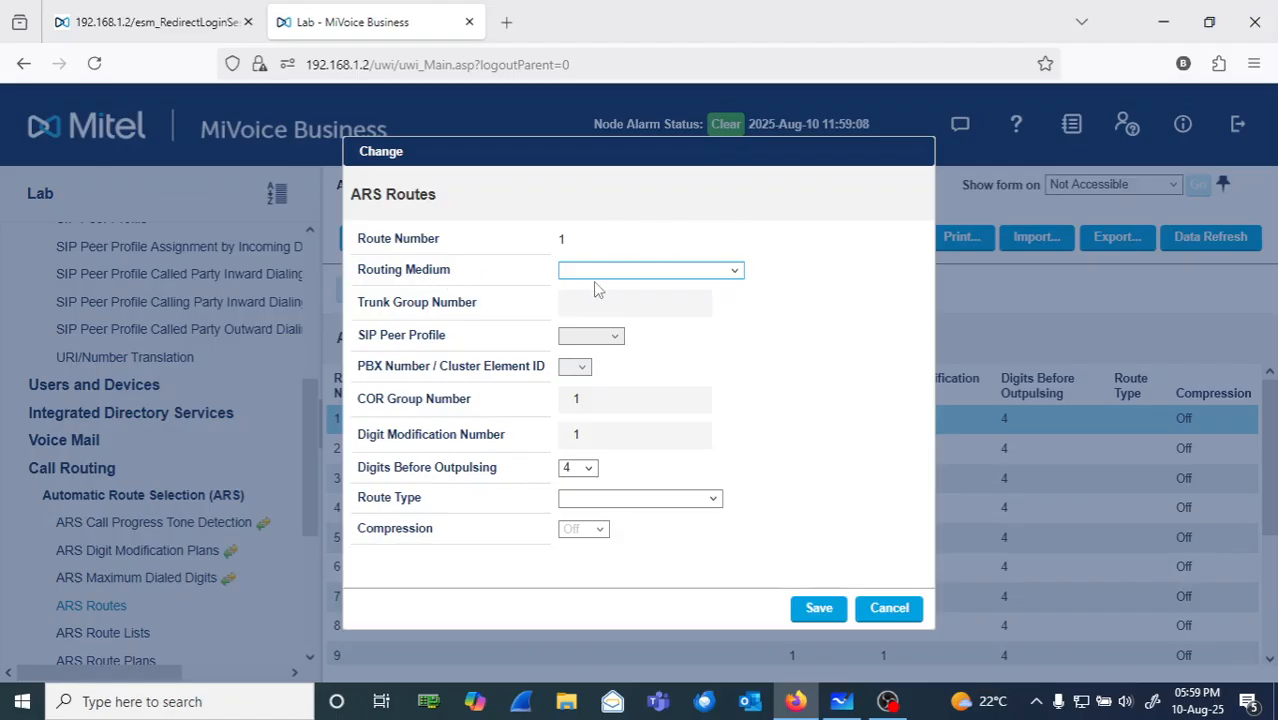
left_click(734, 273)
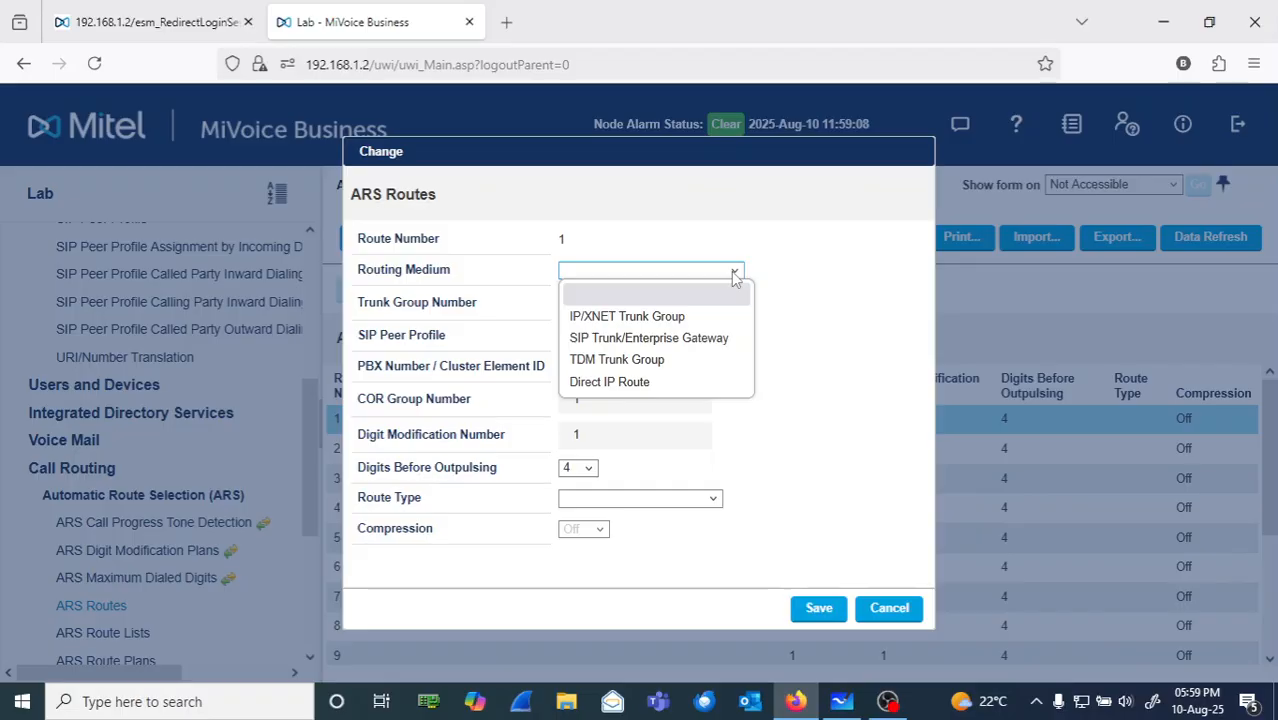
left_click(652, 339)
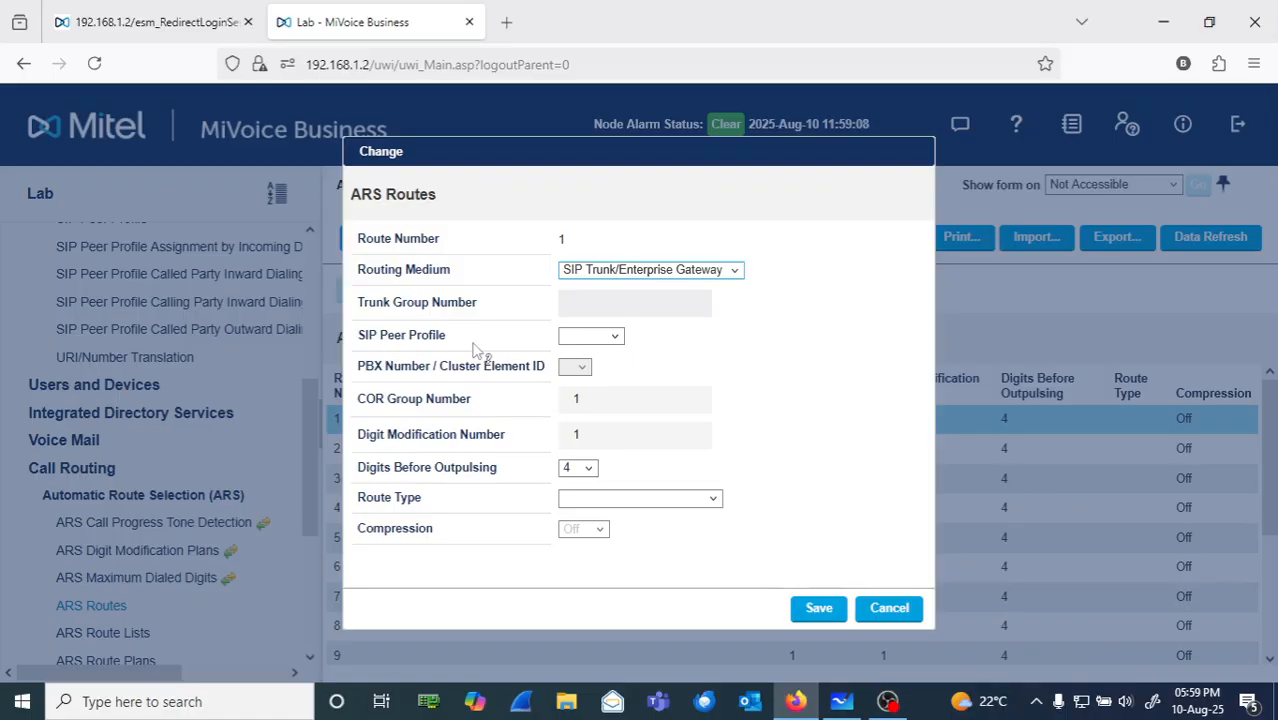
left_click(616, 339)
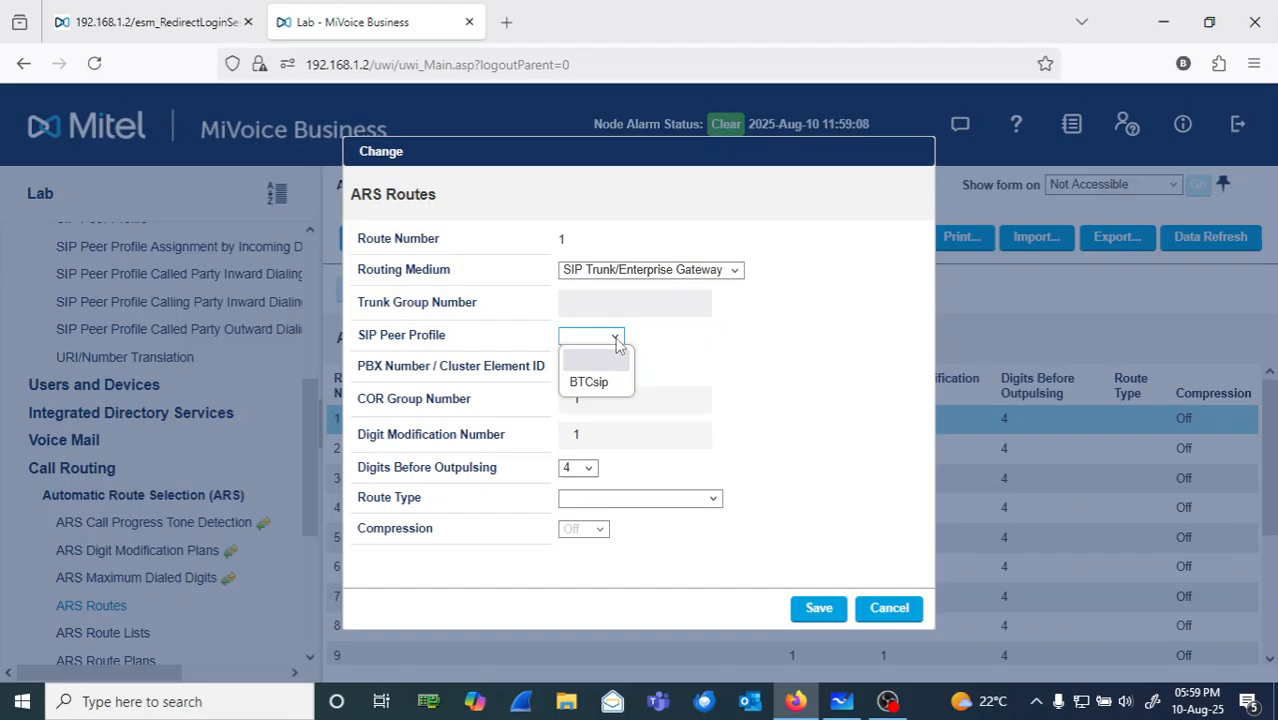
left_click(592, 385)
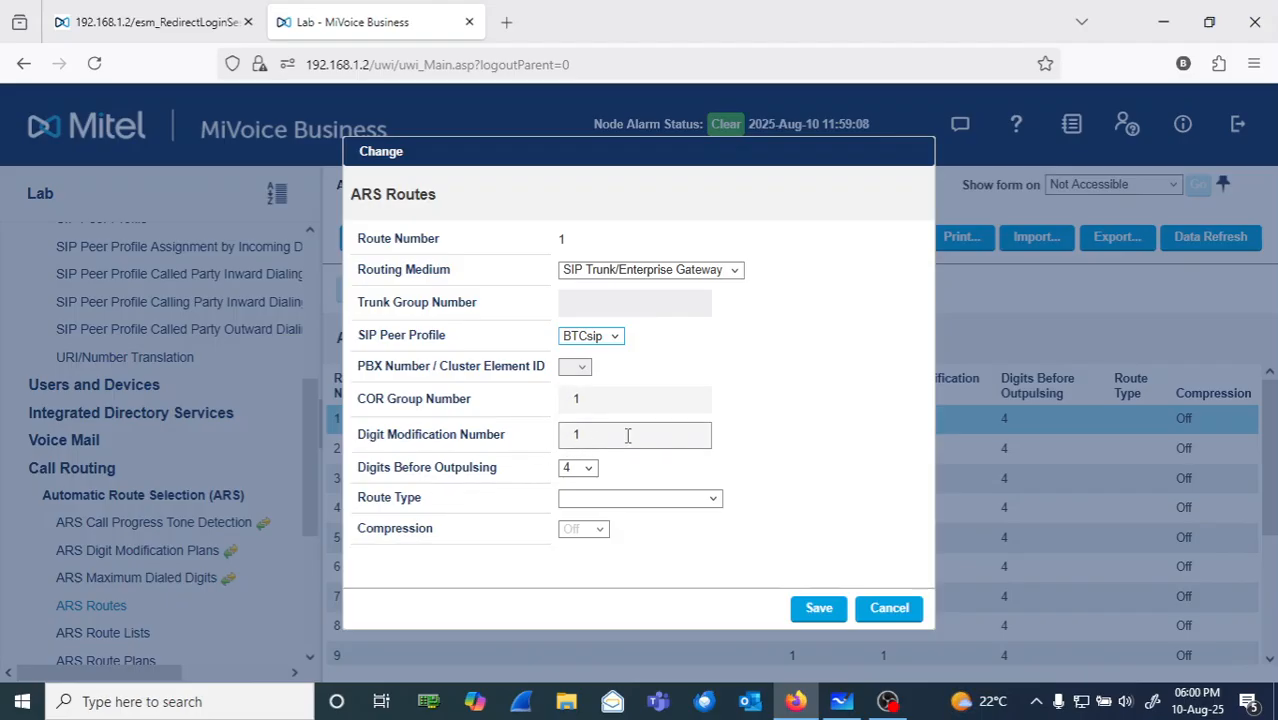
Set Digits Before Outpulsing to blank for ARS route 1 and save the route
left_click(590, 476)
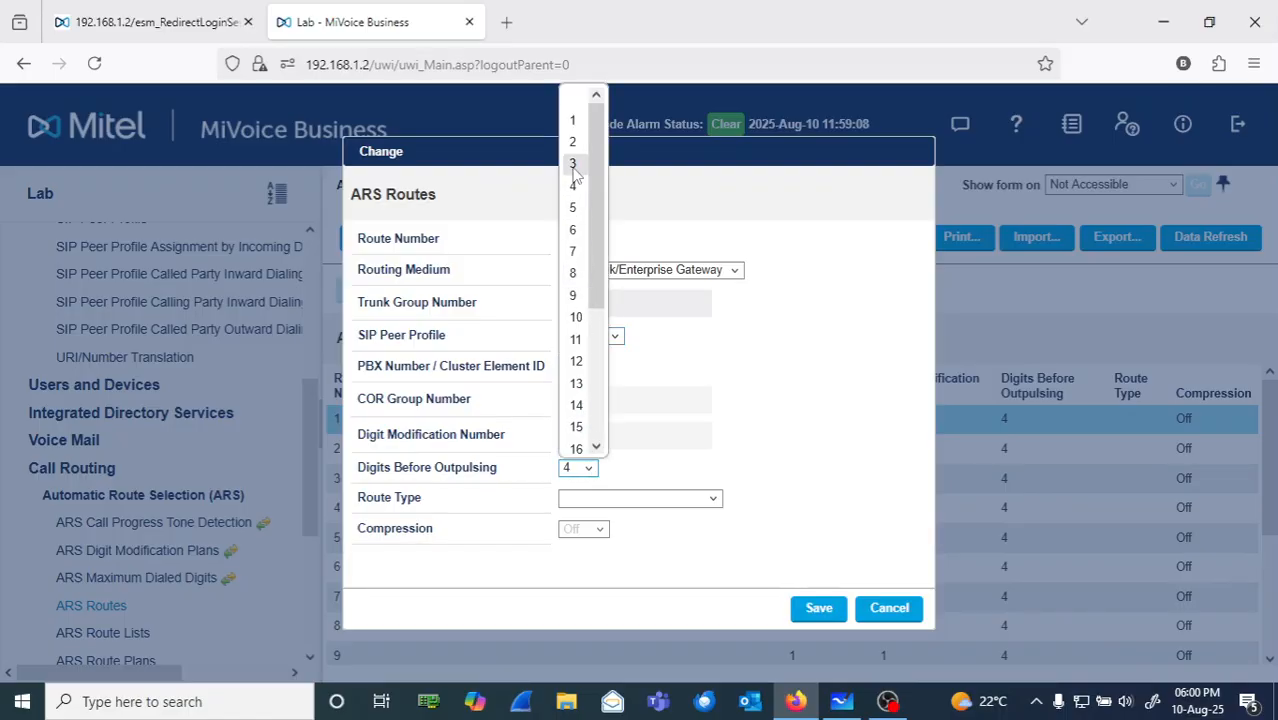
left_click(578, 100)
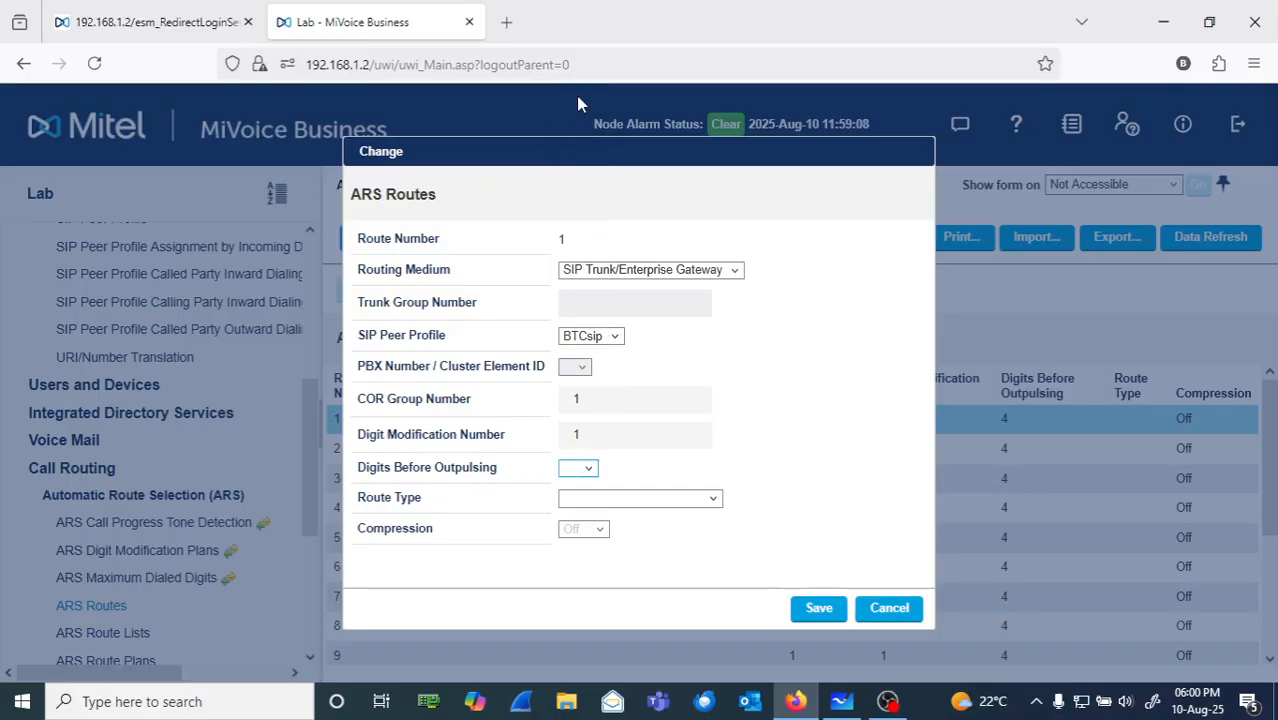
left_click(819, 608)
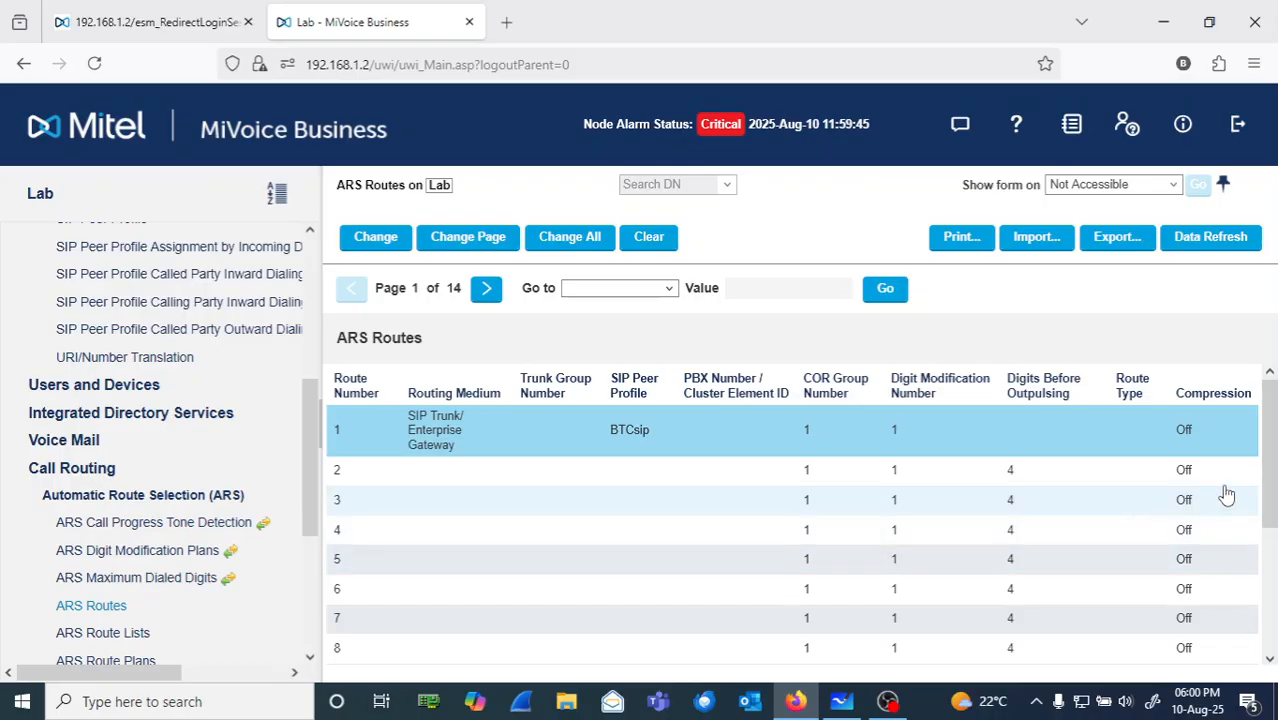
scroll(1272, 447, "down", 2)
scroll(1272, 447, "up", 2)
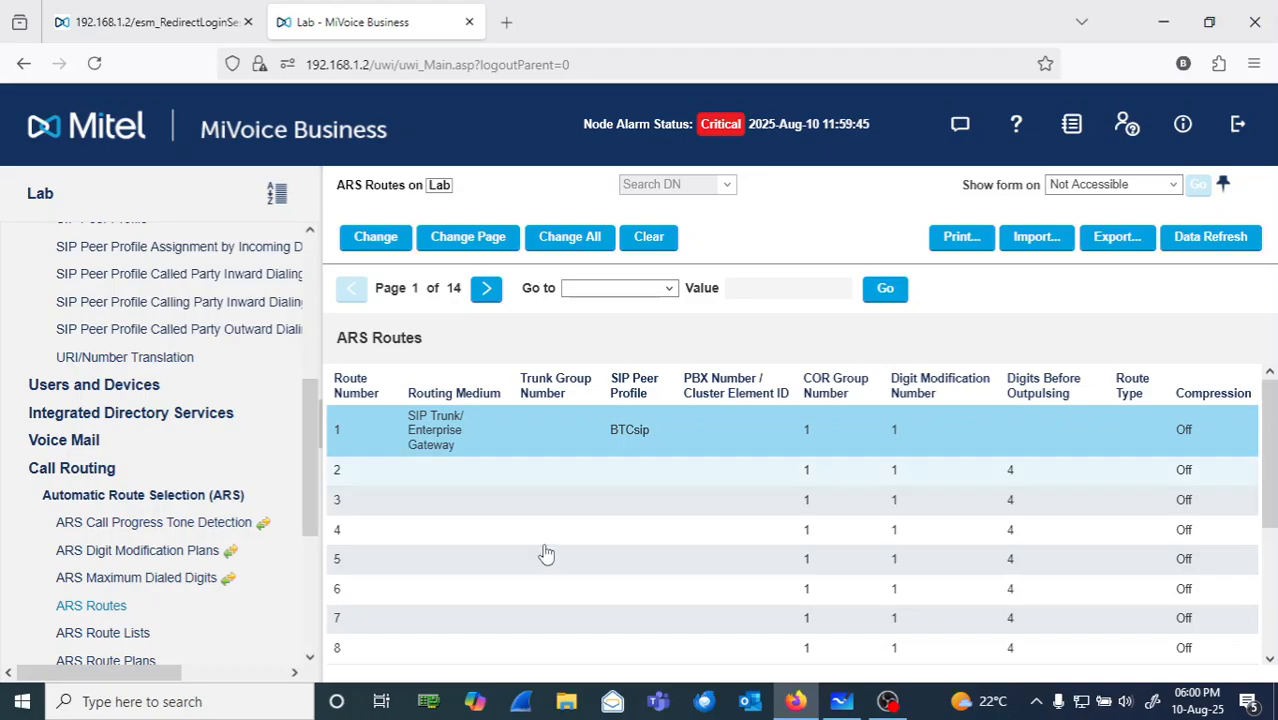
Switch to the Microsoft Whiteboard network diagram and draw a freehand rainbow-pen loop around the EXT 2001 phone
left_click(848, 712)
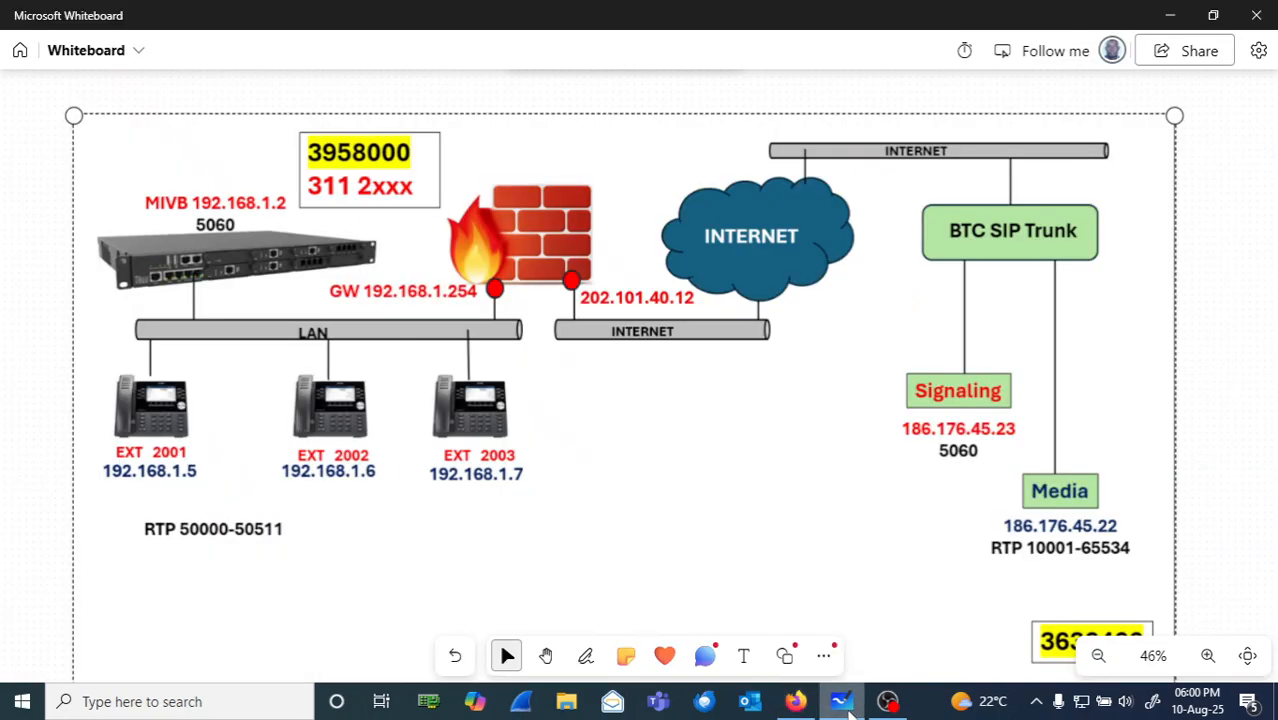
left_click(584, 657)
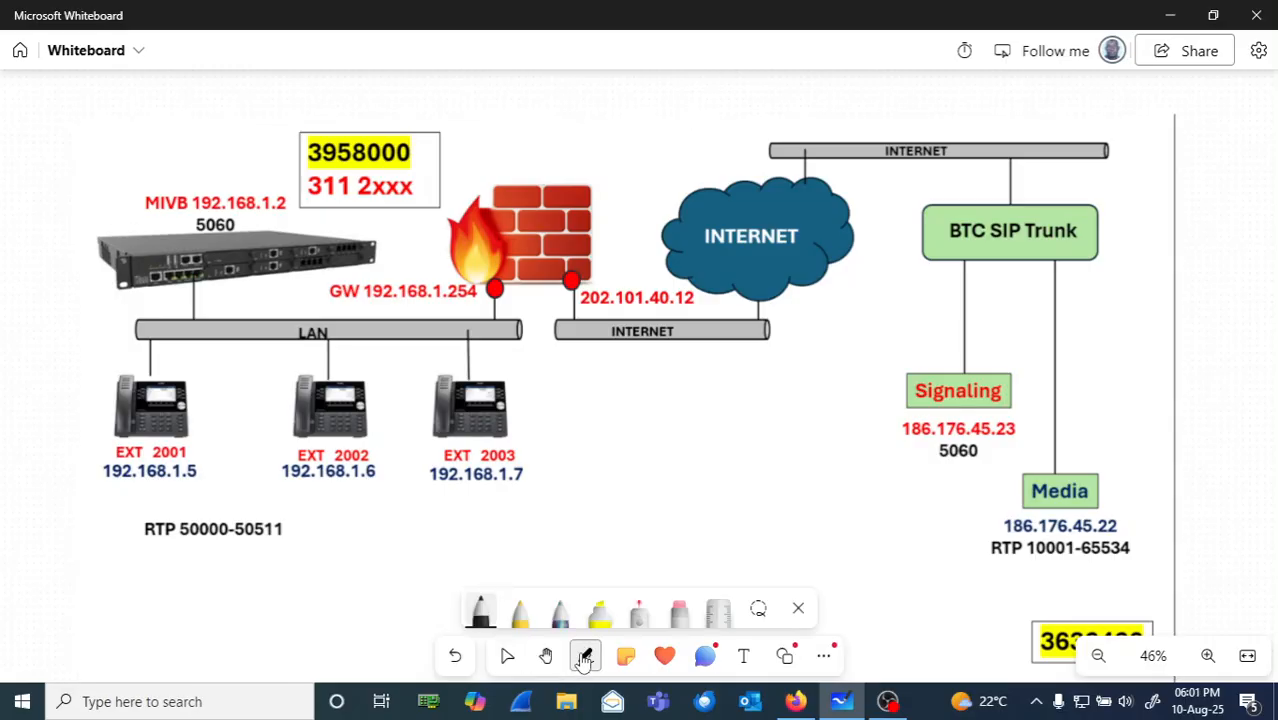
left_click(563, 613)
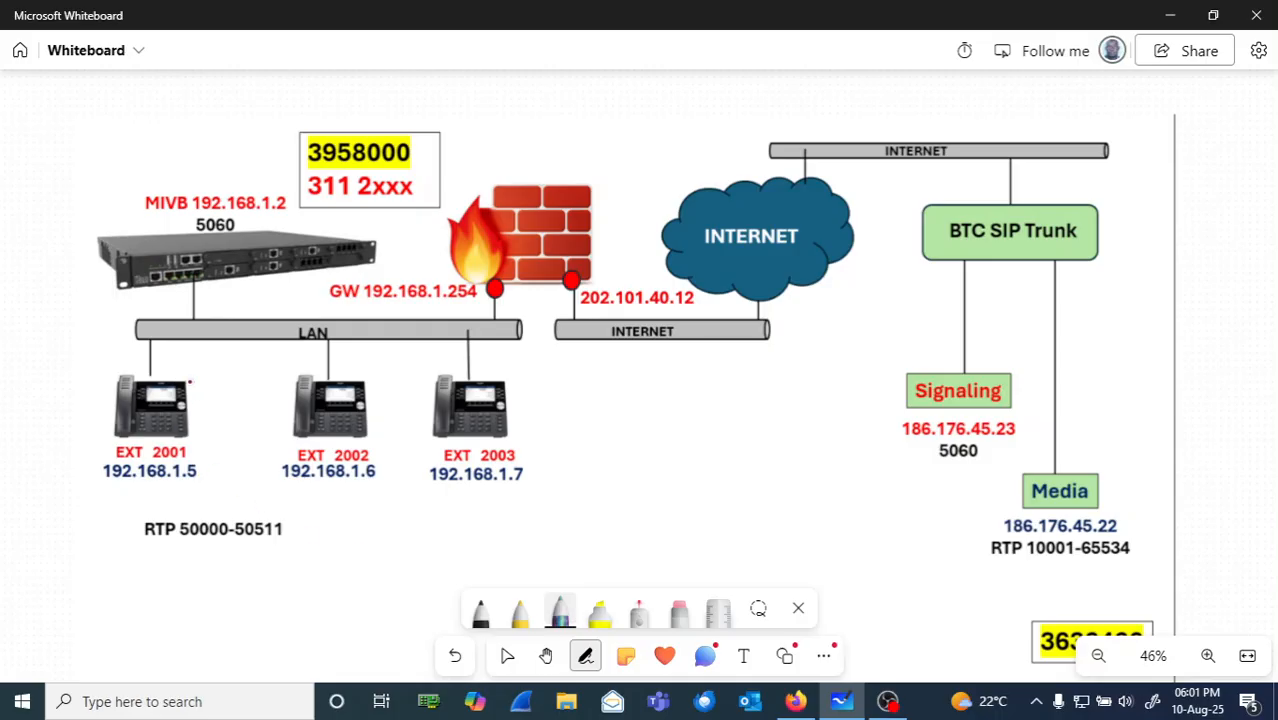
mouse_move(197, 376)
left_mouse_down()
mouse_move(108, 348)
mouse_move(70, 448)
left_mouse_up()
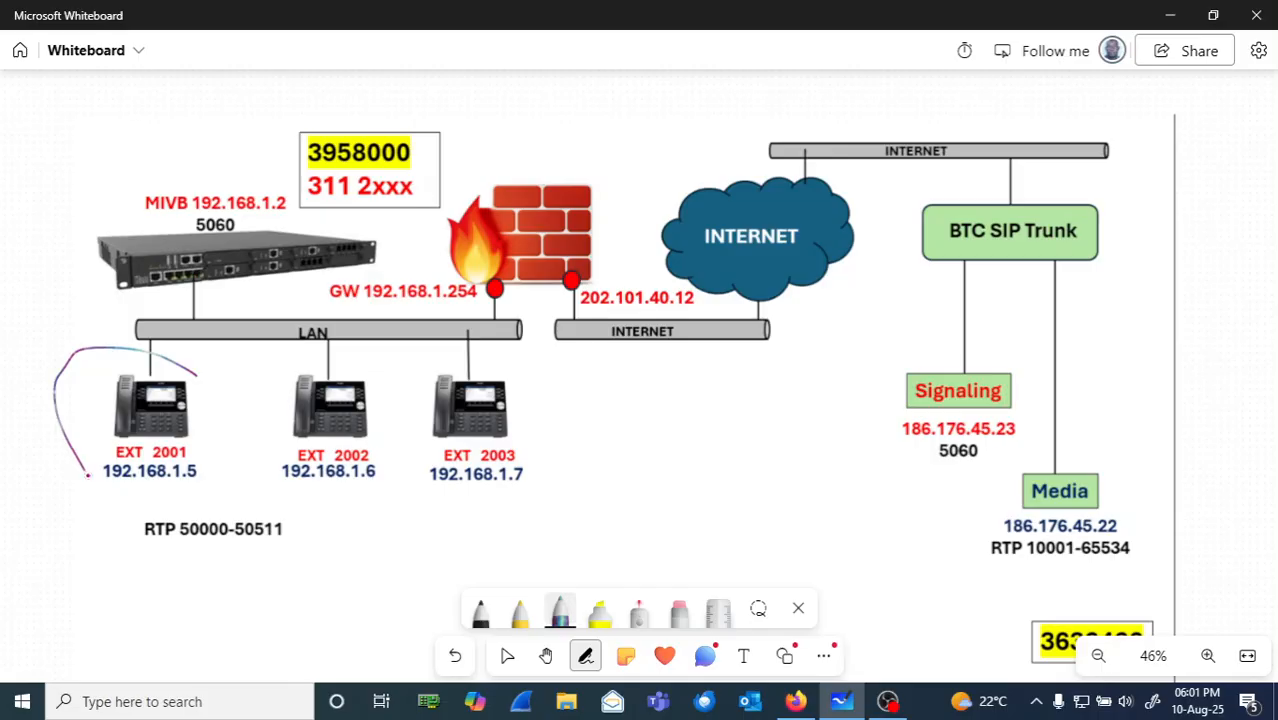
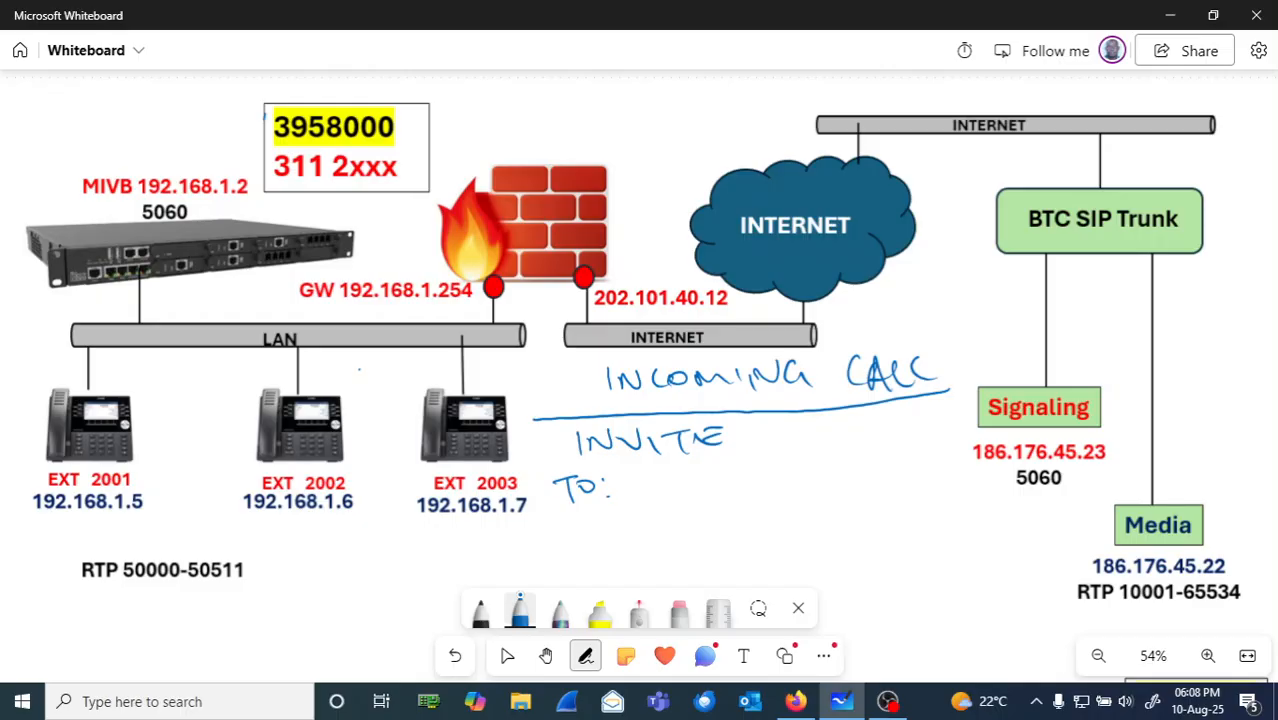
mouse_move(630, 476)
left_mouse_down()
mouse_move(648, 484)
mouse_move(642, 494)
mouse_move(678, 484)
mouse_move(684, 496)
left_mouse_up()
mouse_move(700, 480)
left_mouse_down()
mouse_move(688, 494)
mouse_move(712, 478)
left_mouse_up()
mouse_move(732, 482)
left_mouse_down()
mouse_move(728, 494)
mouse_move(736, 484)
left_mouse_up()
mouse_move(752, 480)
left_mouse_down()
mouse_move(756, 494)
mouse_move(800, 486)
mouse_move(782, 496)
mouse_move(848, 506)
left_mouse_up()
left_click_drag(858, 490, 910, 506)
left_click(886, 505)
mouse_move(926, 488)
left_mouse_down()
mouse_move(926, 510)
mouse_move(968, 508)
left_mouse_up()
left_click(936, 508)
mouse_move(961, 500)
left_mouse_down()
mouse_move(962, 515)
mouse_move(981, 503)
mouse_move(1058, 522)
mouse_move(1070, 502)
left_mouse_up()
left_click(1004, 512)
mouse_move(1076, 504)
left_mouse_down()
mouse_move(1088, 522)
mouse_move(1110, 504)
mouse_move(1098, 504)
left_mouse_up()
left_click(1039, 520)
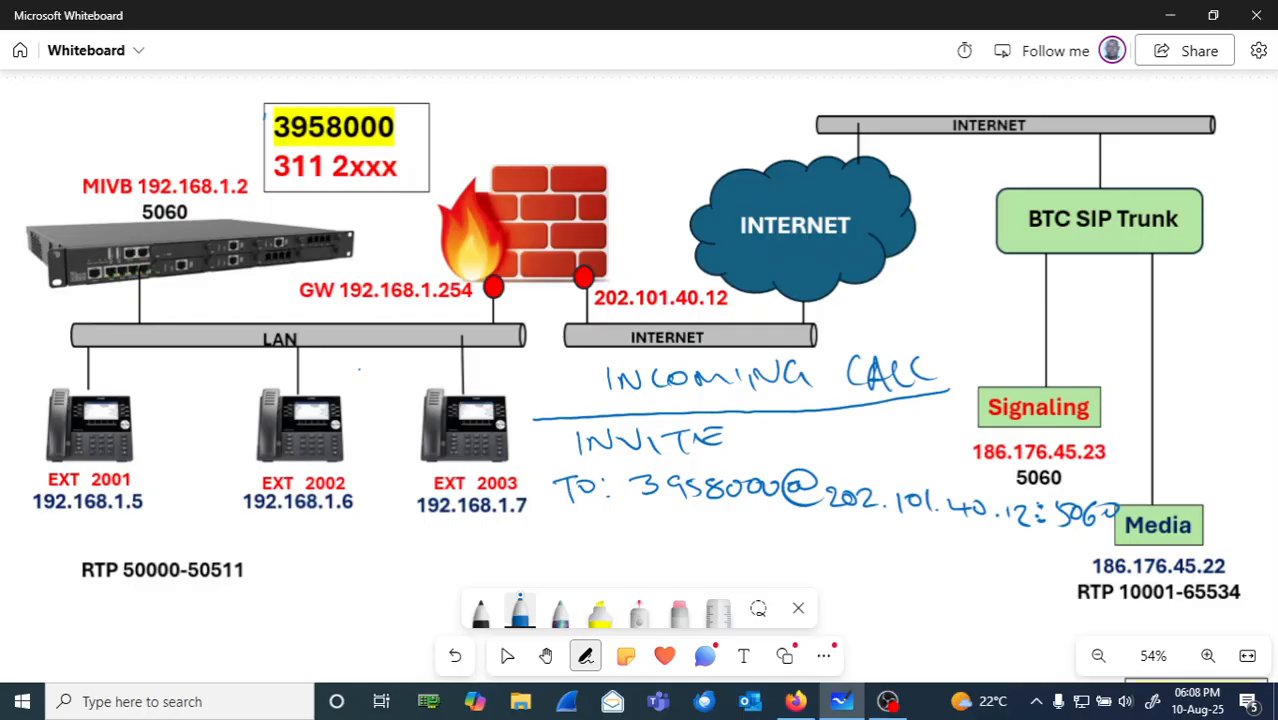
Draw an arrow pointing to the firewall and handwrite the underlined heading "Port Forwarding" above it
mouse_move(665, 205)
left_mouse_down()
mouse_move(640, 174)
mouse_move(580, 215)
left_mouse_up()
mouse_move(496, 122)
left_mouse_down()
mouse_move(498, 90)
mouse_move(504, 104)
left_mouse_up()
left_click_drag(520, 108, 540, 106)
mouse_move(548, 92)
left_mouse_down()
mouse_move(550, 118)
mouse_move(558, 106)
left_mouse_up()
mouse_move(574, 96)
left_mouse_down()
mouse_move(584, 122)
mouse_move(592, 86)
left_mouse_up()
left_click_drag(598, 106, 668, 114)
mouse_move(680, 116)
left_mouse_down()
mouse_move(704, 88)
mouse_move(750, 108)
mouse_move(752, 132)
mouse_move(444, 150)
left_mouse_up()
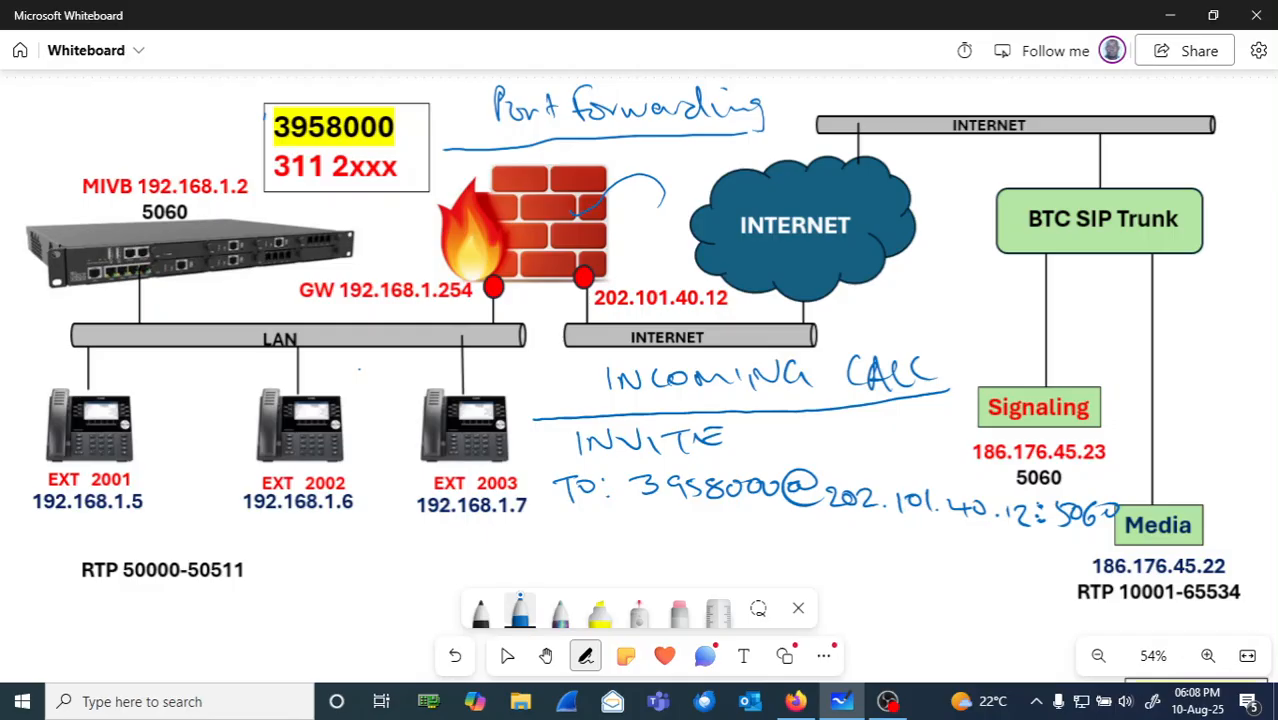
Strike out 202.101.40.12 in the TO line and handwrite the internal address 192.168.1.2 with its port beneath it
left_click_drag(826, 496, 1034, 508)
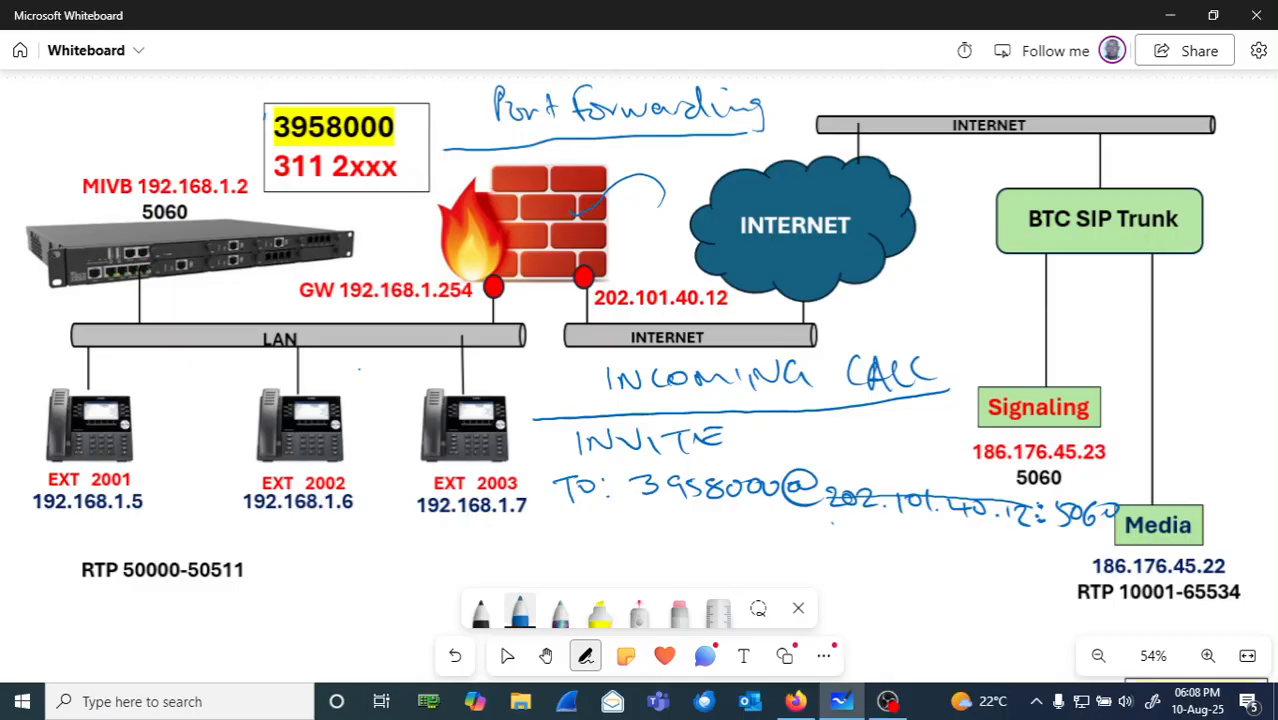
left_click_drag(831, 521, 832, 538)
mouse_move(854, 523)
left_mouse_down()
mouse_move(850, 538)
mouse_move(876, 524)
mouse_move(908, 546)
left_mouse_up()
left_click(891, 539)
left_click_drag(925, 527, 923, 543)
mouse_move(946, 537)
left_mouse_down()
mouse_move(1013, 562)
mouse_move(1057, 546)
left_mouse_up()
left_click(962, 548)
left_click(1028, 545)
left_click_drag(1072, 545, 1071, 546)
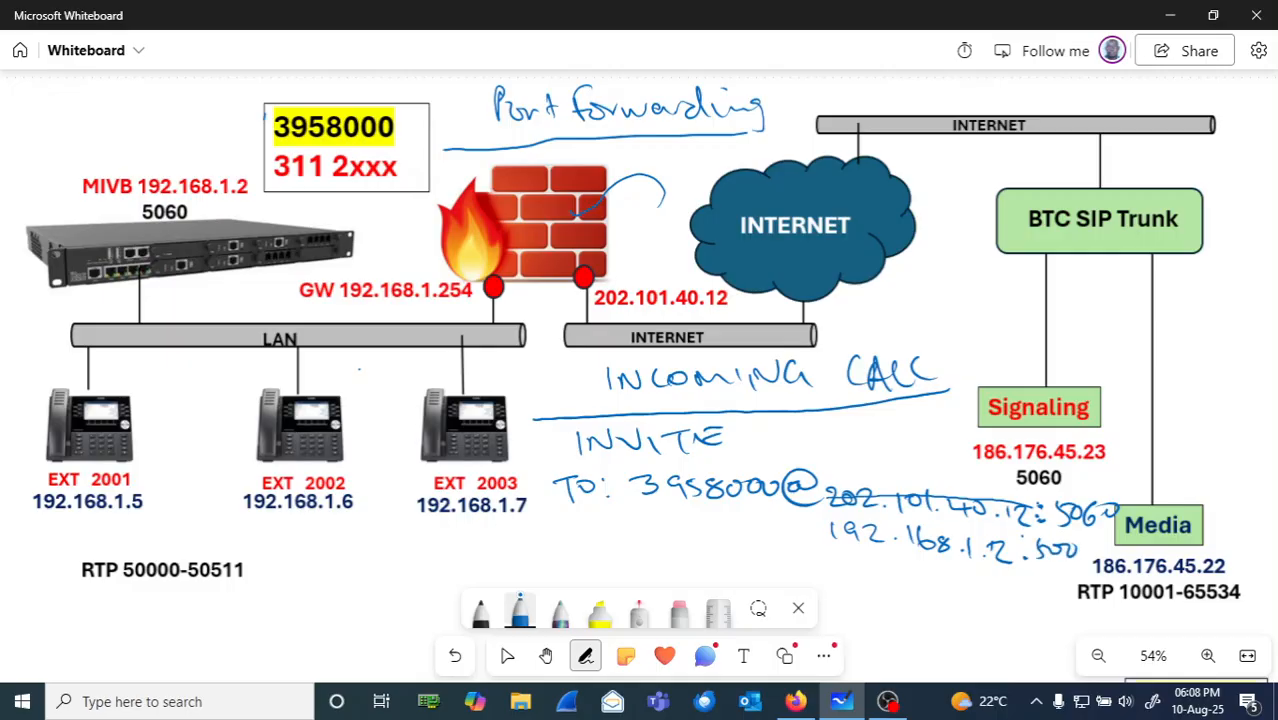
Draw an arrow from the firewall to the MIVB controller and handwrite "Absorb 0" above the controller, underlining the 0
mouse_move(495, 249)
left_mouse_down()
mouse_move(355, 265)
mouse_move(174, 257)
mouse_move(171, 268)
mouse_move(203, 267)
left_mouse_up()
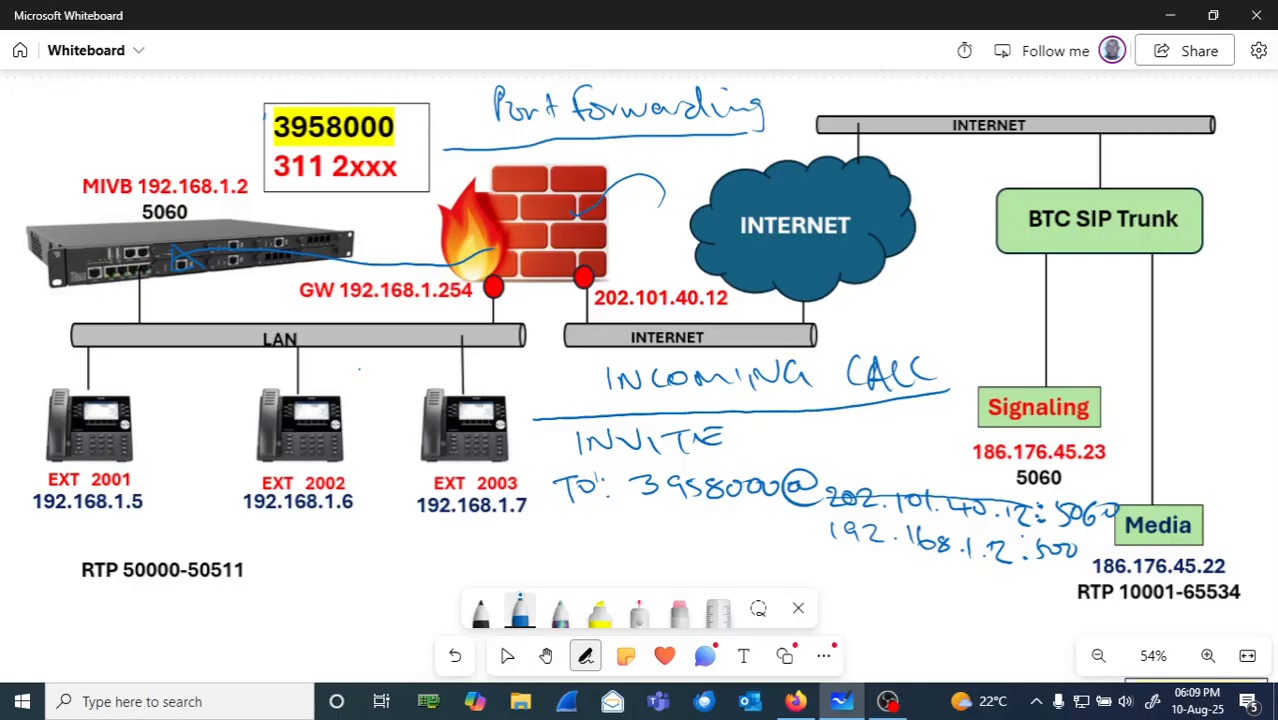
mouse_move(21, 97)
left_mouse_down()
mouse_move(40, 136)
mouse_move(205, 82)
mouse_move(211, 111)
left_mouse_up()
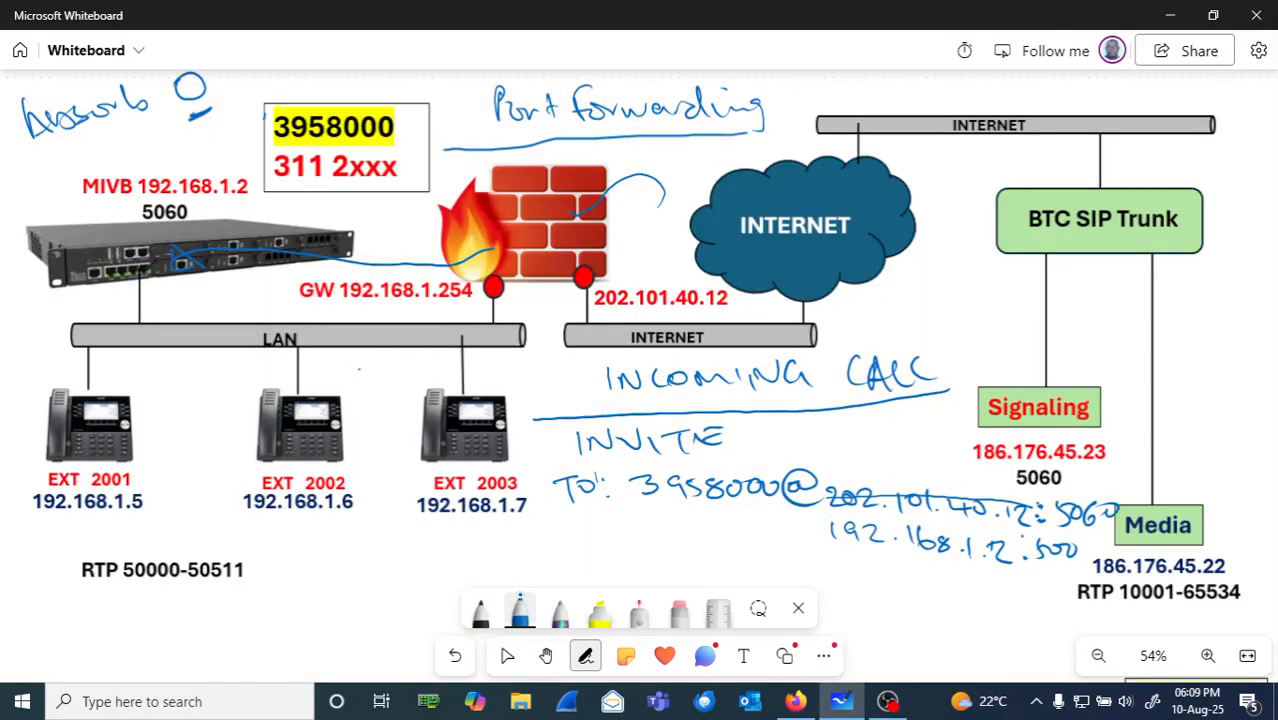
Circle the called number in the TO line and handwrite "NOT KNOWN" with an arrow below it
mouse_move(776, 511)
left_mouse_down()
mouse_move(786, 477)
mouse_move(708, 449)
mouse_move(632, 470)
mouse_move(644, 520)
mouse_move(790, 502)
left_mouse_up()
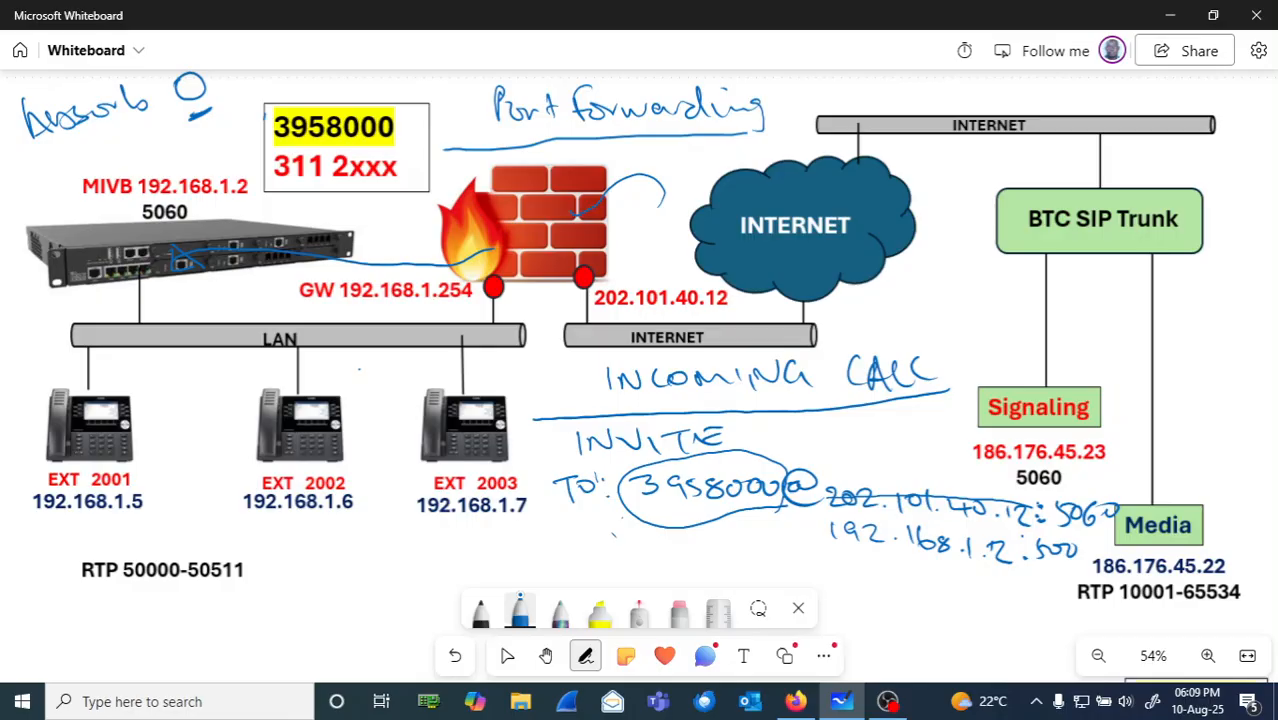
mouse_move(650, 540)
left_mouse_down()
mouse_move(714, 537)
mouse_move(703, 545)
left_mouse_up()
mouse_move(494, 556)
left_mouse_down()
mouse_move(510, 537)
mouse_move(558, 532)
mouse_move(547, 556)
left_mouse_up()
left_click_drag(564, 532, 567, 557)
mouse_move(586, 534)
left_mouse_down()
mouse_move(590, 554)
mouse_move(606, 530)
mouse_move(616, 540)
mouse_move(660, 508)
left_mouse_up()
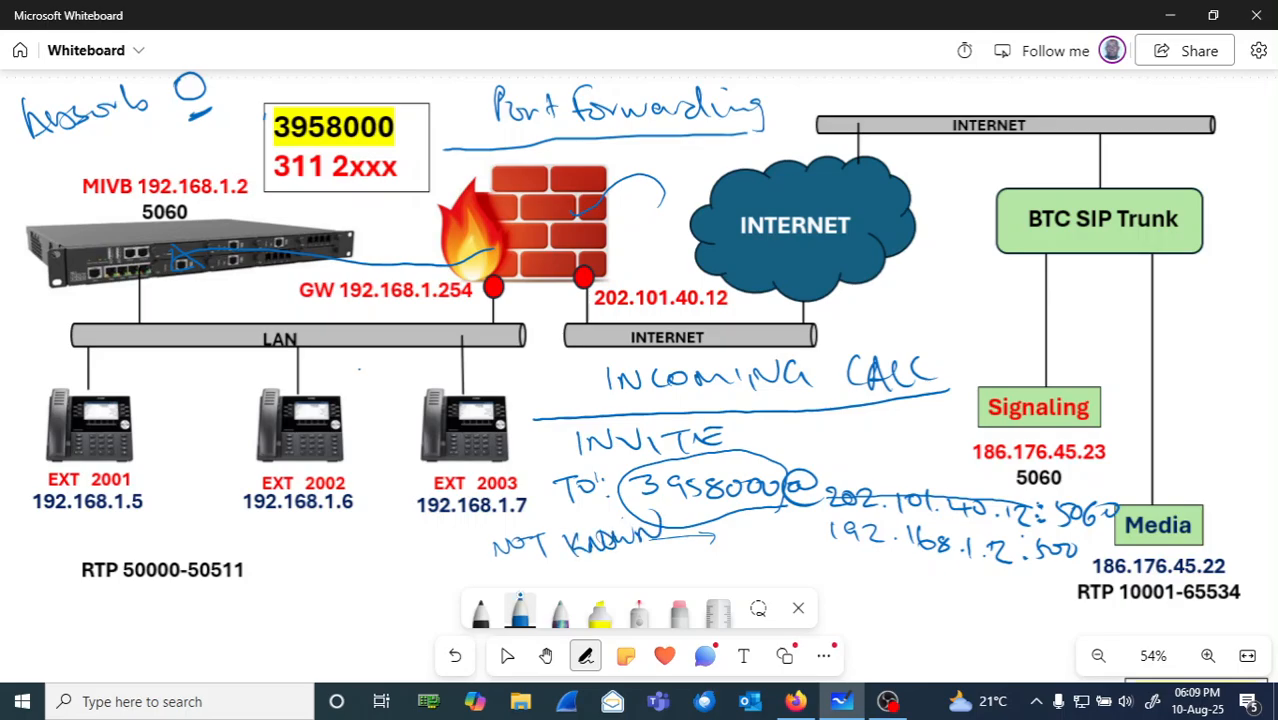
Handwrite another word in front of the "NOT KNOWN" note and strike the note through
mouse_move(424, 546)
left_mouse_down()
mouse_move(412, 566)
mouse_move(428, 570)
left_mouse_up()
mouse_move(430, 568)
left_mouse_down()
mouse_move(462, 572)
mouse_move(506, 544)
left_mouse_up()
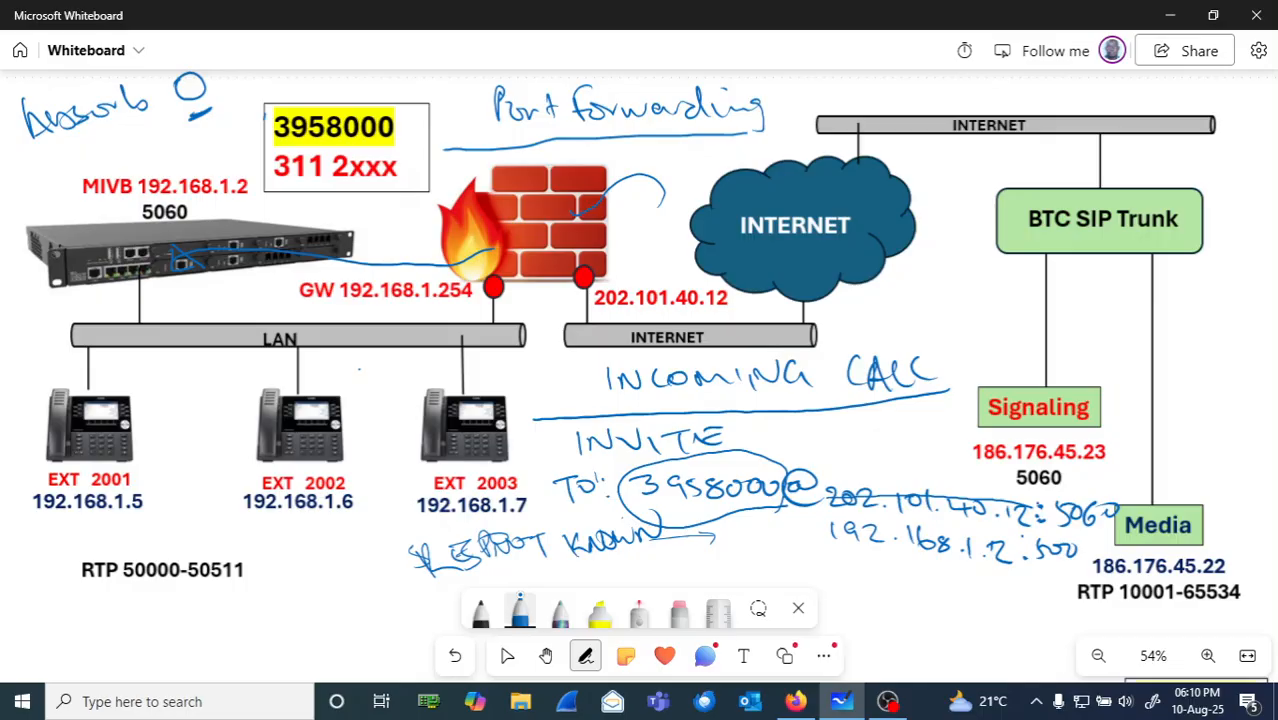
mouse_move(412, 570)
left_mouse_down()
mouse_move(650, 527)
mouse_move(642, 543)
mouse_move(436, 585)
left_mouse_up()
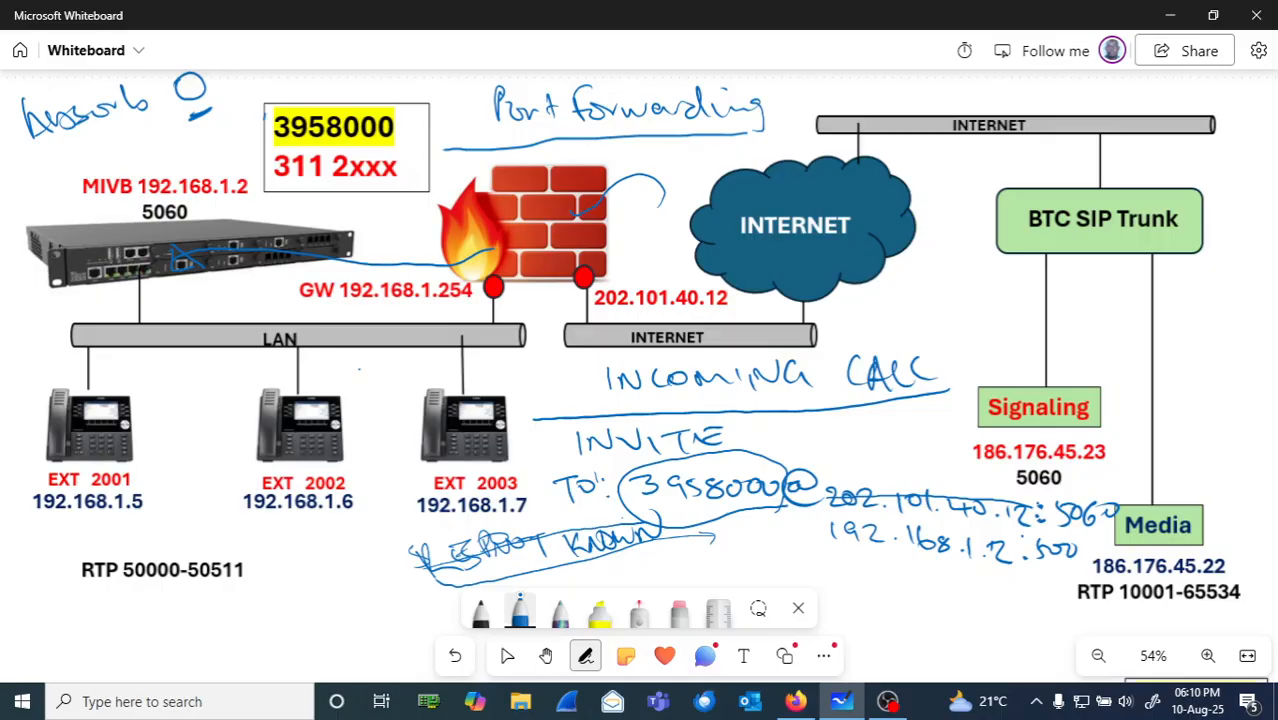
Handwrite the called phone number beside the EXT 2001 phone with an arrow down to a handwritten 2001
mouse_move(120, 366)
left_mouse_down()
mouse_move(121, 382)
mouse_move(140, 382)
mouse_move(246, 360)
left_mouse_up()
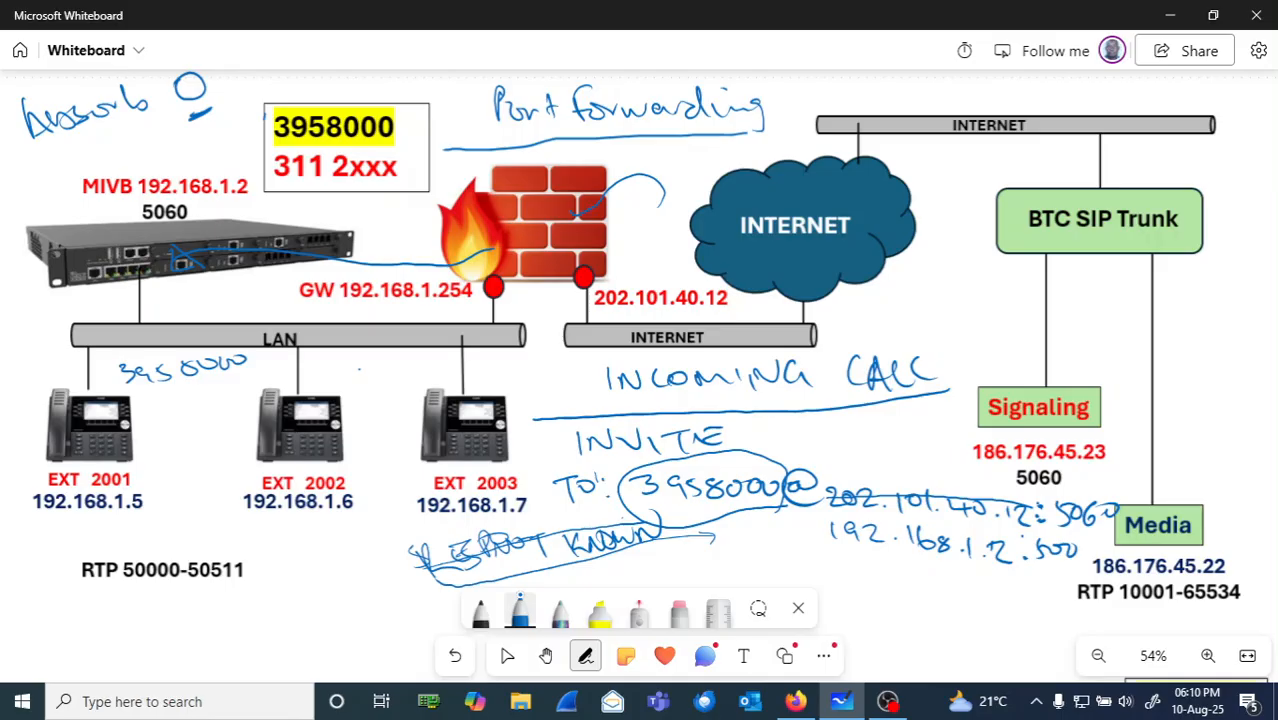
mouse_move(180, 393)
left_mouse_down()
mouse_move(184, 418)
mouse_move(200, 402)
left_mouse_up()
mouse_move(155, 452)
left_mouse_down()
mouse_move(178, 467)
mouse_move(185, 446)
left_mouse_up()
left_click_drag(202, 440, 230, 445)
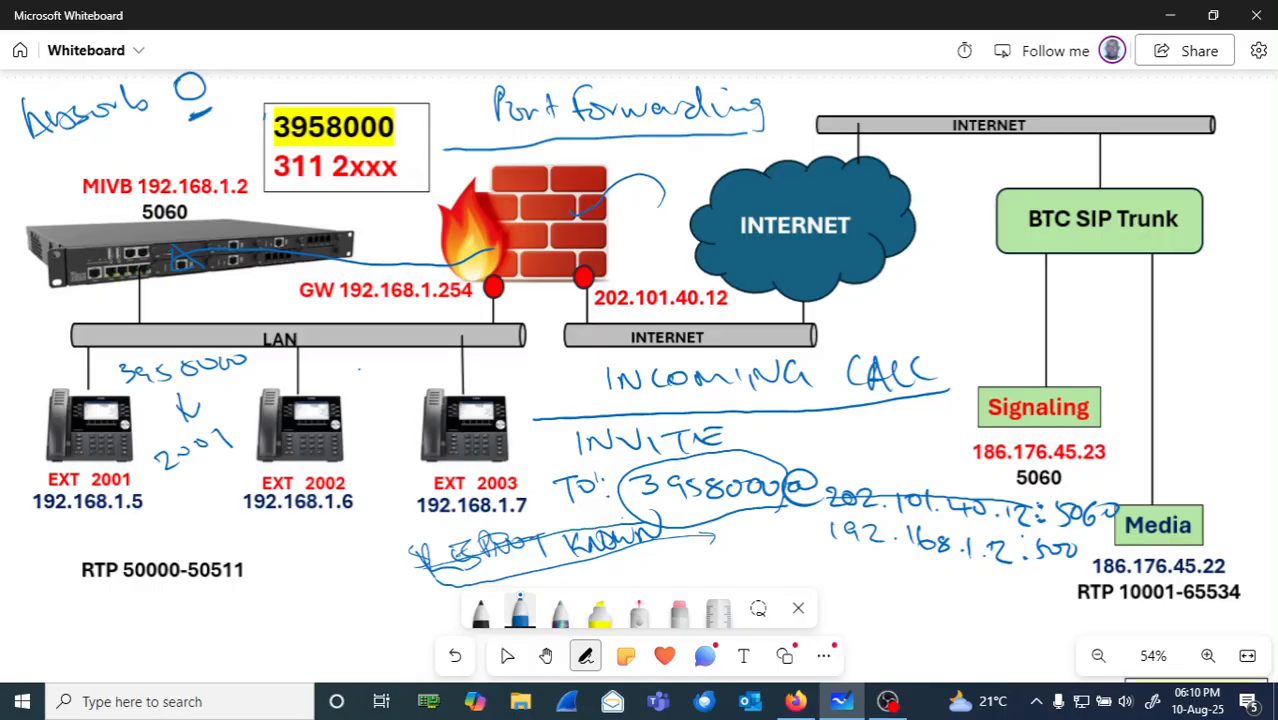
left_click_drag(182, 407, 204, 402)
Handwrite "Ringing" and "O/C" beside the struck-out "NOT KNOWN" note
mouse_move(300, 540)
left_mouse_down()
mouse_move(311, 569)
mouse_move(422, 532)
left_mouse_up()
left_click_drag(358, 542, 324, 545)
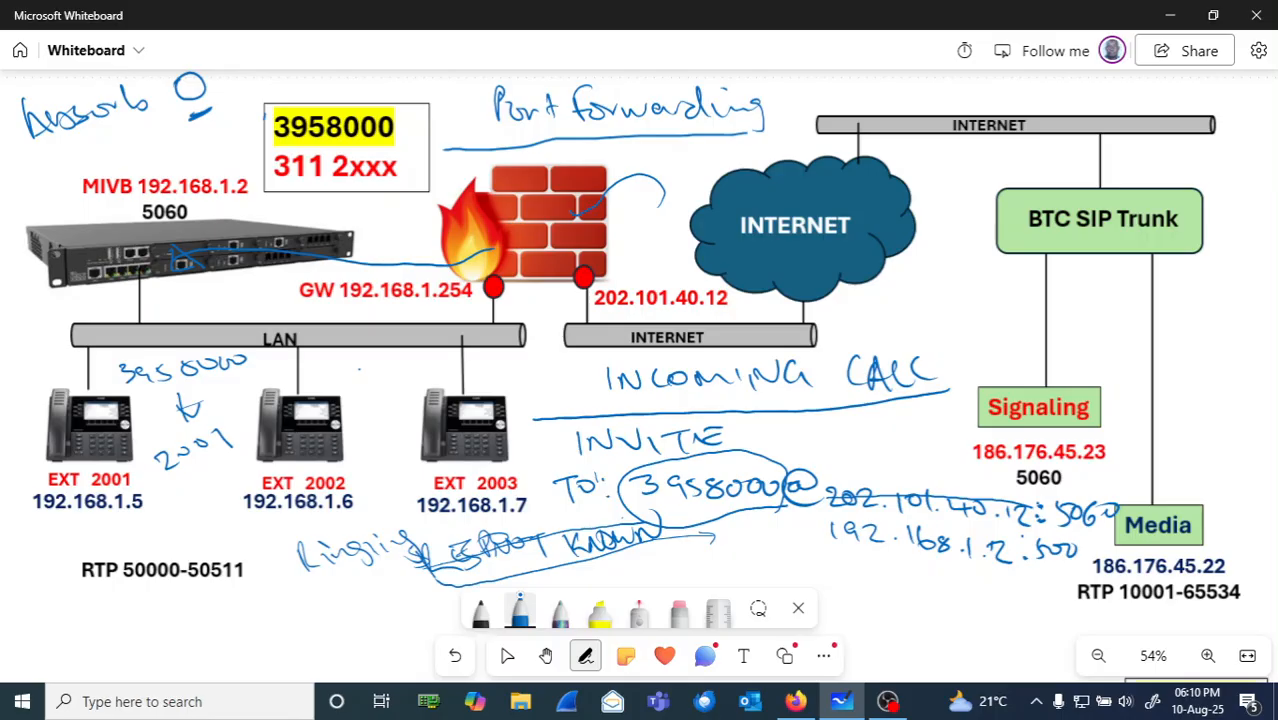
mouse_move(344, 582)
left_mouse_down()
mouse_move(372, 595)
mouse_move(403, 585)
left_mouse_up()
Circle the handwritten phone number and the 2001 below it, and add an arrow from the number to 2001
mouse_move(118, 362)
left_mouse_down()
mouse_move(138, 400)
mouse_move(252, 380)
mouse_move(214, 348)
mouse_move(128, 396)
left_mouse_up()
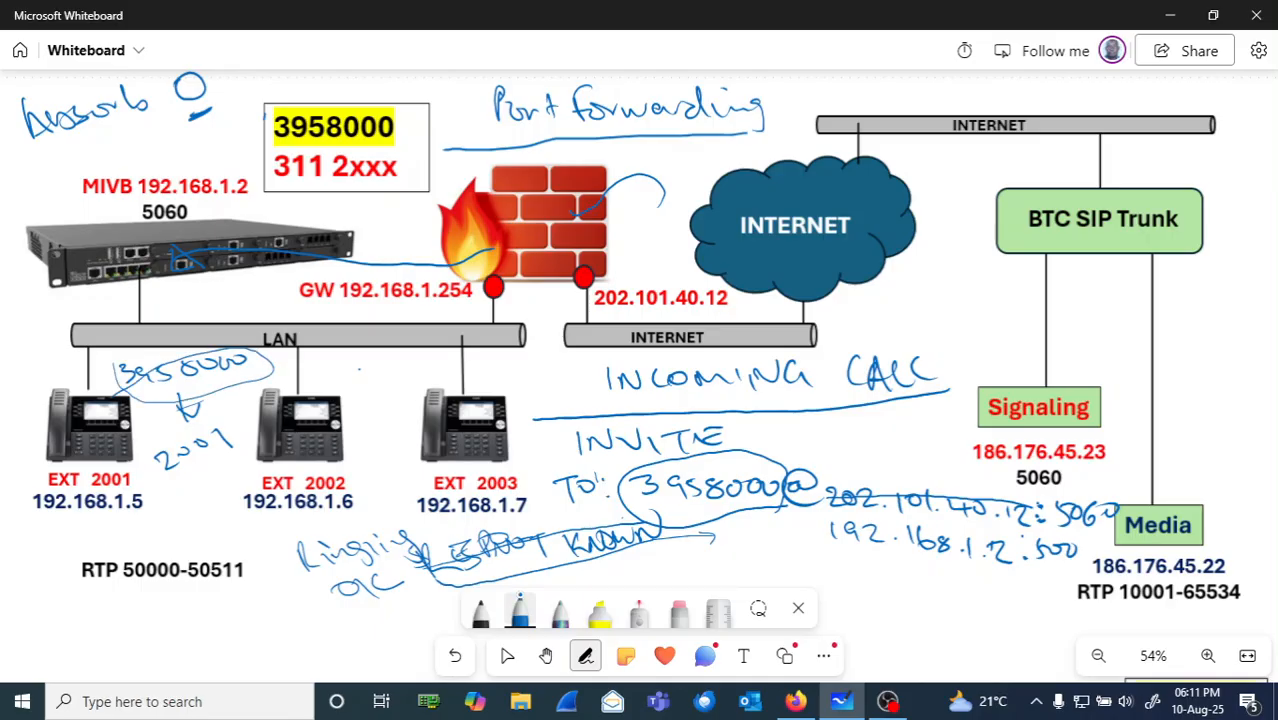
mouse_move(236, 424)
left_mouse_down()
mouse_move(146, 442)
mouse_move(170, 508)
mouse_move(242, 480)
mouse_move(226, 438)
left_mouse_up()
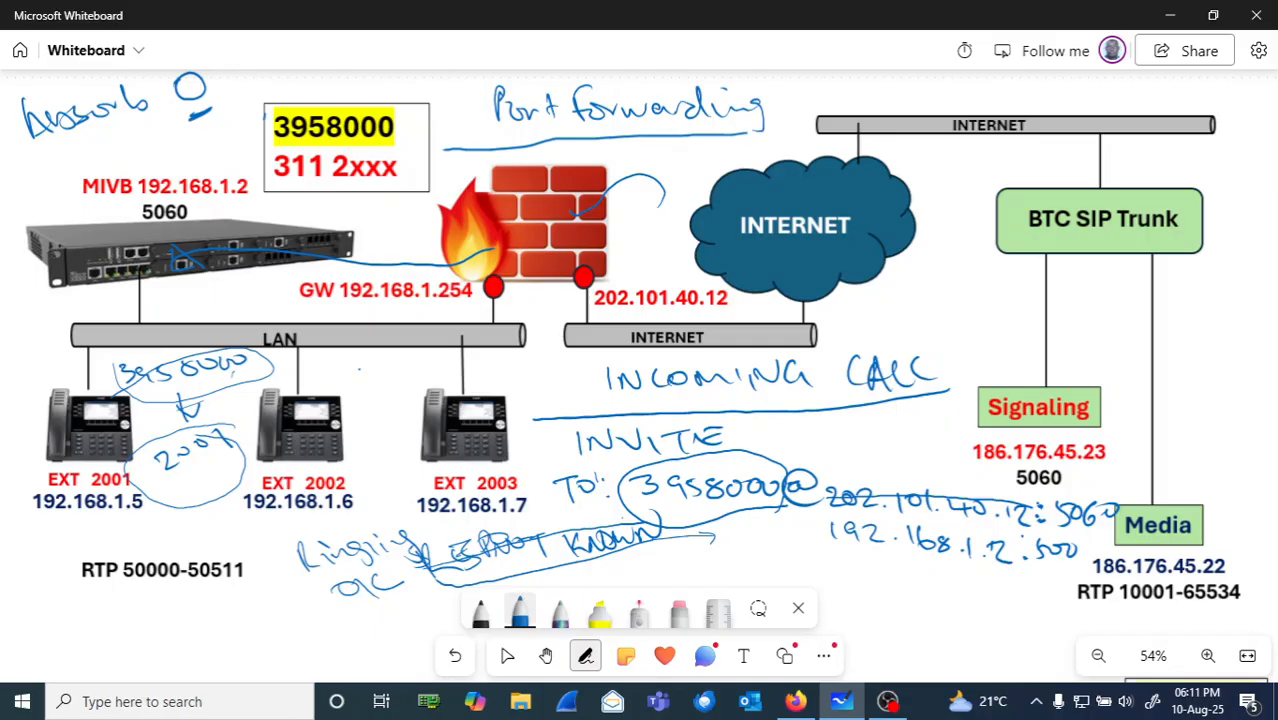
mouse_move(233, 375)
left_mouse_down()
mouse_move(225, 414)
mouse_move(236, 406)
left_mouse_up()
Handwrite "Speed Dial" and "MIVB console" beneath the EXT 2001 phone
mouse_move(118, 586)
left_mouse_down()
mouse_move(44, 641)
mouse_move(146, 584)
mouse_move(198, 614)
mouse_move(254, 600)
left_mouse_up()
left_click_drag(268, 558, 242, 596)
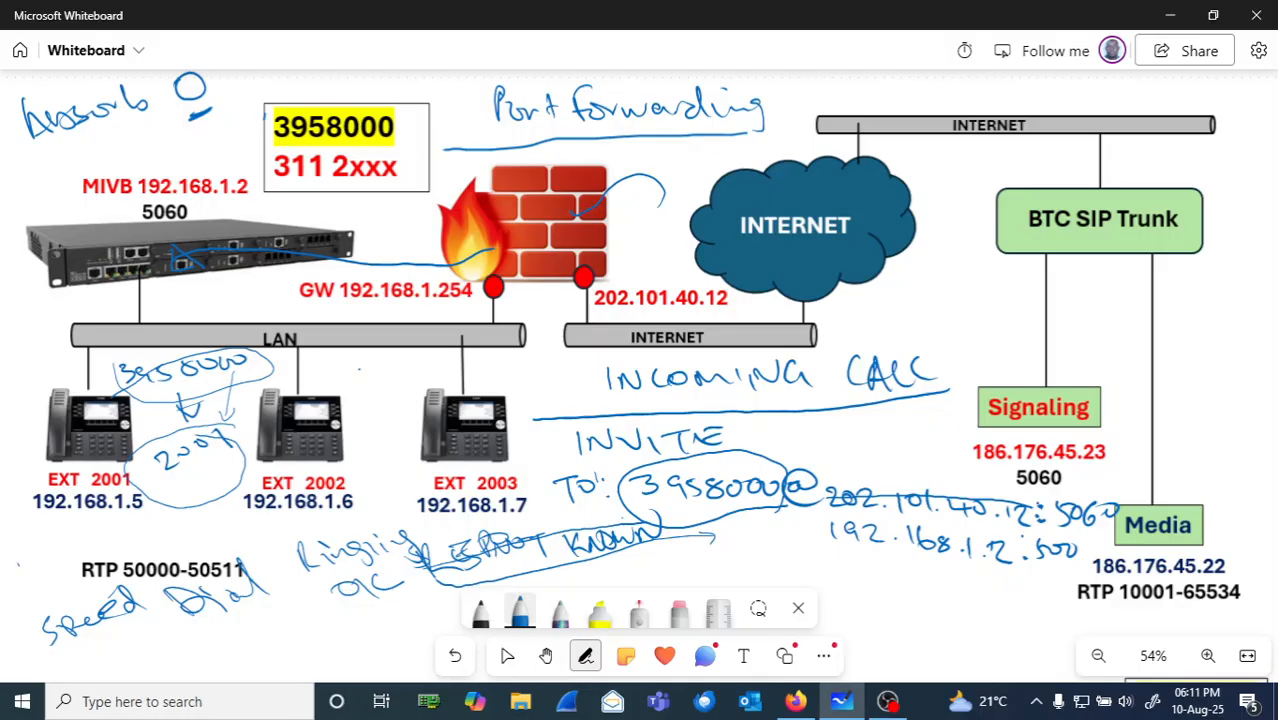
left_click_drag(16, 566, 118, 538)
left_click_drag(134, 528, 231, 492)
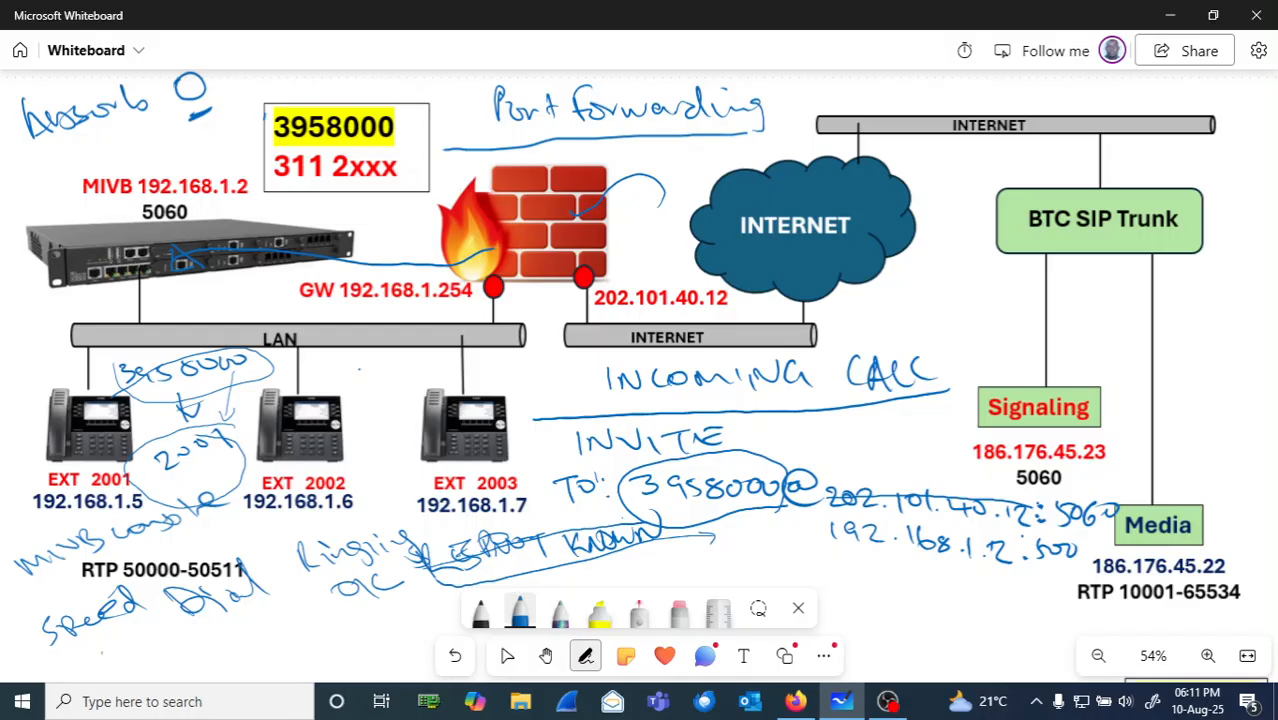
Handwrite "softkey" beneath the "Speed Dial" note under the EXT 2001 phone
left_click_drag(106, 666, 228, 622)
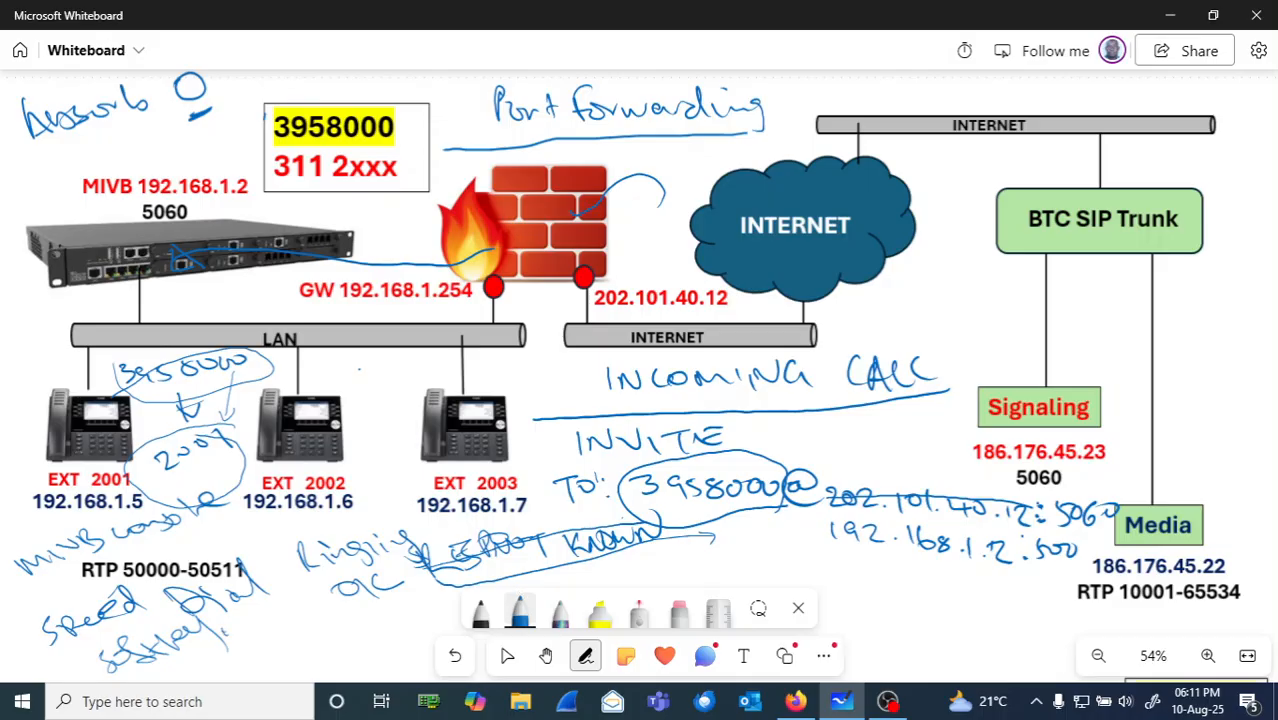
left_click_drag(230, 628, 308, 630)
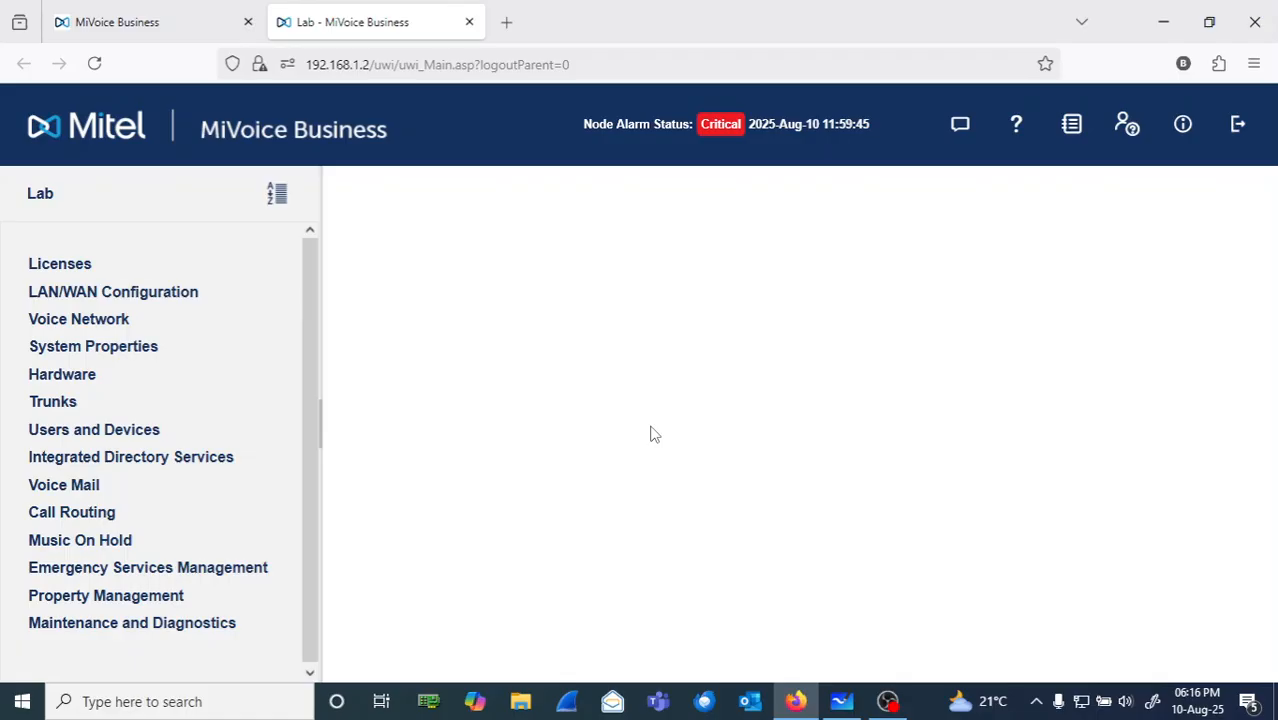
In MiVoice Business, add a system speed call with the incoming trunk phone number as Speed Call Number and 2001 as Actual Number
left_click(123, 352)
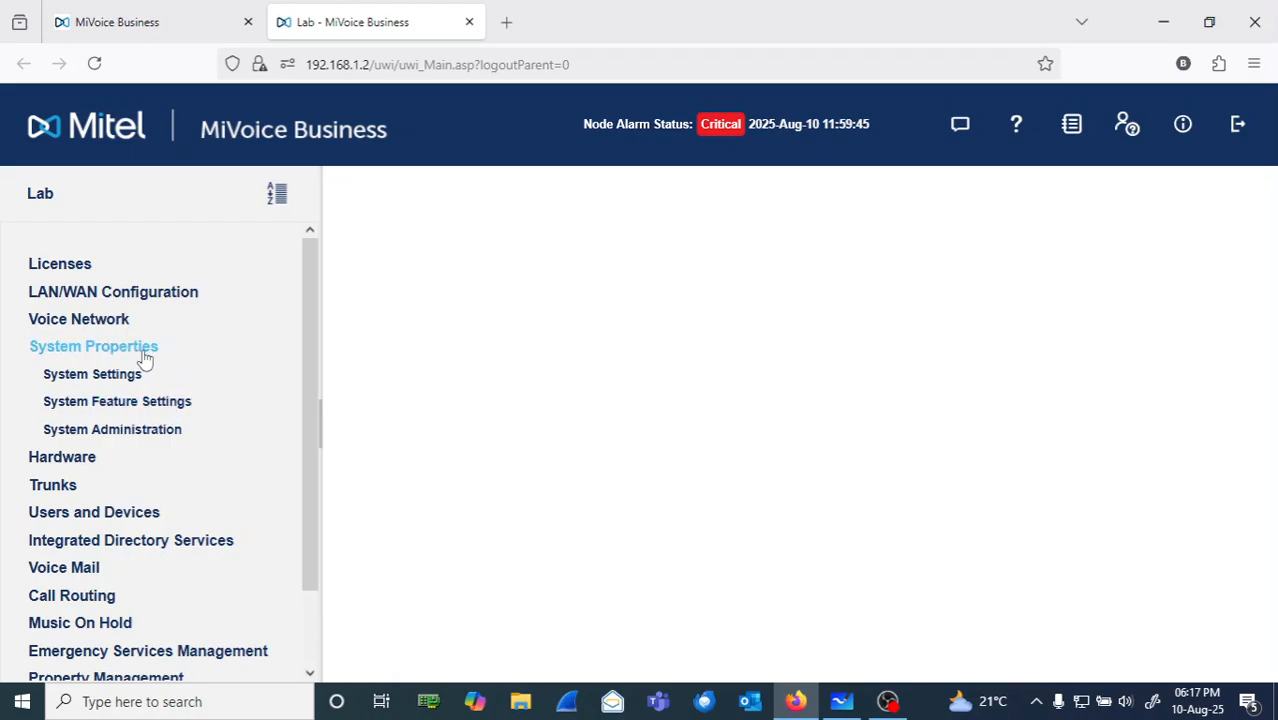
left_click(133, 410)
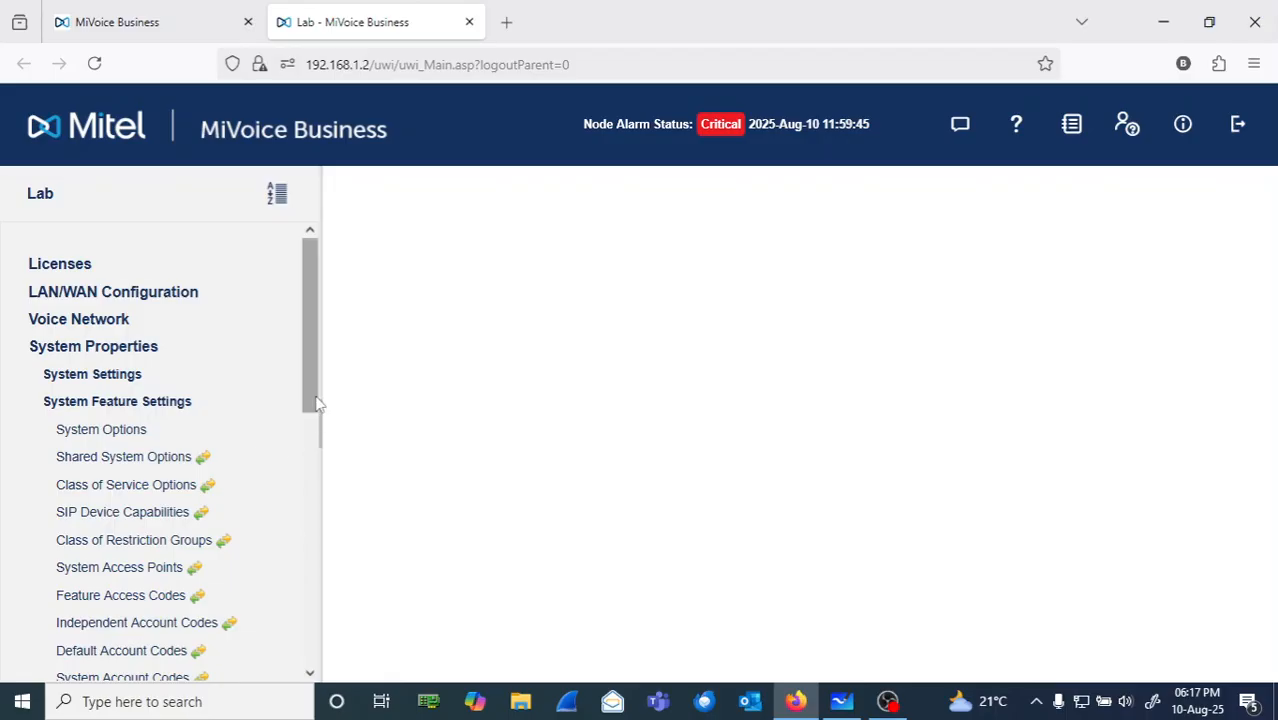
left_click_drag(313, 400, 309, 490)
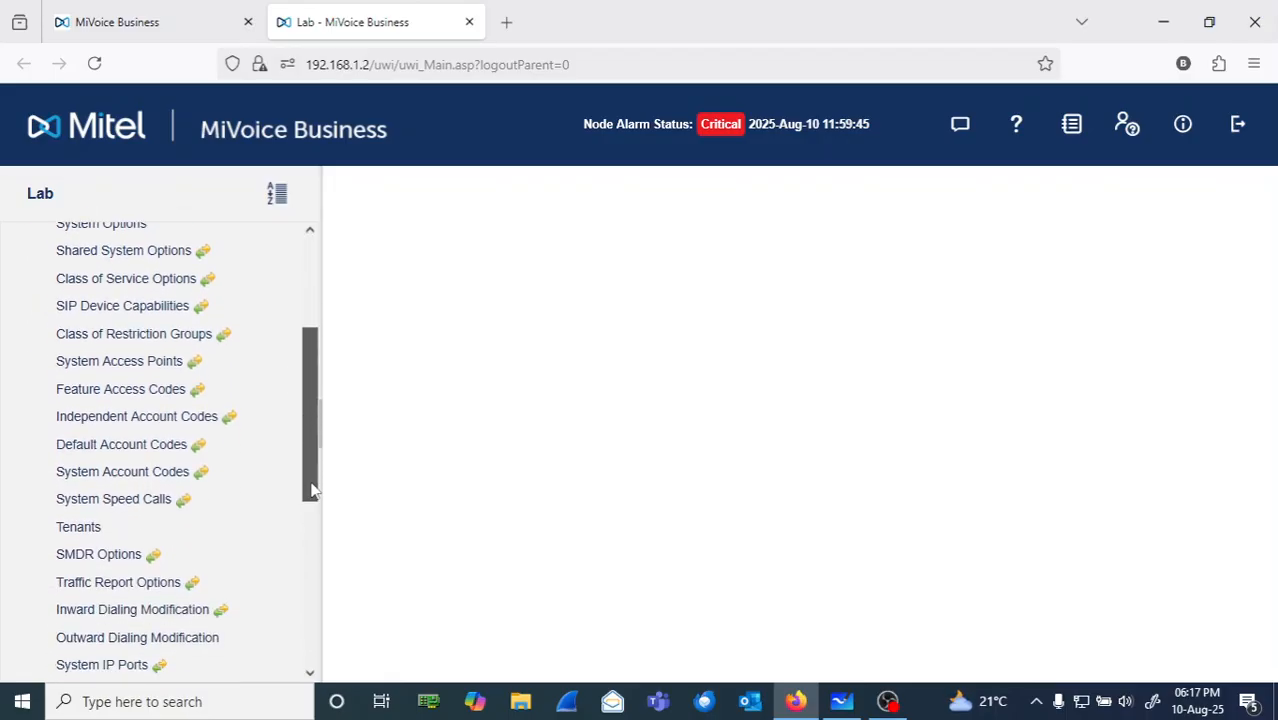
left_click(114, 499)
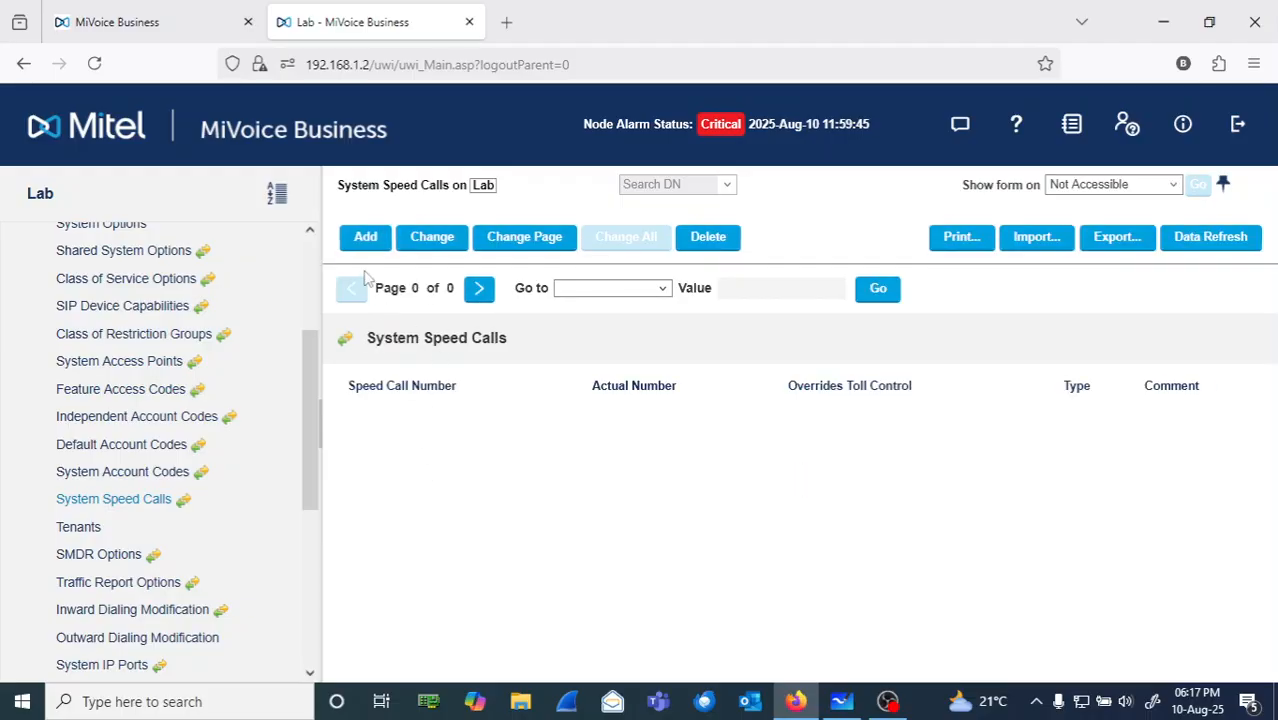
left_click(365, 238)
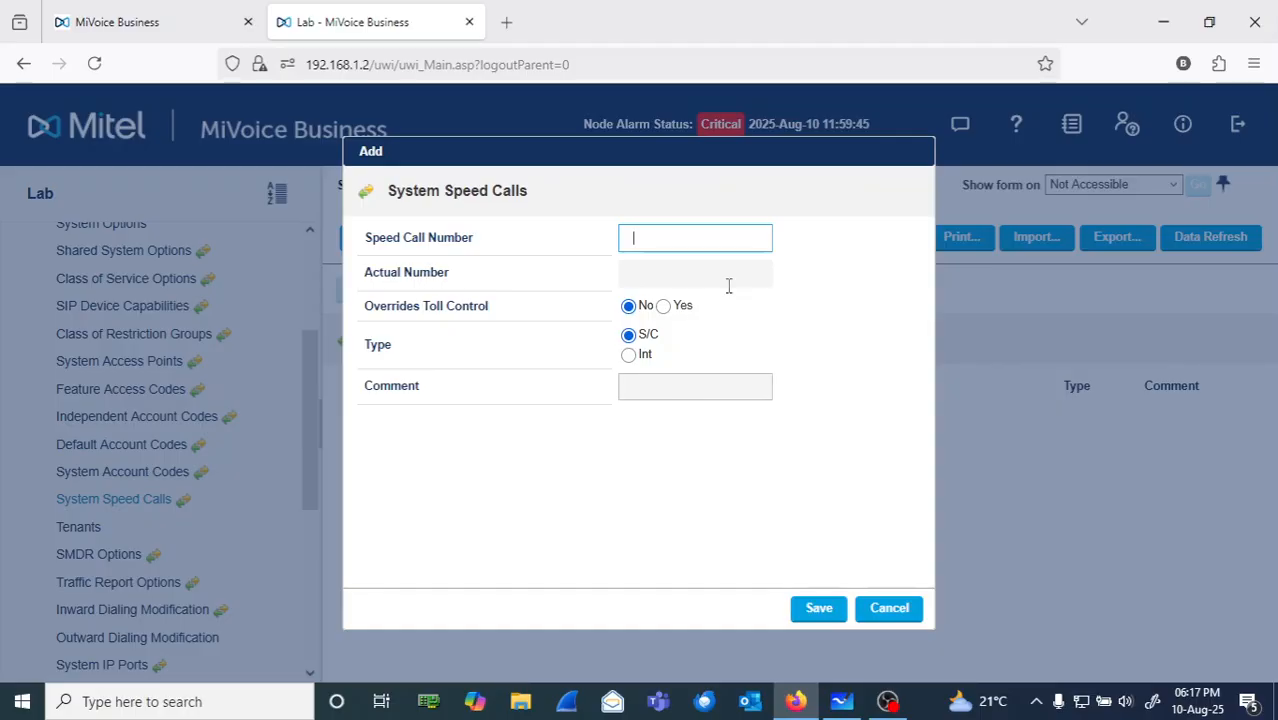
type("39")
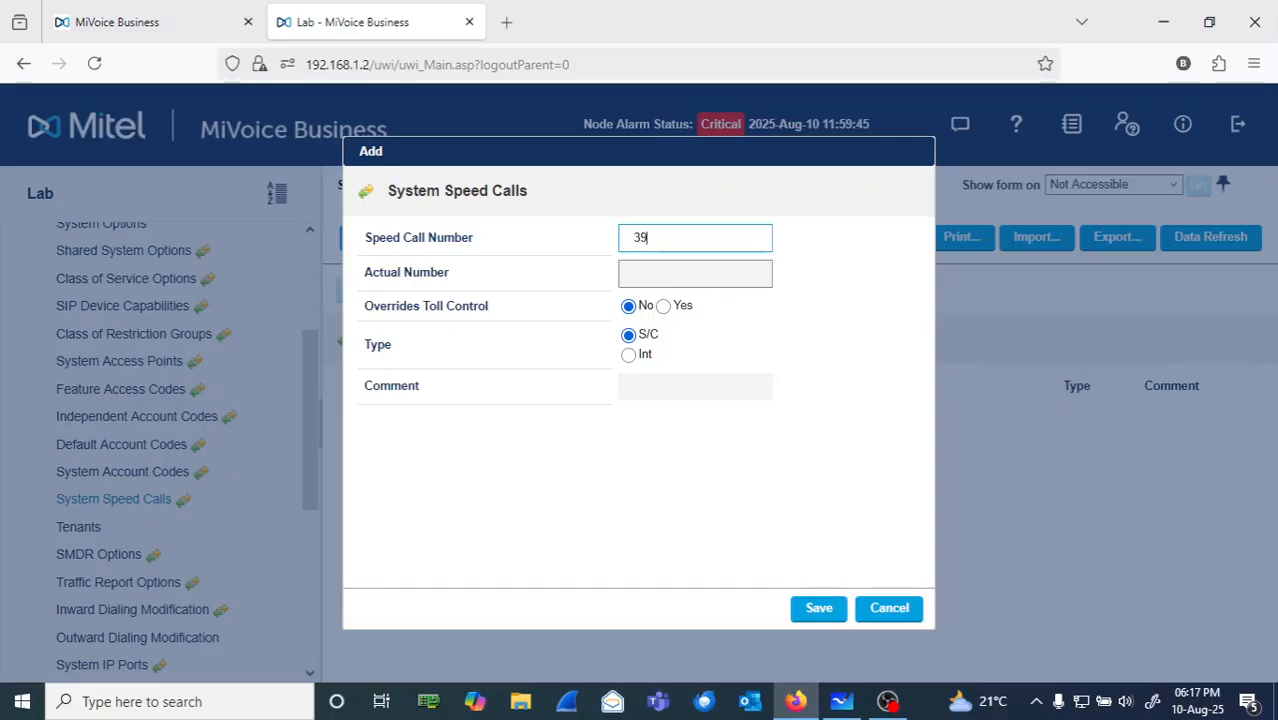
type("58000")
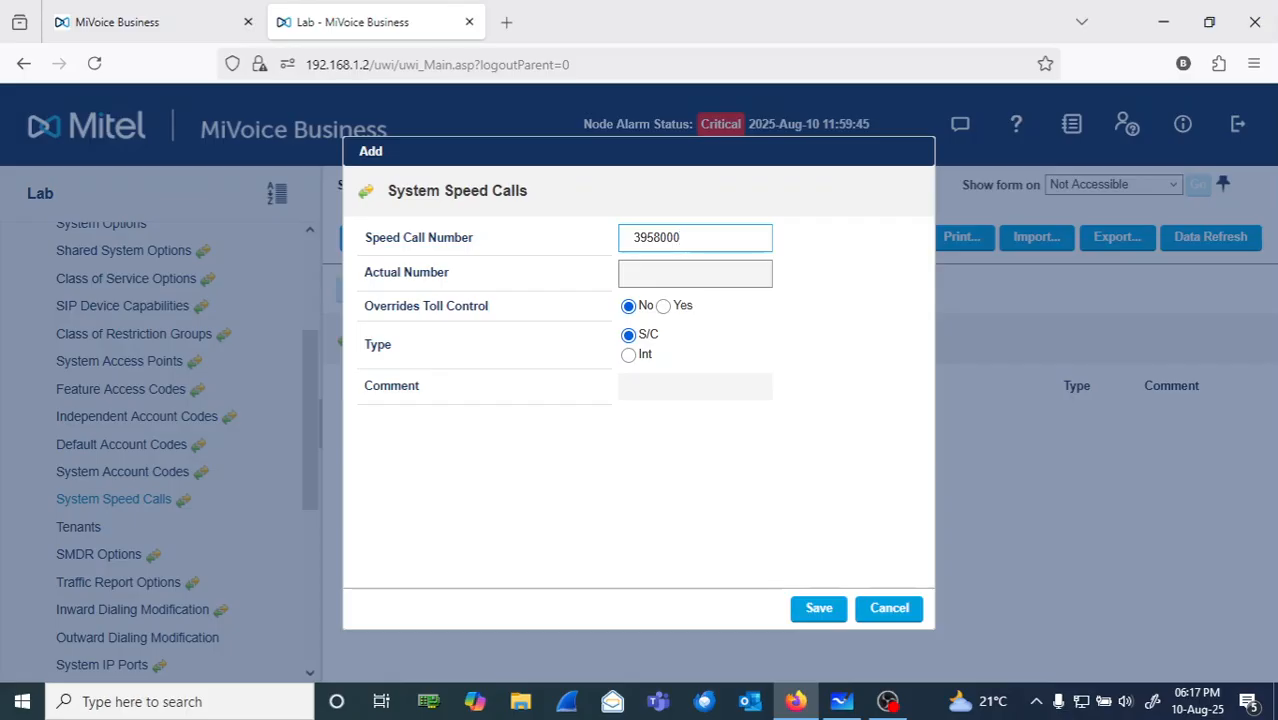
left_click(719, 266)
type("20")
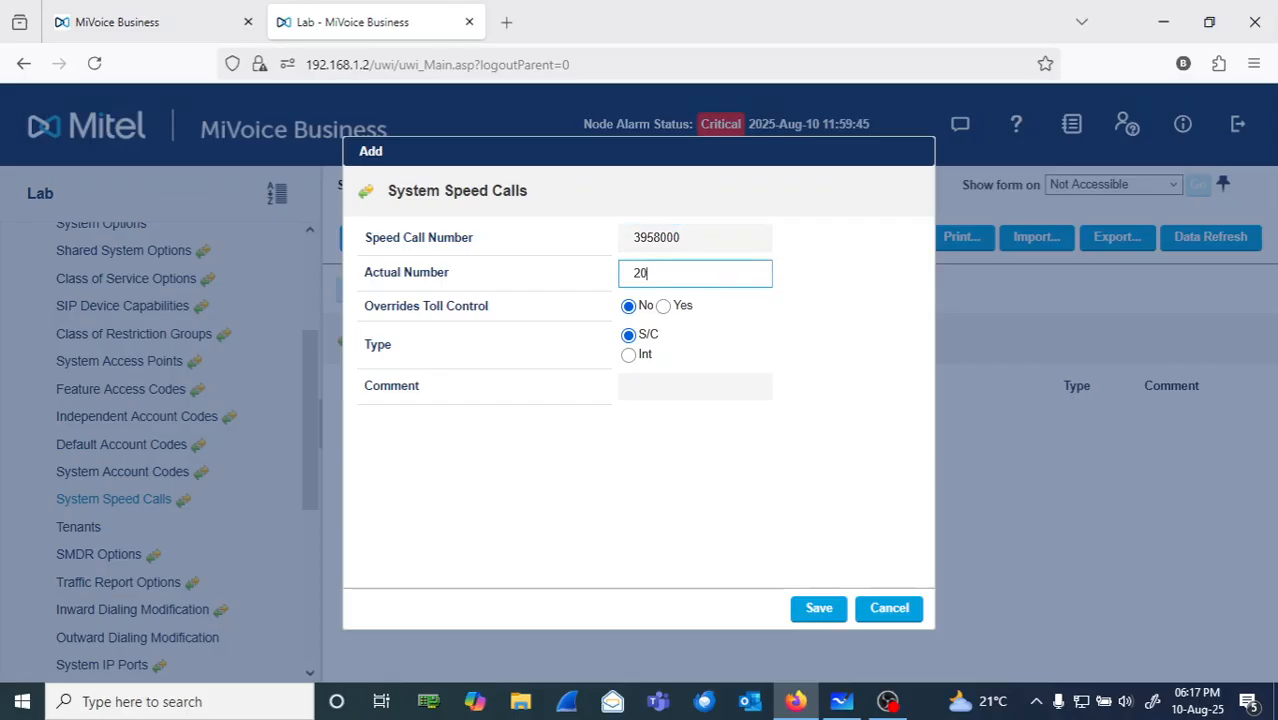
type("01")
Set the speed call to override toll control, enter the comment "BTCsip Incoming Calls", and save the entry
left_click(663, 306)
left_click(631, 390)
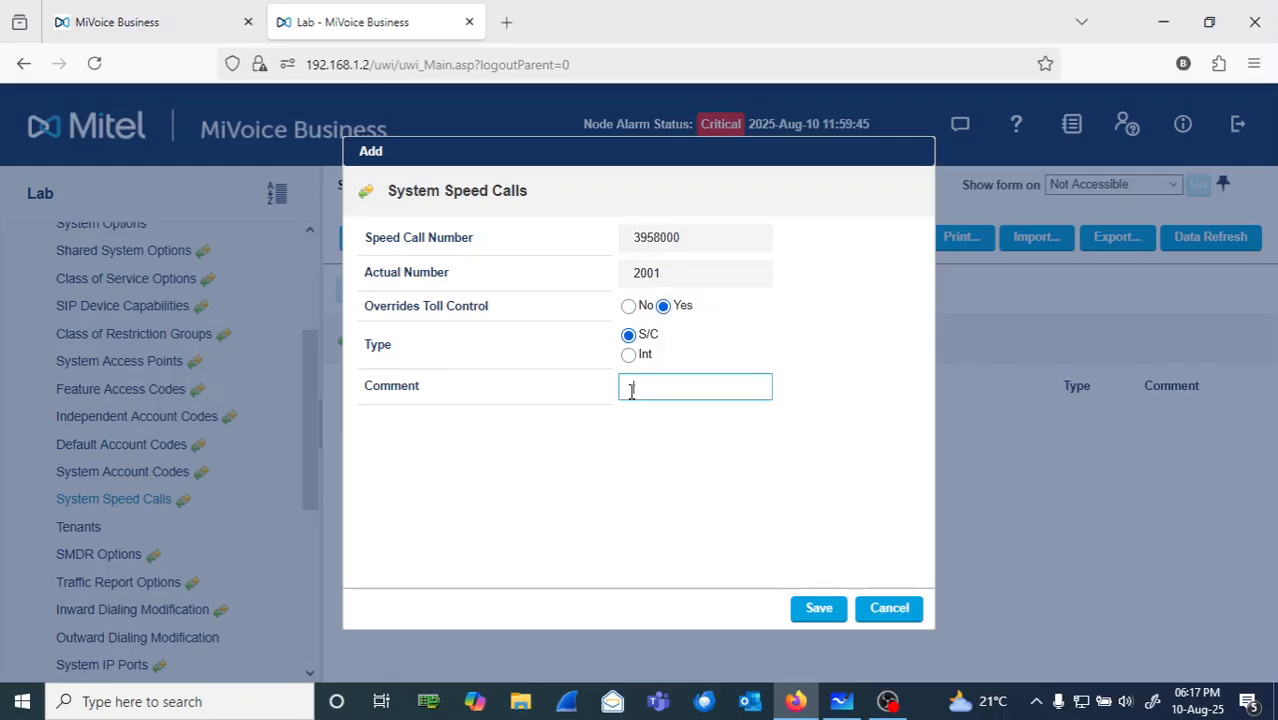
type("Incoming Calls")
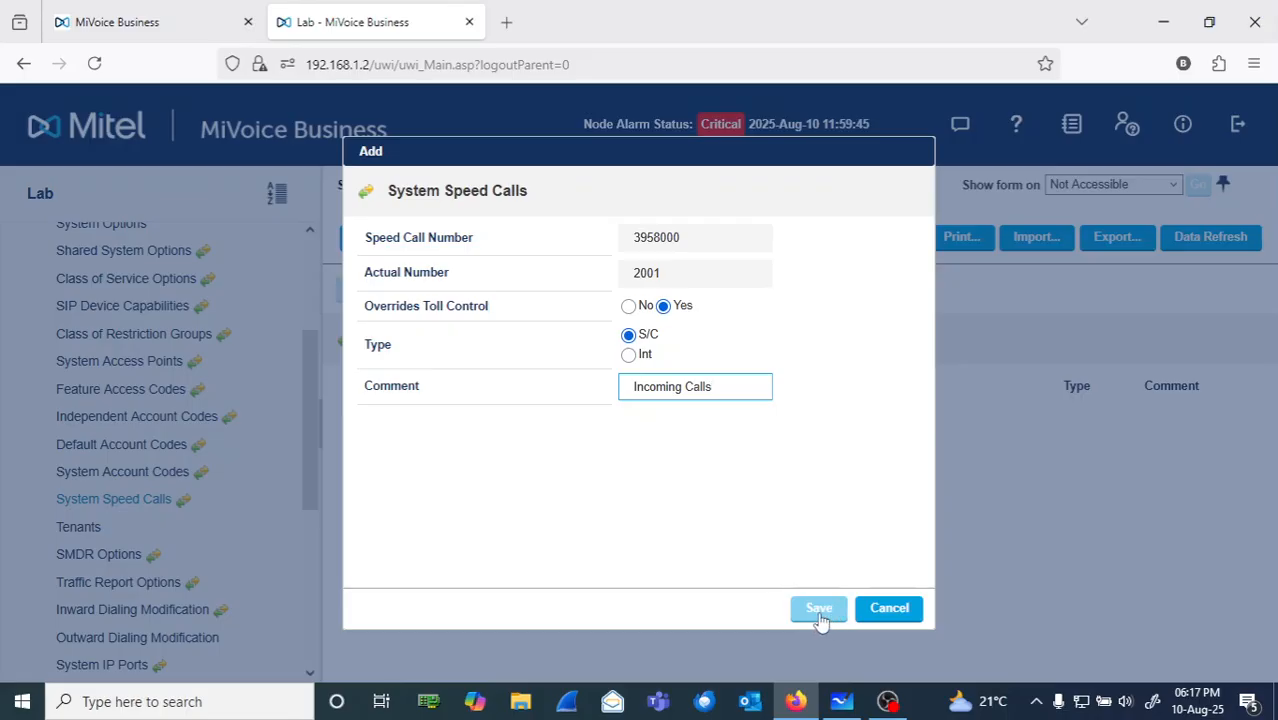
left_click(632, 388)
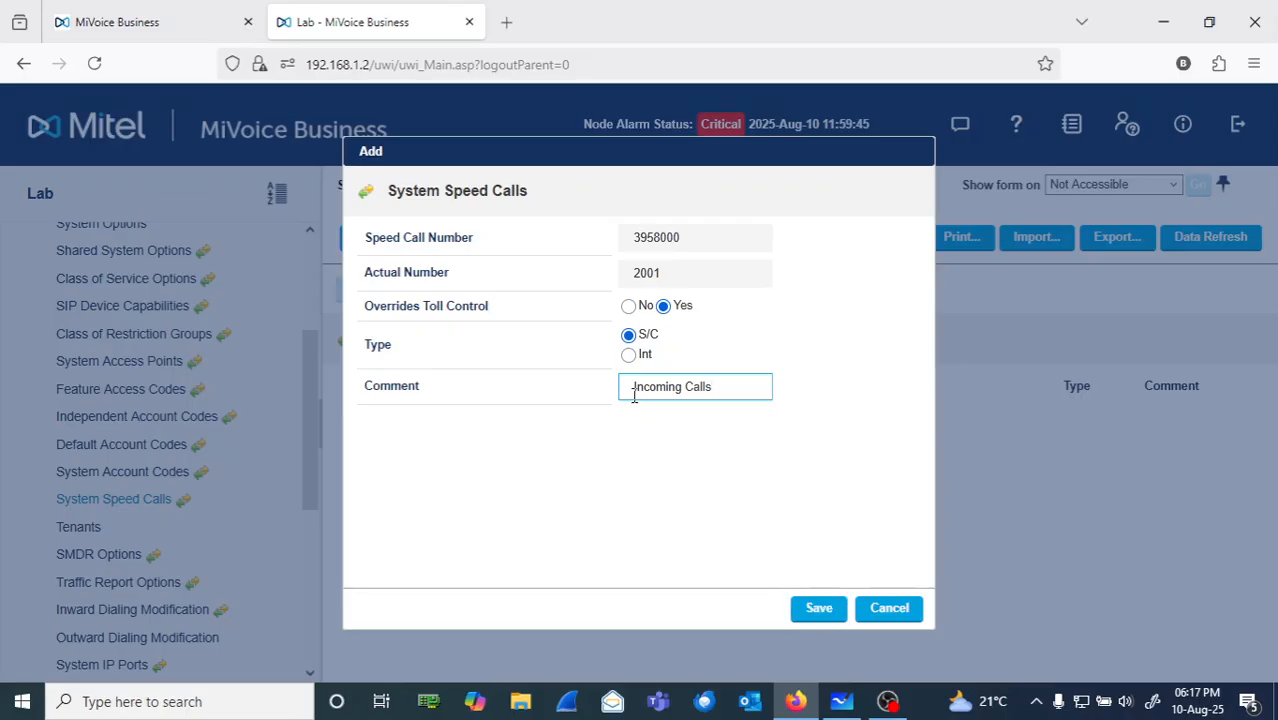
type("BTCsip")
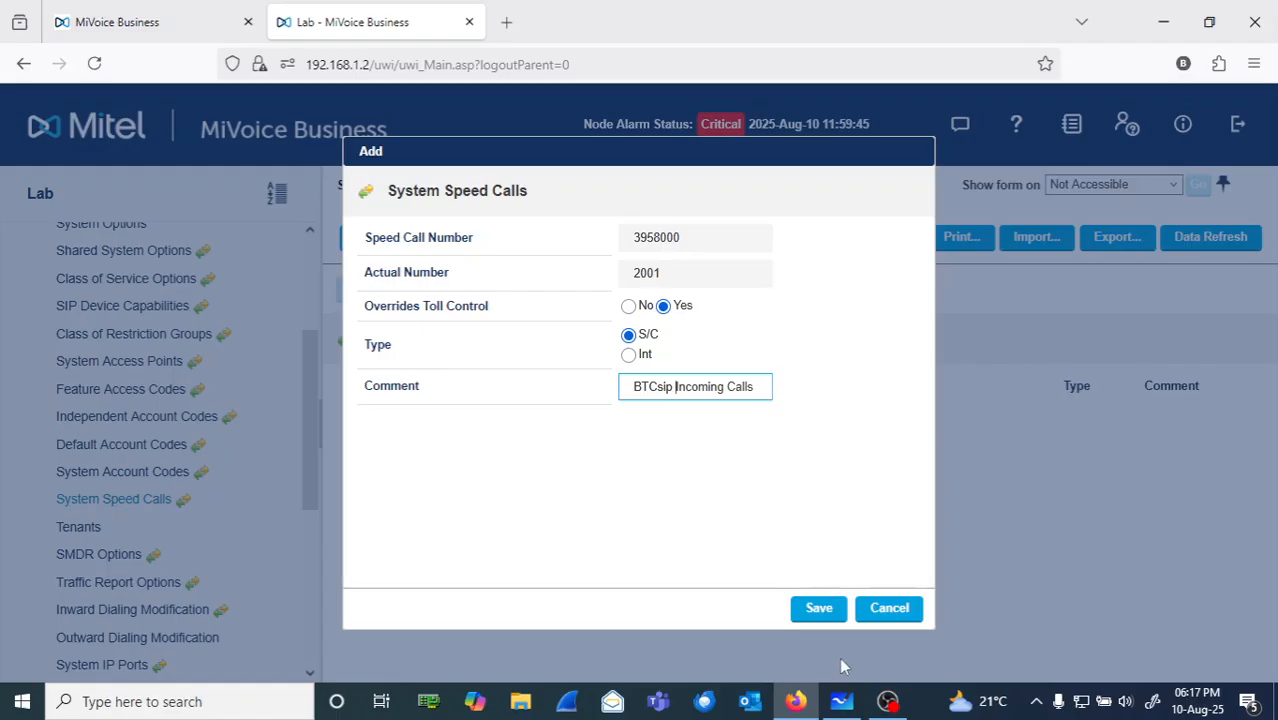
left_click(821, 614)
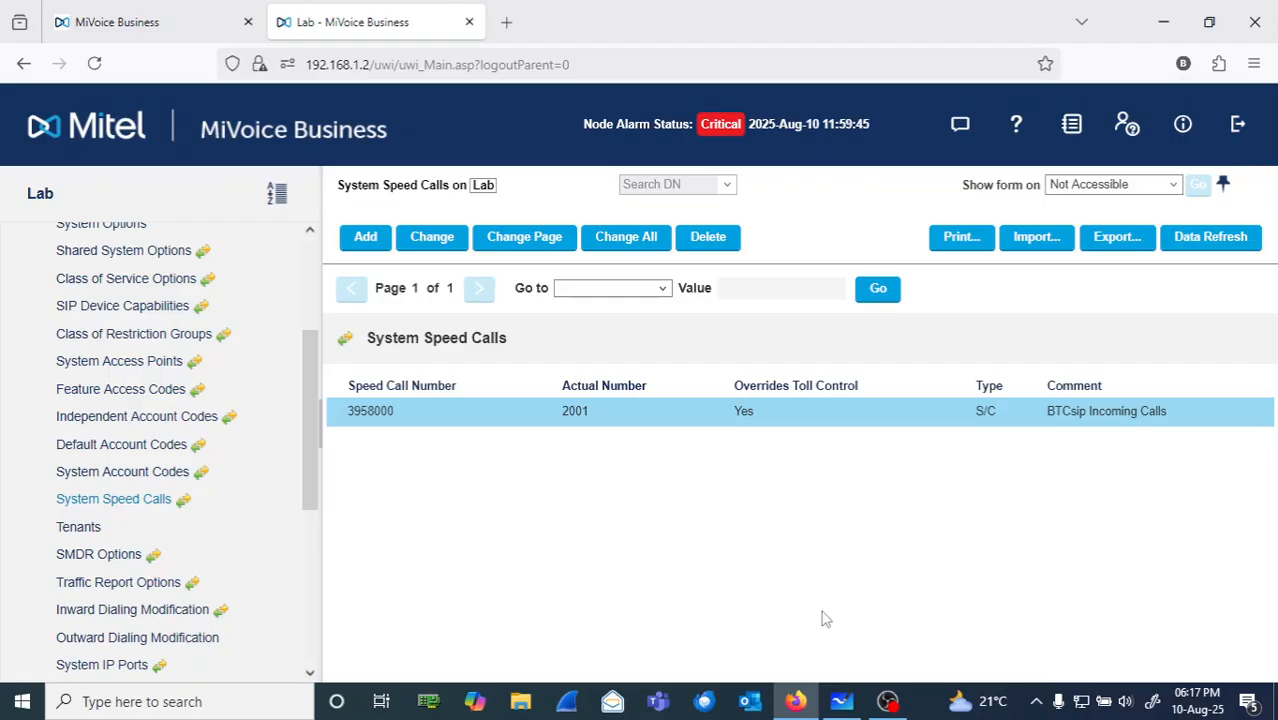
Open Trunk Attributes and review the dial-in incoming digit modification settings of the BTCsip trunk service
left_click_drag(311, 388, 313, 269)
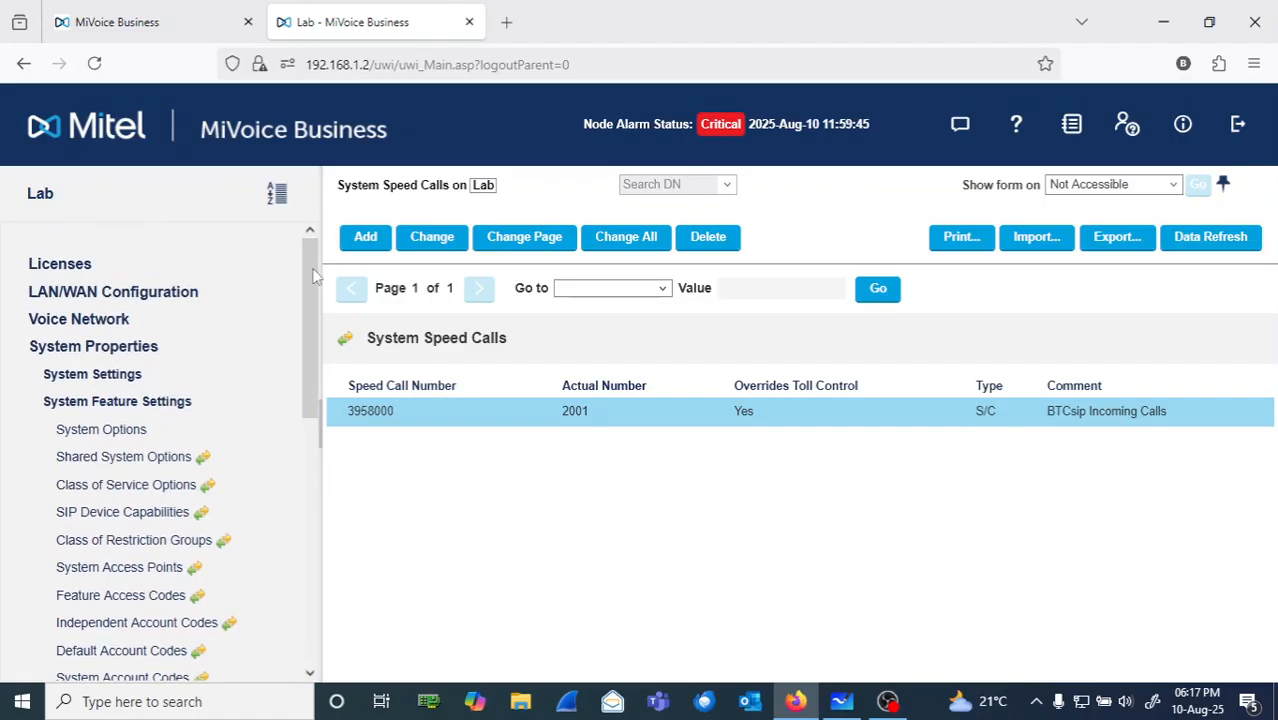
left_click(82, 322)
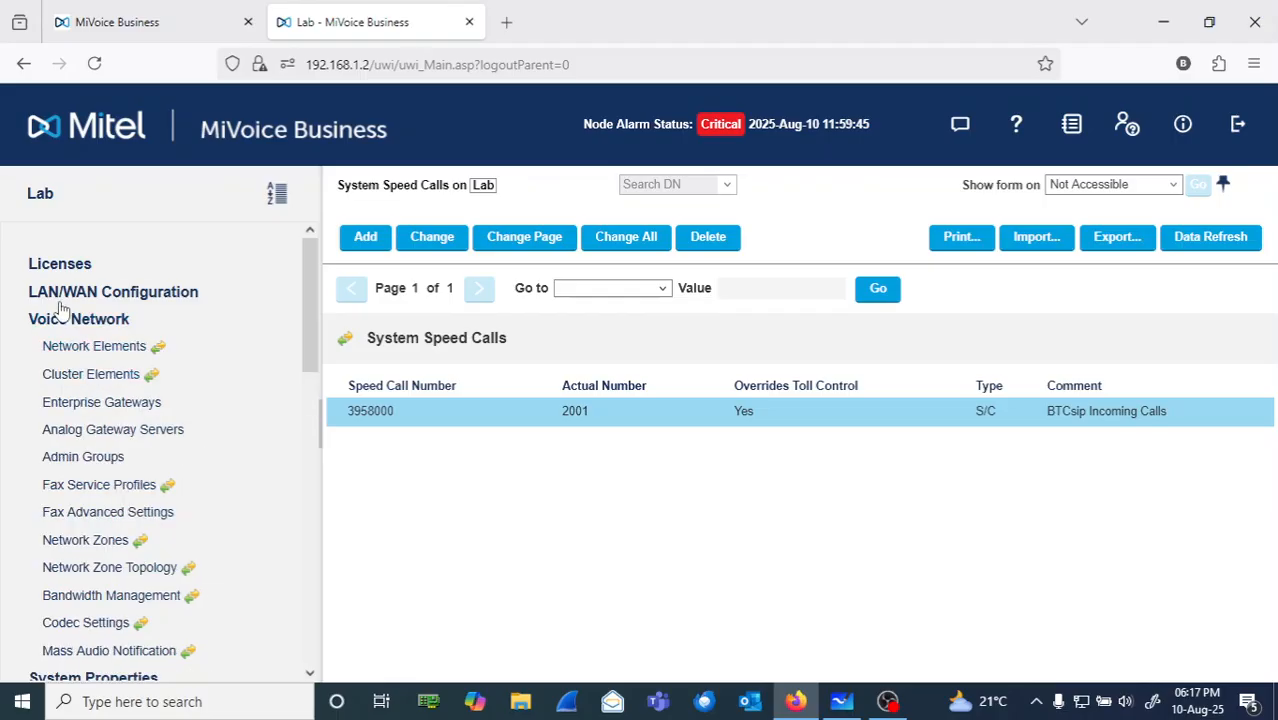
left_click(71, 325)
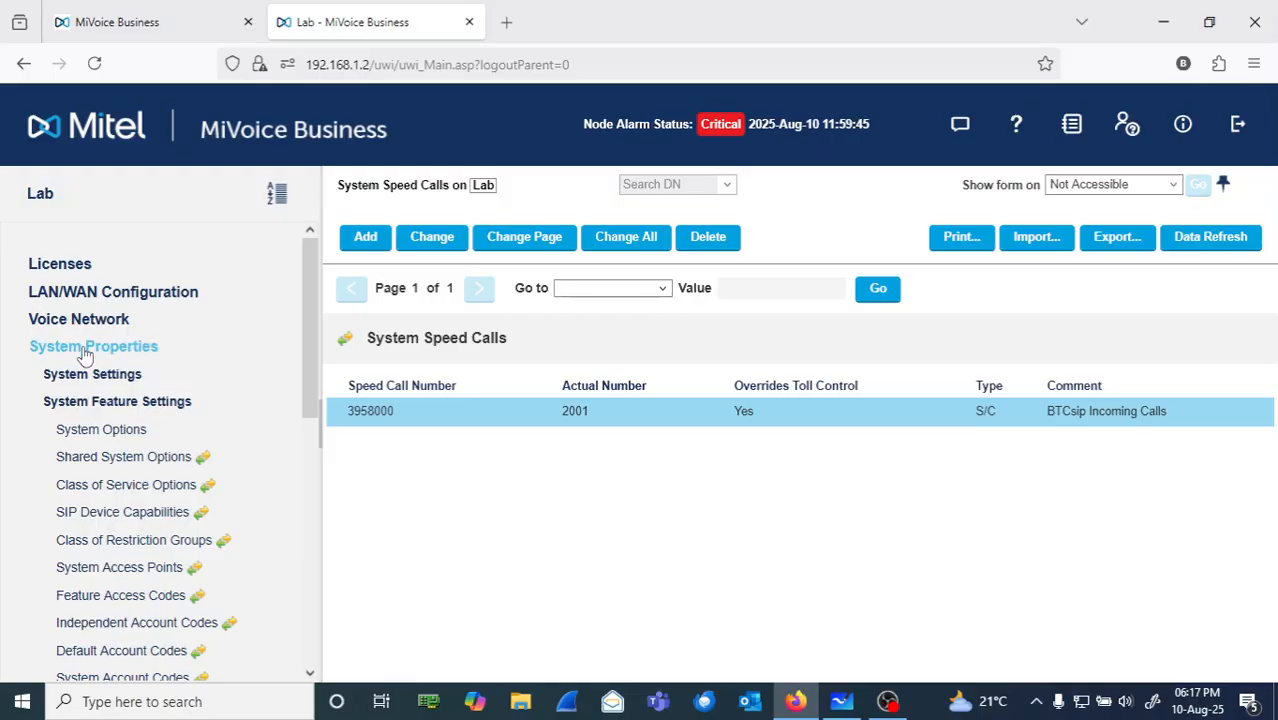
left_click(86, 354)
left_click(50, 401)
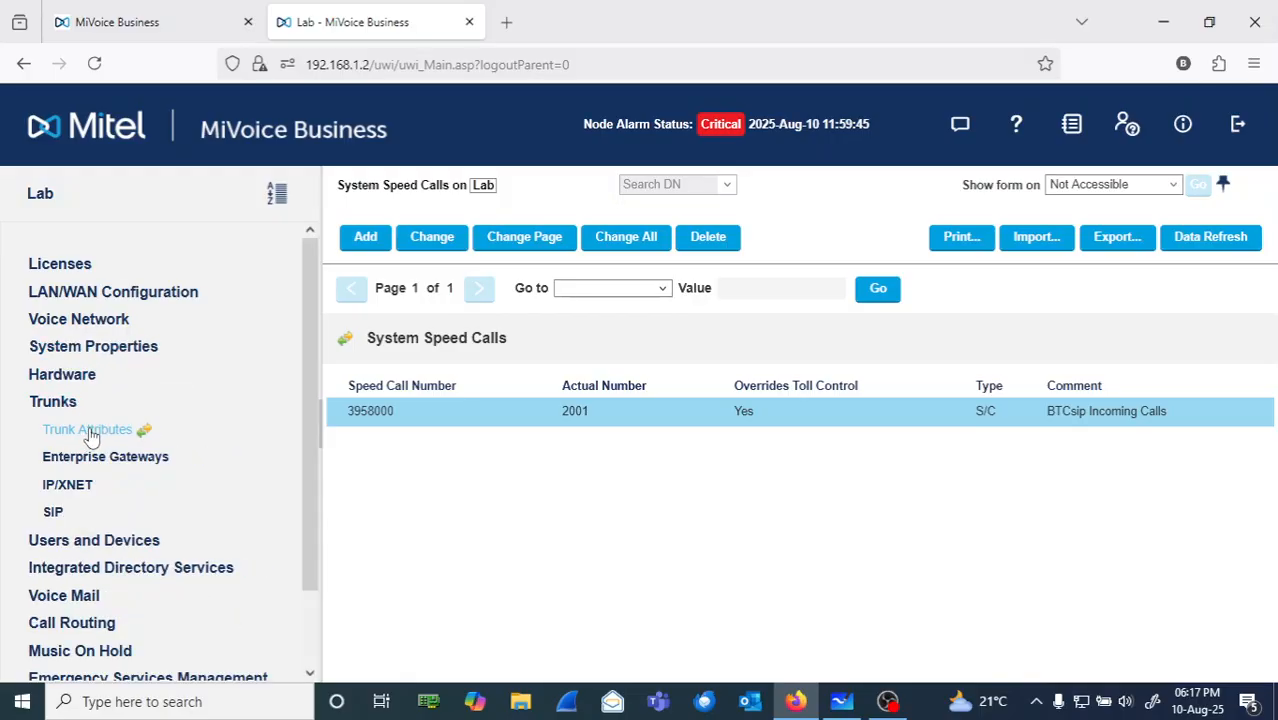
left_click(70, 430)
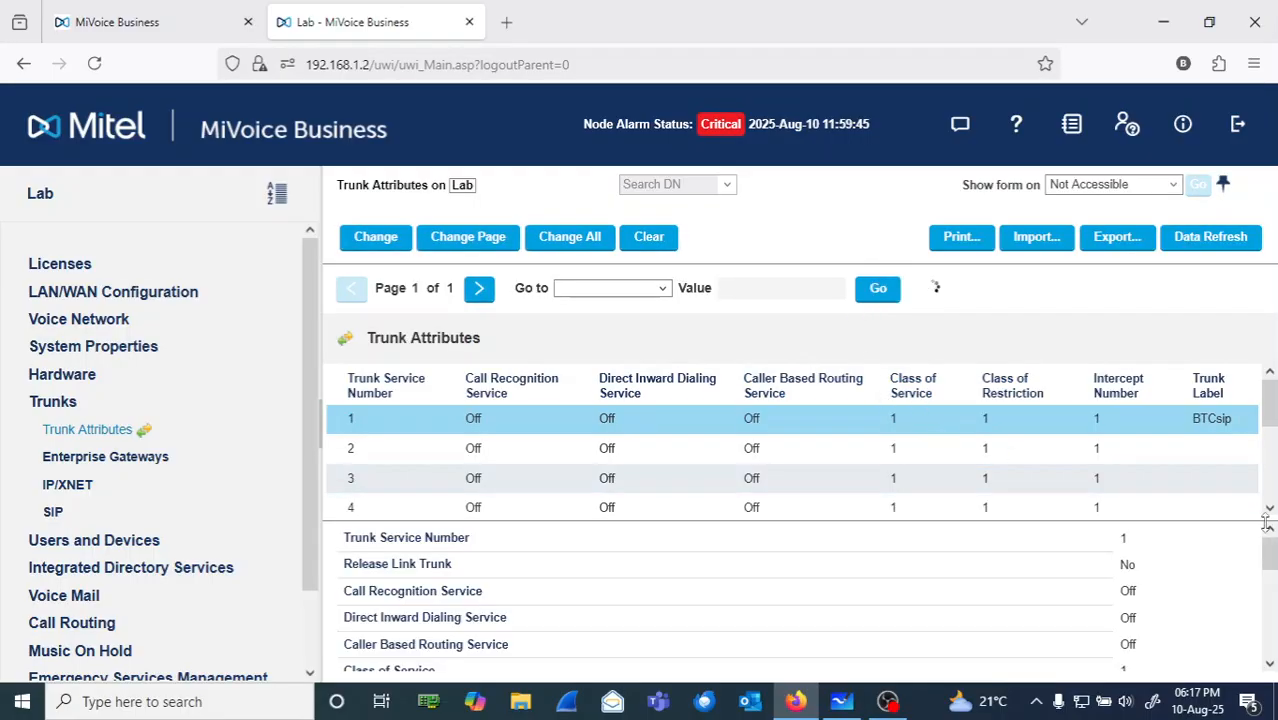
left_click_drag(1270, 548, 1273, 637)
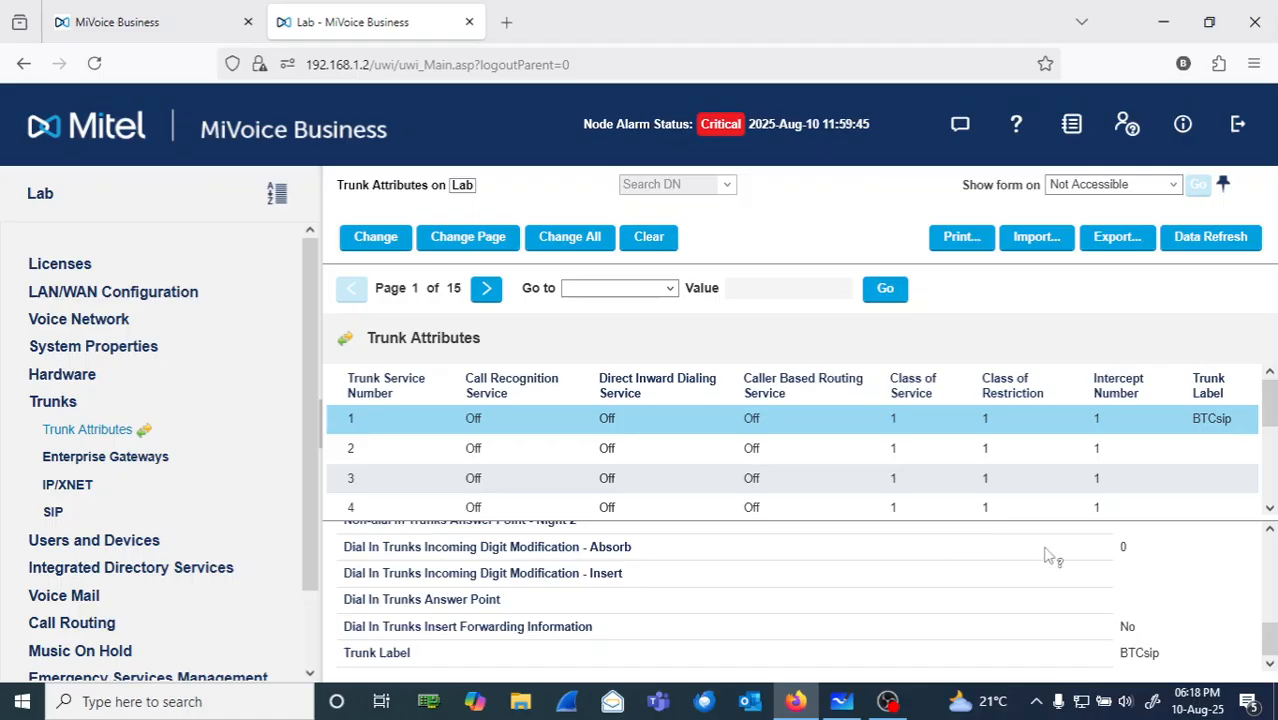
mouse_move(1047, 555)
mouse_move(807, 571)
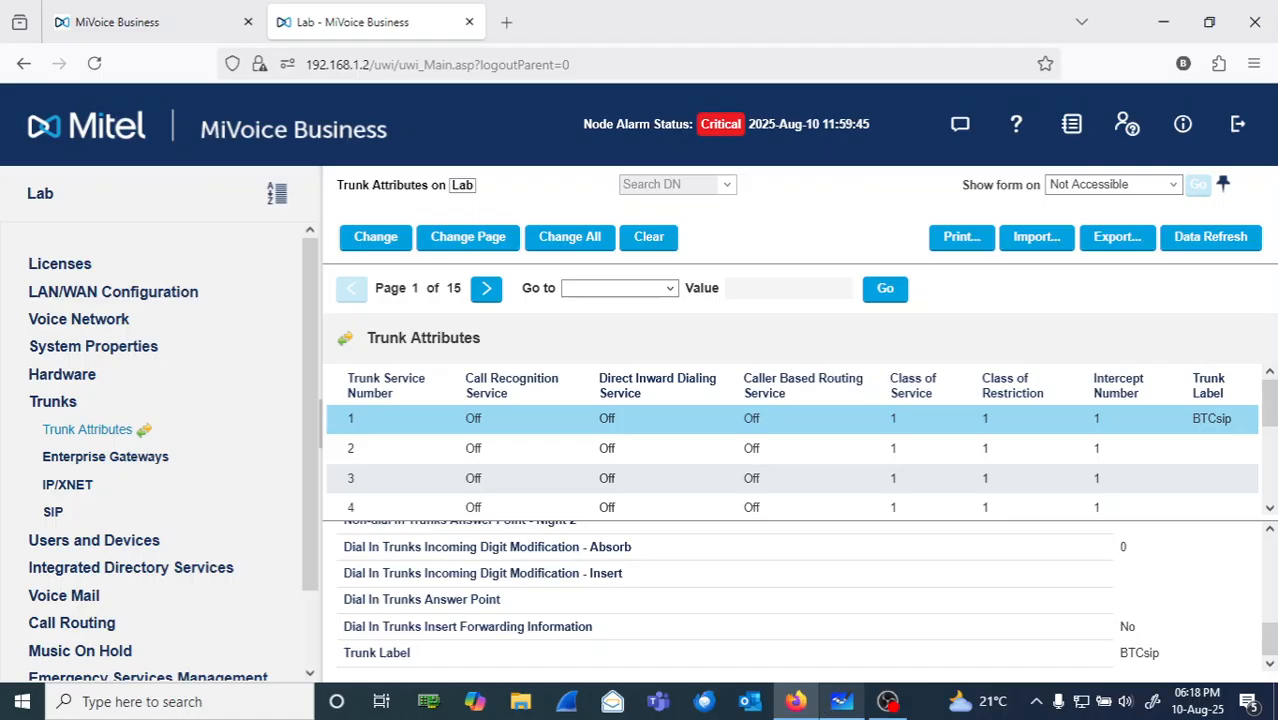
Switch to Microsoft Whiteboard and choose the blue pen for inking on the network diagram
left_click(840, 700)
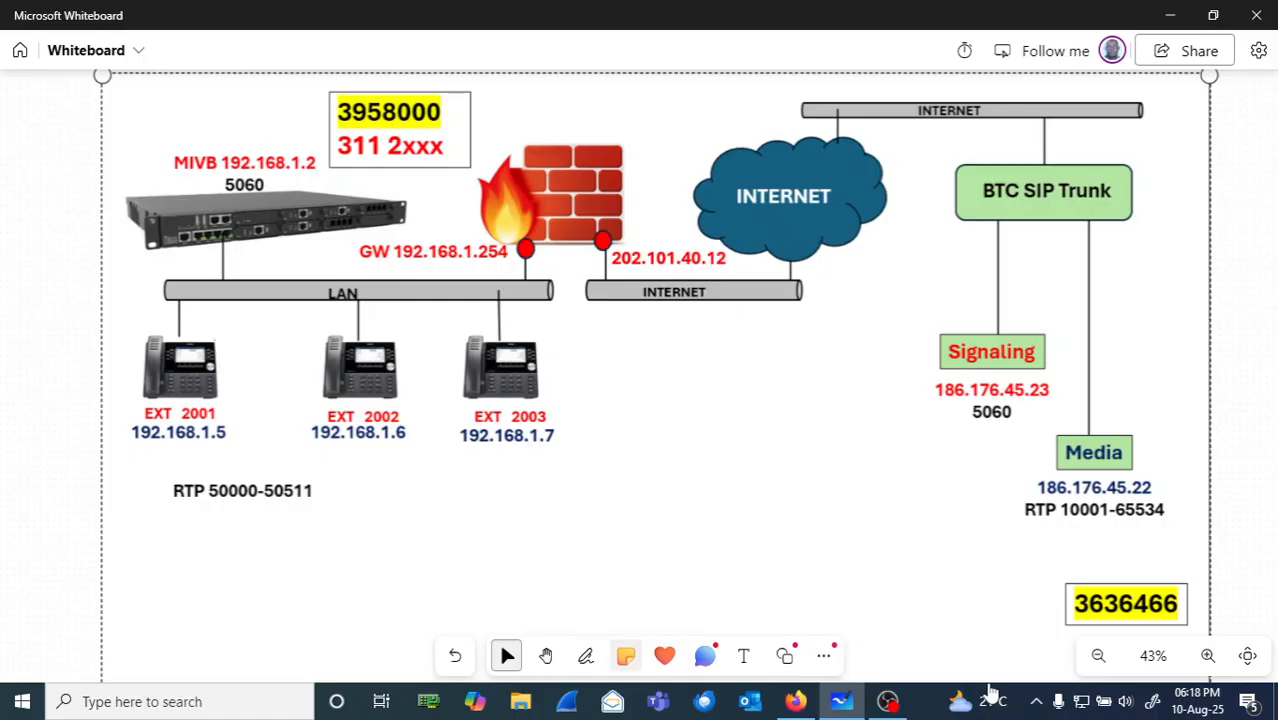
left_click(585, 655)
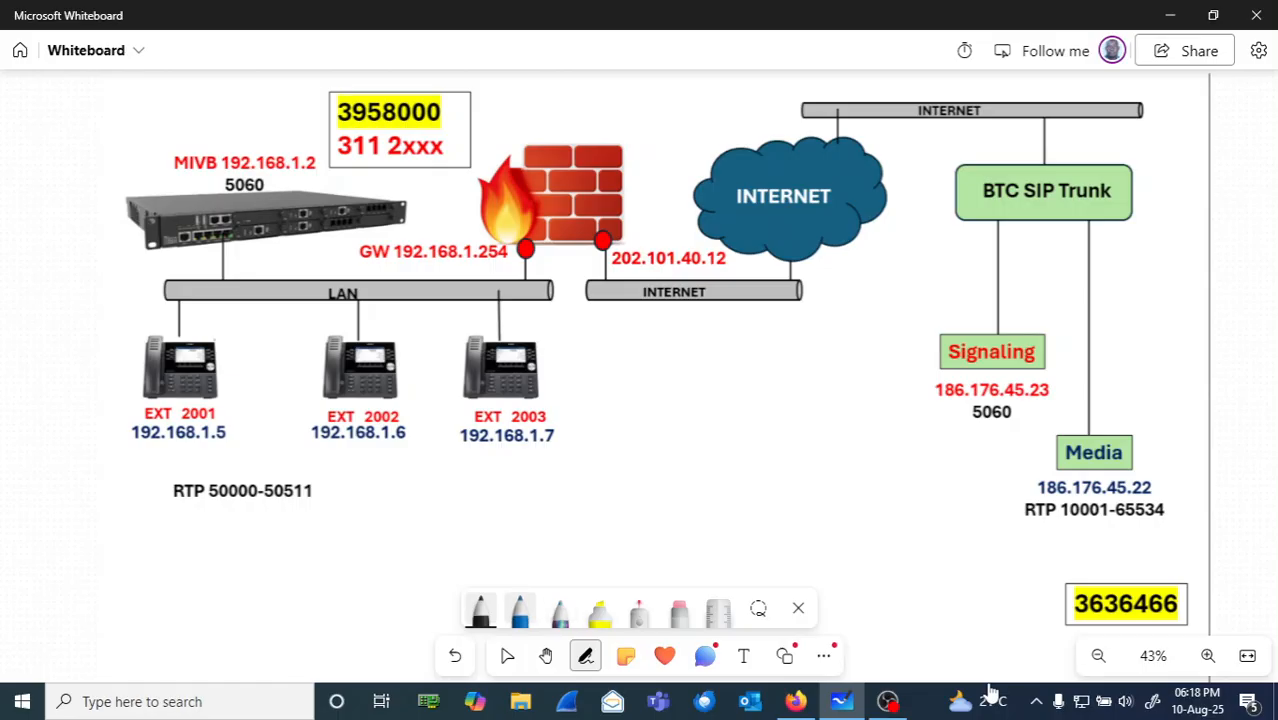
left_click(519, 610)
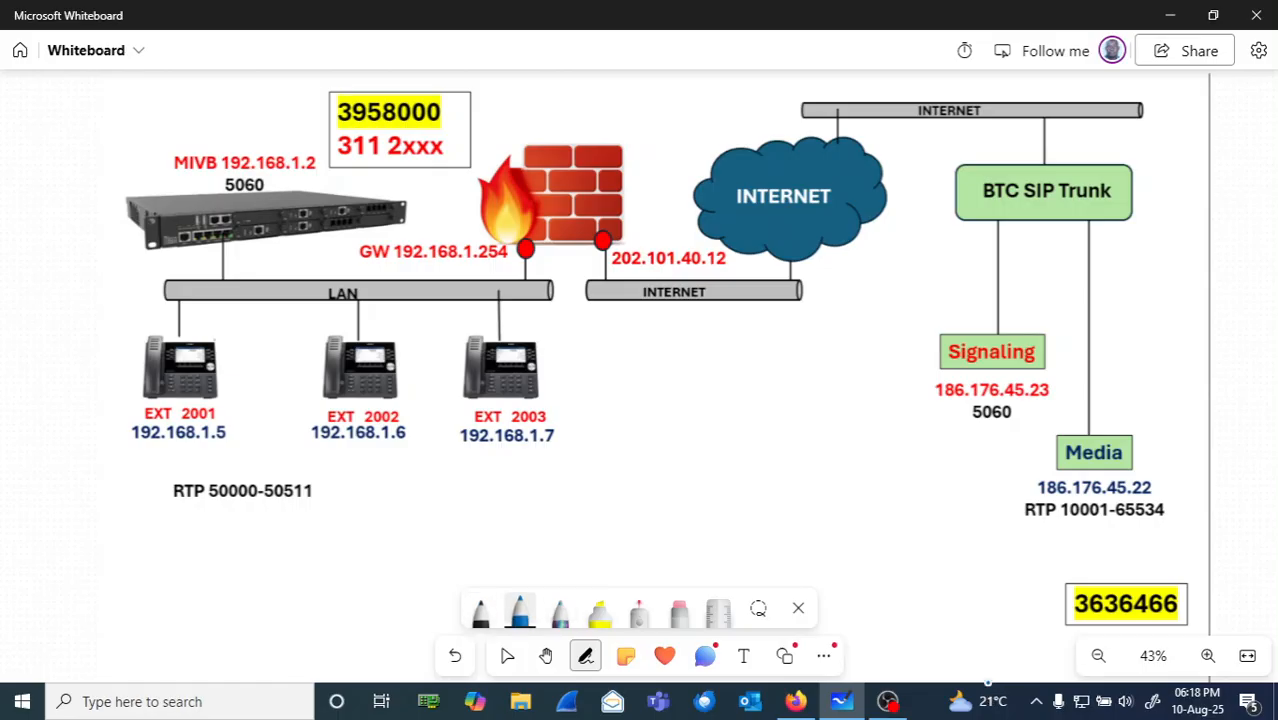
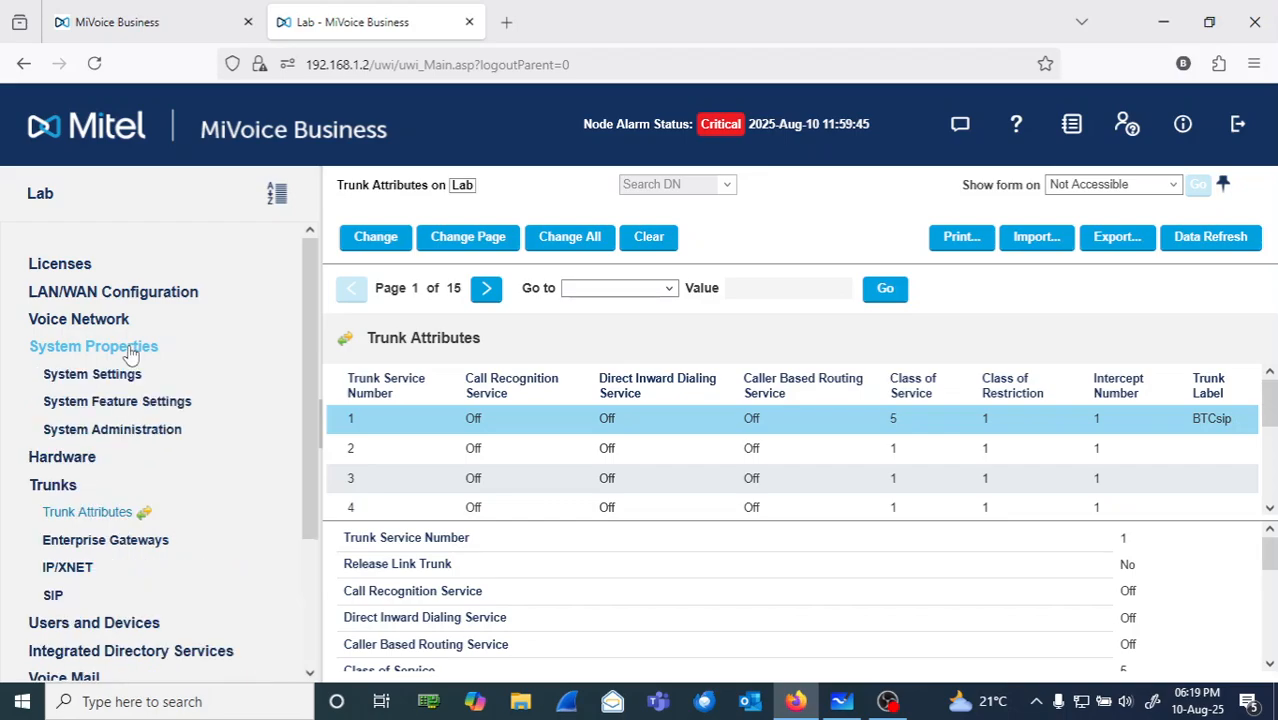
Look up the BTCsip entry's number in the Class of Service Options
left_click(150, 403)
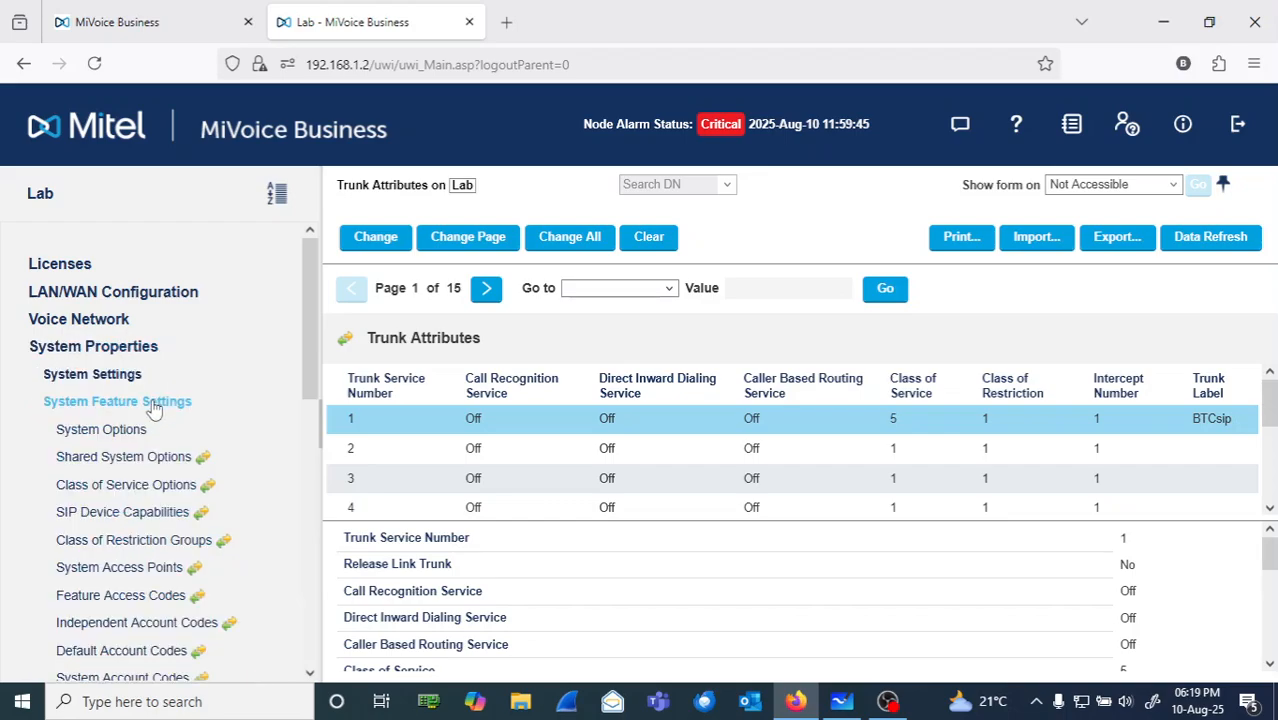
left_click(117, 486)
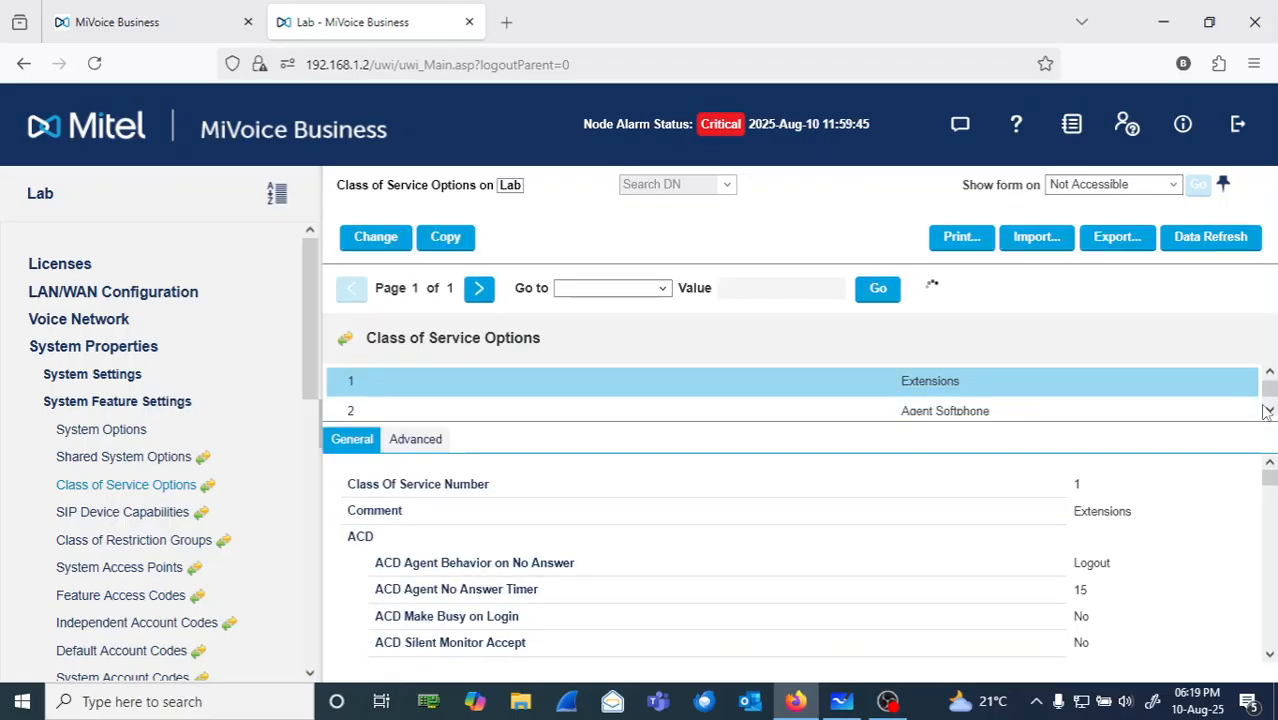
scroll(1270, 414, "down", 1)
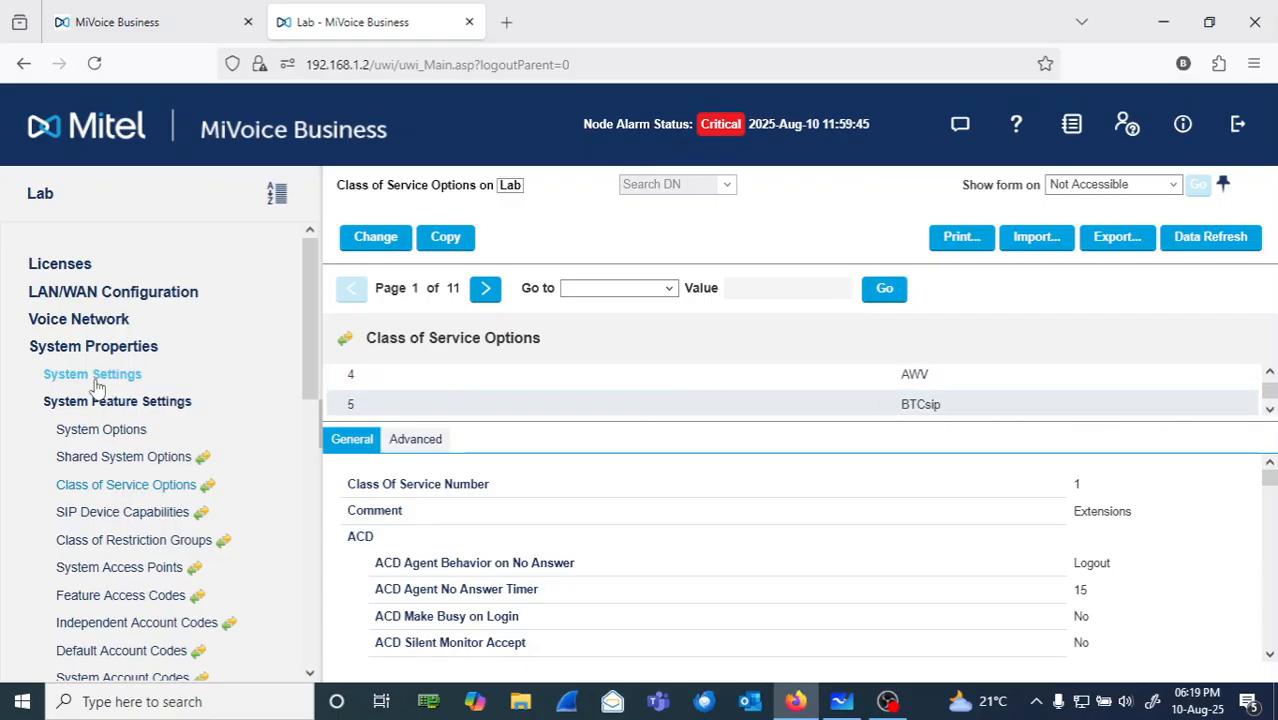
Reopen trunk service 1 in Trunk Attributes, check Class of Service 5 and incoming digit Absorb 0, and save the form
left_click(80, 347)
left_click(90, 440)
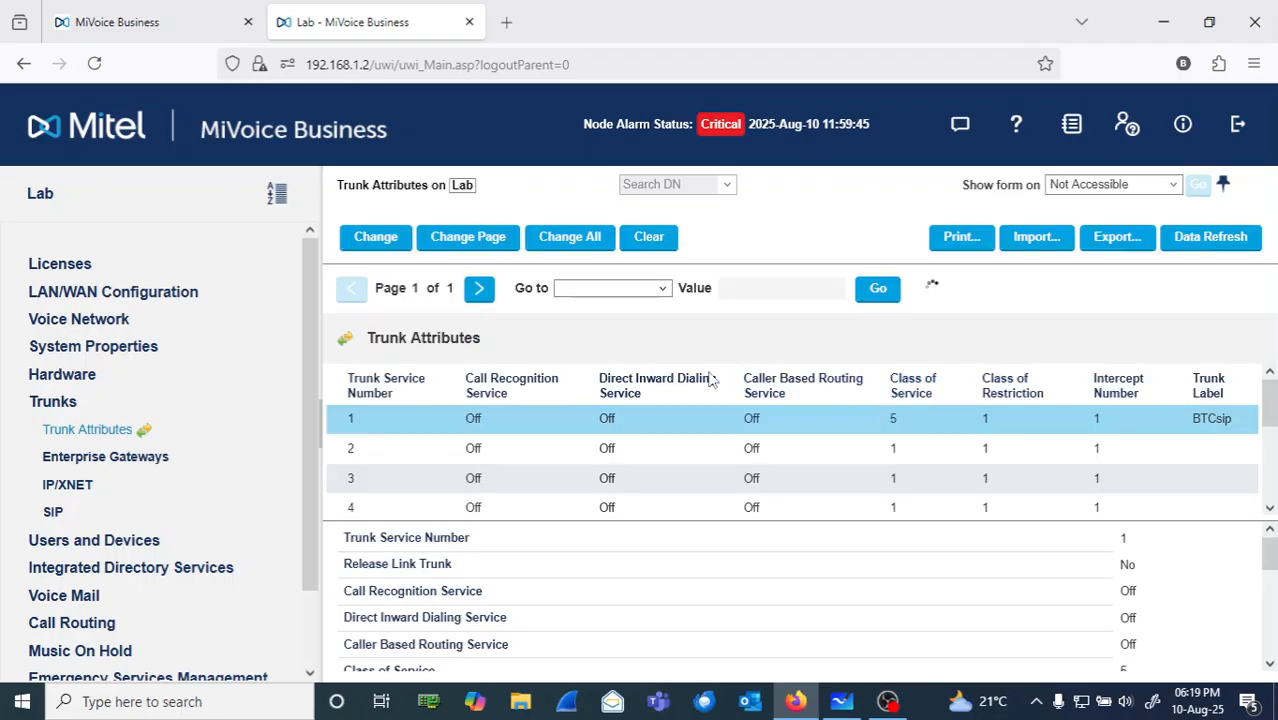
double_click(918, 428)
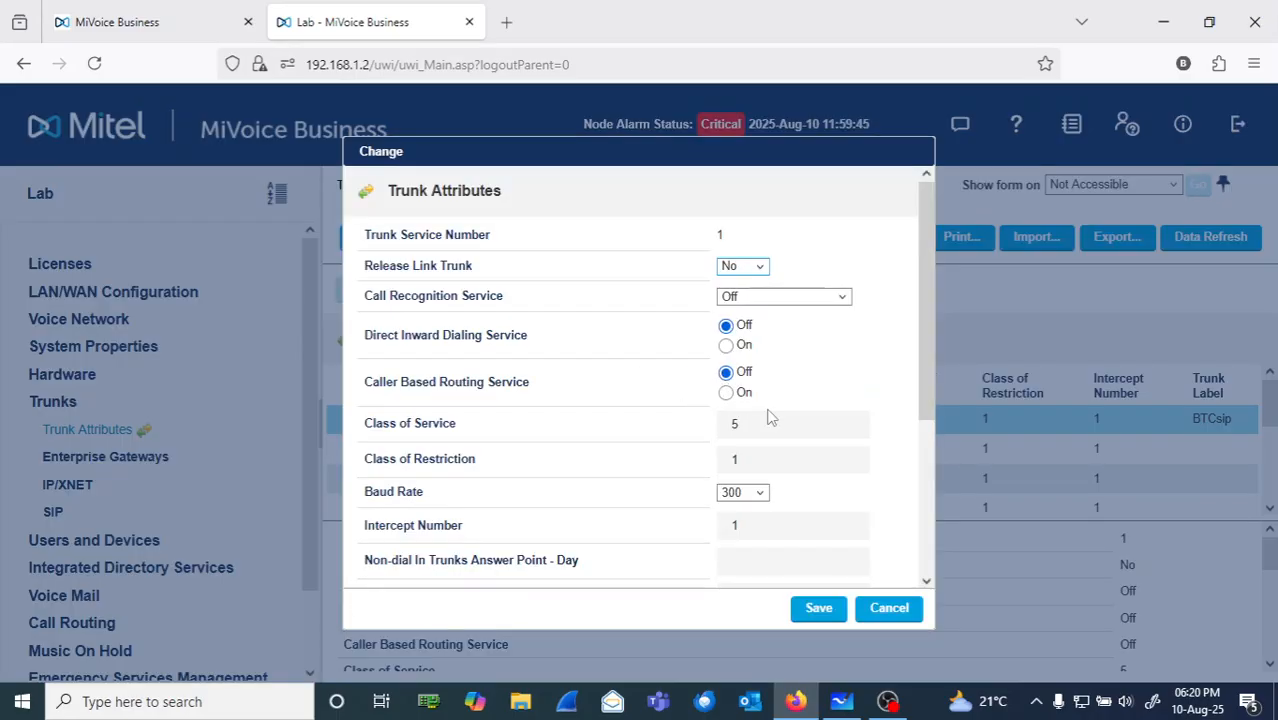
left_click_drag(745, 424, 700, 422)
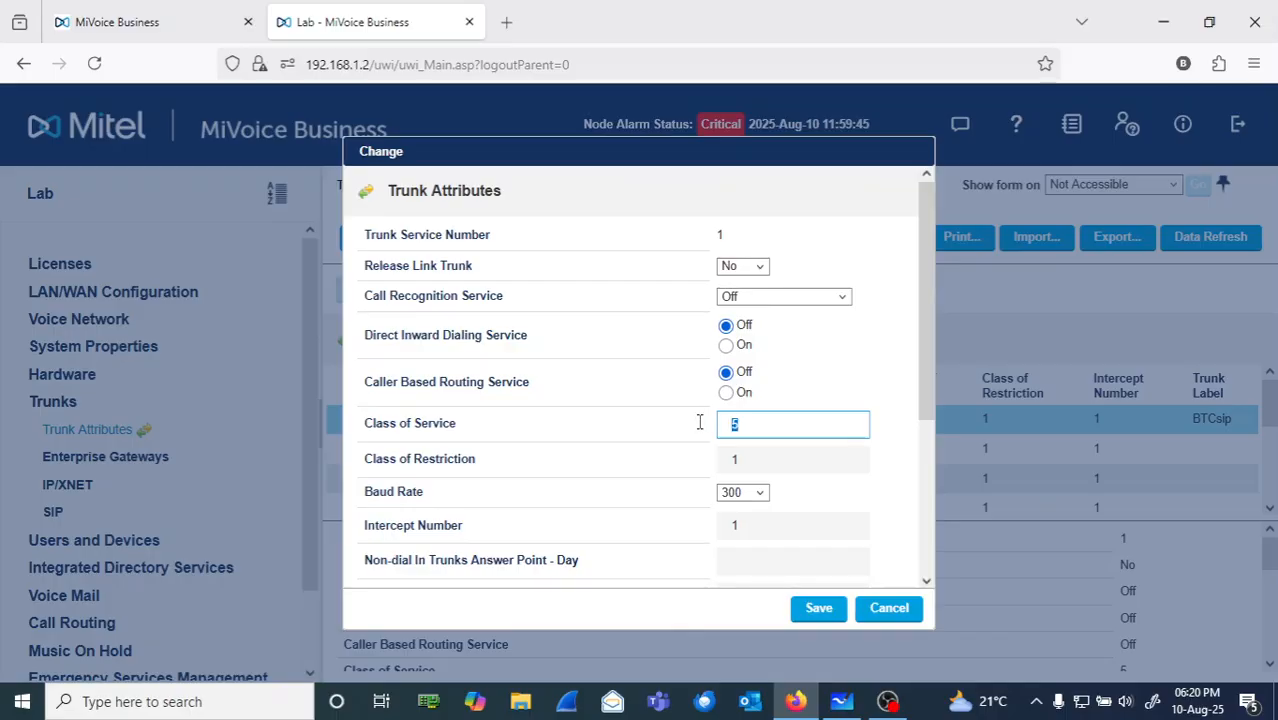
scroll(928, 467, "down", 2)
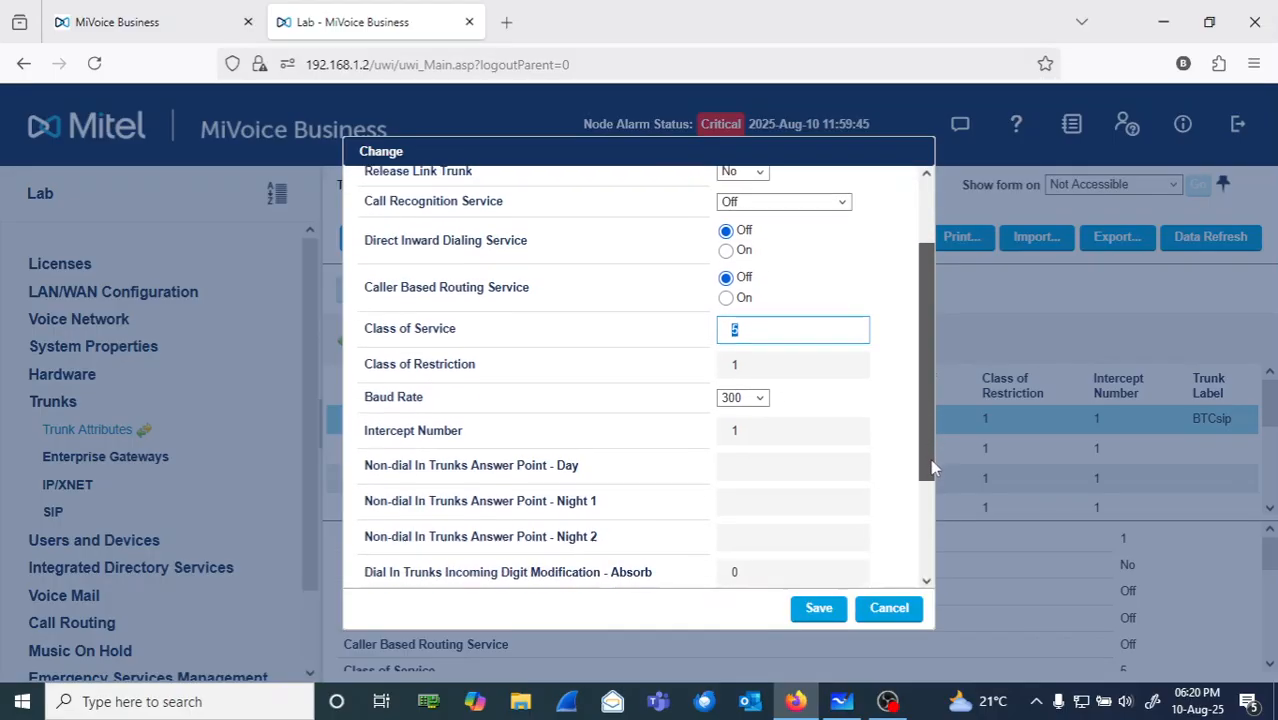
left_click(754, 553)
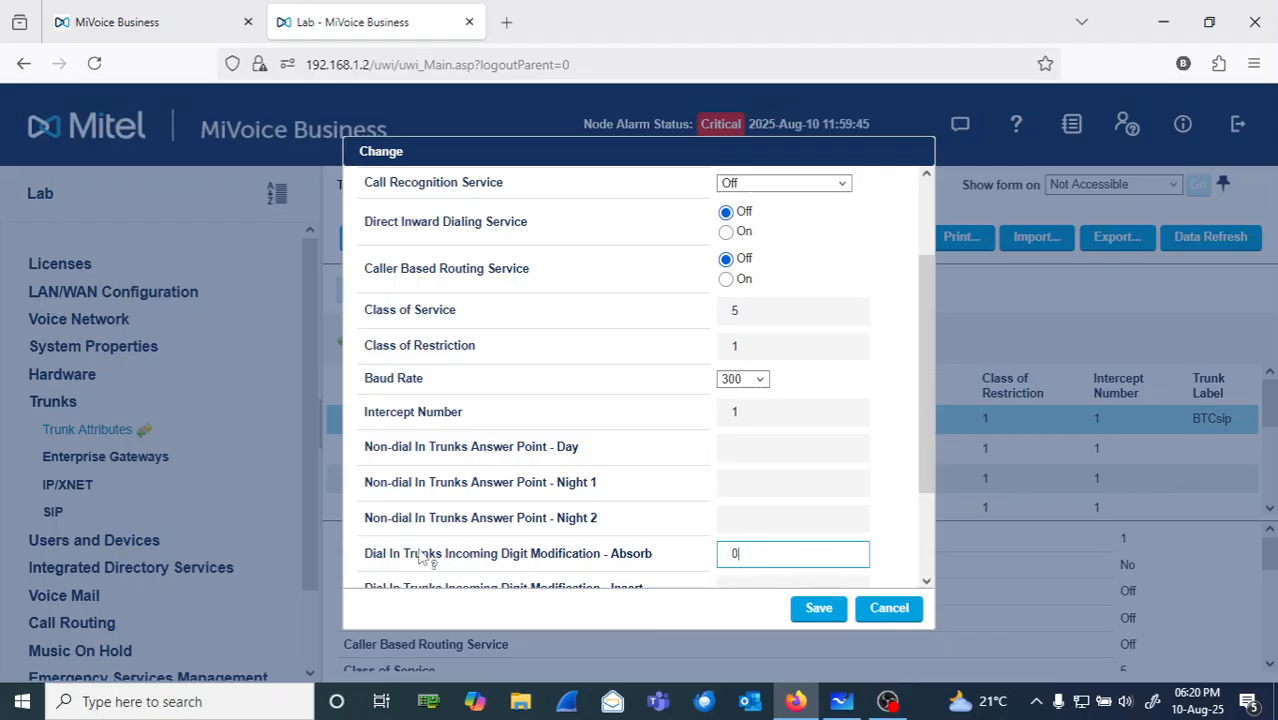
left_click(840, 612)
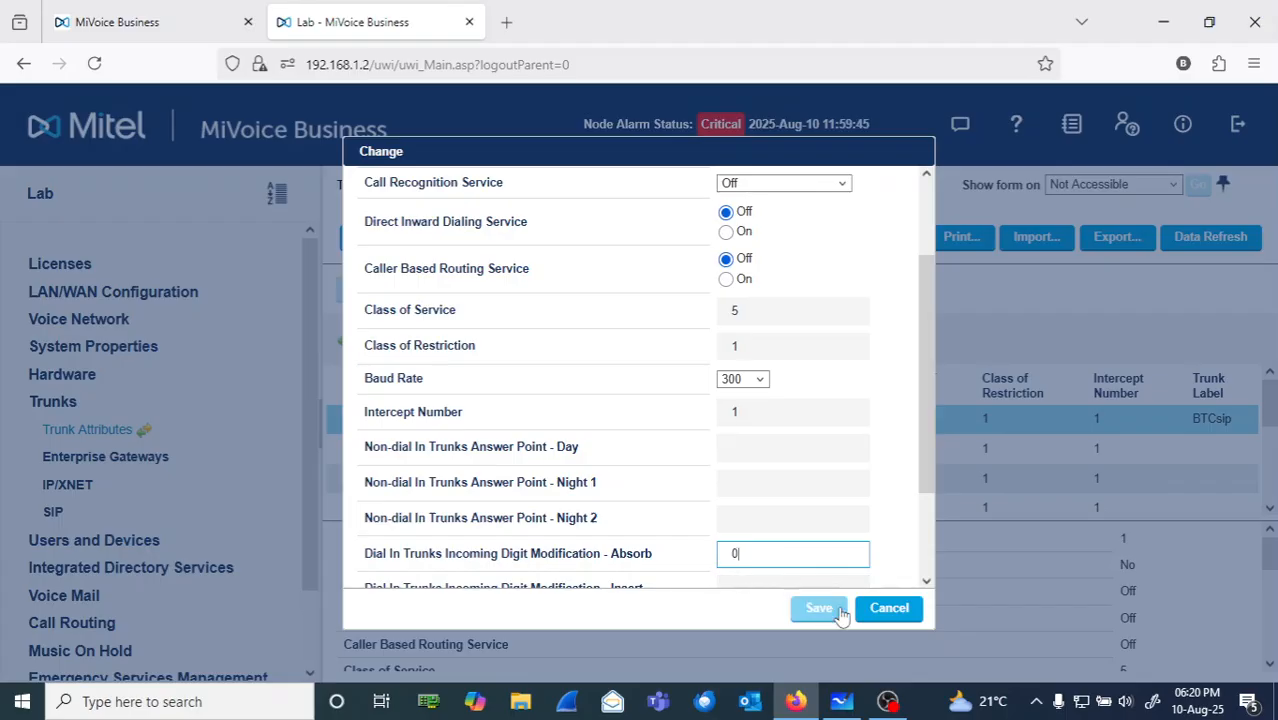
Close the trunk attributes change form, switch to Microsoft Whiteboard and handwrite the heading "BTCsip Configuration" beside the MIVB box
left_click(903, 620)
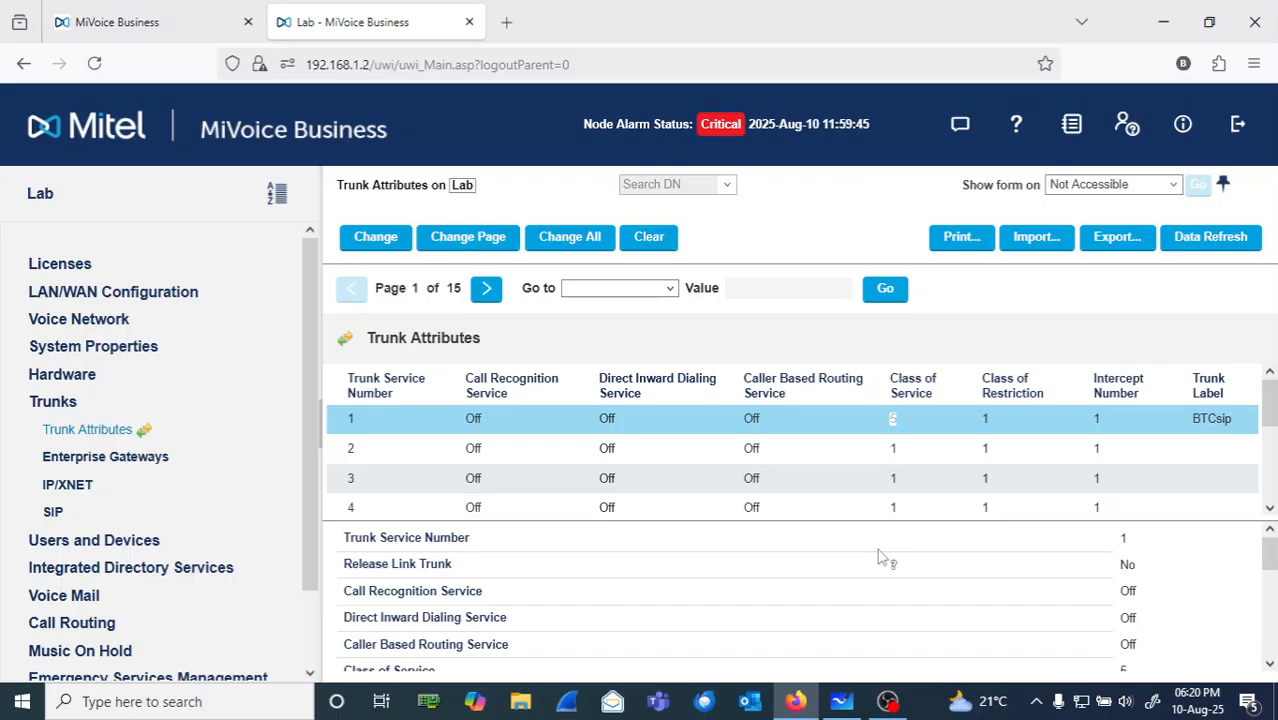
left_click(855, 702)
left_click(585, 655)
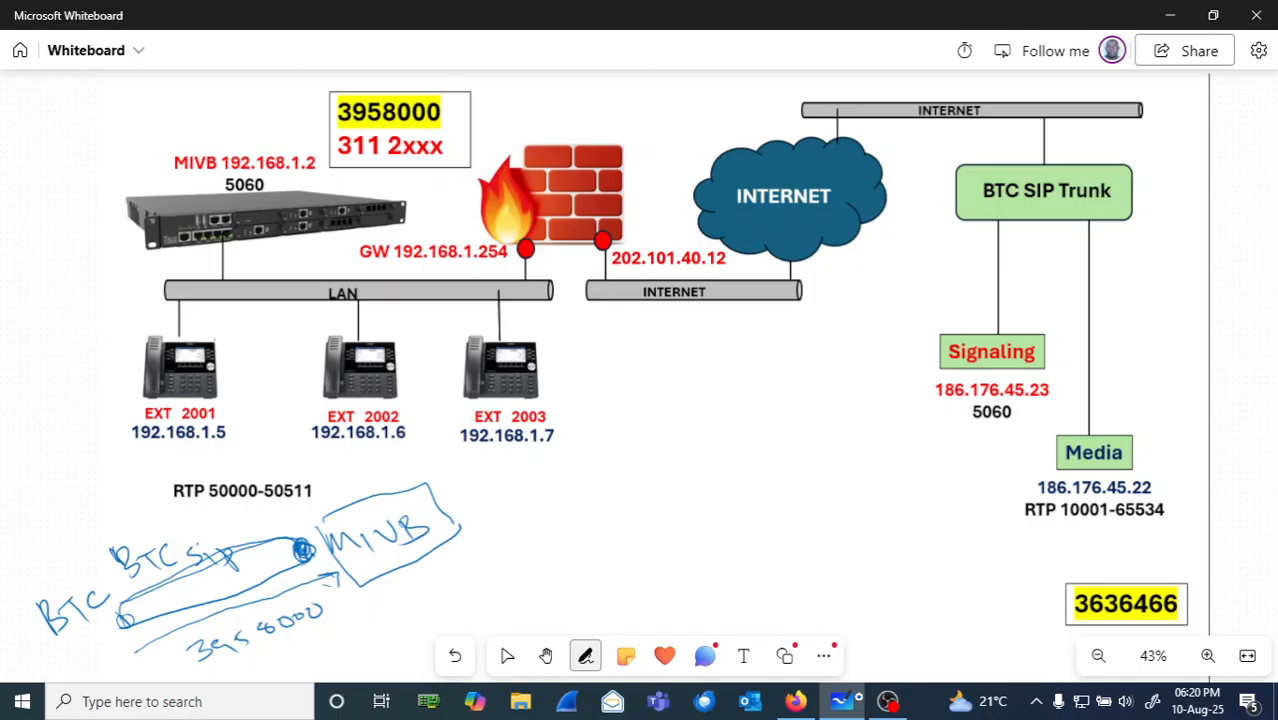
left_click_drag(476, 478, 479, 503)
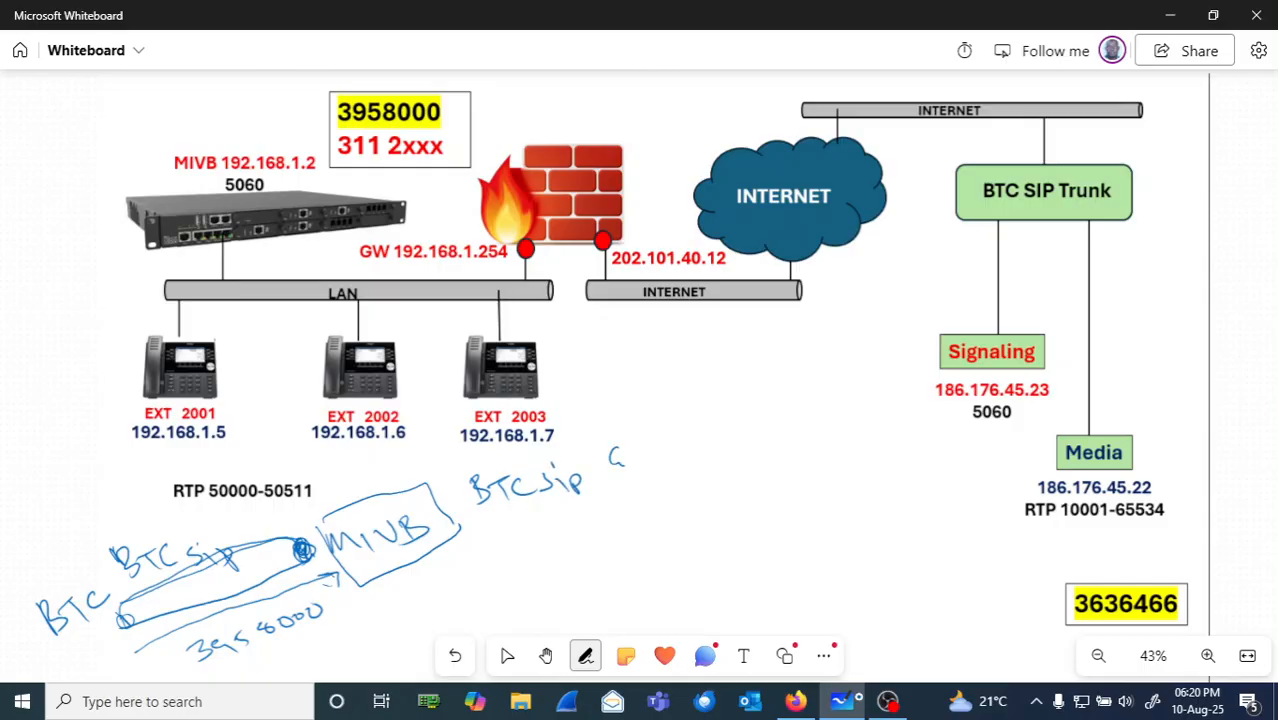
mouse_move(645, 462)
left_mouse_down()
mouse_move(664, 436)
mouse_move(688, 470)
mouse_move(742, 412)
mouse_move(762, 420)
left_mouse_up()
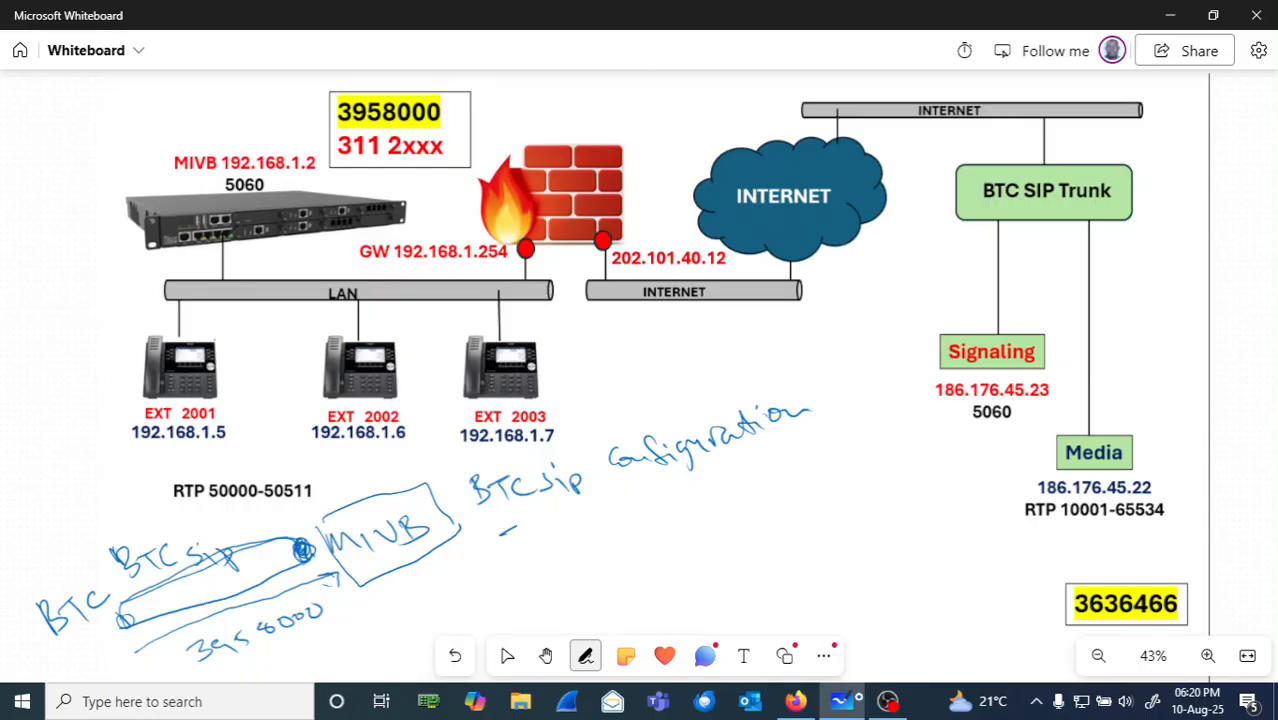
Handwrite "Trunk Attribute 1" in blue ink below the BTCsip Configuration heading
left_click_drag(572, 524, 686, 508)
left_click_drag(664, 498, 744, 486)
left_click_drag(732, 488, 738, 472)
mouse_move(742, 486)
left_mouse_down()
mouse_move(748, 458)
mouse_move(786, 478)
left_mouse_up()
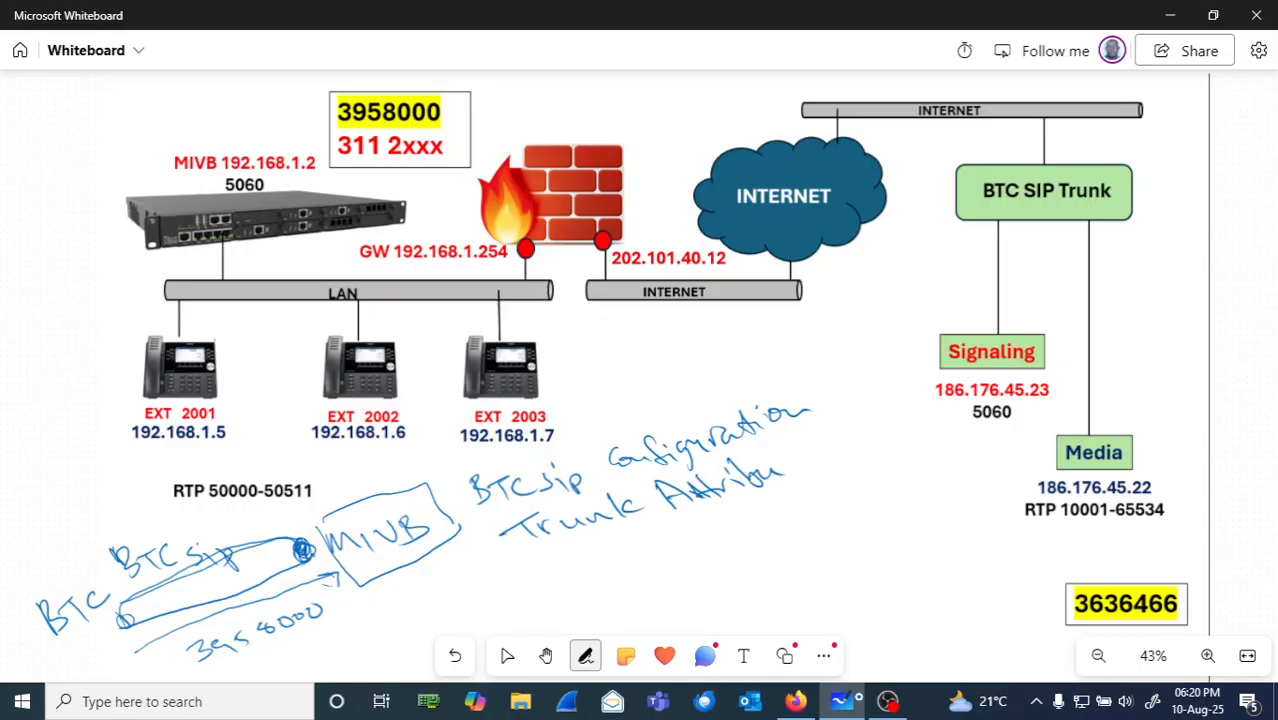
mouse_move(848, 421)
left_mouse_down()
mouse_move(861, 450)
mouse_move(884, 446)
left_mouse_up()
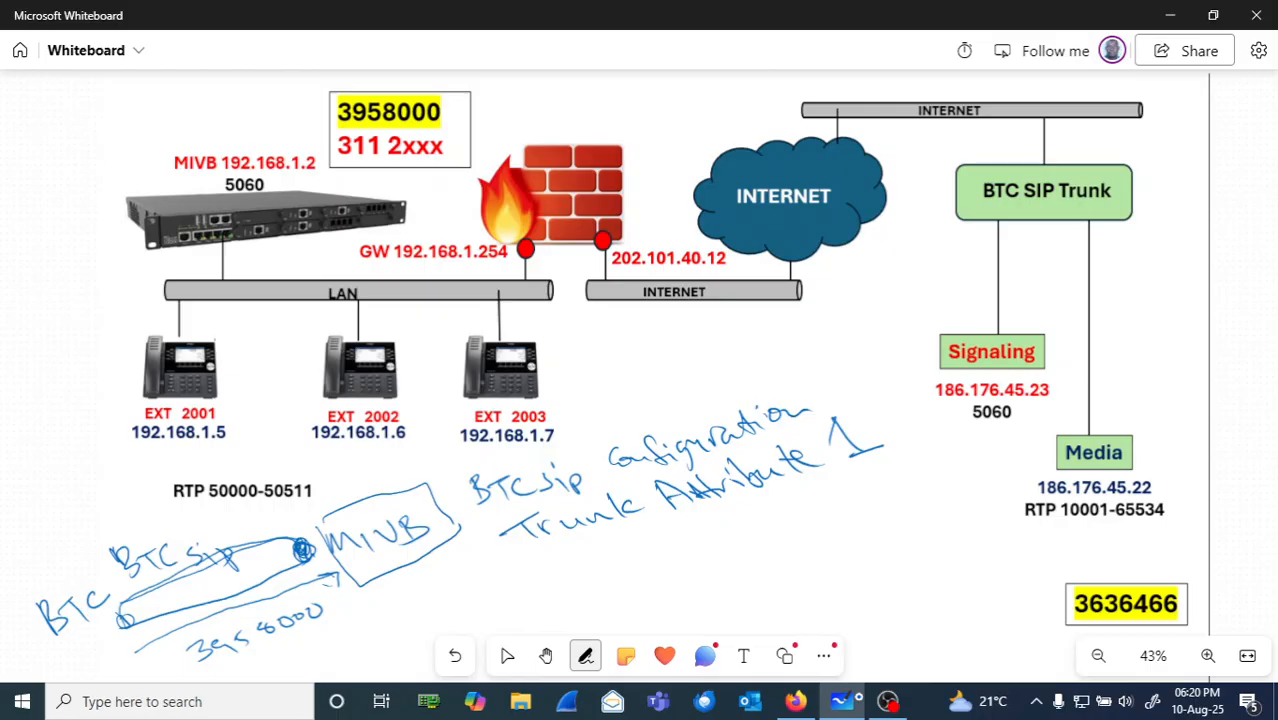
Handwrite "Absorb 0" under the trunk attribute note and add the incoming trunk number enclosed in a box
left_click(561, 556)
left_click_drag(618, 553, 714, 512)
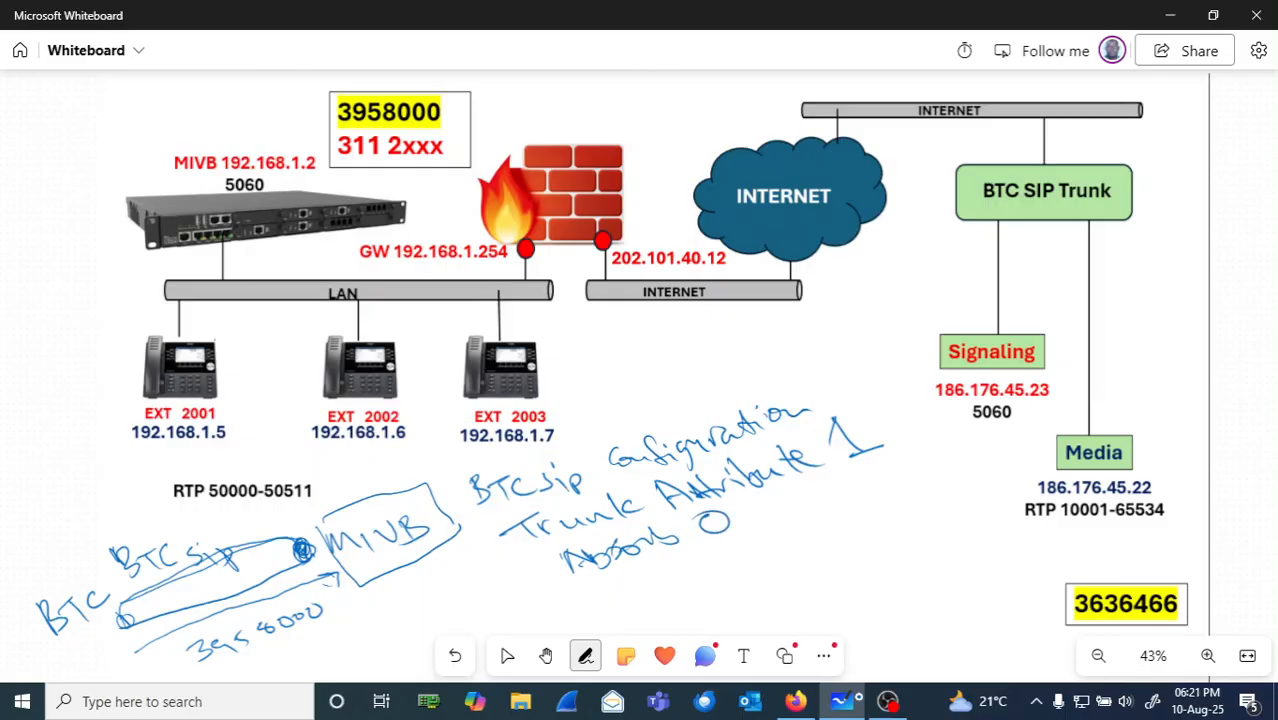
left_click_drag(690, 558, 712, 567)
left_click_drag(764, 532, 855, 490)
mouse_move(690, 578)
left_mouse_down()
mouse_move(820, 545)
mouse_move(880, 495)
mouse_move(805, 488)
mouse_move(720, 540)
left_mouse_up()
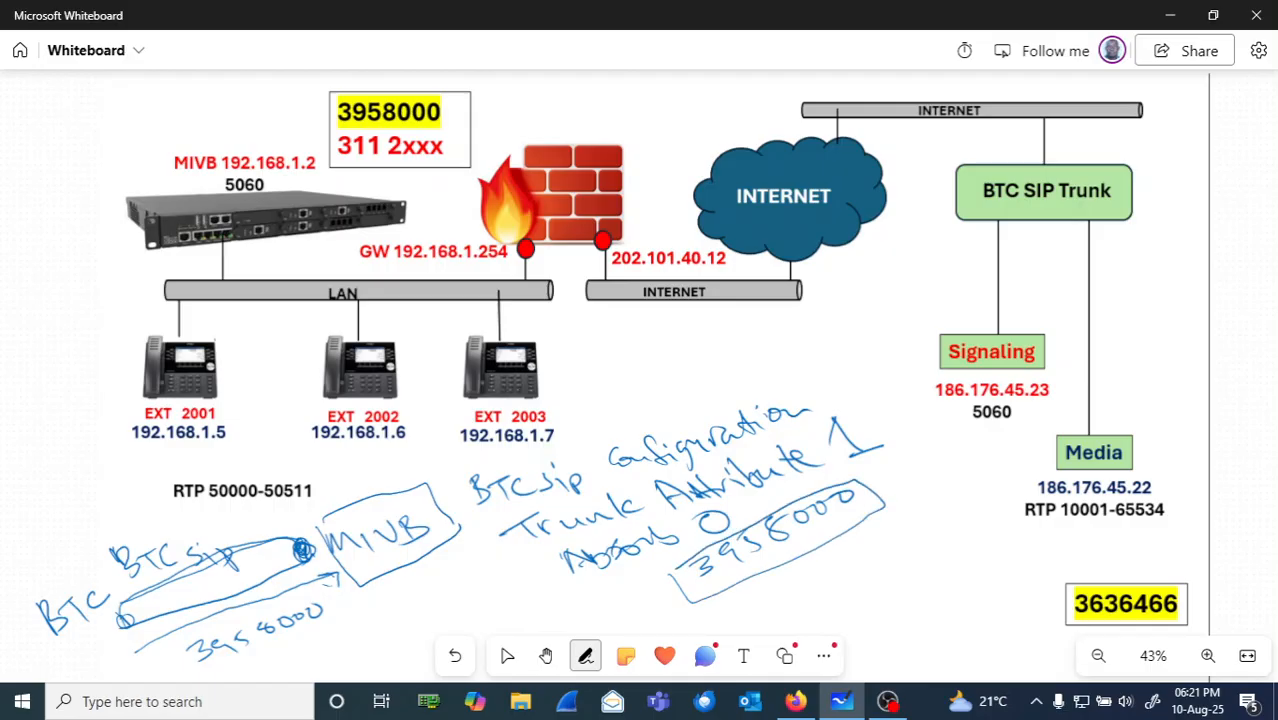
Draw an arrow from the boxed number to a handwritten "speed dial" note and another arrow from it to "2001"
left_click_drag(838, 530, 850, 564)
left_click_drag(900, 519, 889, 537)
mouse_move(956, 496)
left_mouse_down()
mouse_move(975, 466)
mouse_move(1017, 474)
left_mouse_up()
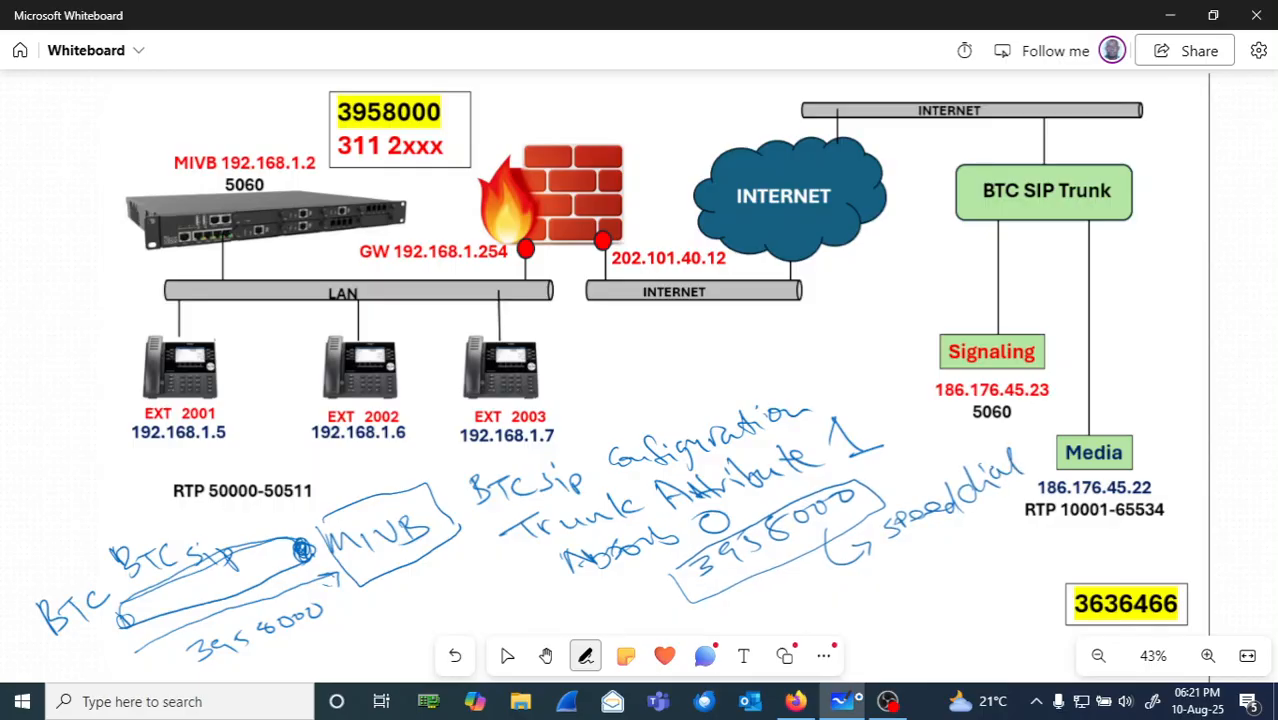
mouse_move(964, 521)
left_mouse_down()
mouse_move(956, 567)
mouse_move(975, 564)
left_mouse_up()
left_click(886, 601)
mouse_move(840, 596)
left_mouse_down()
mouse_move(870, 616)
mouse_move(886, 601)
left_mouse_up()
left_click_drag(918, 583, 912, 592)
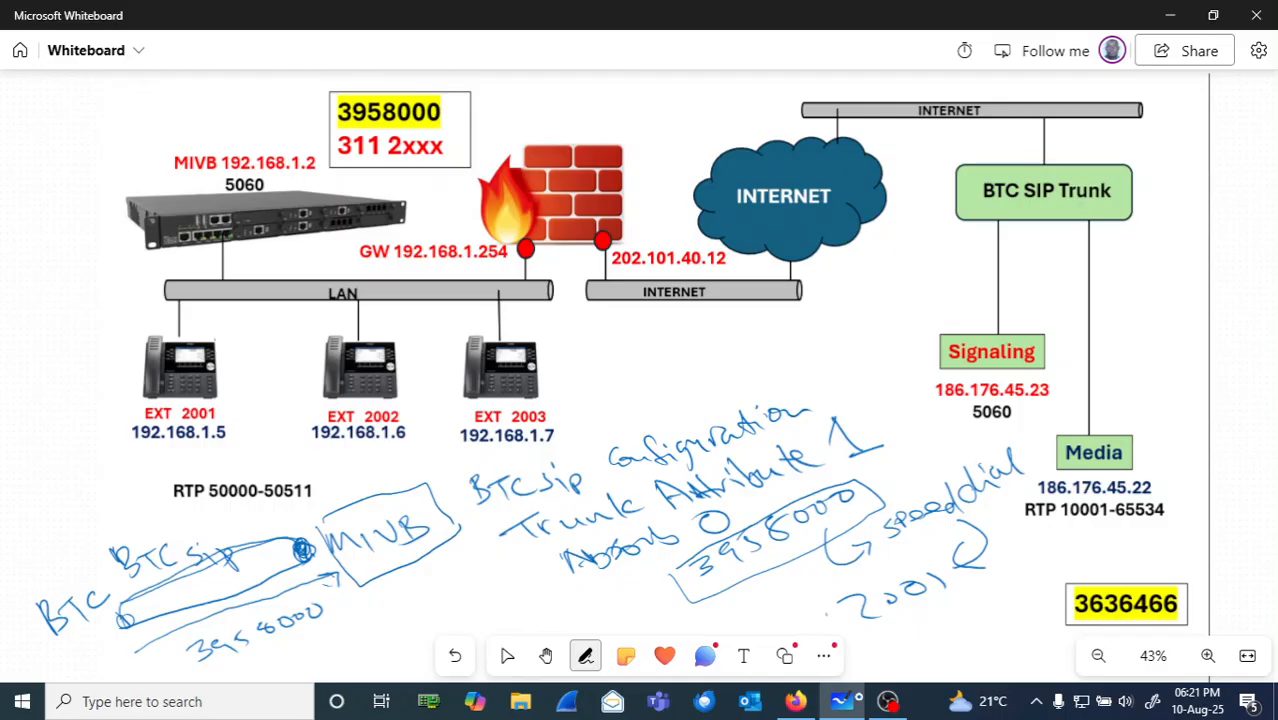
Draw a line from the handwritten 2001 to the EXT 2001 phone, circle that phone, and return to MiVoice Business
mouse_move(826, 615)
left_mouse_down()
mouse_move(730, 619)
mouse_move(502, 582)
mouse_move(208, 450)
mouse_move(165, 360)
mouse_move(205, 452)
mouse_move(165, 340)
left_mouse_up()
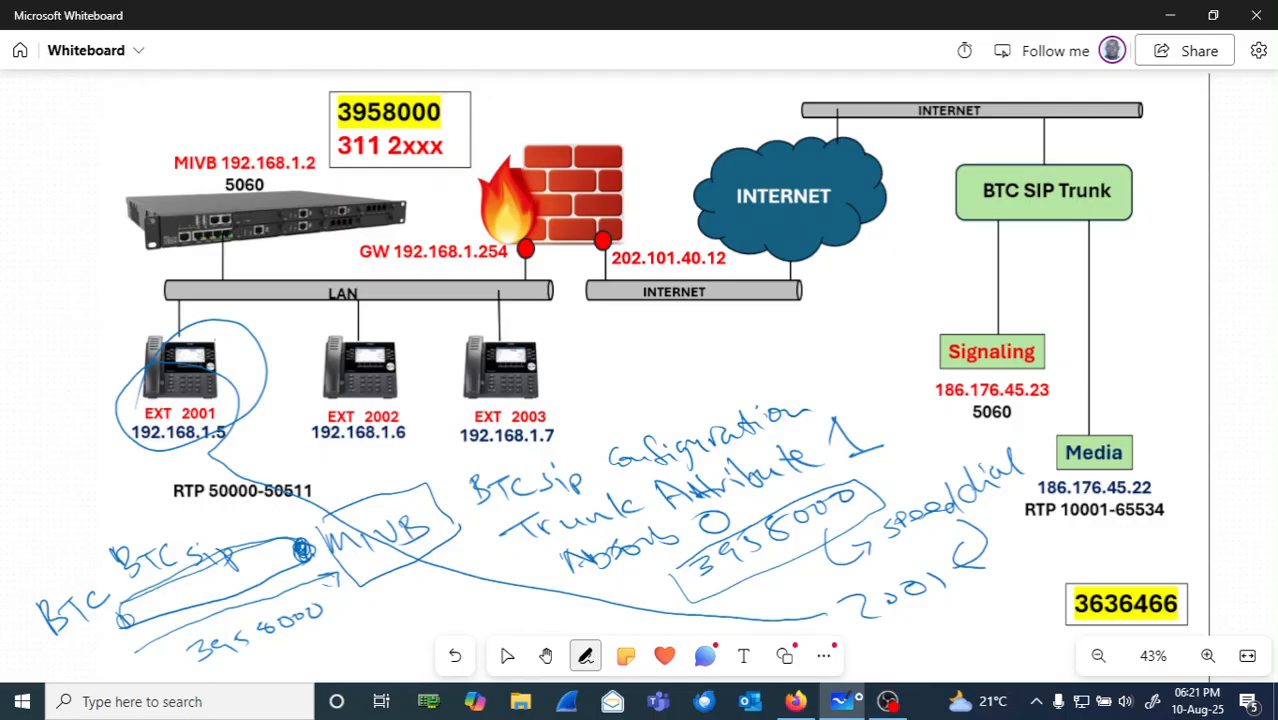
mouse_move(37, 430)
left_mouse_down()
mouse_move(72, 456)
mouse_move(108, 412)
mouse_move(108, 390)
mouse_move(141, 380)
left_mouse_up()
key("Escape")
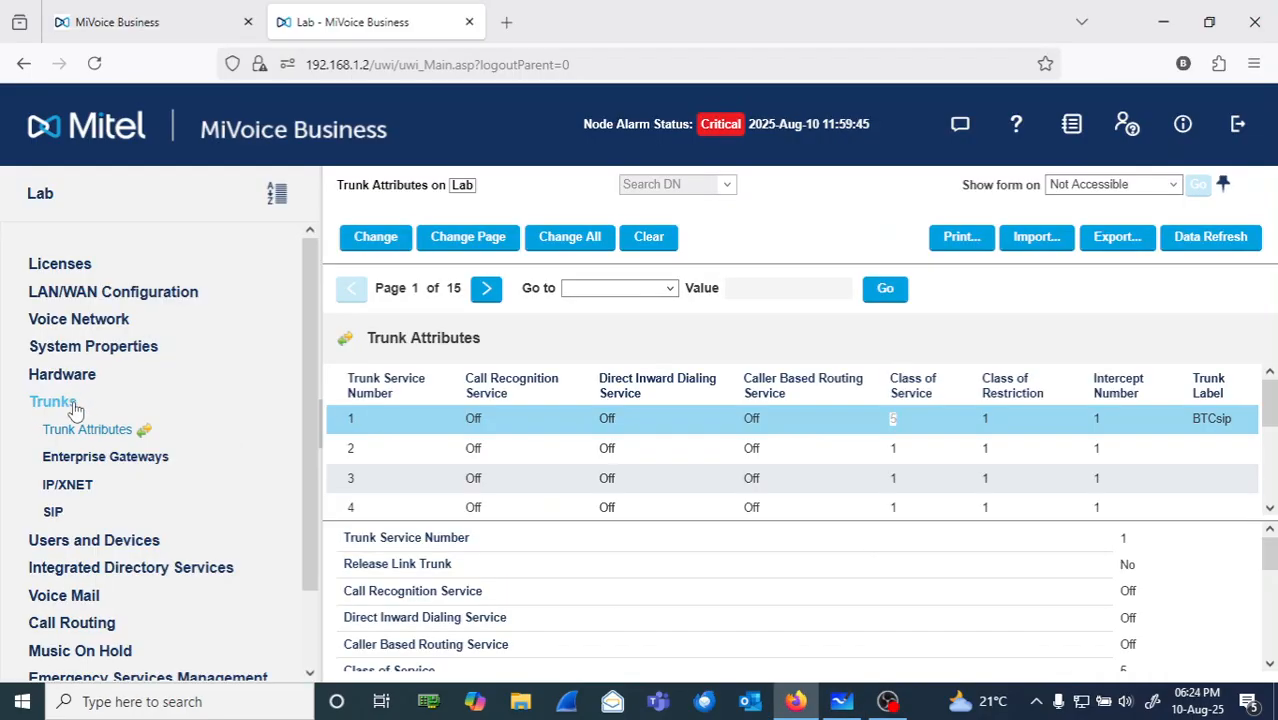
Delete the BTCsip Incoming Calls record from the System Speed Calls form
left_click(62, 401)
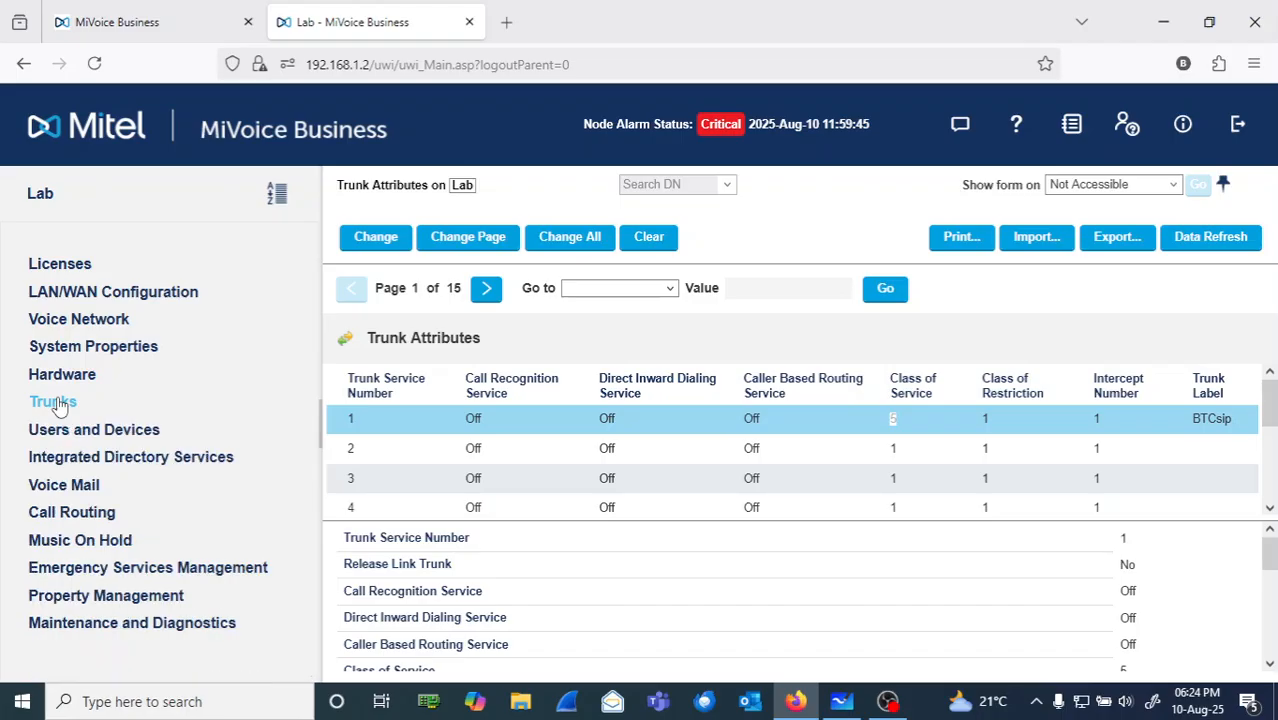
left_click(114, 350)
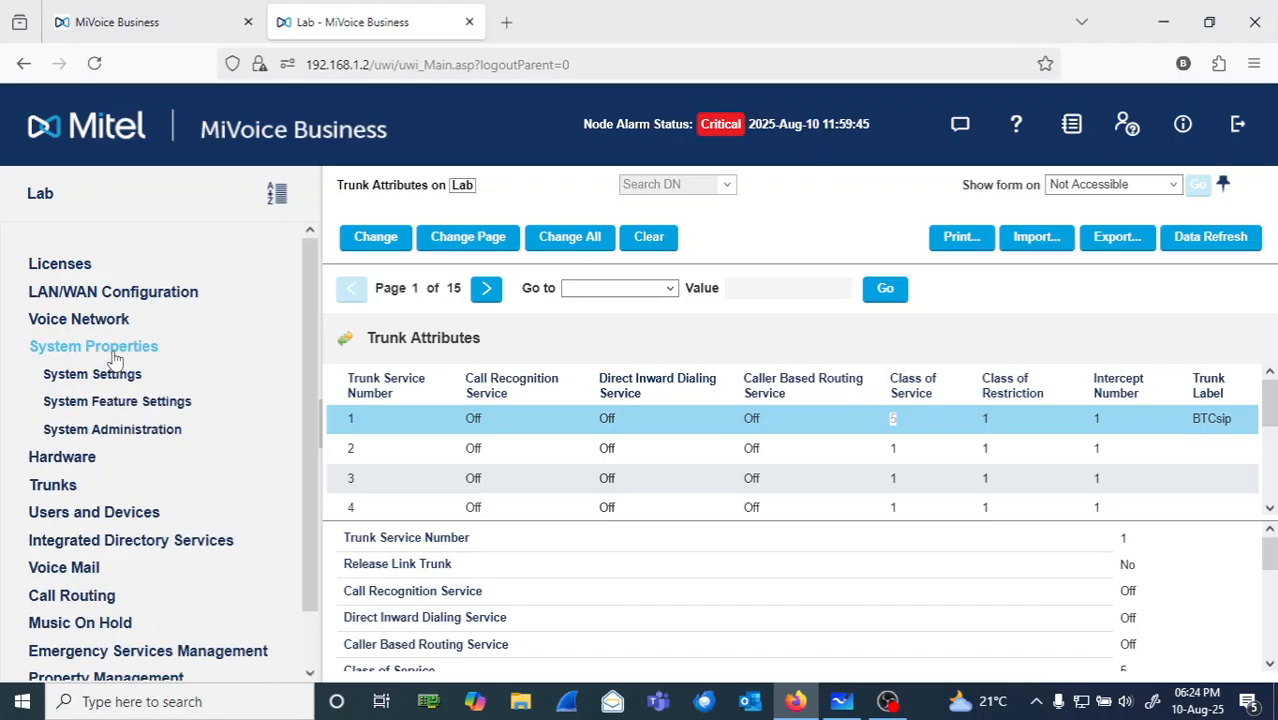
left_click(143, 403)
scroll(305, 376, "down", 5)
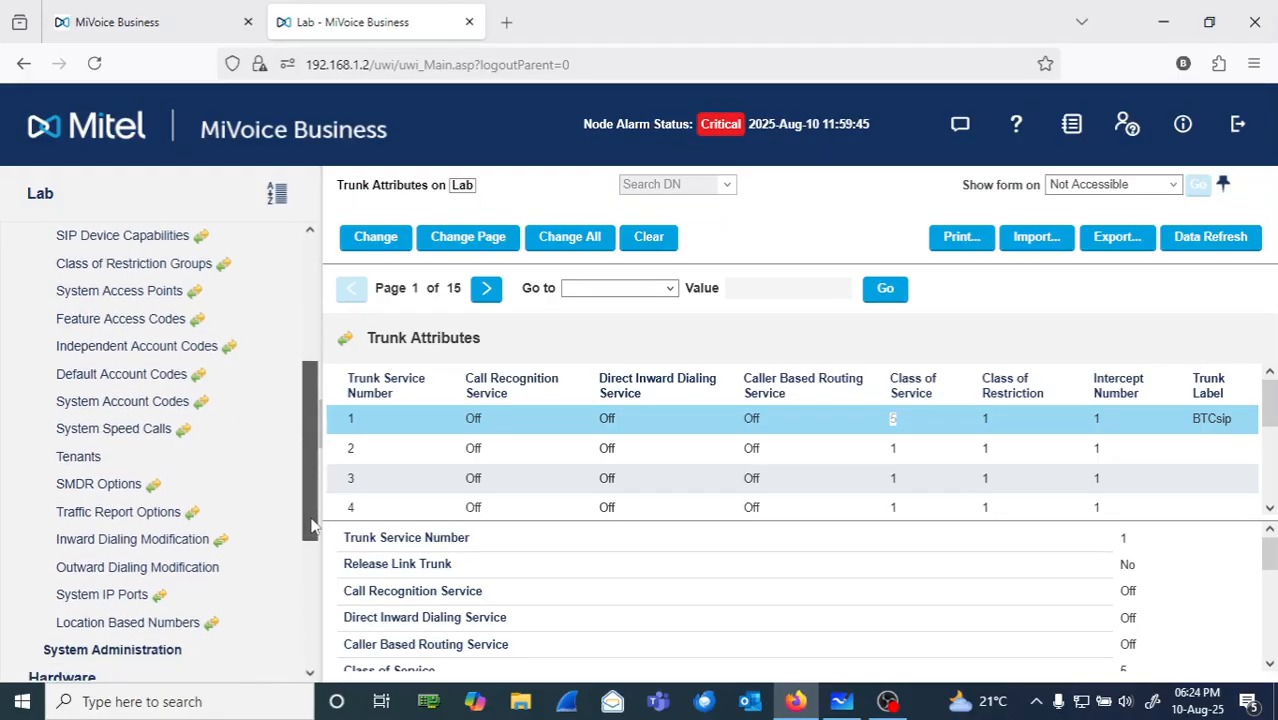
left_click(100, 340)
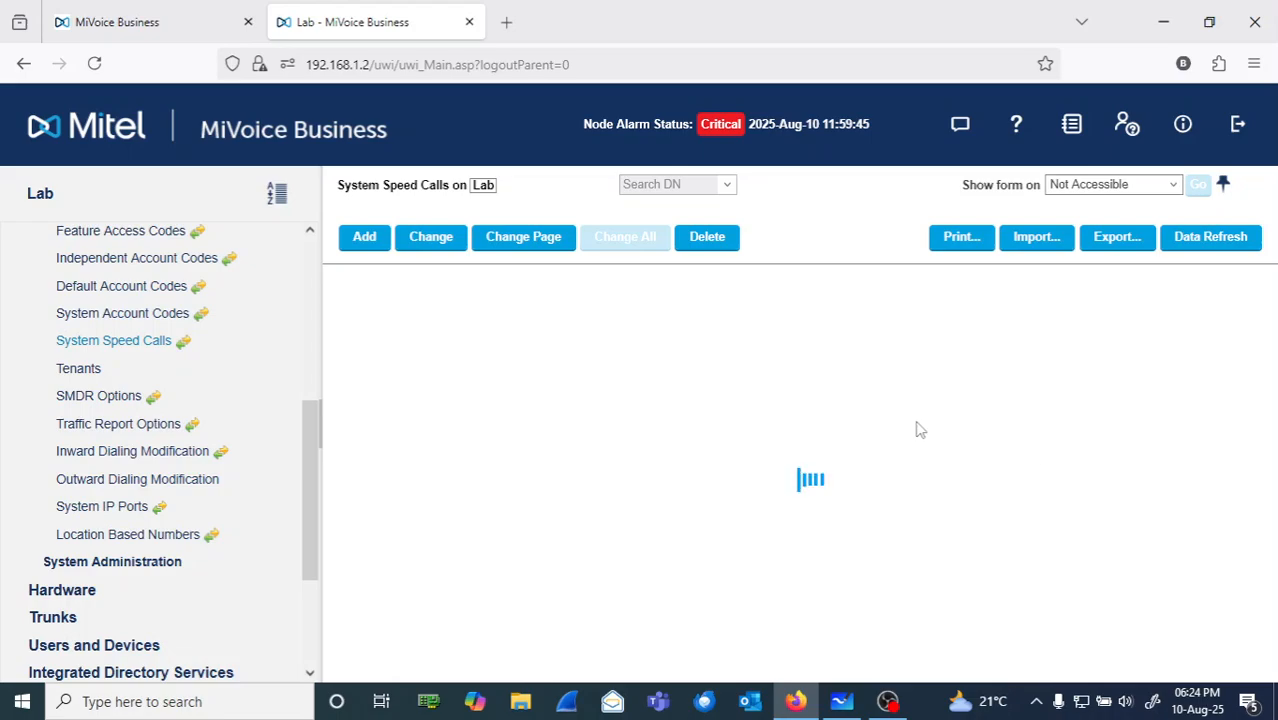
left_click(708, 236)
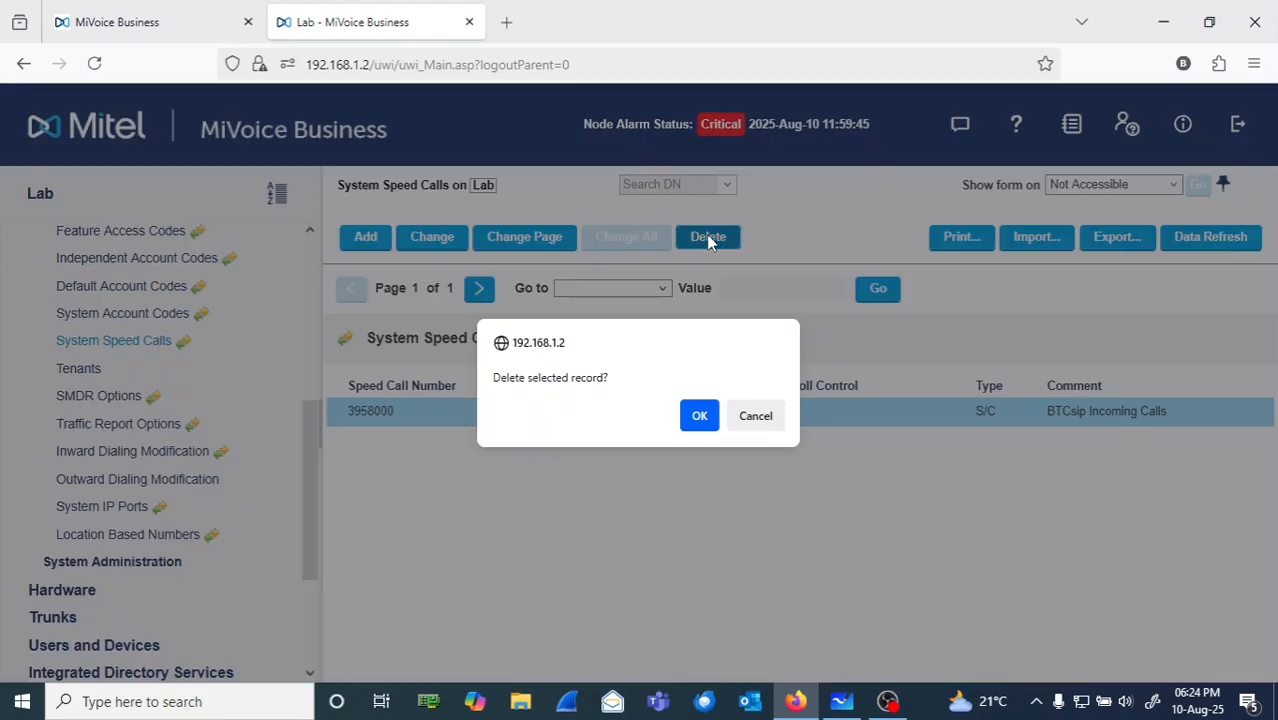
left_click(700, 414)
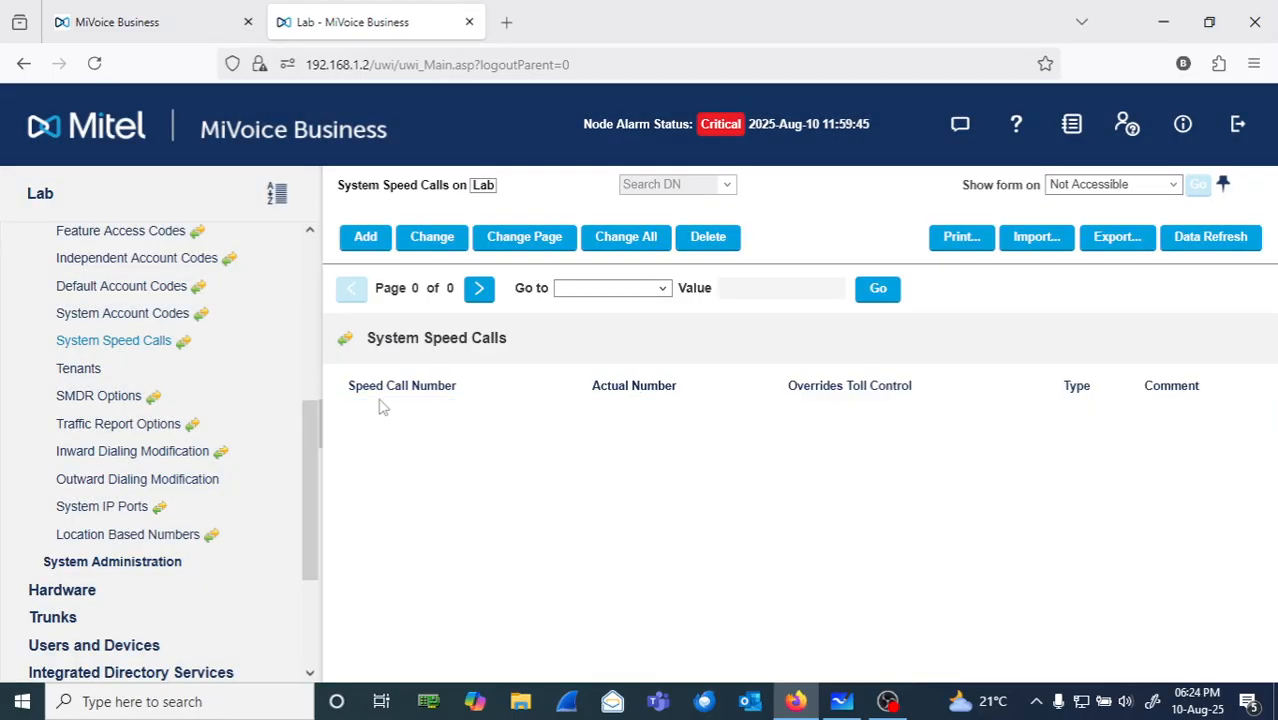
Examine the user, messaging and trunking licenses in the License and Option Selection form
left_click_drag(310, 445, 304, 238)
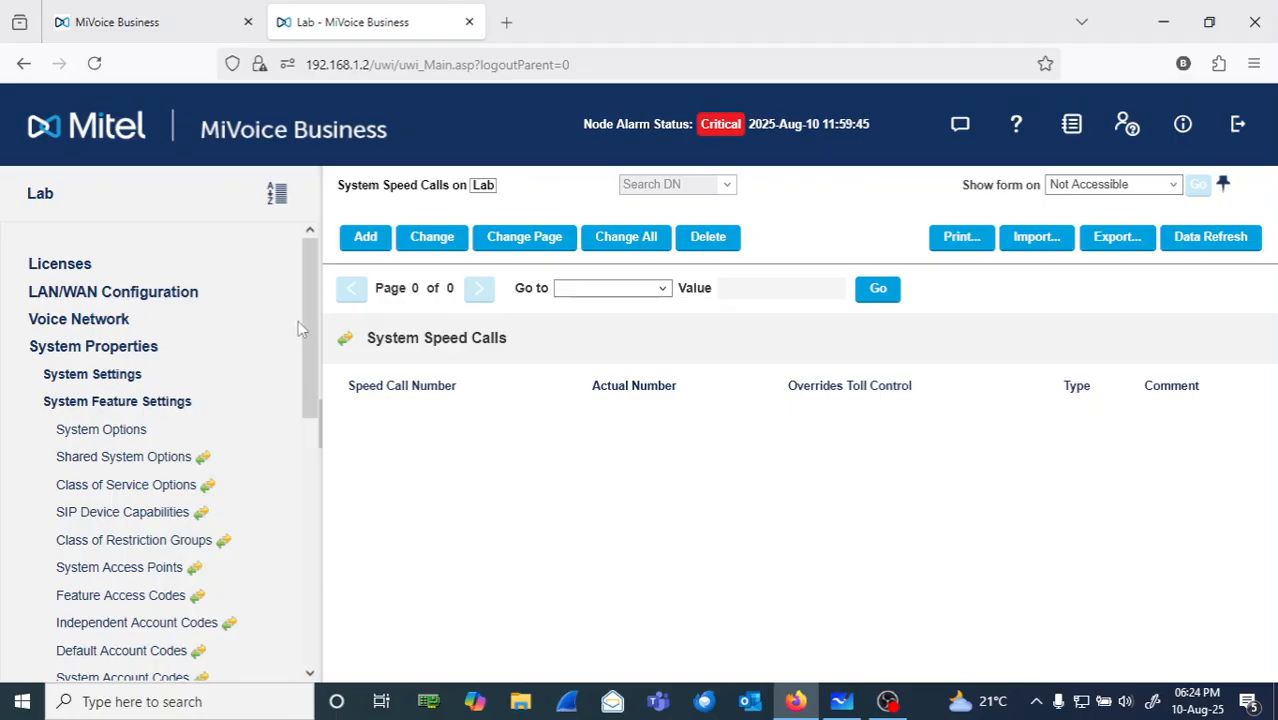
left_click(47, 268)
left_click(86, 291)
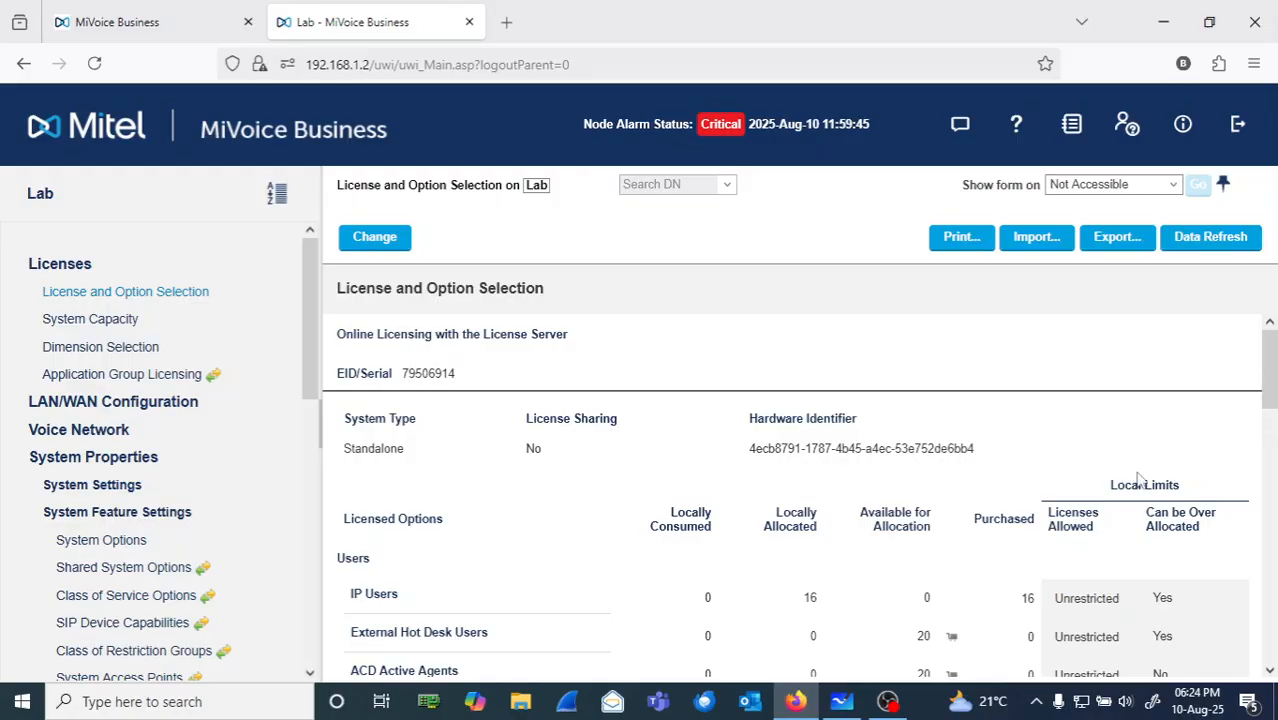
left_click_drag(1258, 398, 1270, 484)
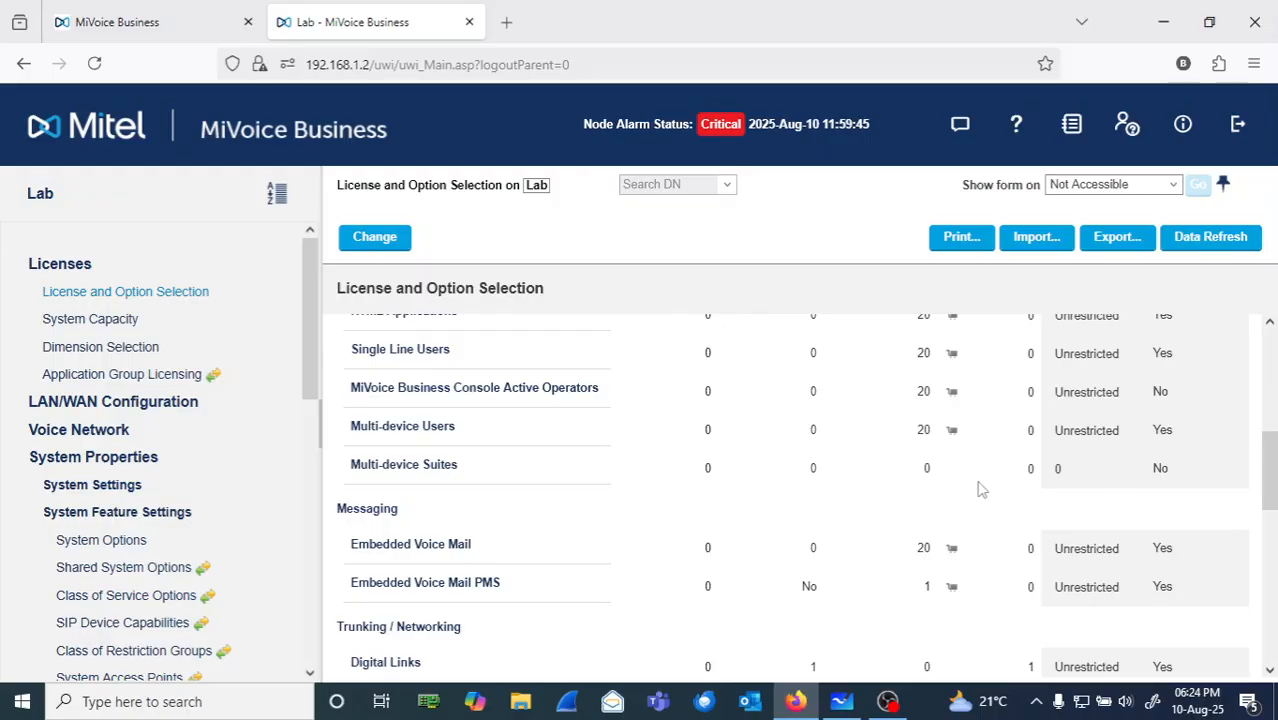
left_click(383, 246)
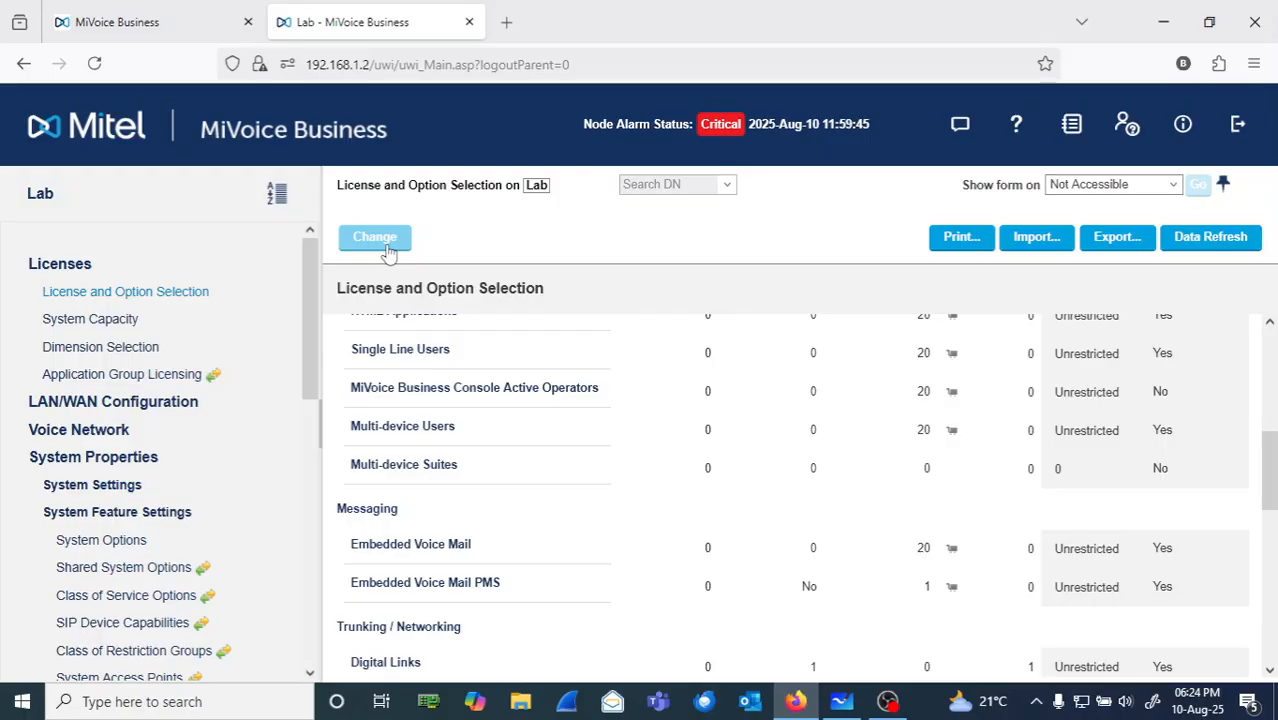
left_click(73, 268)
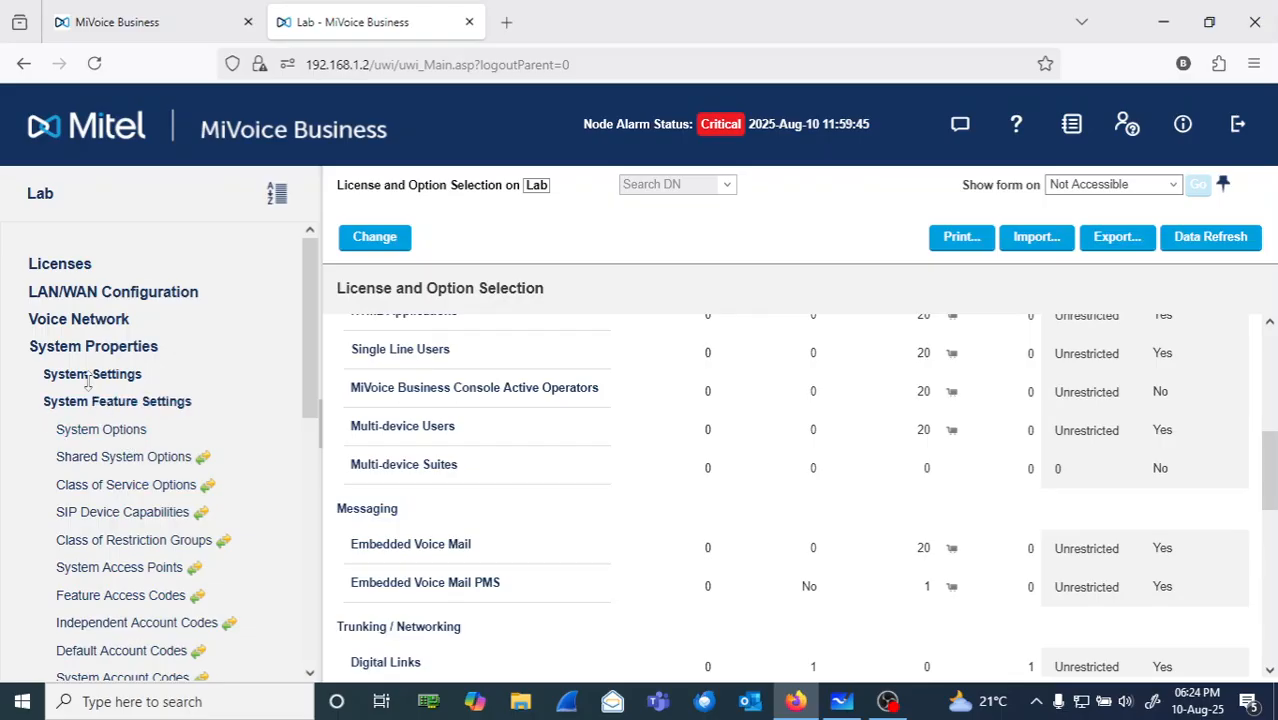
Start a new entry in the IP Consoles form with device type MiVoice Business Console and directory number 2000
left_click(78, 350)
left_click(88, 432)
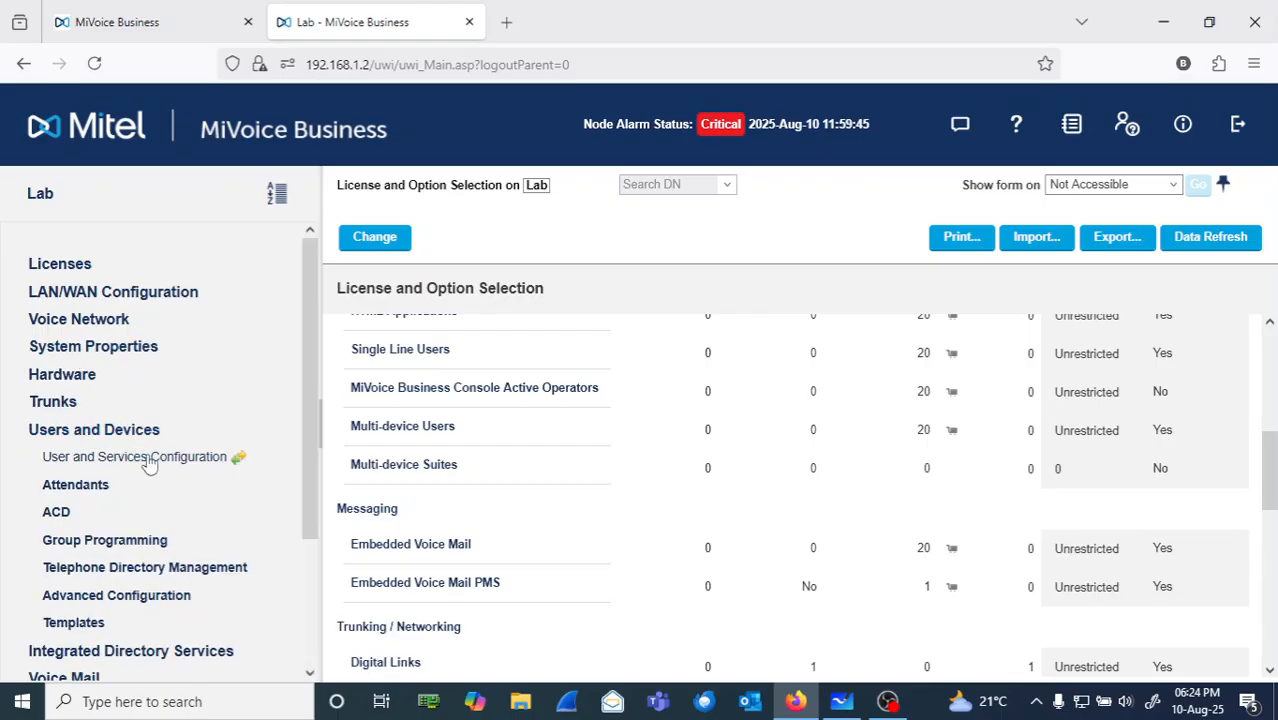
left_click(94, 487)
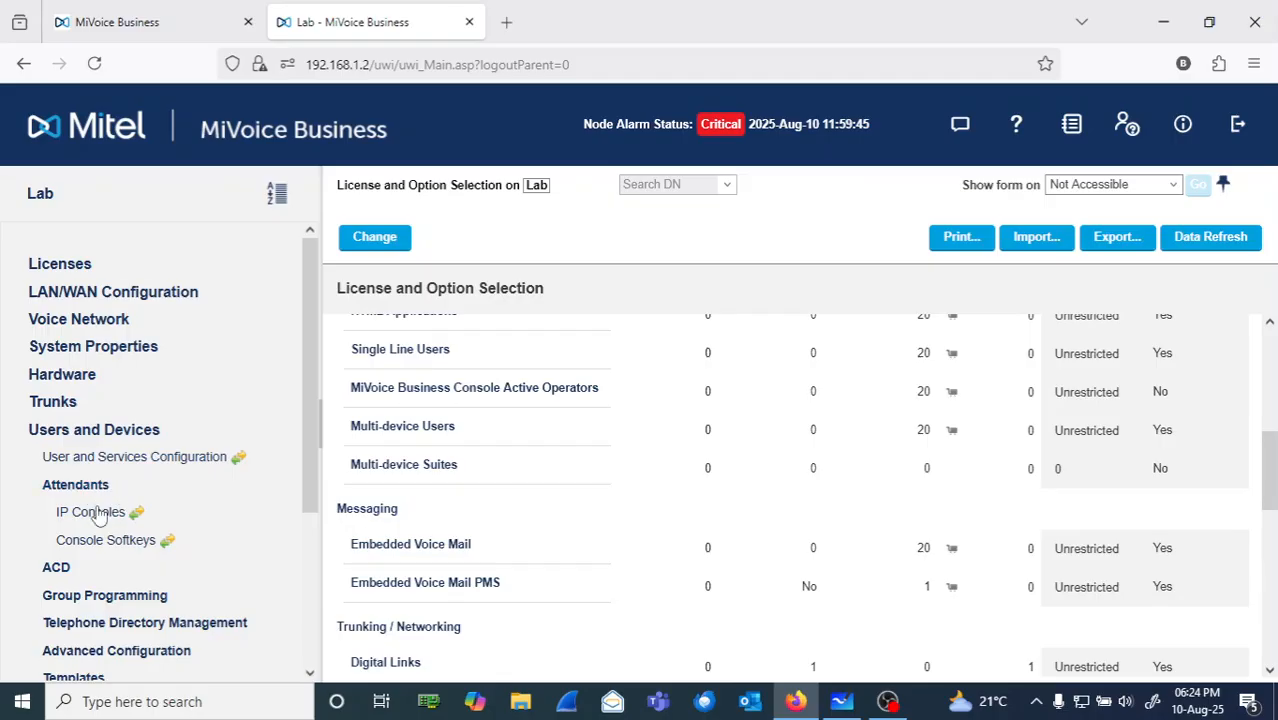
left_click(92, 513)
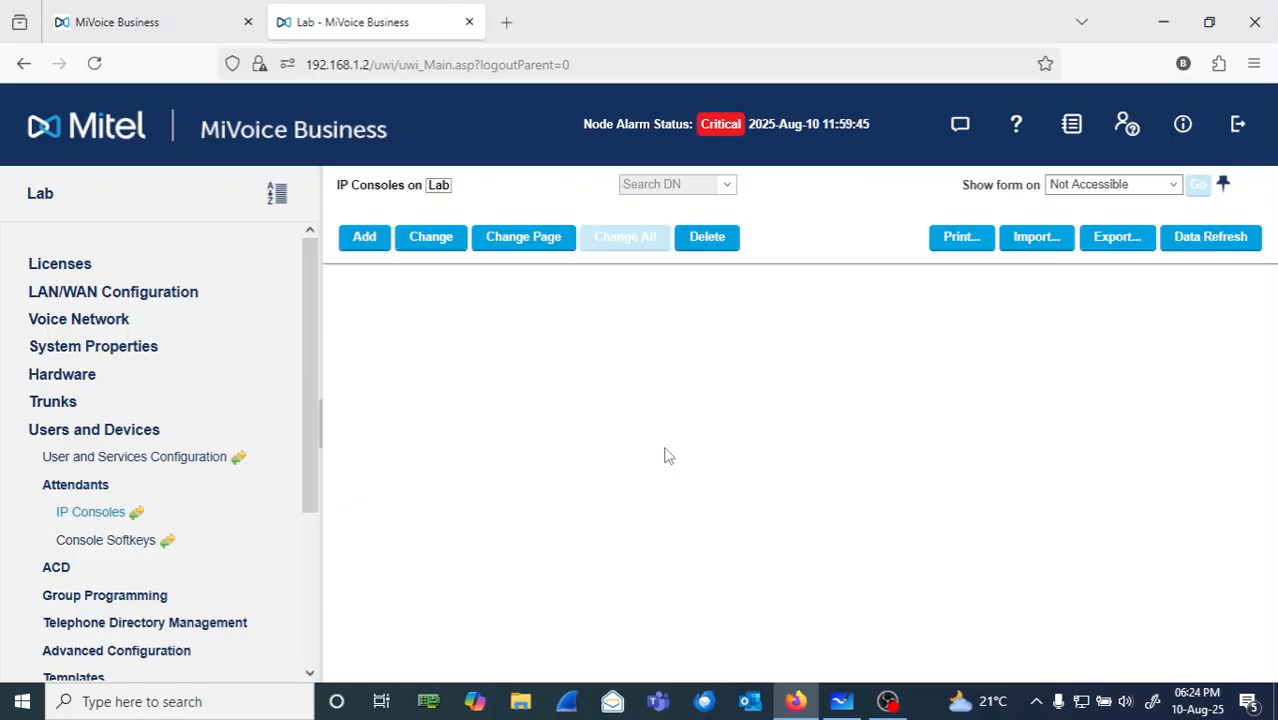
left_click(365, 237)
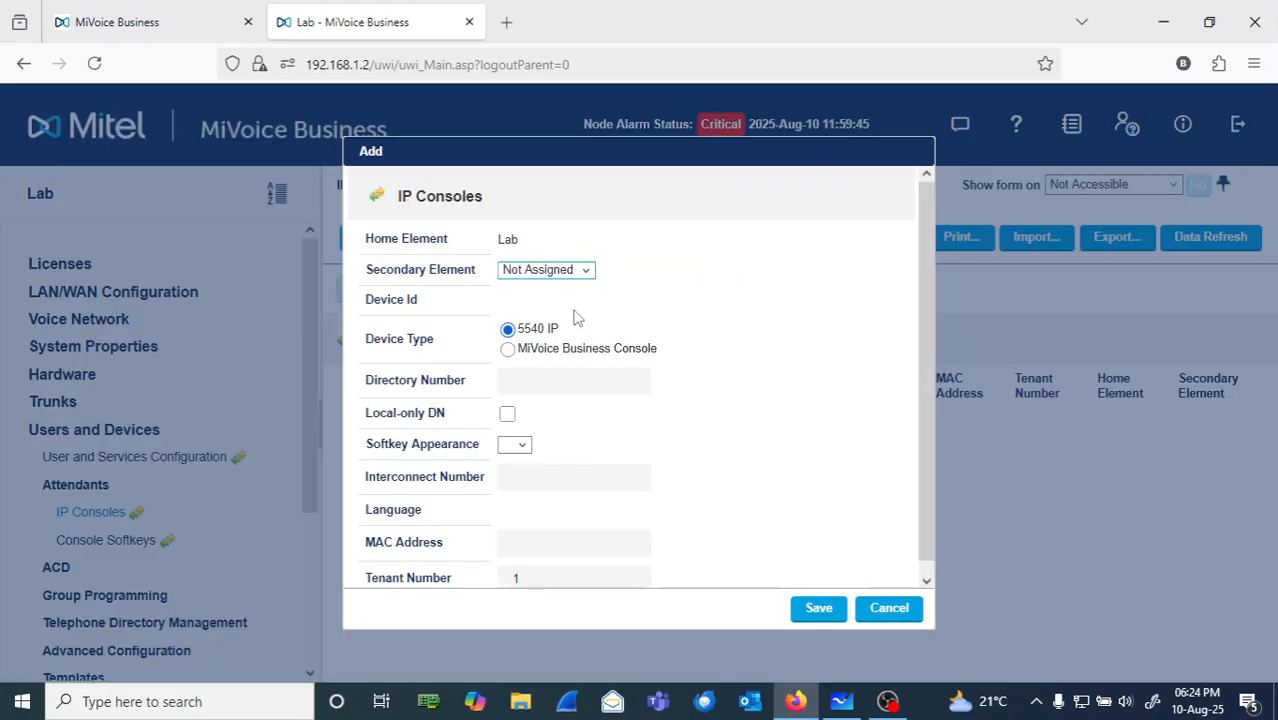
left_click(508, 349)
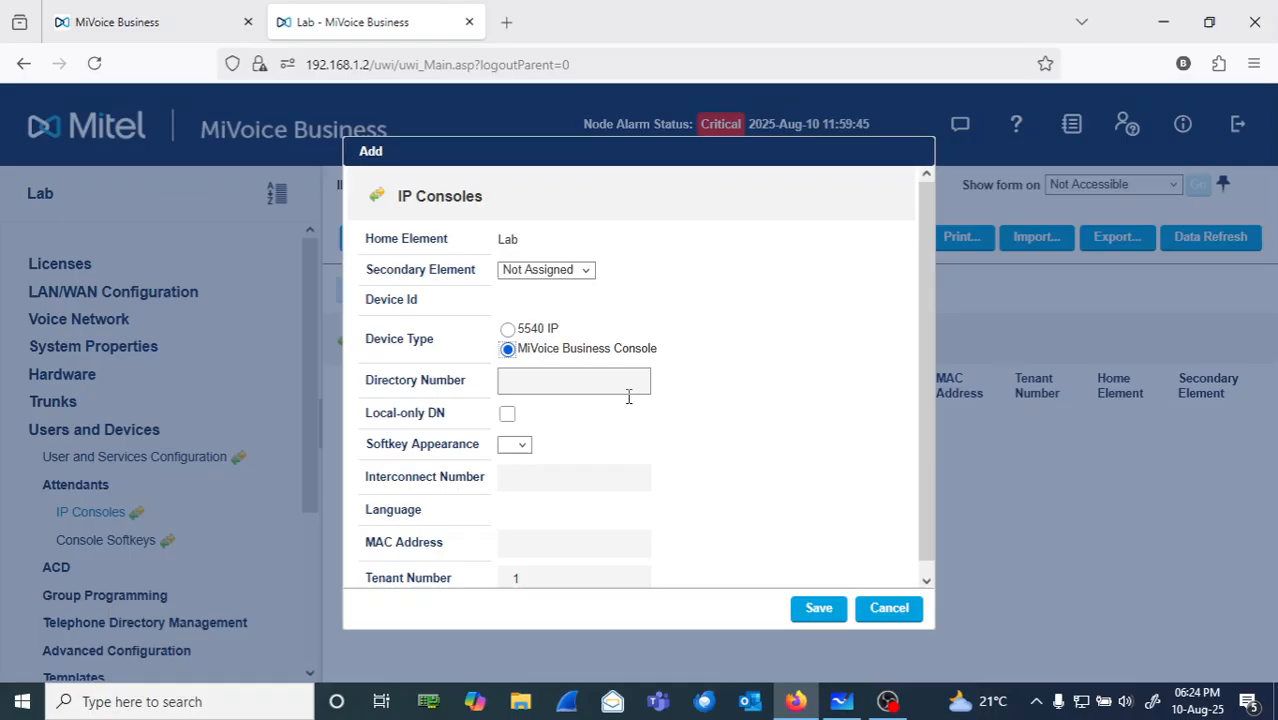
left_click(553, 386)
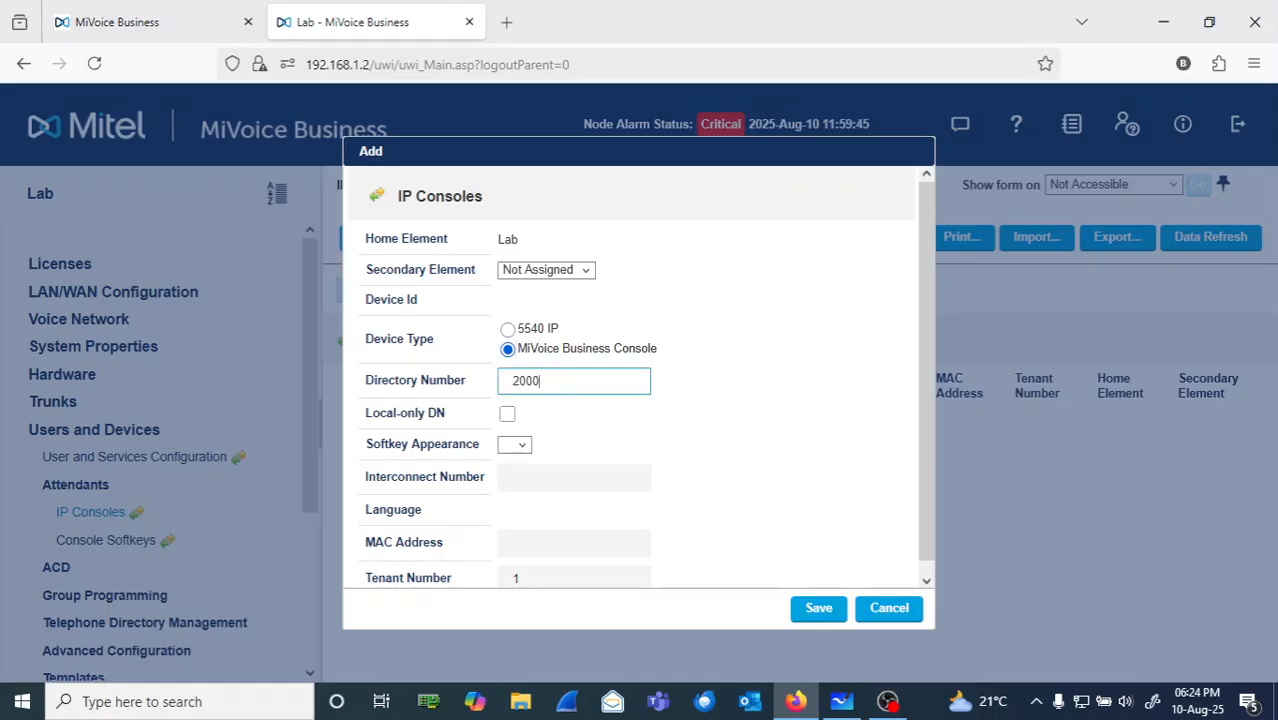
type("2000")
Set the new console's softkey appearance to 3 and interconnect number to 1, and save the entry
left_click(514, 444)
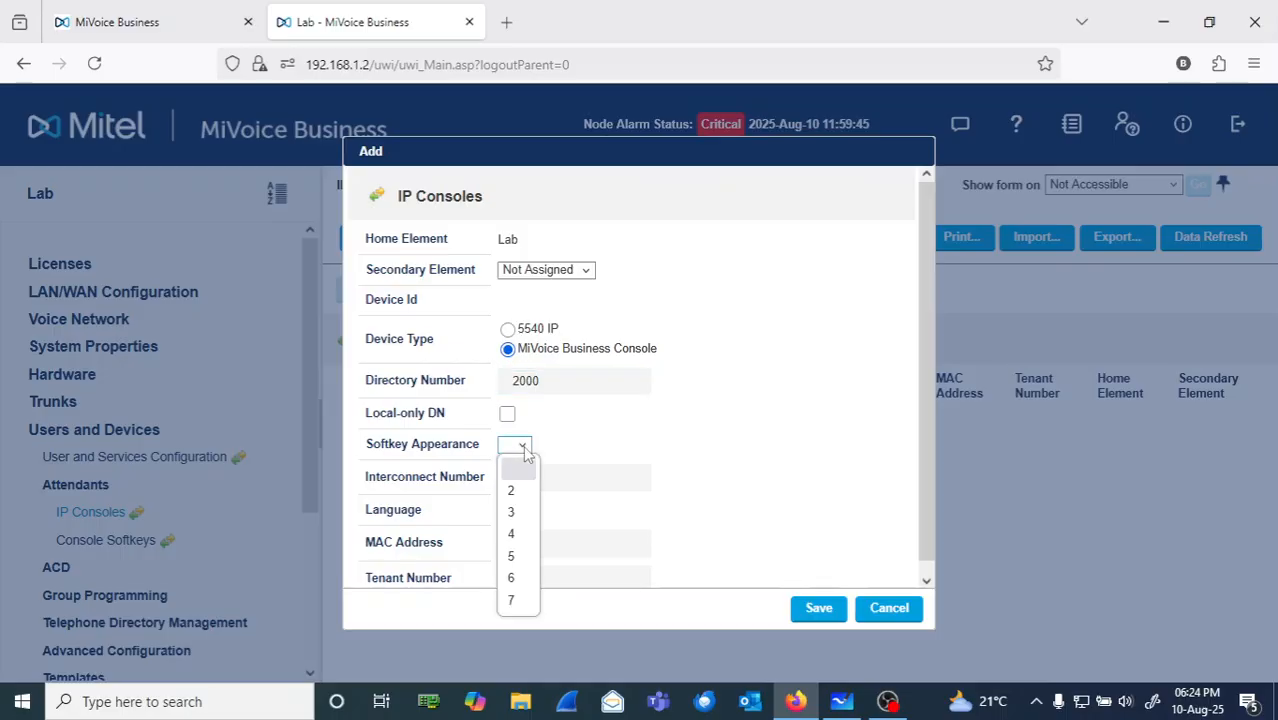
left_click(518, 512)
left_click(533, 483)
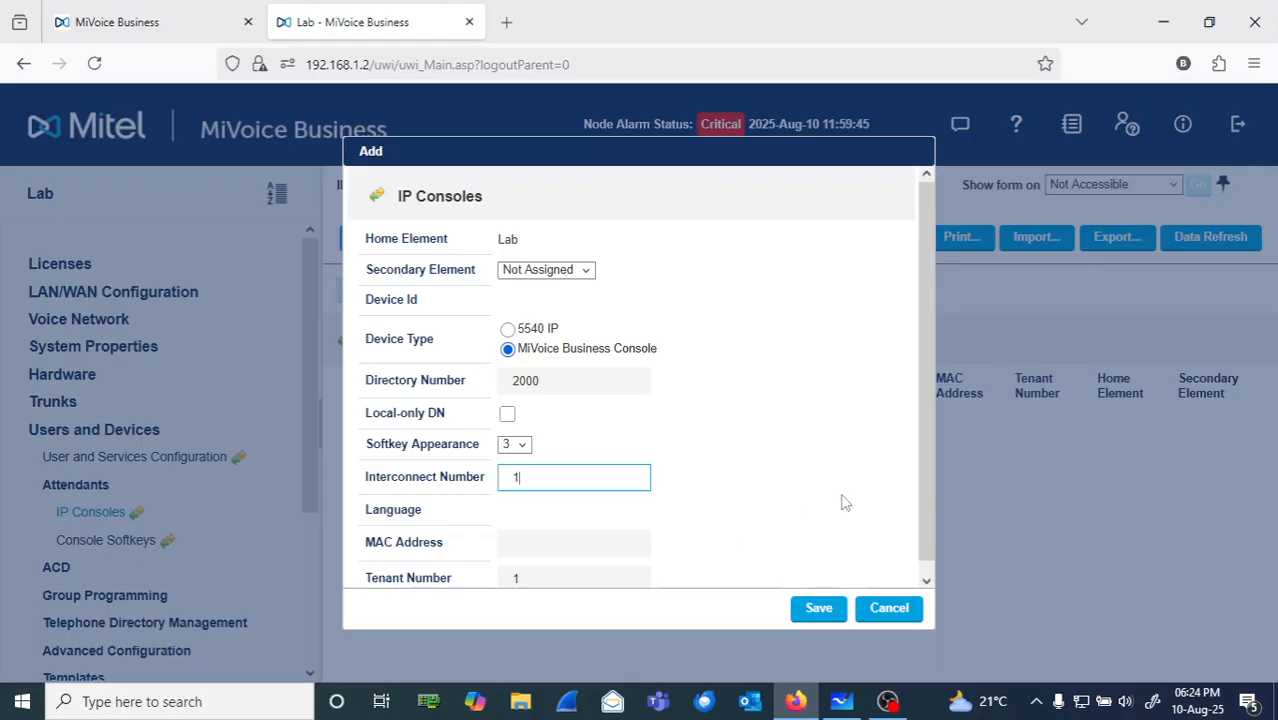
scroll(928, 525, "down", 1)
type("1")
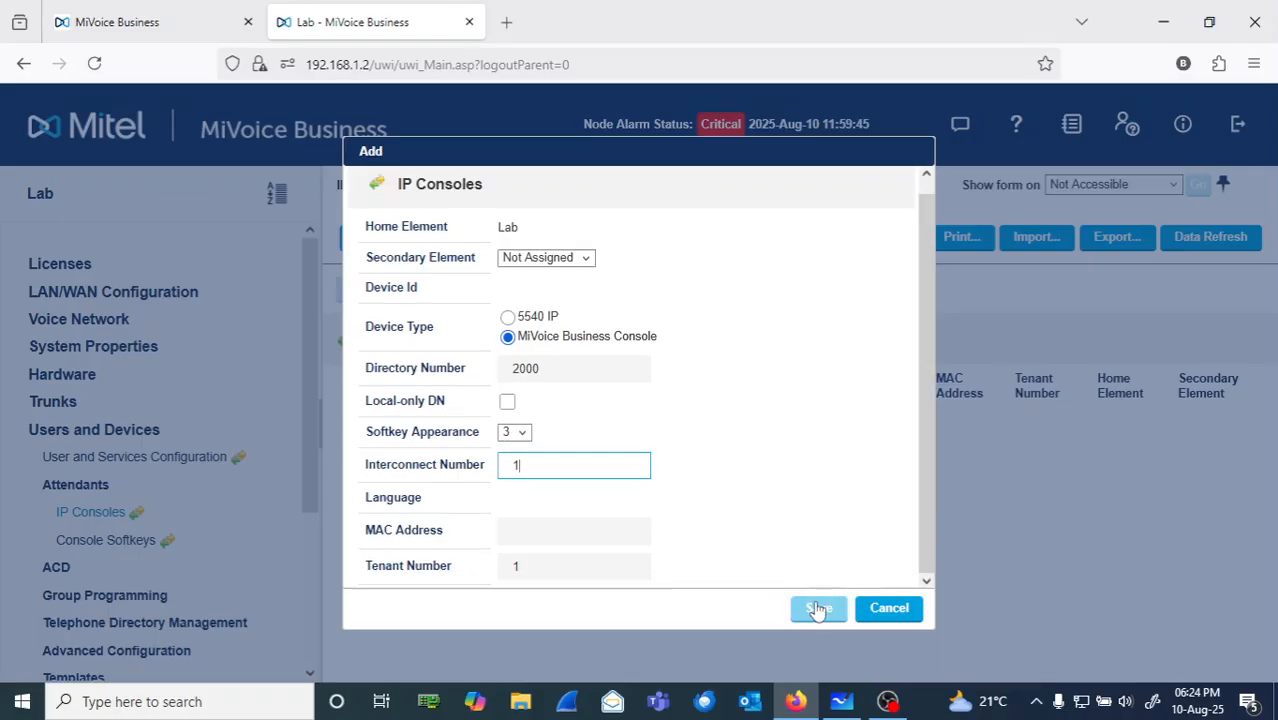
left_click(818, 608)
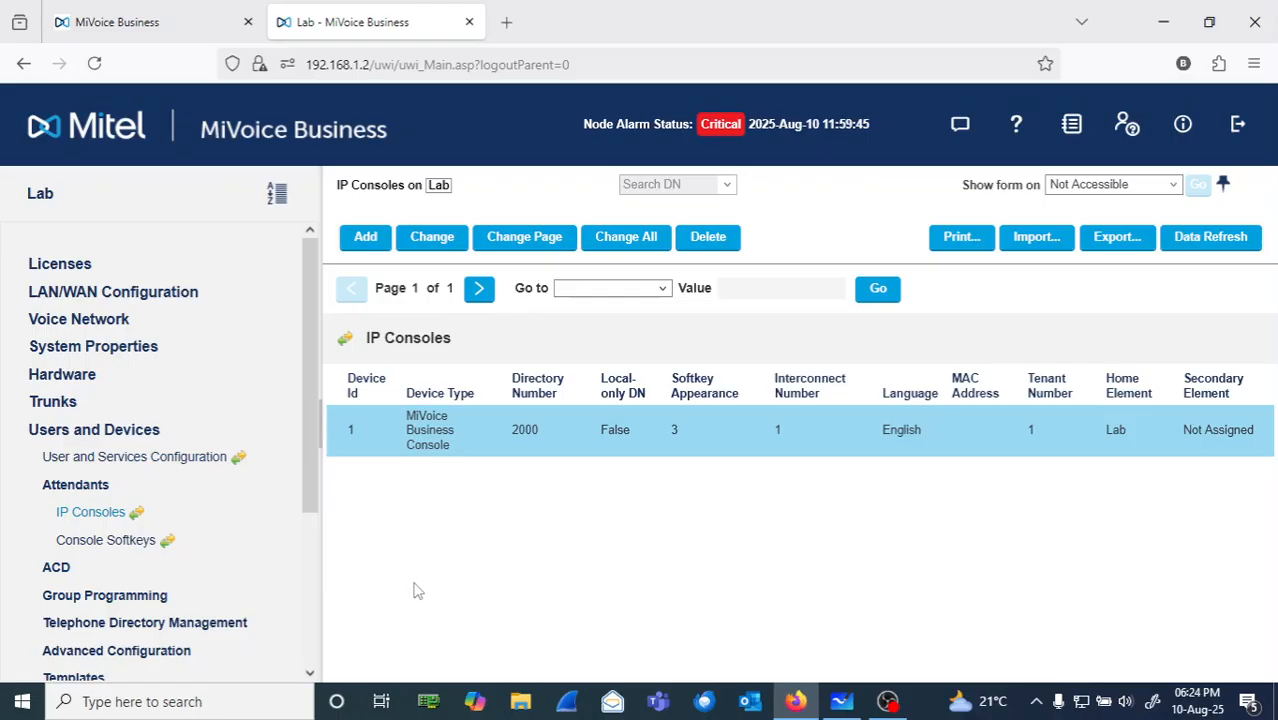
Assign the trunk's main phone number as the directory number of softkey 2 for console 2000 in the Console Softkeys form
left_click(112, 540)
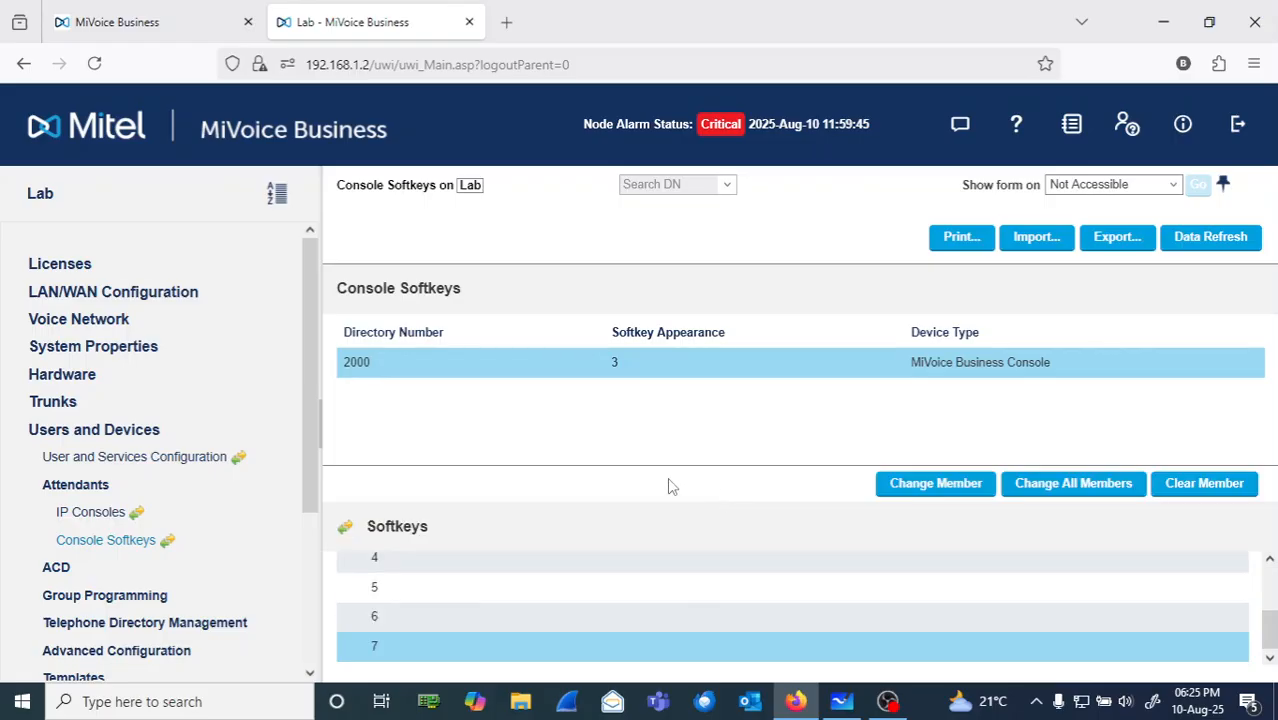
double_click(452, 572)
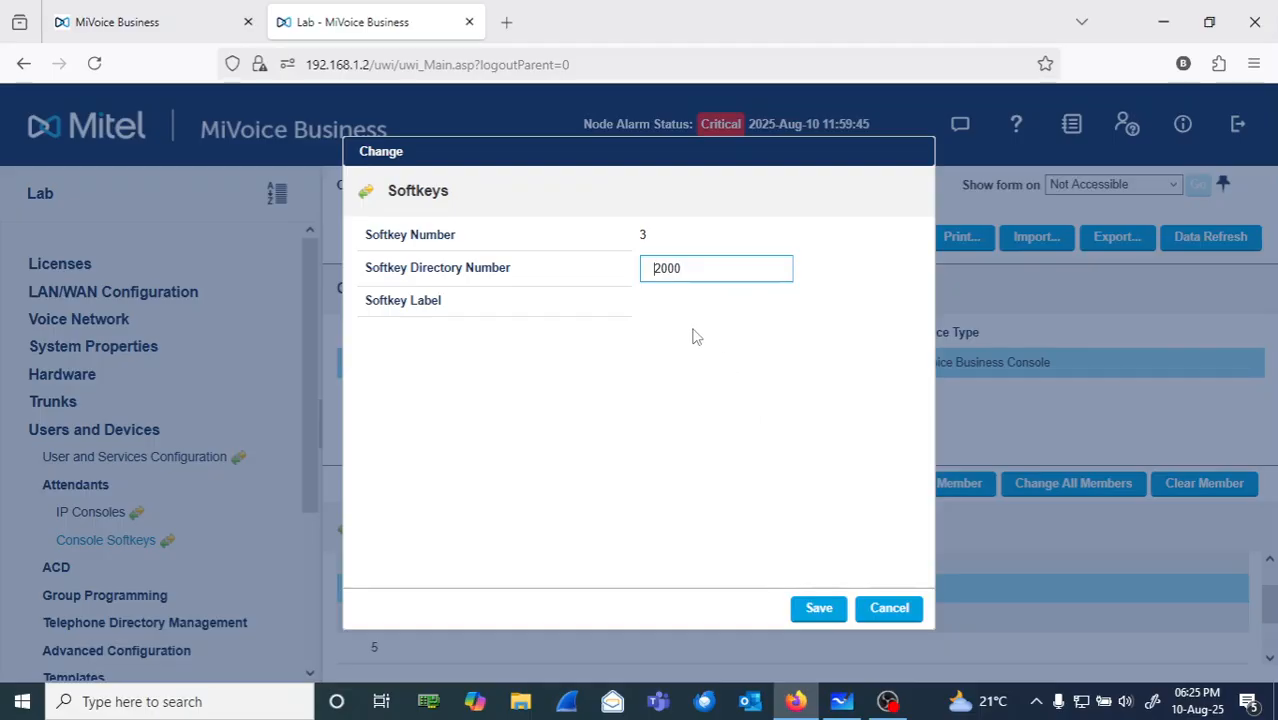
left_click(890, 612)
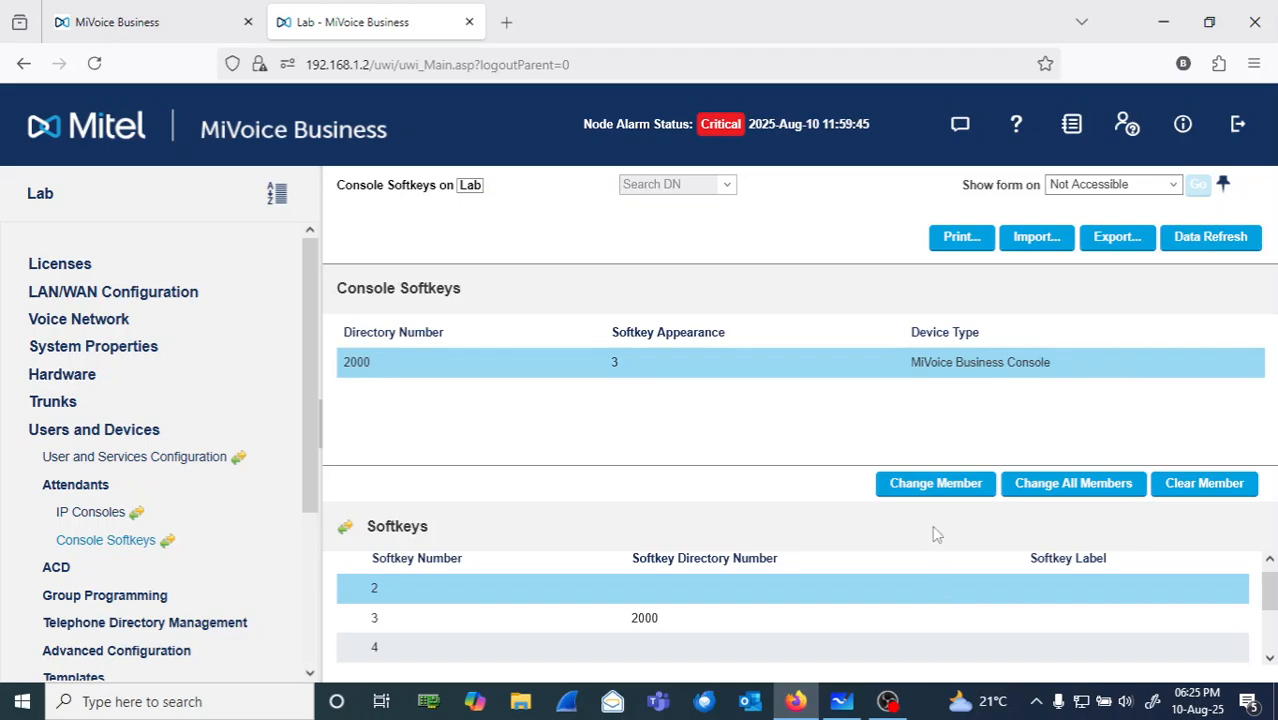
left_click(946, 490)
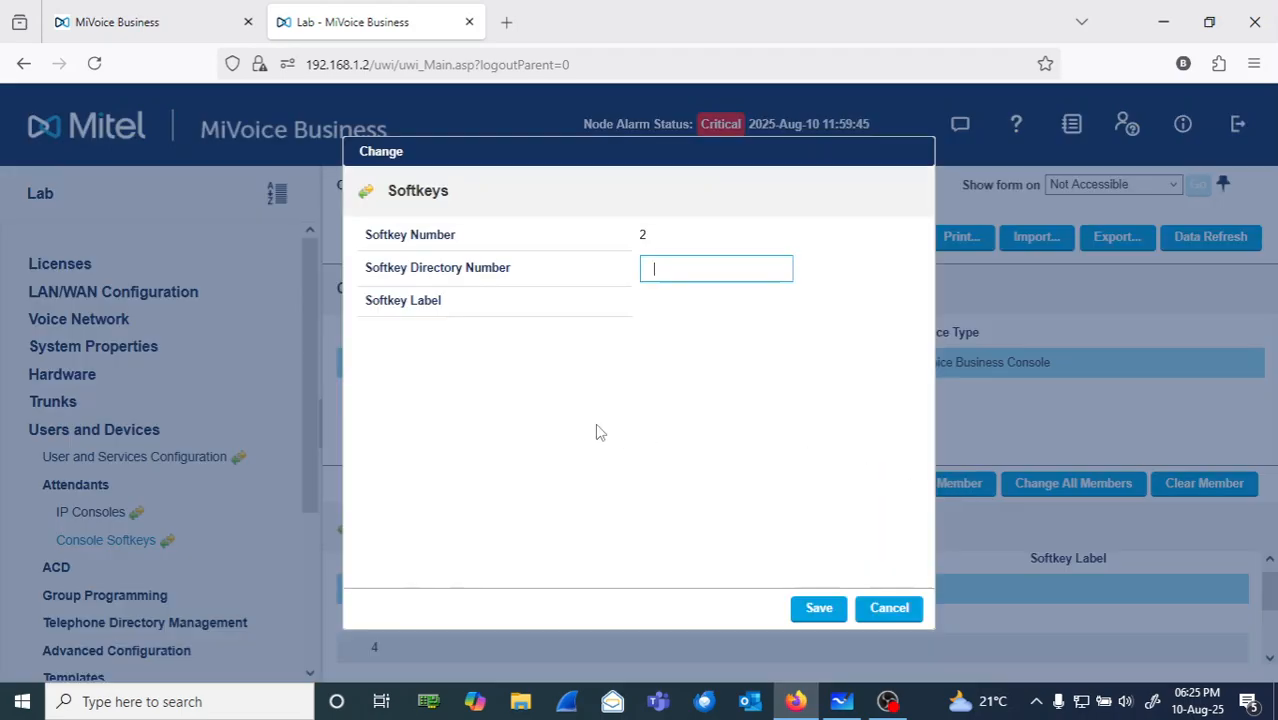
type("3958000")
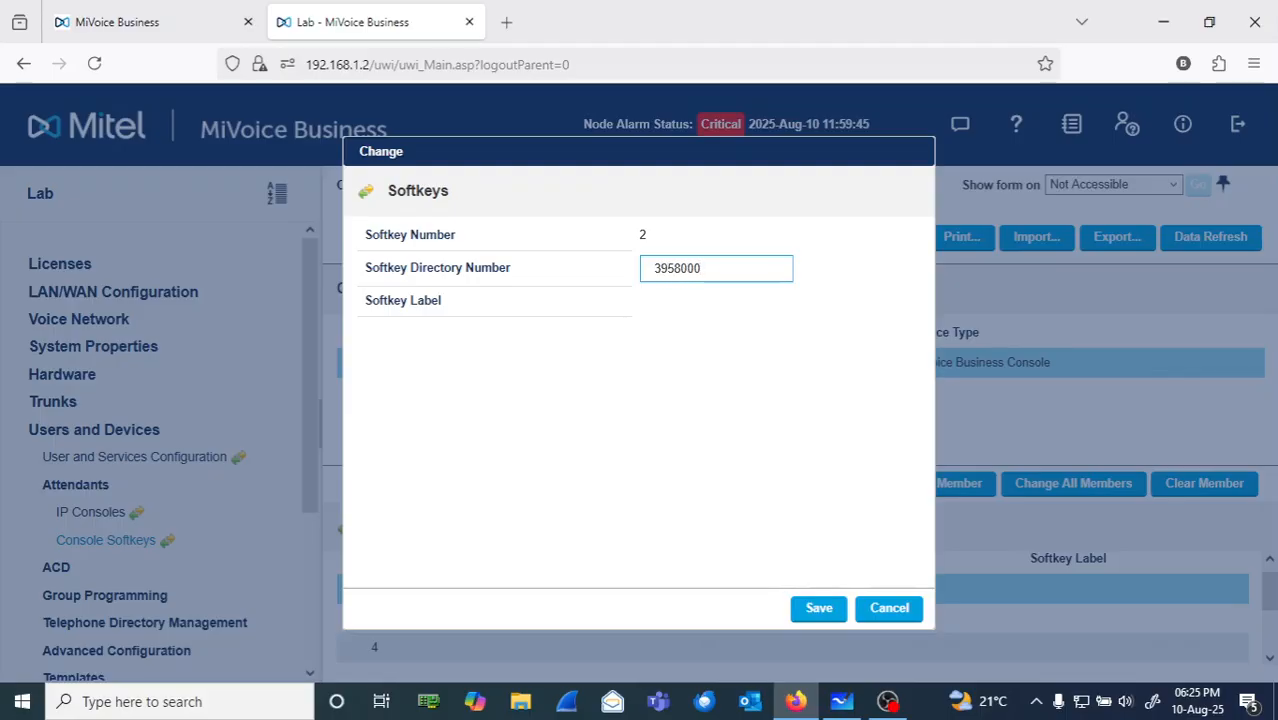
left_click(819, 612)
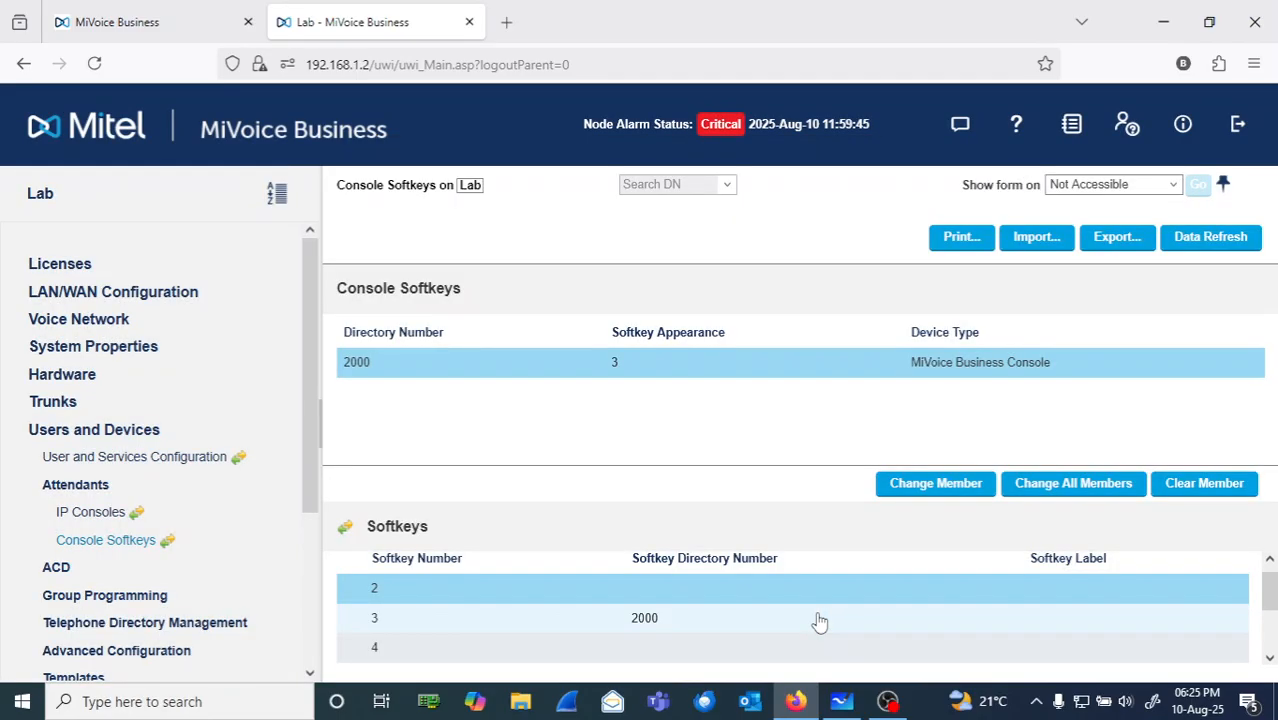
scroll(818, 622, "down", 2)
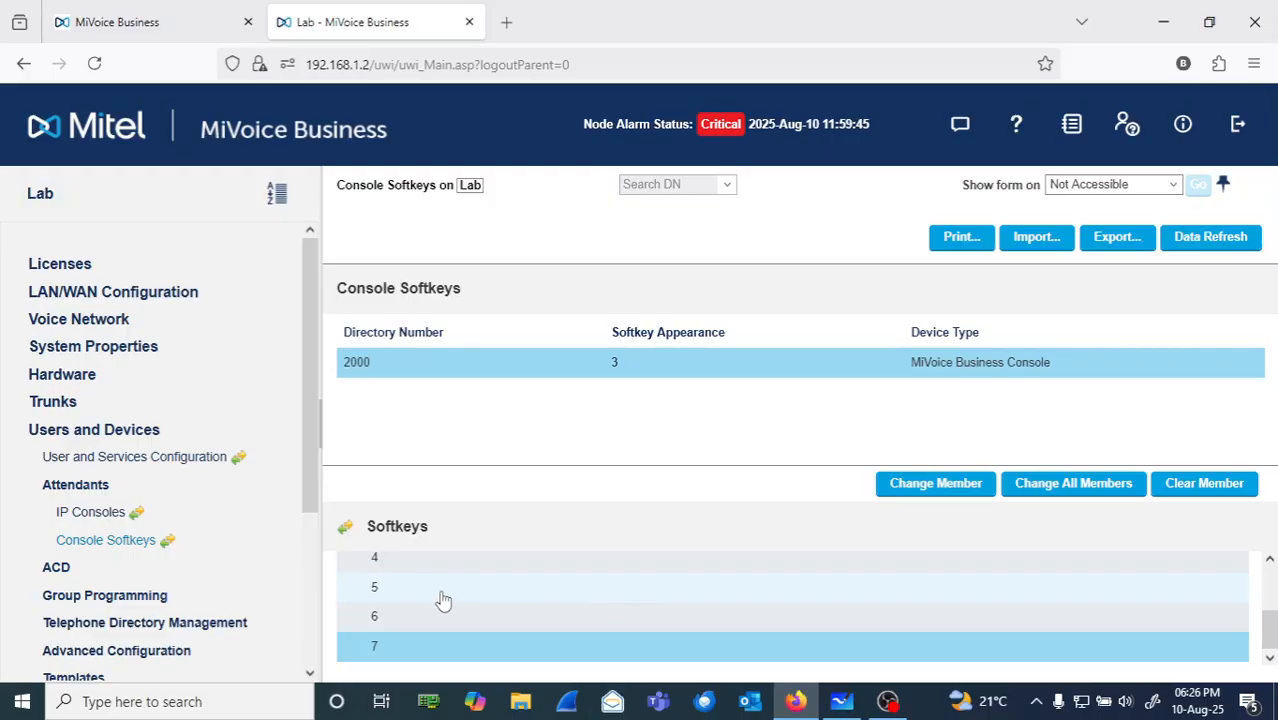
Clear the softkey 2 member of console 2000 in the Console Softkeys form
left_click(78, 492)
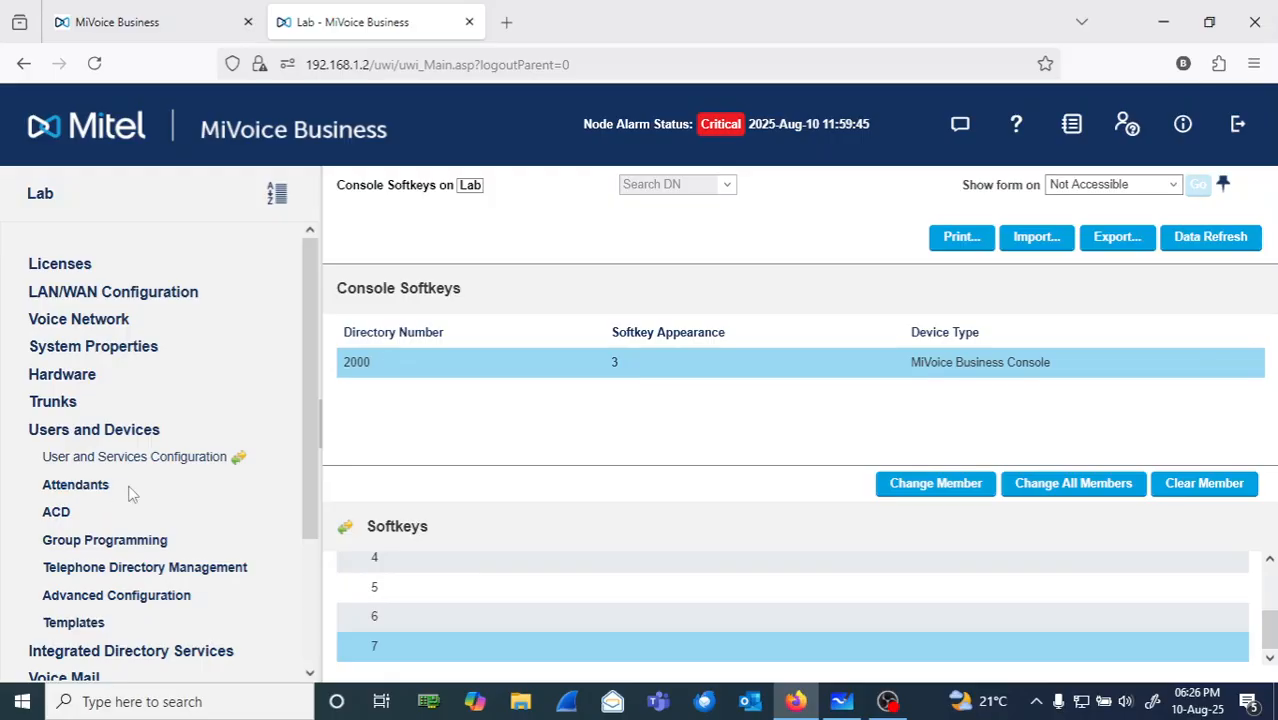
left_click(130, 432)
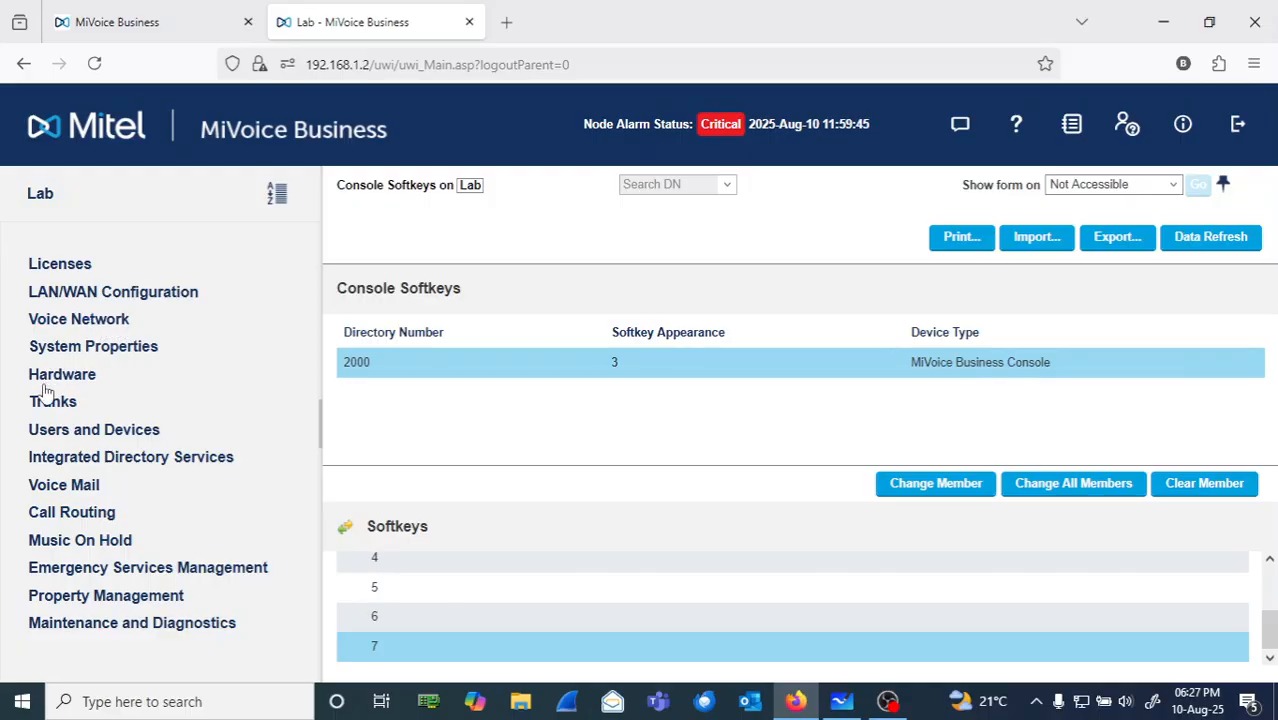
left_click(60, 430)
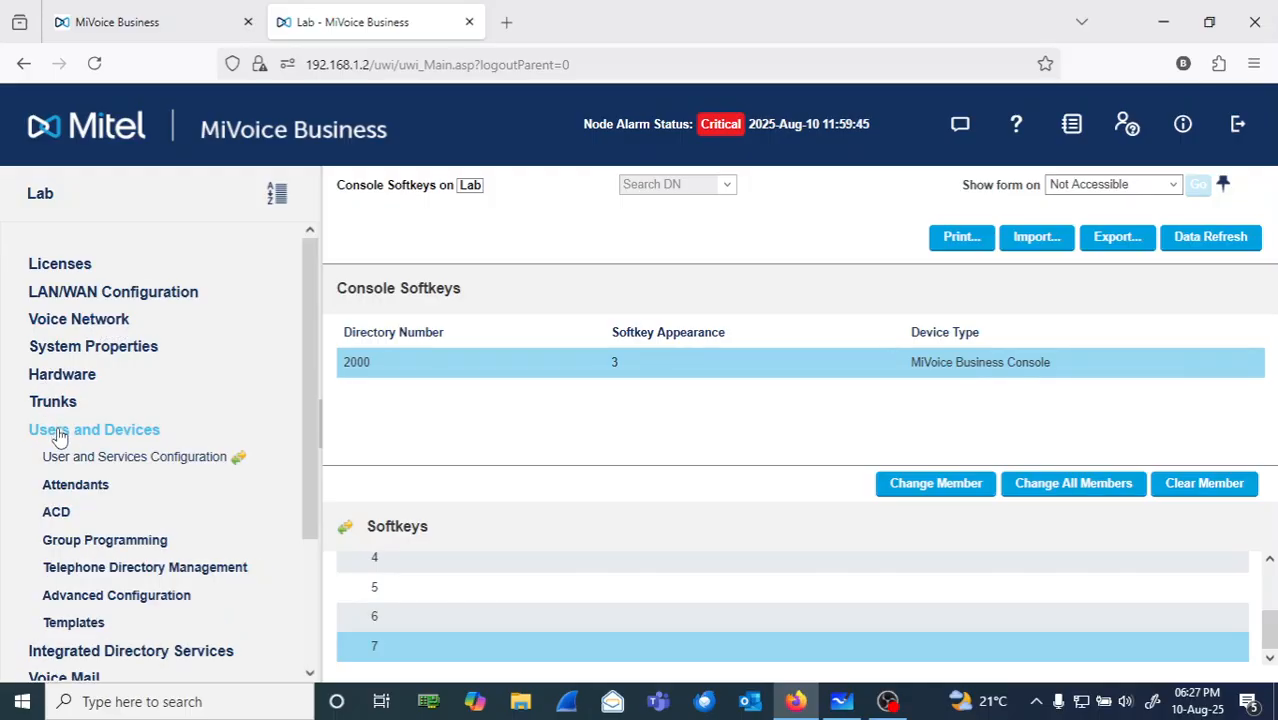
left_click(72, 492)
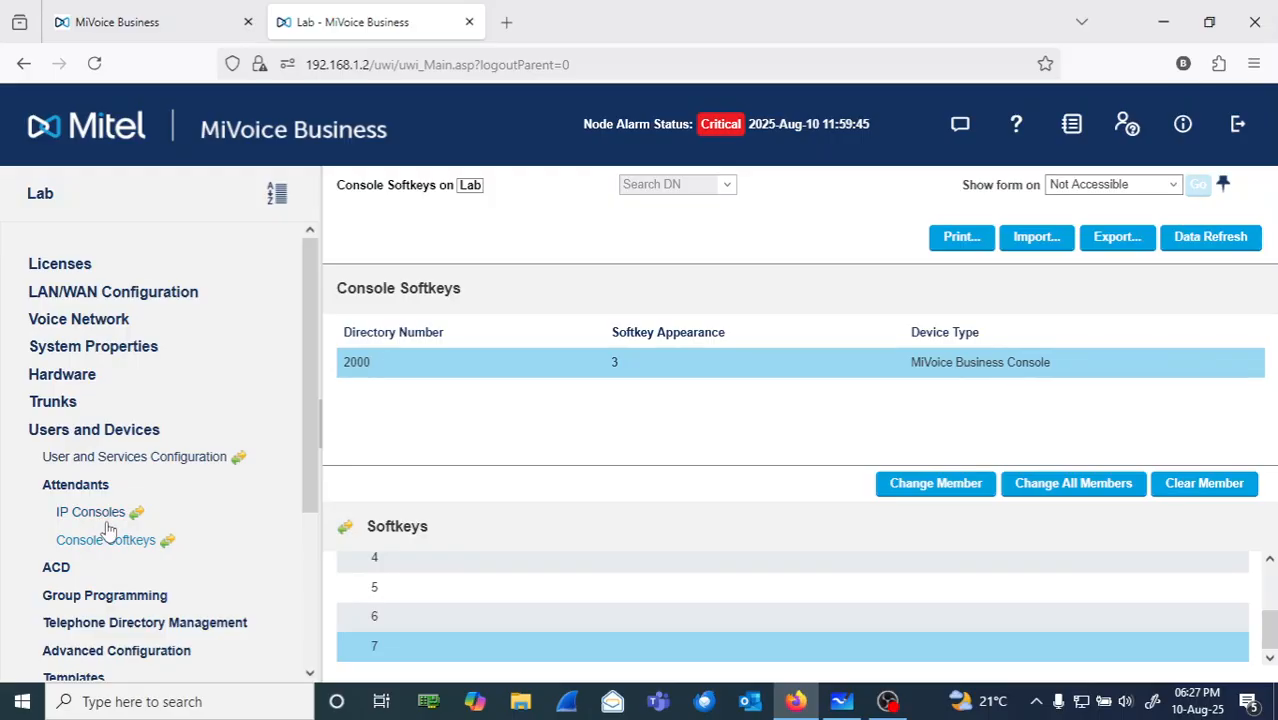
left_click(114, 545)
left_click_drag(1268, 635, 1268, 585)
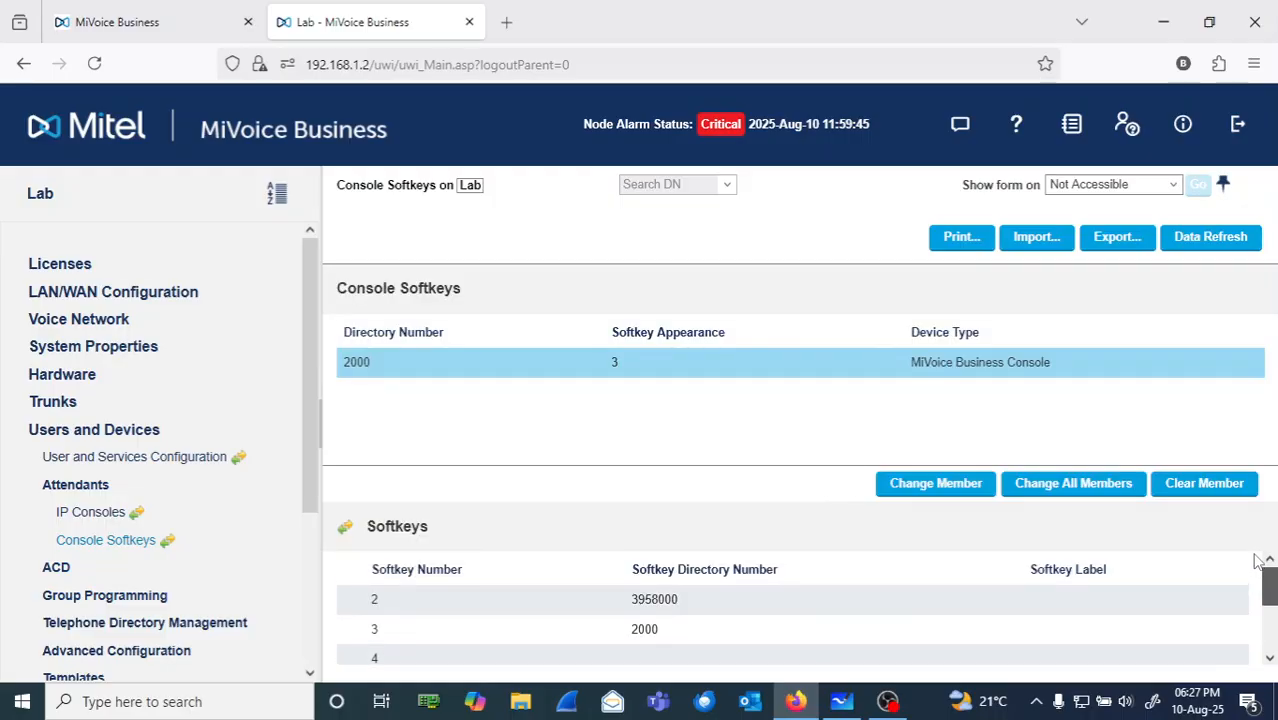
left_click(693, 610)
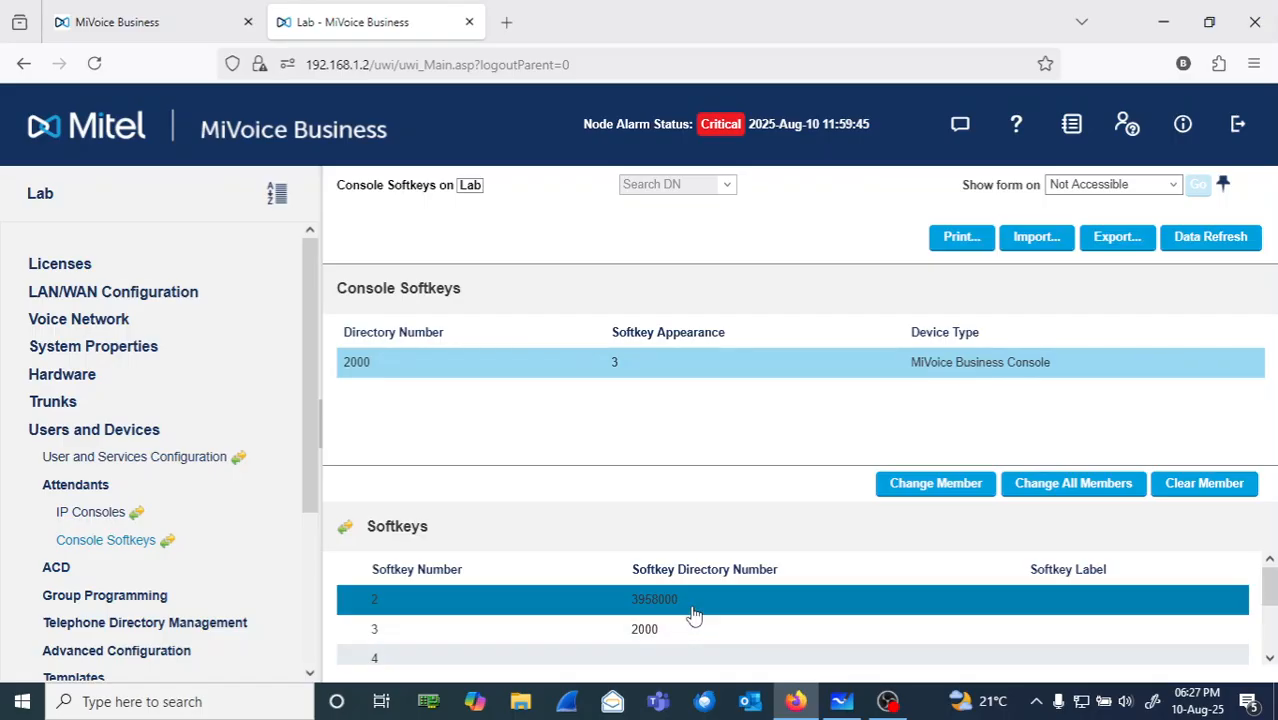
left_click(1162, 485)
left_click(699, 415)
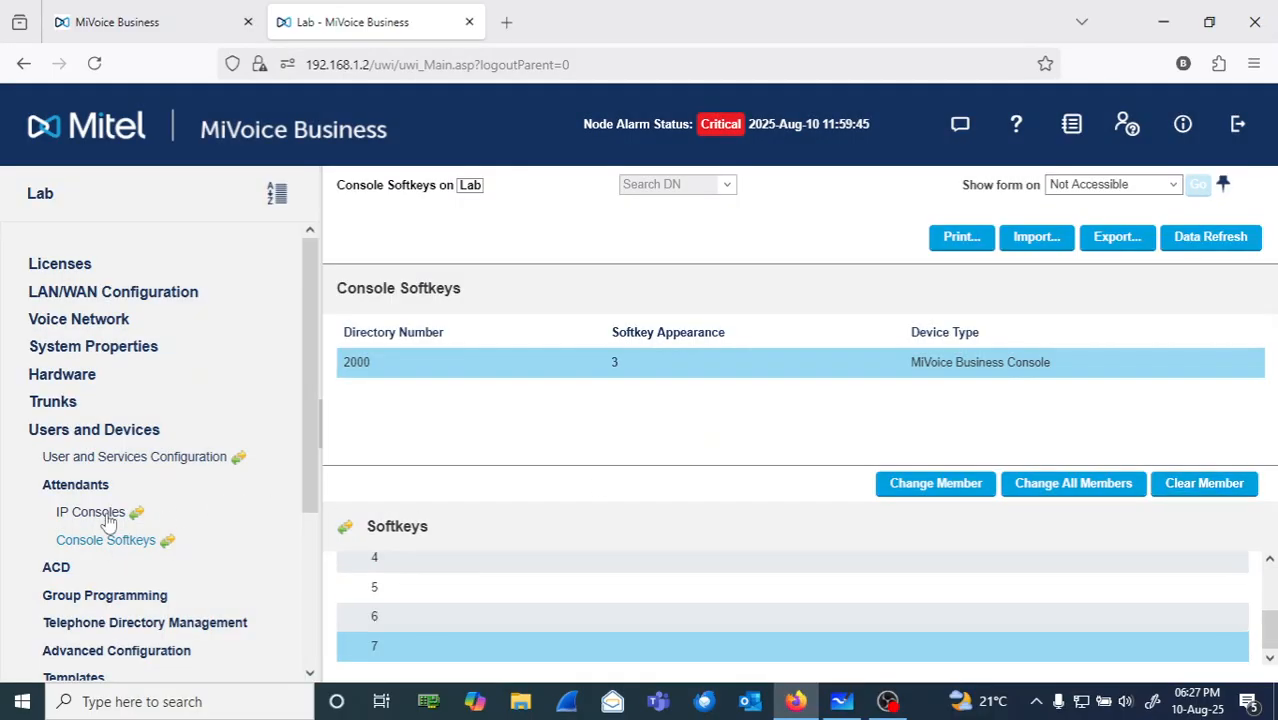
Delete the MiVoice Business Console with directory number 2000 from the IP Consoles form
left_click(100, 512)
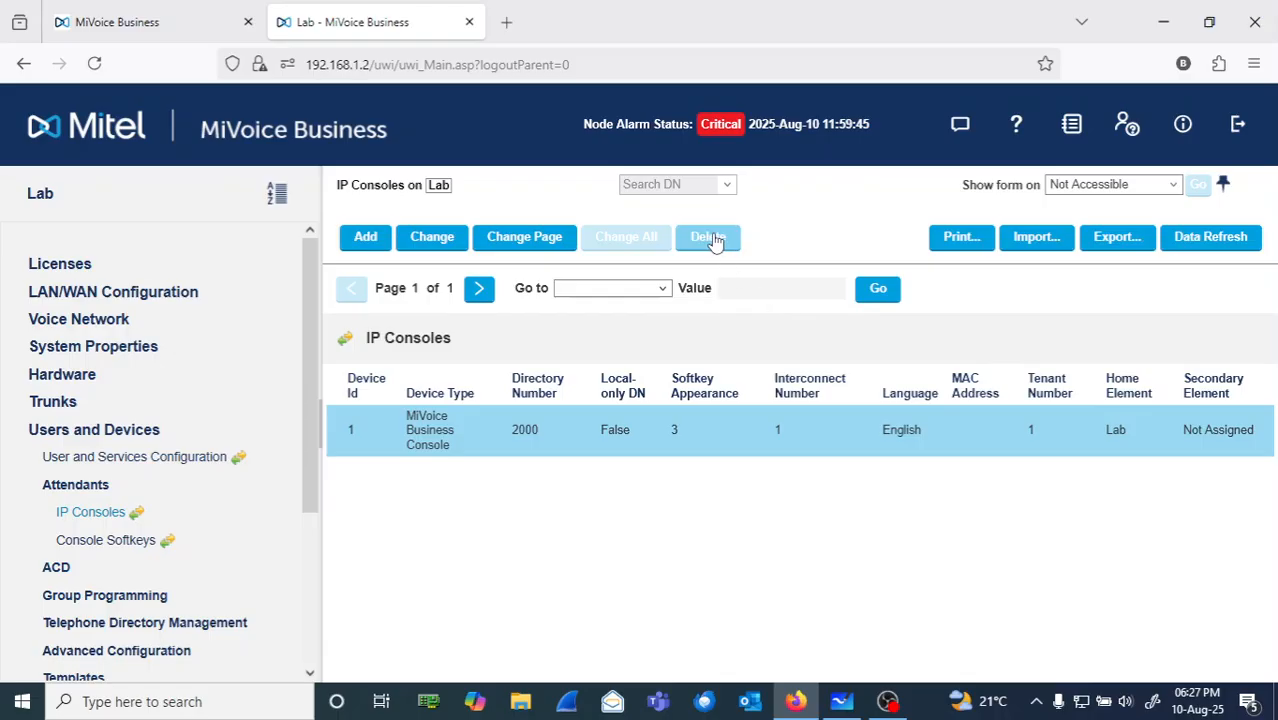
left_click(712, 240)
left_click(699, 418)
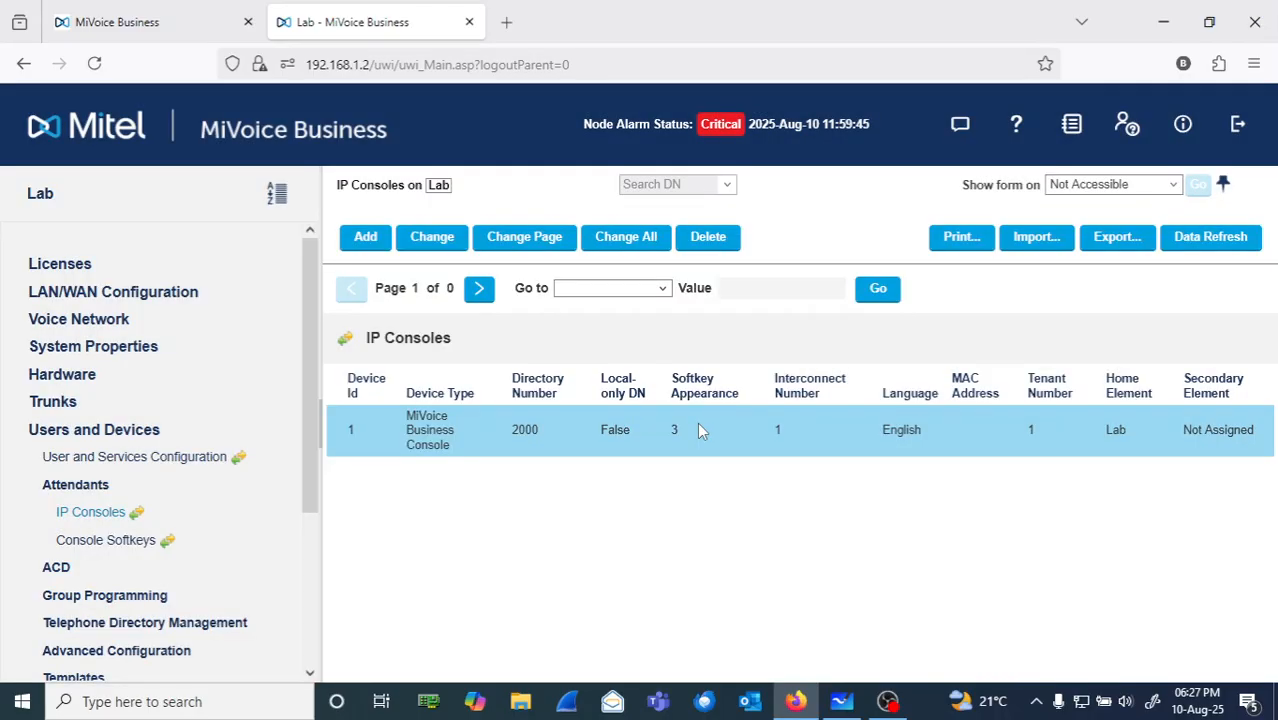
left_click(95, 430)
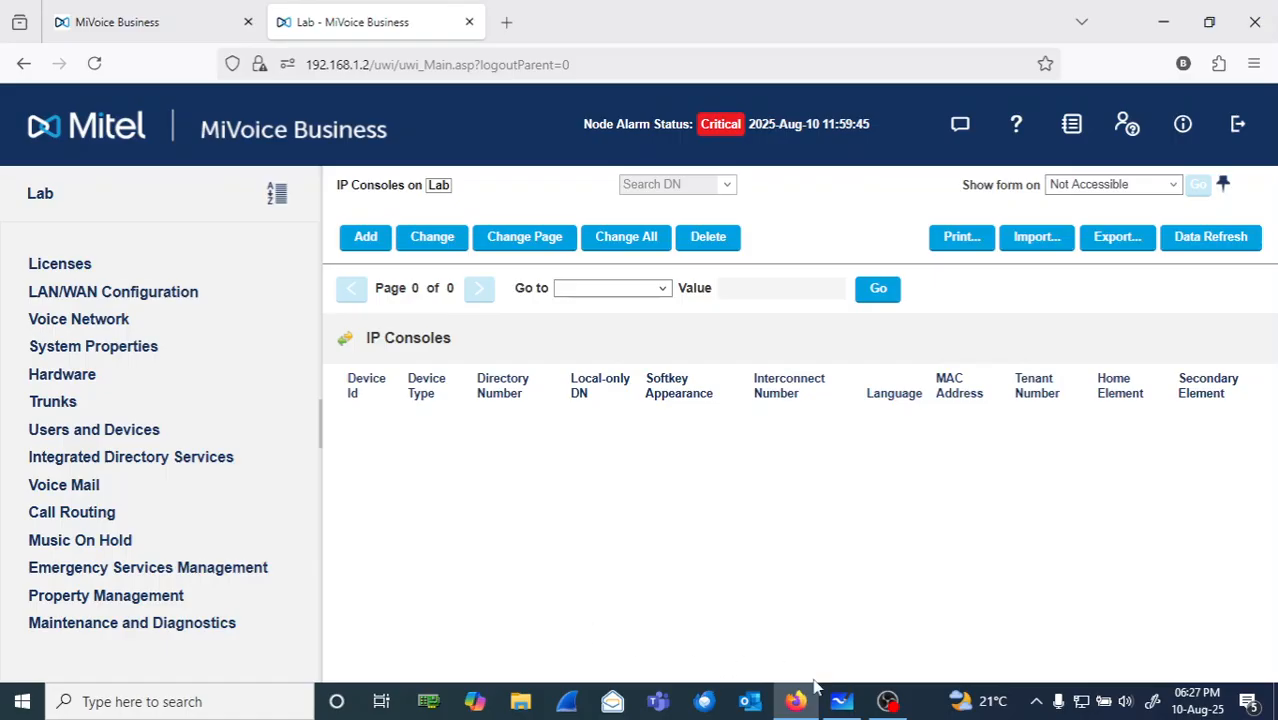
Set index 1 in the DID Ranges for CPN Substitution form to DID range 2000-2099 with CPN substitution 311xxxx, and save it
left_click(841, 701)
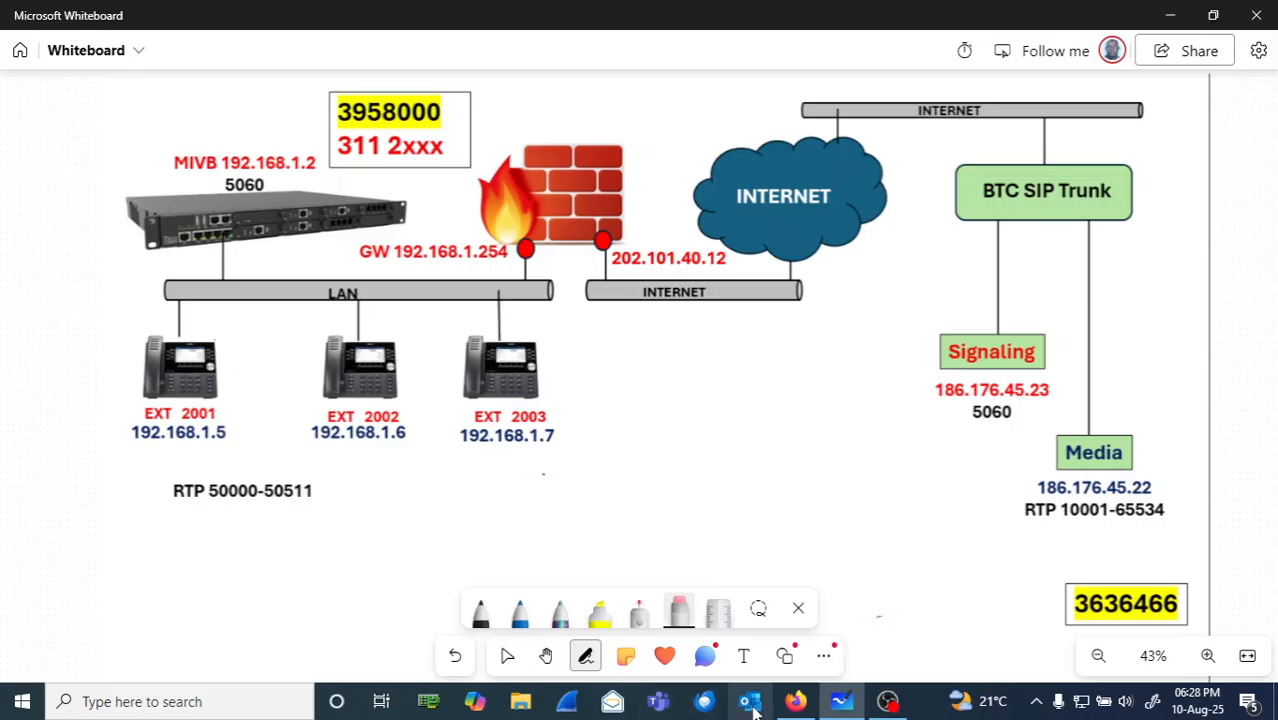
left_click(796, 701)
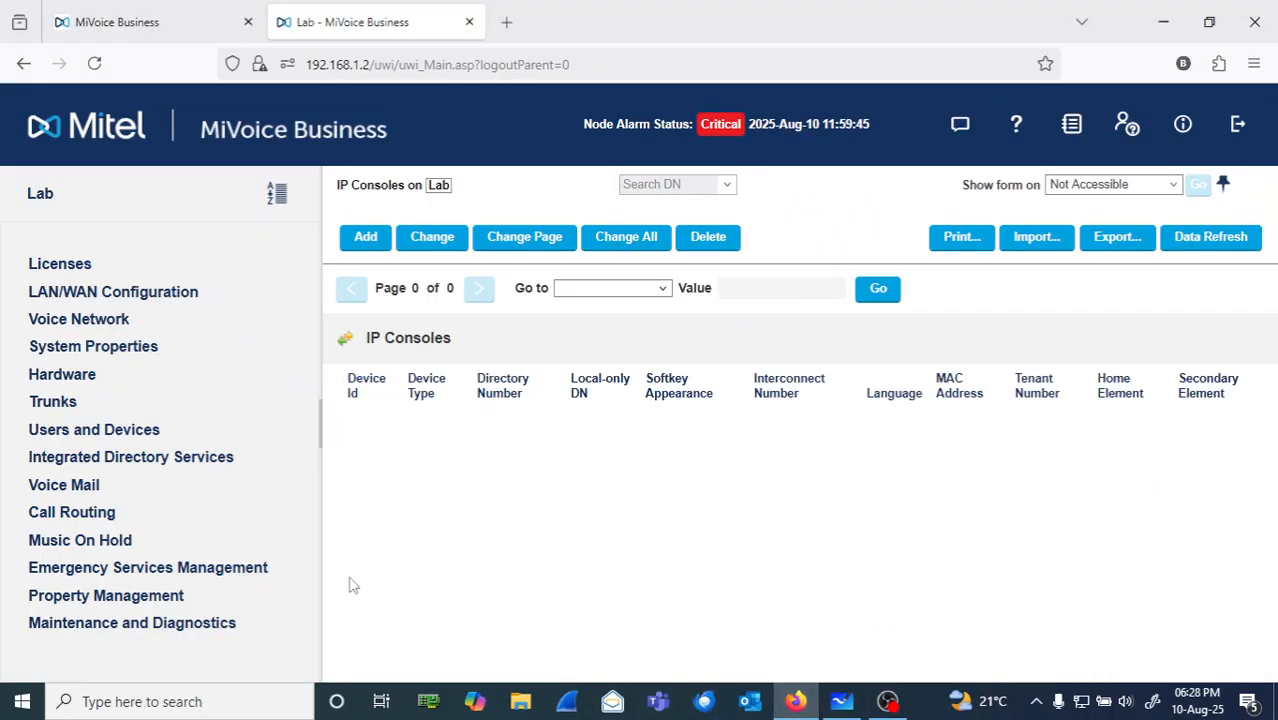
left_click(53, 403)
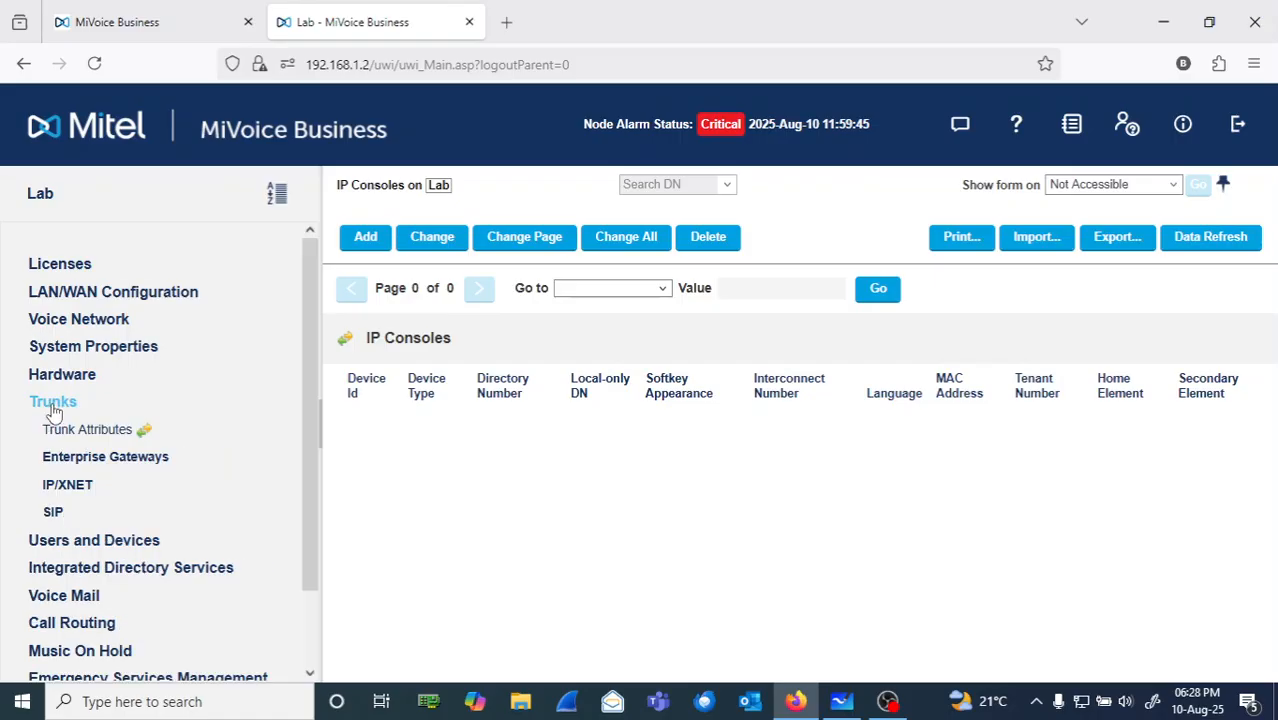
left_click(54, 513)
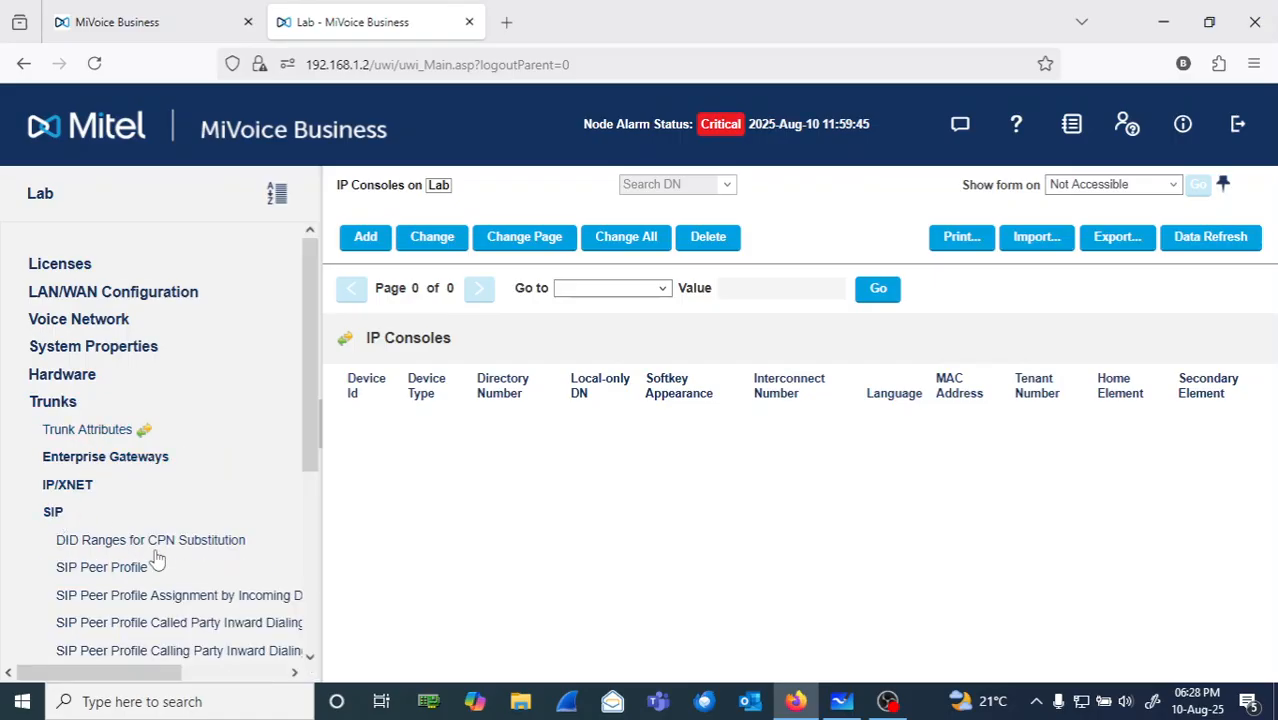
left_click(175, 545)
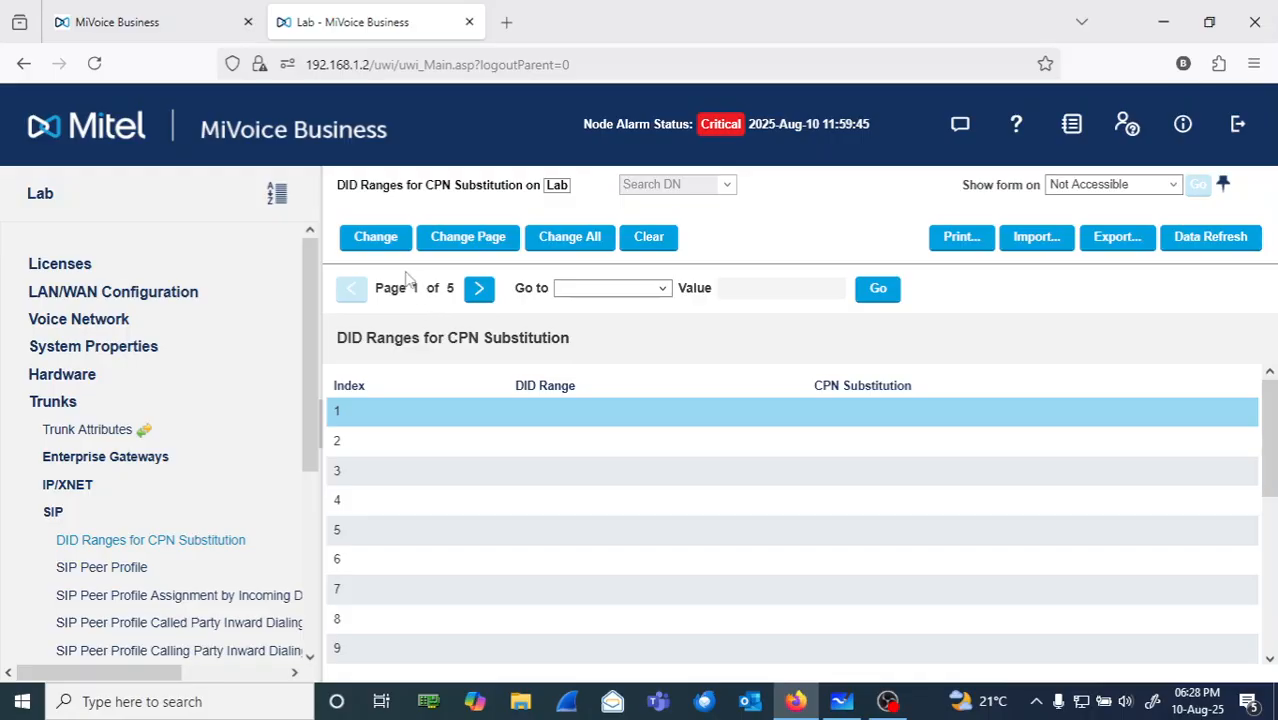
left_click(375, 237)
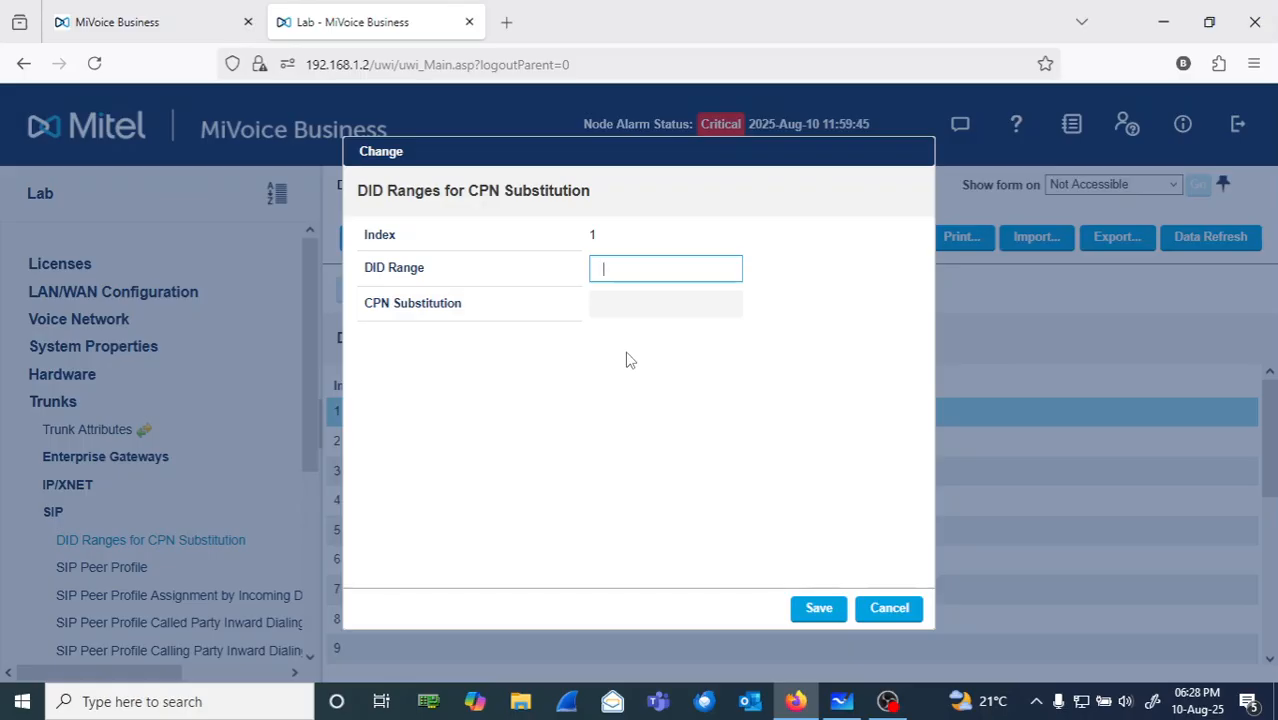
type("2000")
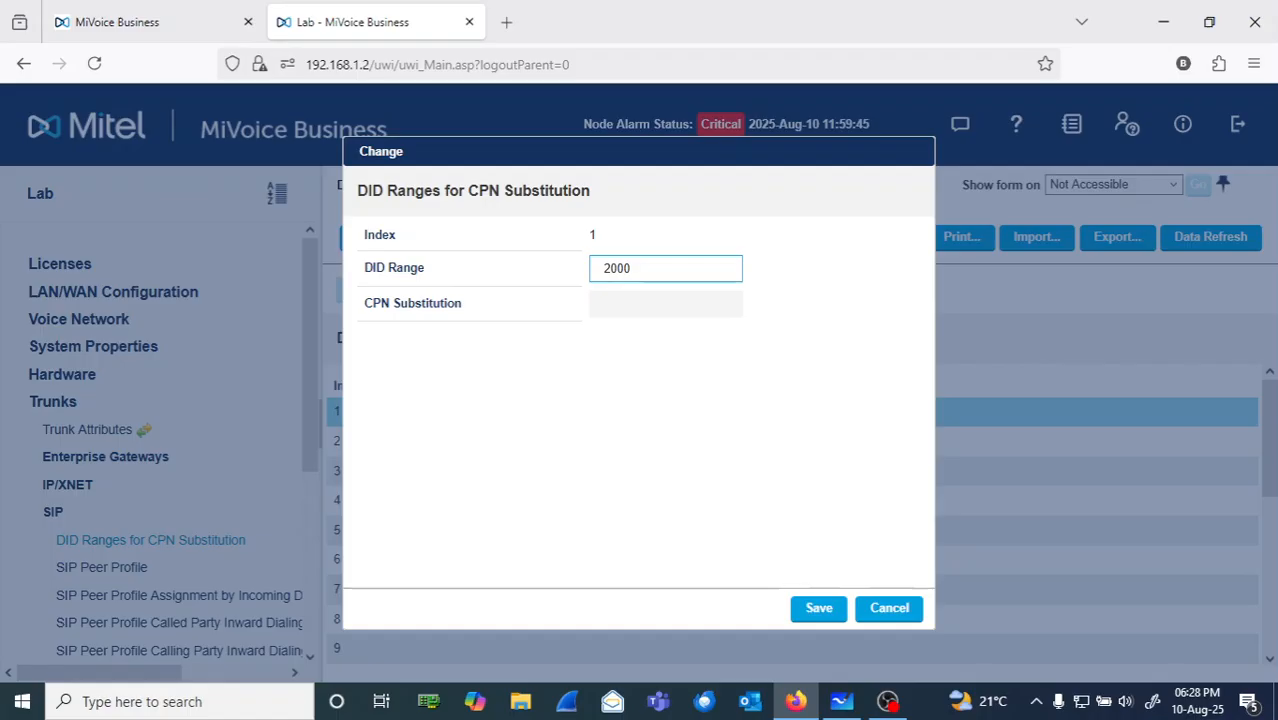
type("-2099")
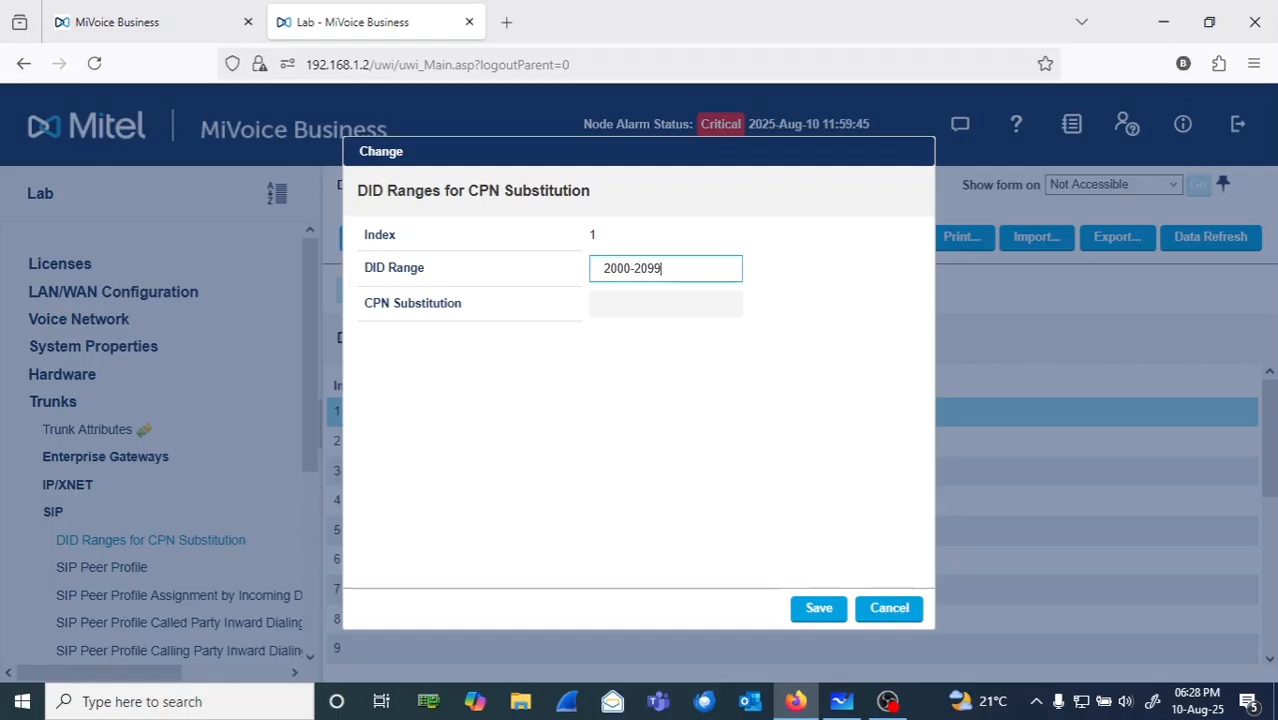
left_click(618, 313)
type("3")
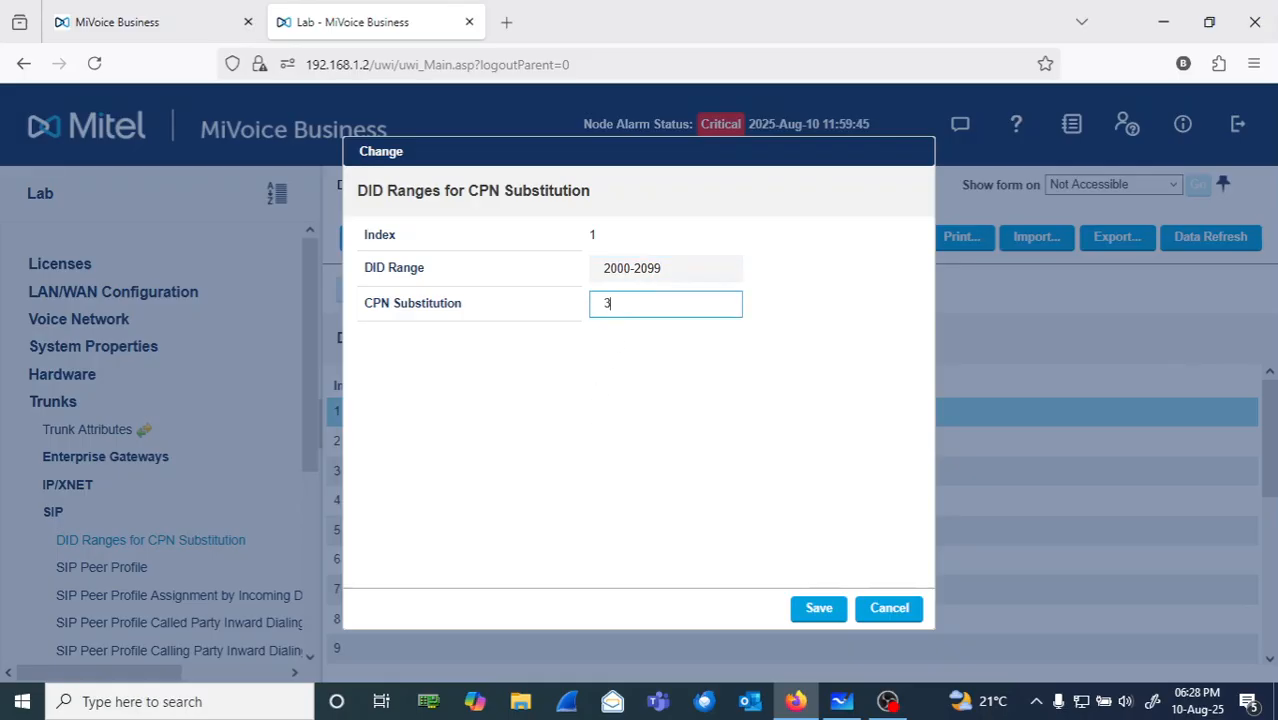
type("11xxxx")
left_click(822, 610)
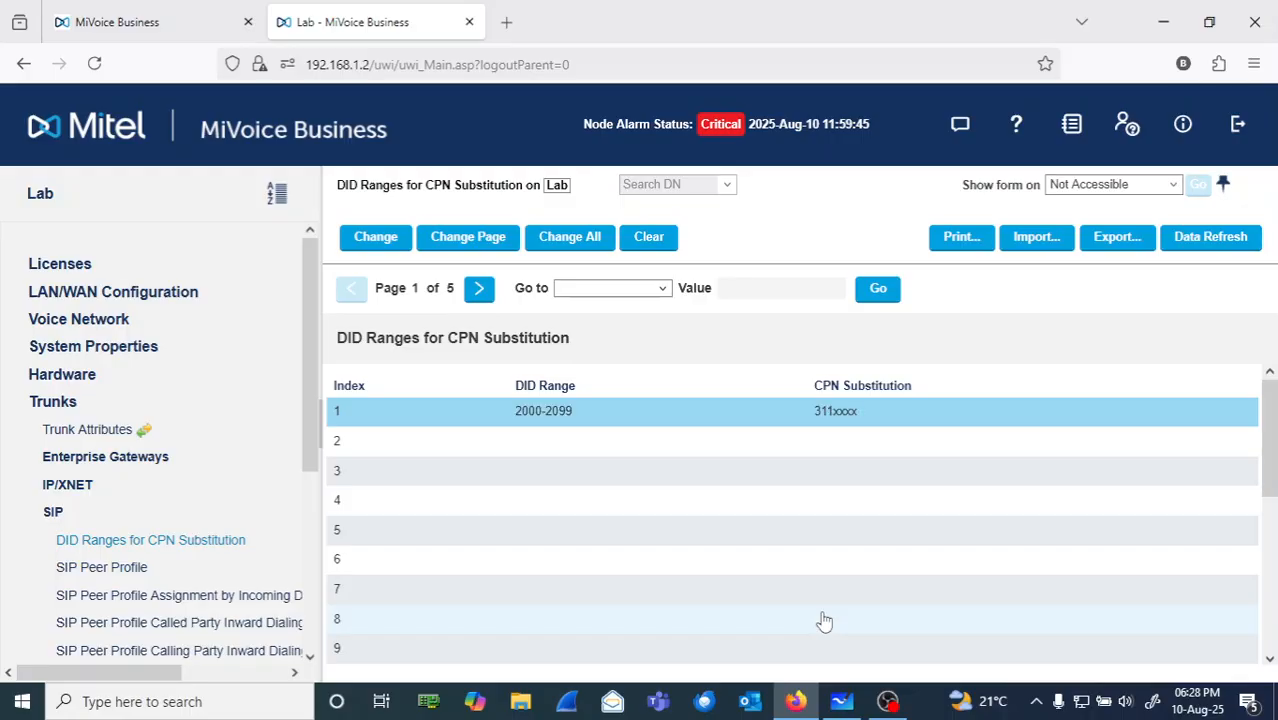
Add DID range index 1 to the outgoing DID ranges of the BTCsip SIP Peer Profile and save the selection
left_click(96, 567)
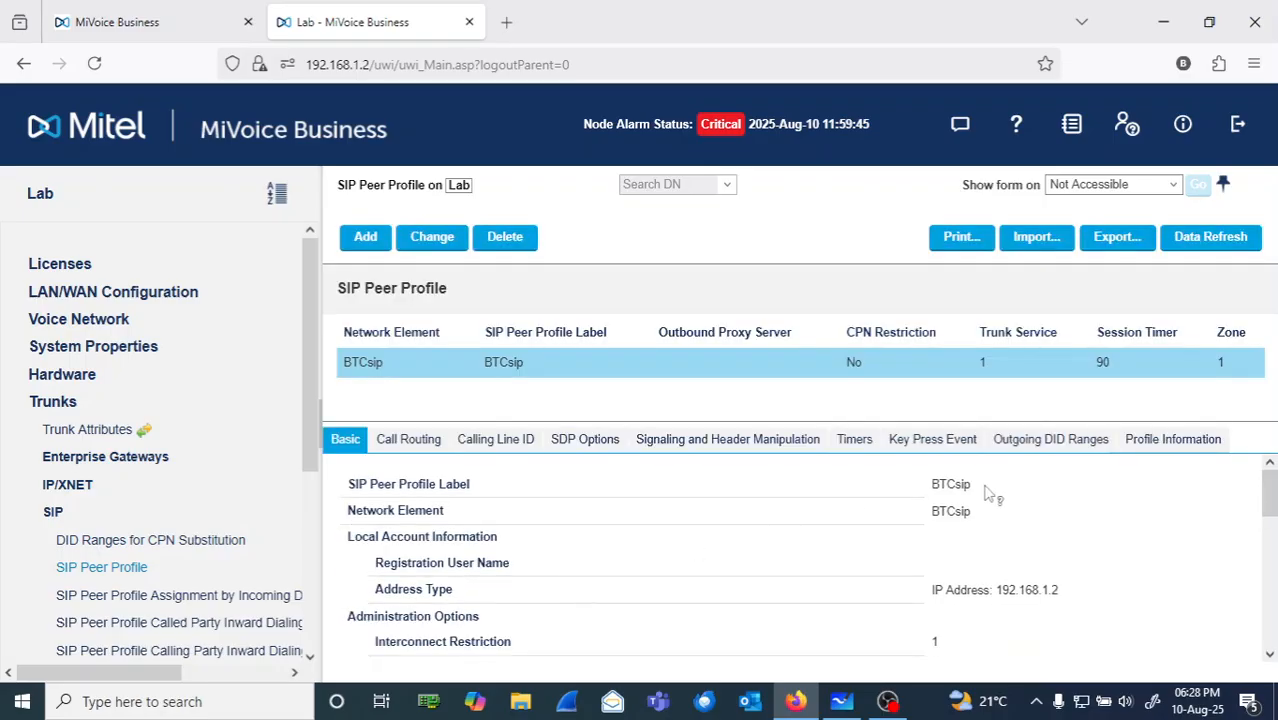
left_click(1080, 446)
left_click(1196, 484)
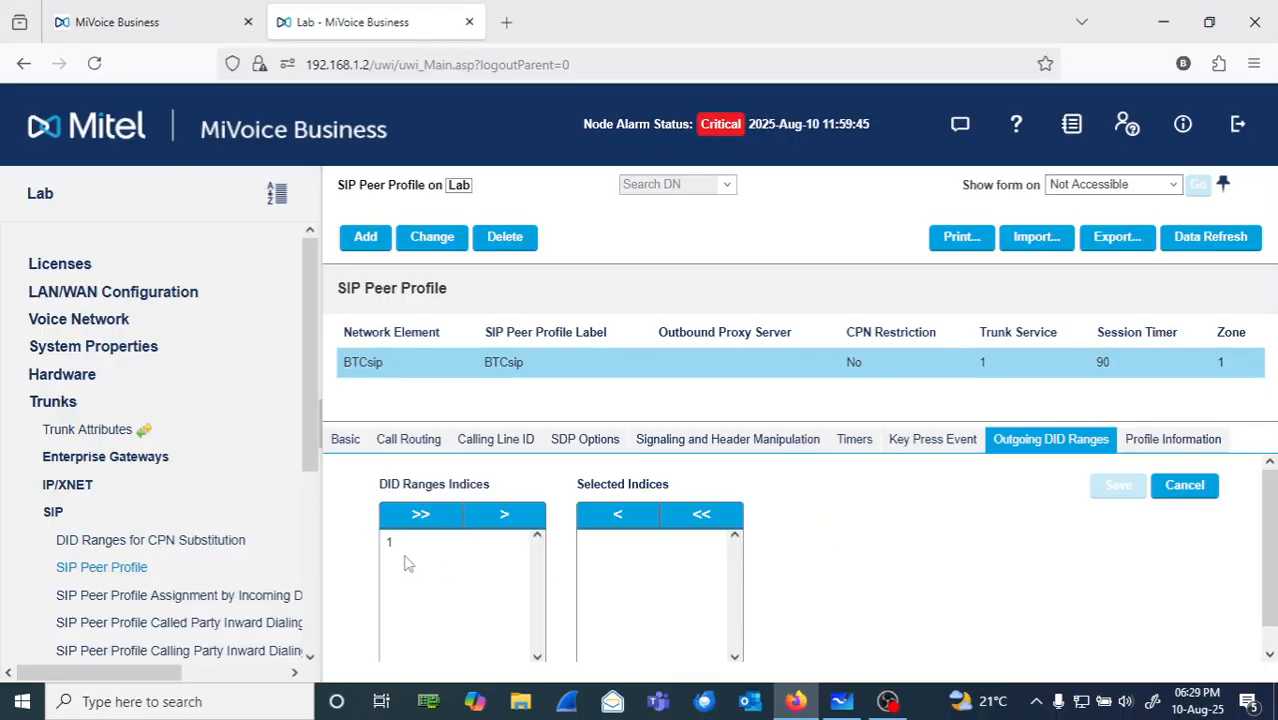
left_click(507, 524)
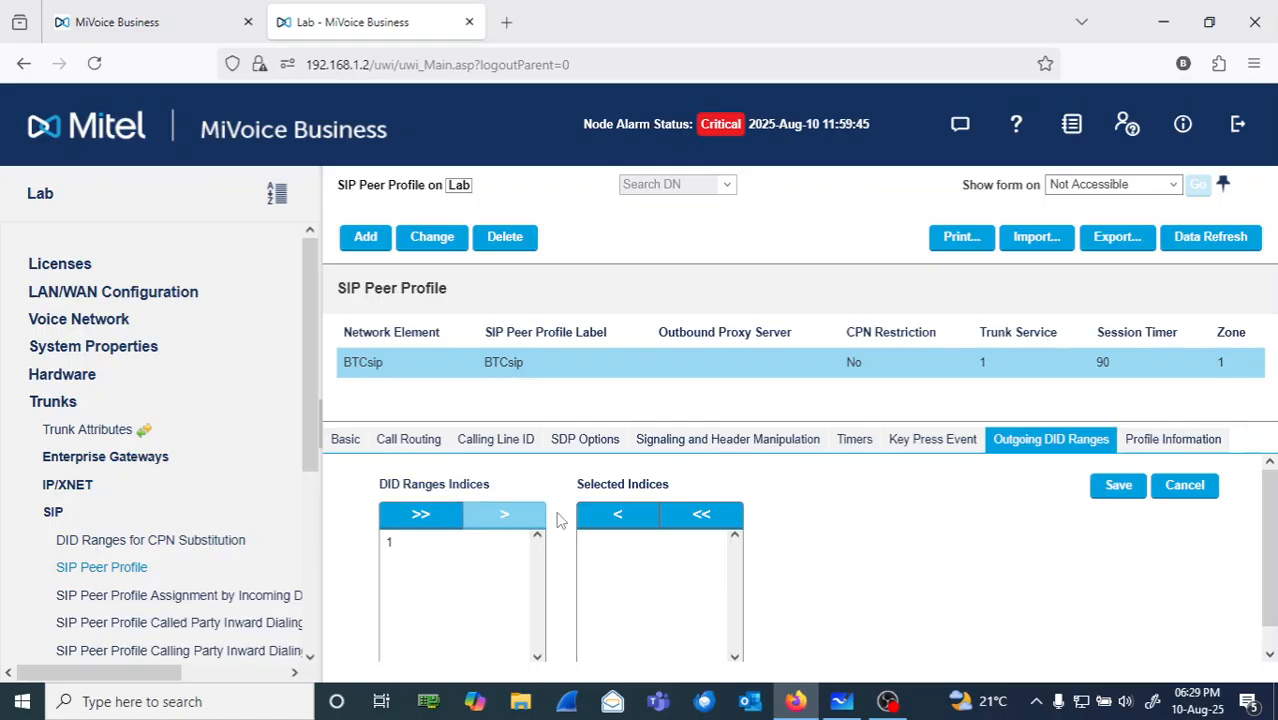
left_click(424, 547)
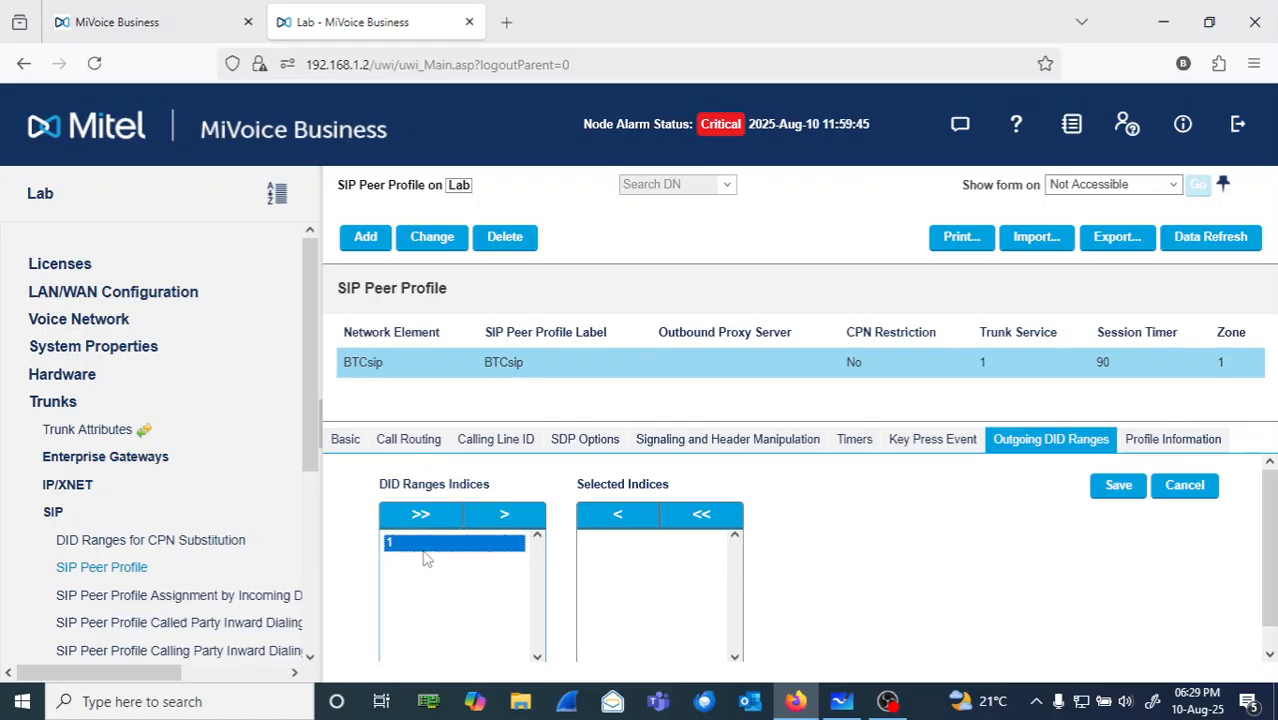
left_click(505, 516)
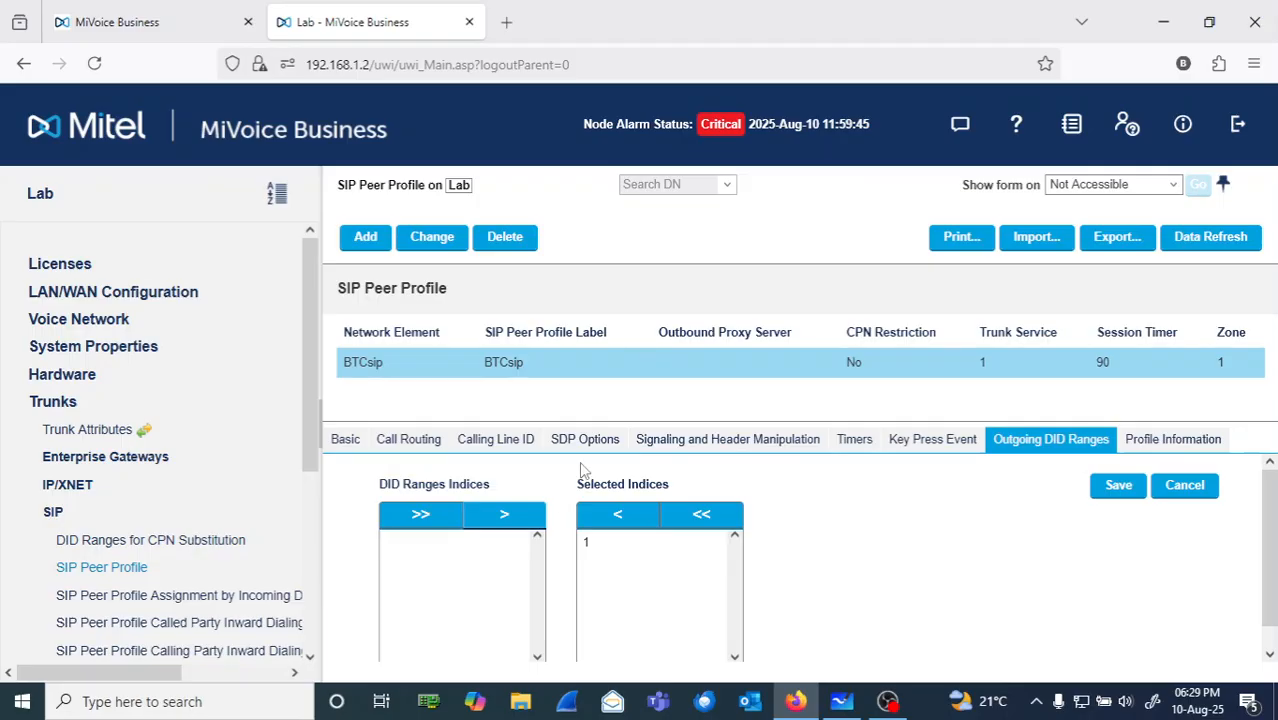
left_click(1118, 487)
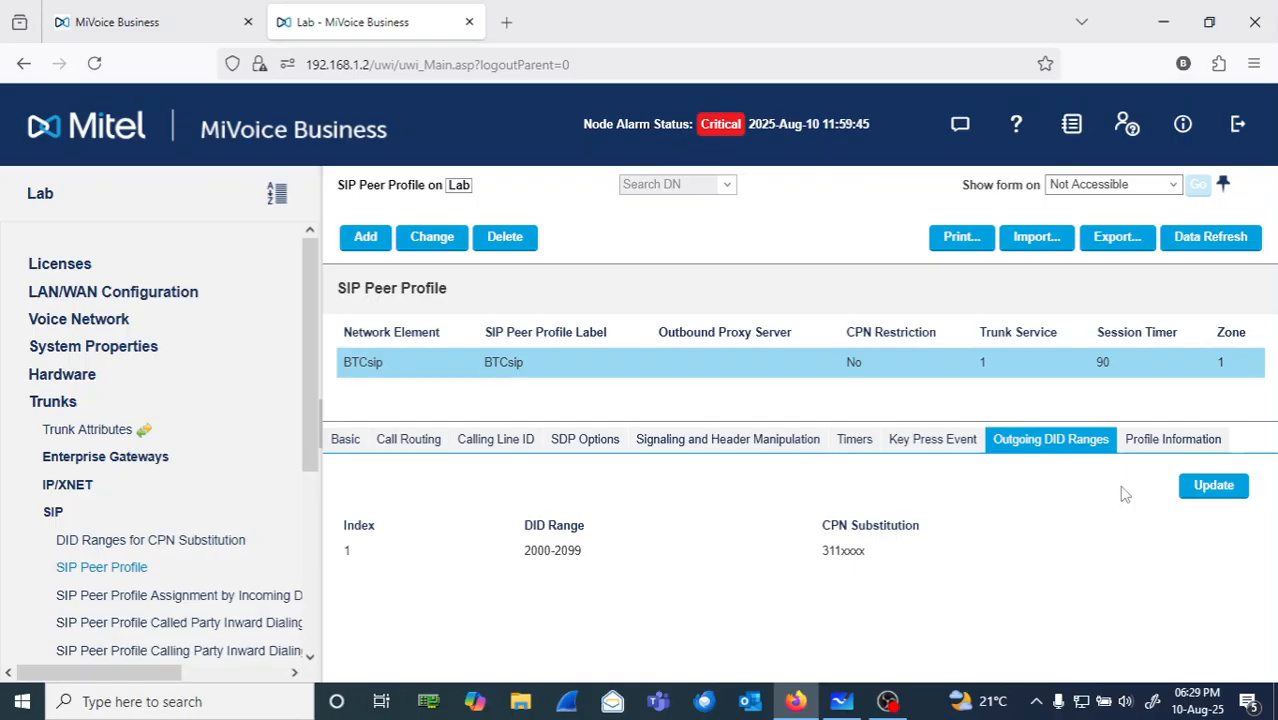
Switch to Microsoft Whiteboard and draw extension 2003's outgoing call path, writing its full caller number and its From address under the first two
left_click(840, 703)
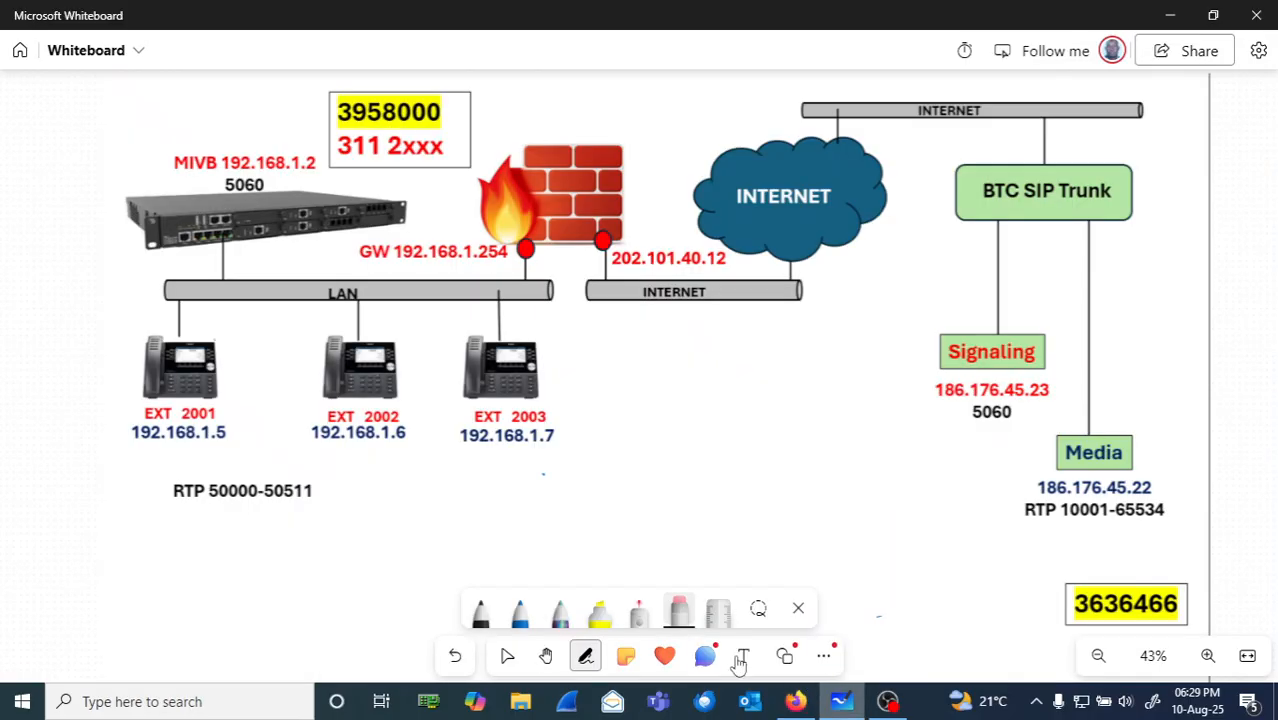
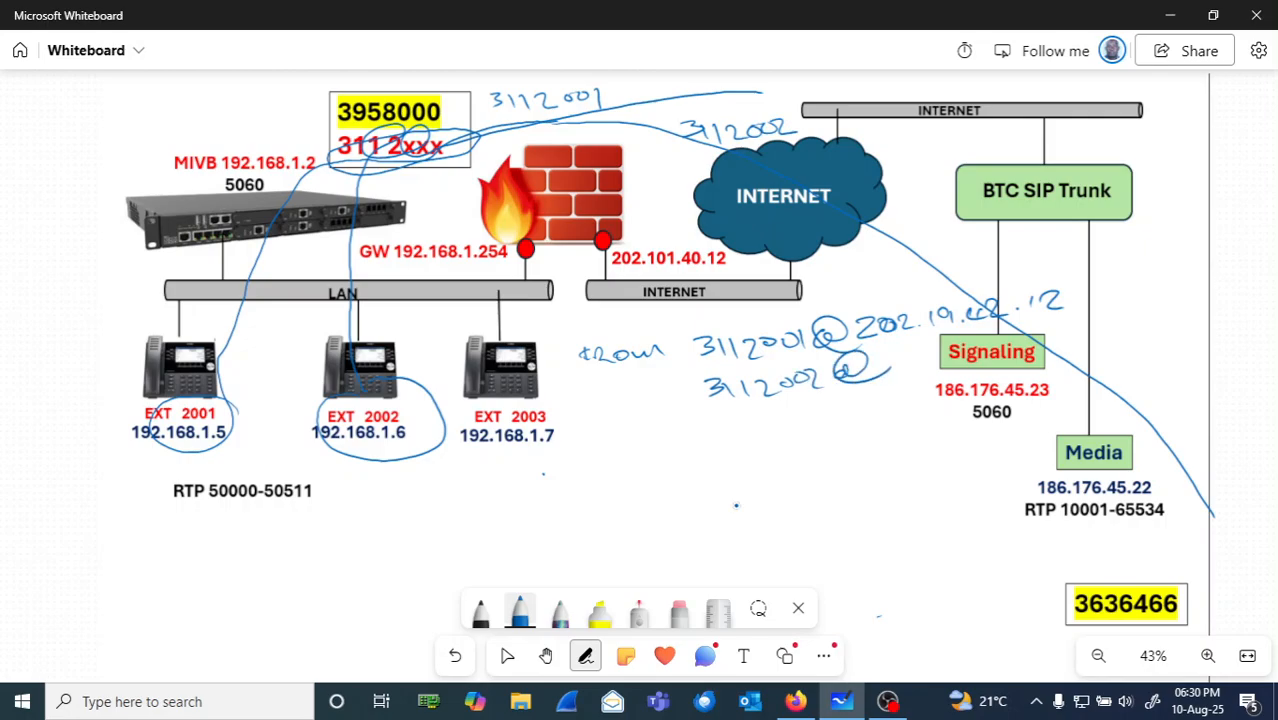
mouse_move(518, 342)
left_mouse_down()
mouse_move(442, 380)
mouse_move(534, 328)
mouse_move(492, 306)
mouse_move(400, 165)
mouse_move(340, 128)
mouse_move(385, 150)
mouse_move(770, 85)
mouse_move(925, 90)
left_mouse_up()
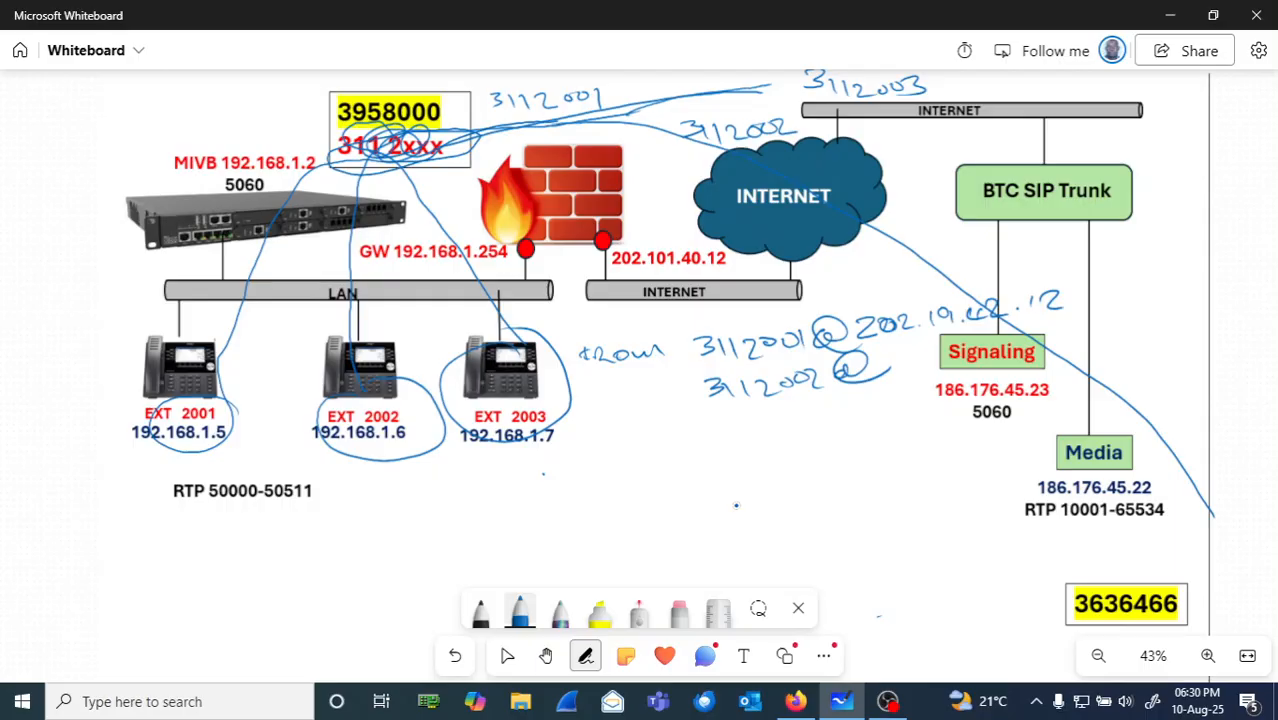
mouse_move(720, 428)
left_mouse_down()
mouse_move(722, 448)
mouse_move(812, 429)
left_mouse_up()
mouse_move(830, 423)
left_mouse_down()
mouse_move(842, 433)
mouse_move(916, 400)
left_mouse_up()
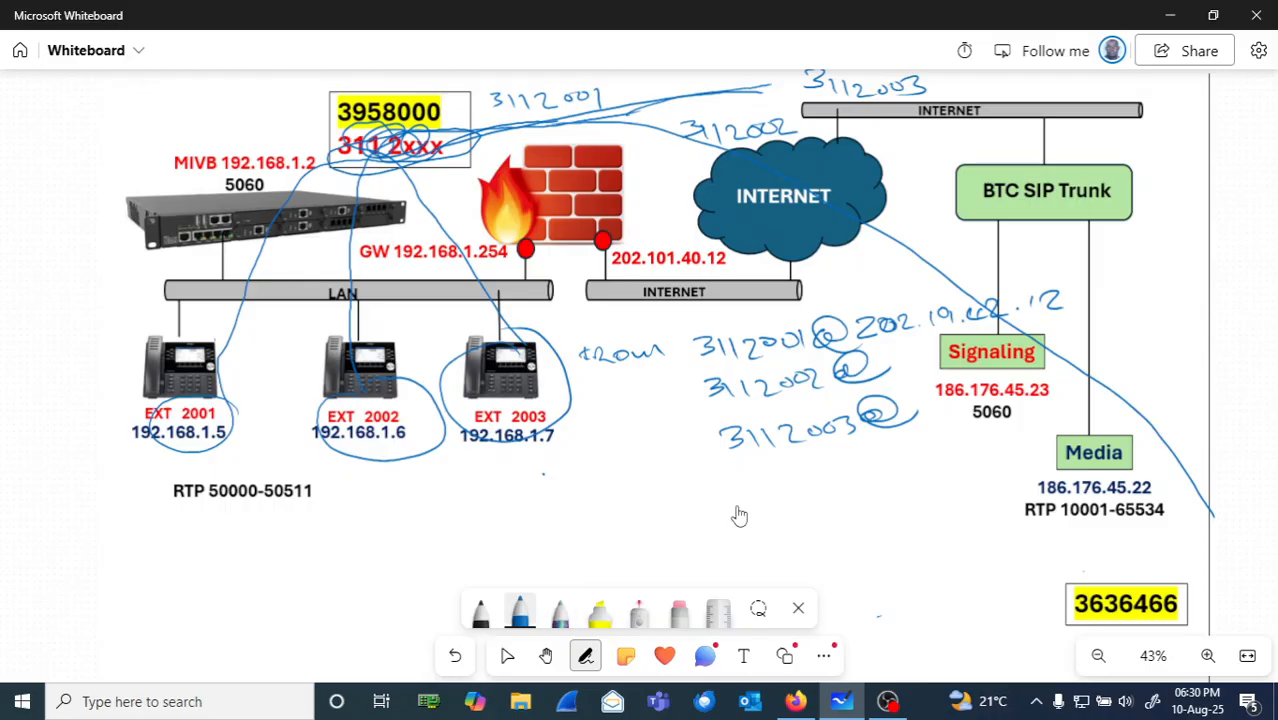
Set the pen to red and write the caller numbers of extensions 2001 and 2002, each with an arrow, above the destination number box
left_click(519, 612)
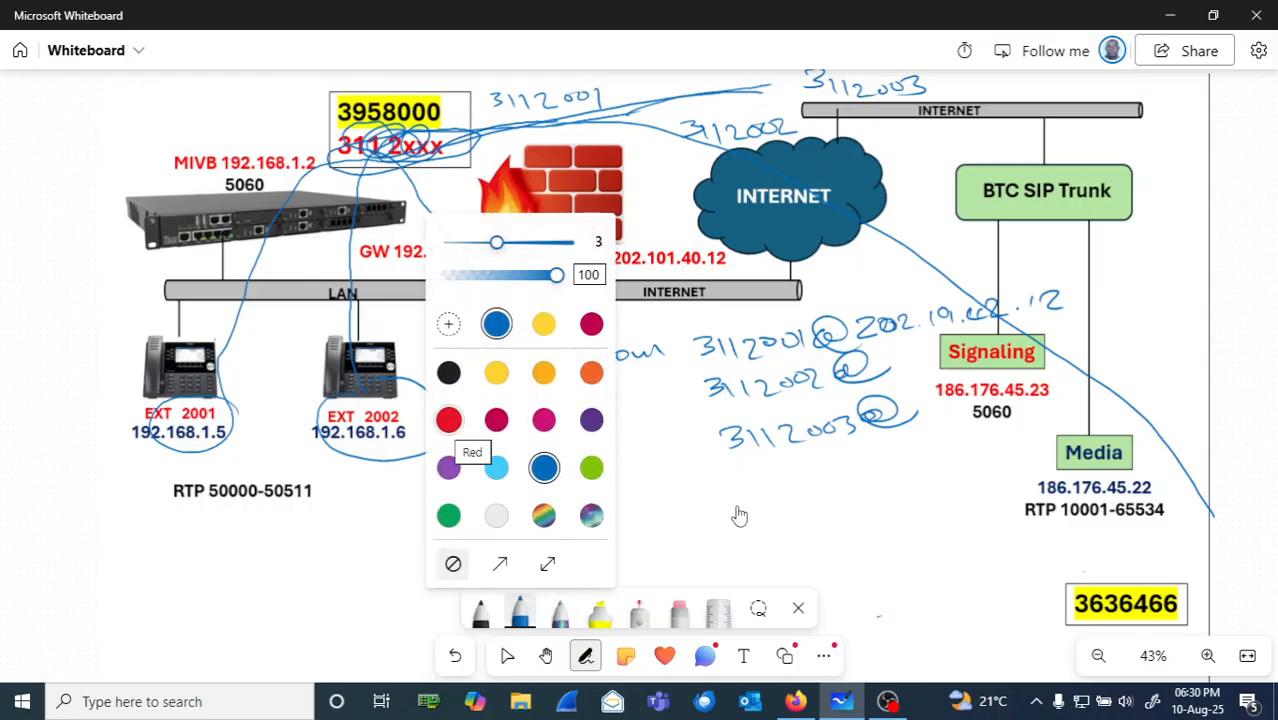
left_click(448, 420)
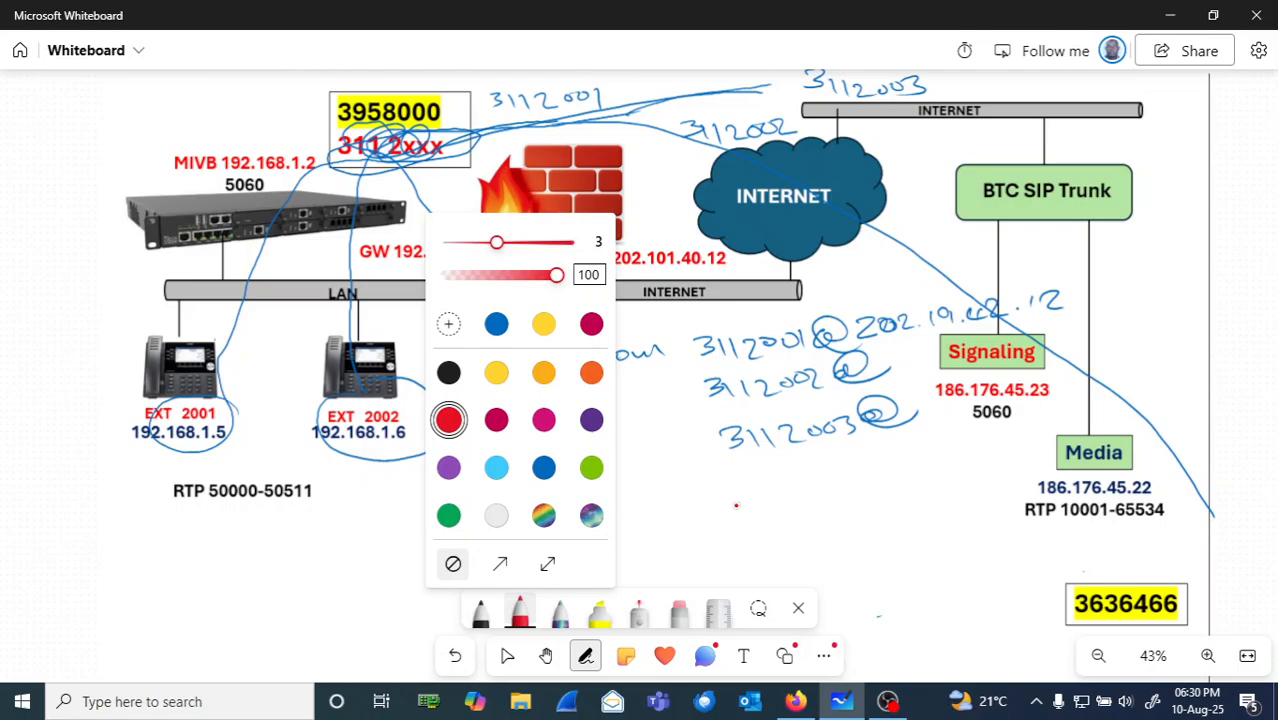
left_click_drag(1029, 542, 1112, 553)
mouse_move(1119, 541)
left_mouse_down()
mouse_move(1134, 553)
mouse_move(1160, 542)
left_mouse_up()
left_click_drag(1175, 536, 1176, 552)
left_click_drag(1028, 570, 1098, 578)
mouse_move(1110, 564)
left_mouse_down()
mouse_move(1110, 580)
mouse_move(1190, 580)
left_mouse_up()
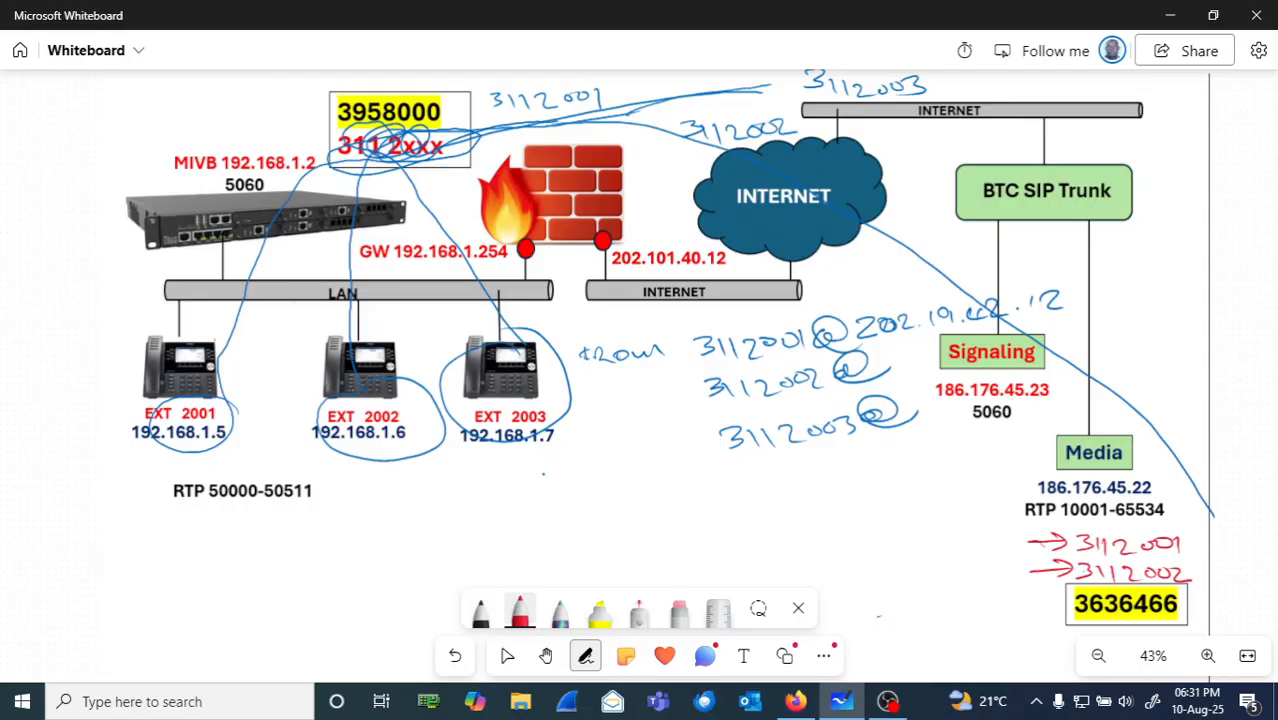
Sketch a fourth phone below the existing ones, connect it to the LAN bar and label it EXT 3001
mouse_move(294, 303)
left_mouse_down()
mouse_move(316, 524)
mouse_move(392, 508)
mouse_move(398, 568)
left_mouse_up()
mouse_move(318, 526)
left_mouse_down()
mouse_move(325, 594)
mouse_move(409, 568)
mouse_move(282, 558)
mouse_move(298, 529)
mouse_move(318, 582)
mouse_move(330, 540)
mouse_move(346, 556)
mouse_move(334, 556)
left_mouse_up()
mouse_move(408, 532)
left_mouse_down()
mouse_move(424, 515)
mouse_move(444, 523)
left_mouse_up()
mouse_move(442, 512)
left_mouse_down()
mouse_move(428, 524)
mouse_move(497, 515)
mouse_move(485, 528)
mouse_move(524, 502)
left_mouse_up()
left_click_drag(544, 496, 548, 512)
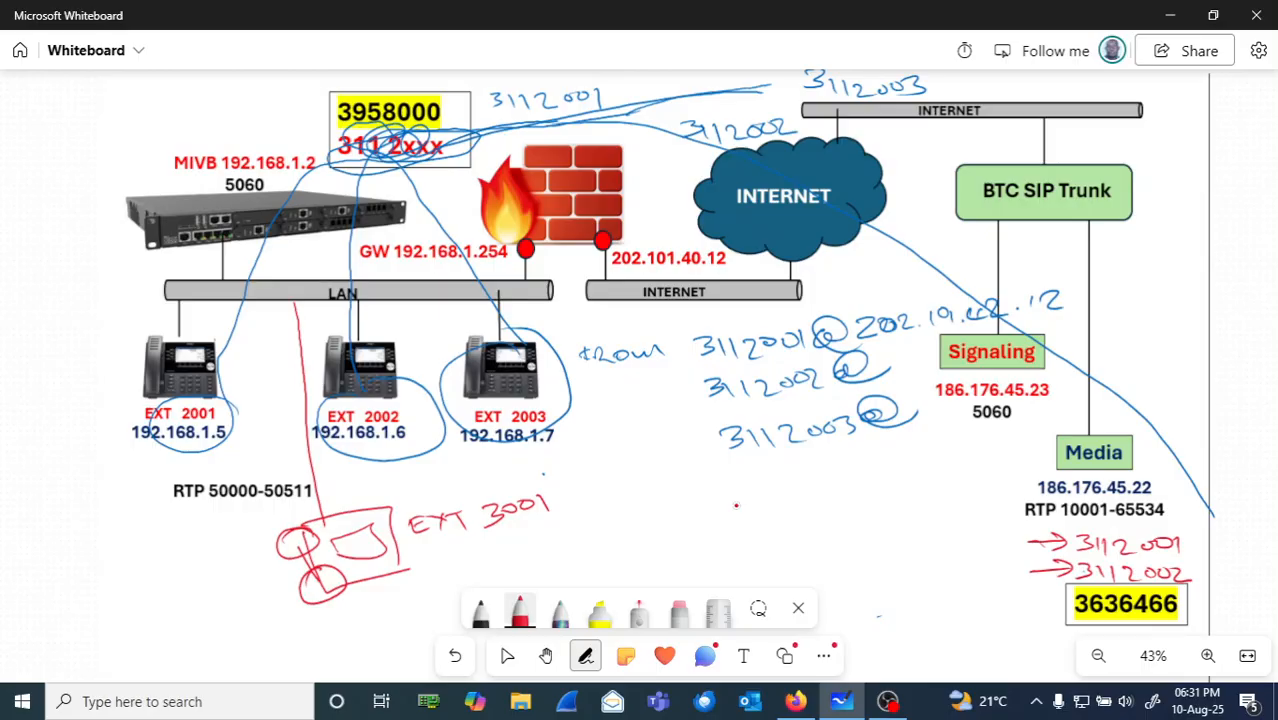
Write the CPN substitution range 2000-2099 beside the EXT 3001 label and complete the outline of the sketched phone
mouse_move(614, 471)
left_mouse_down()
mouse_move(612, 486)
mouse_move(790, 484)
left_mouse_up()
mouse_move(628, 518)
left_mouse_down()
mouse_move(644, 534)
mouse_move(766, 514)
mouse_move(800, 528)
left_mouse_up()
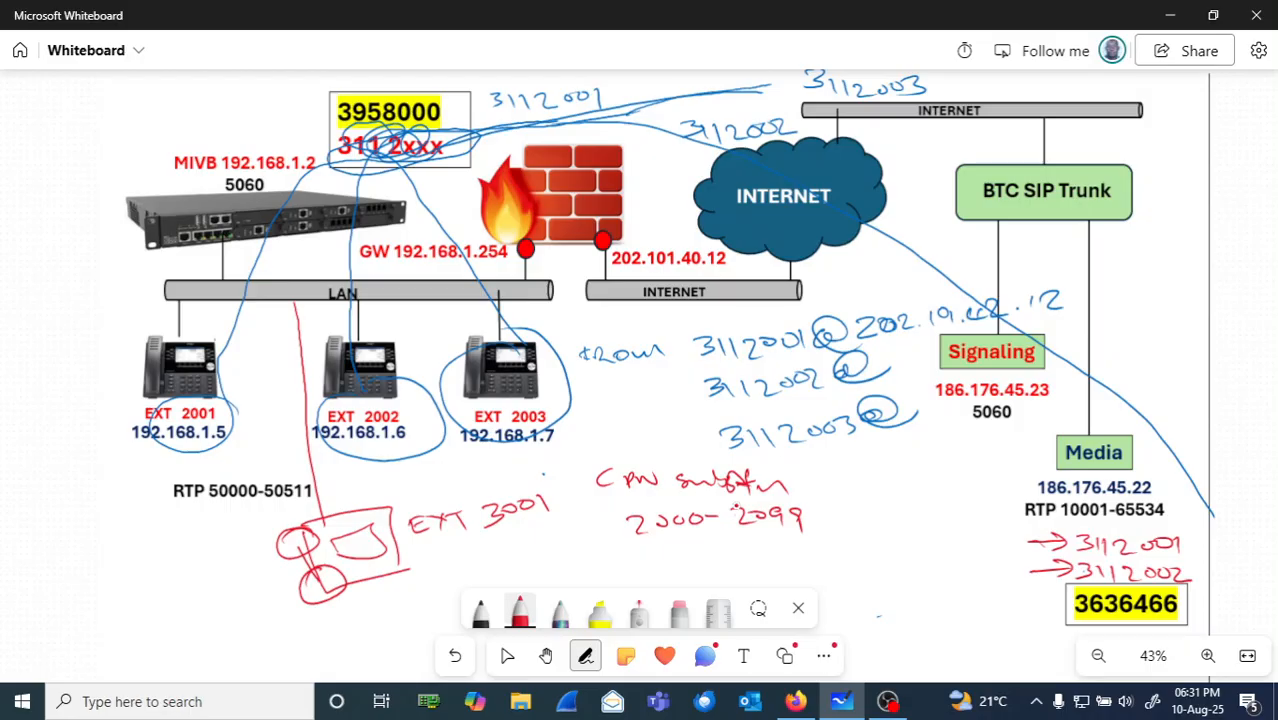
left_click_drag(390, 523, 407, 567)
left_click_drag(733, 502, 738, 508)
left_click(507, 655)
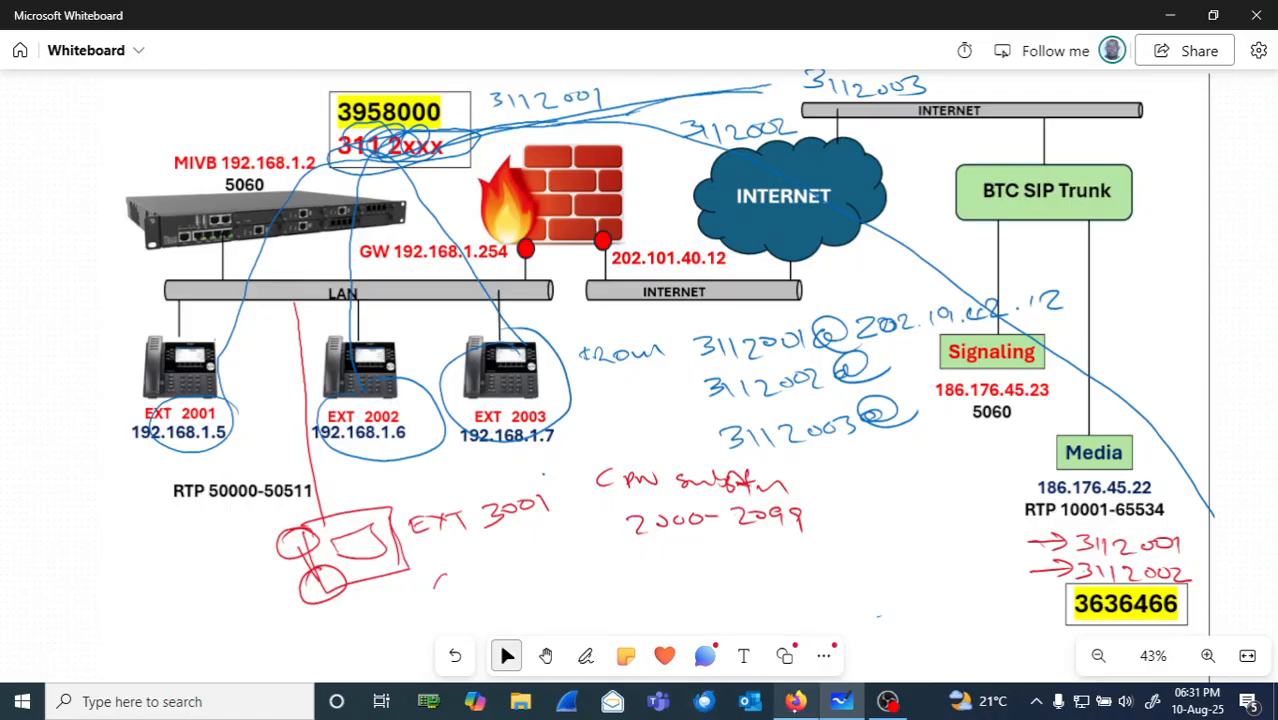
Switch to the MiVoice Business browser window and examine the Default CPN in the BTCsip profile's Calling Line ID settings
left_click(795, 698)
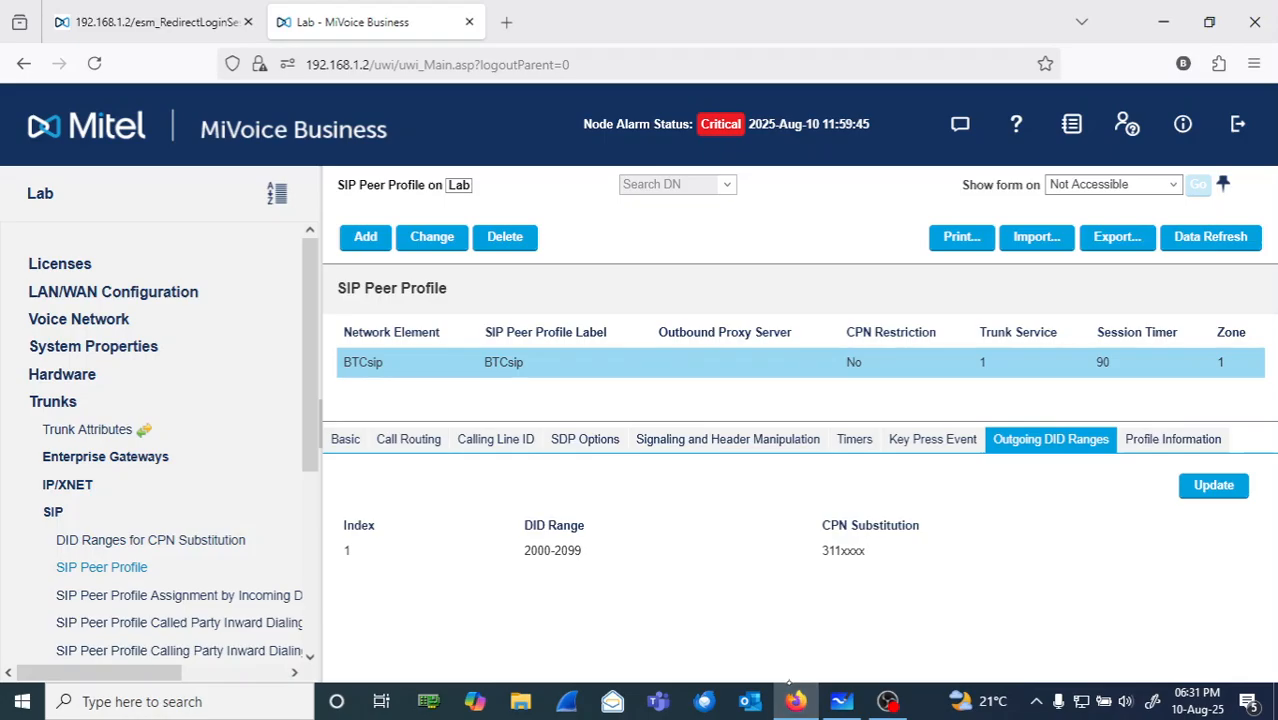
left_click(789, 686)
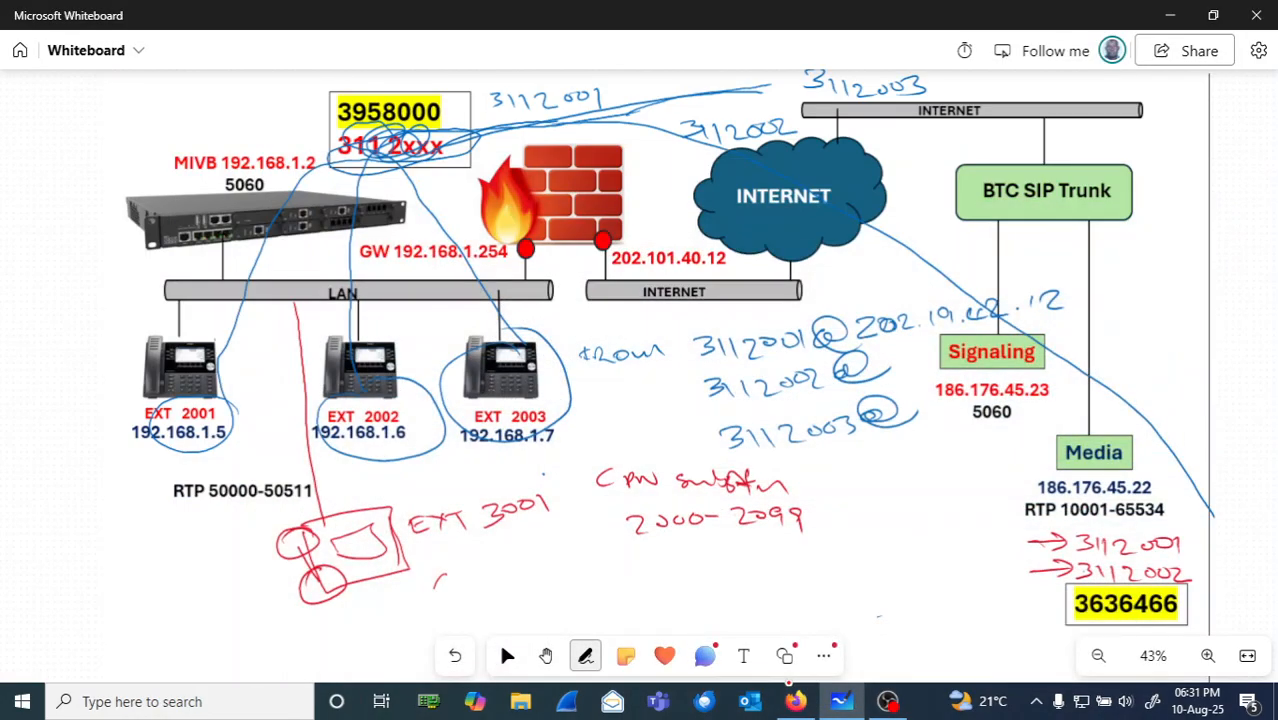
left_click(507, 655)
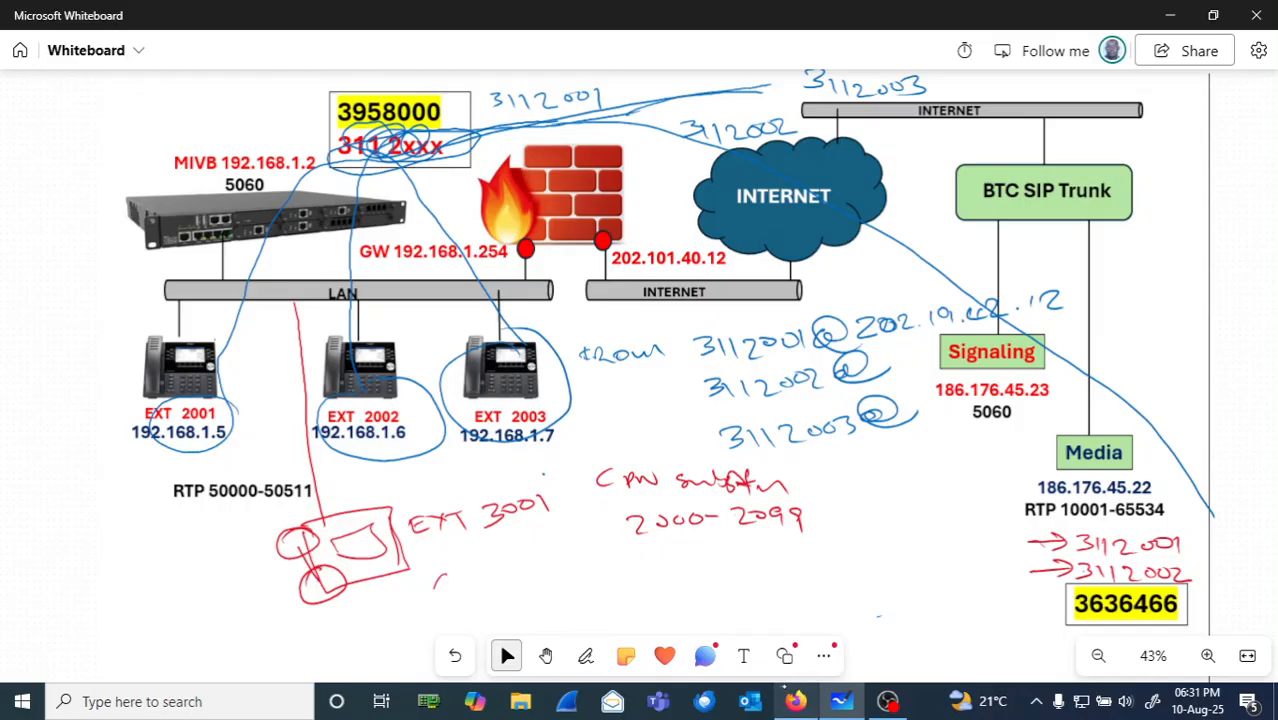
left_click(792, 697)
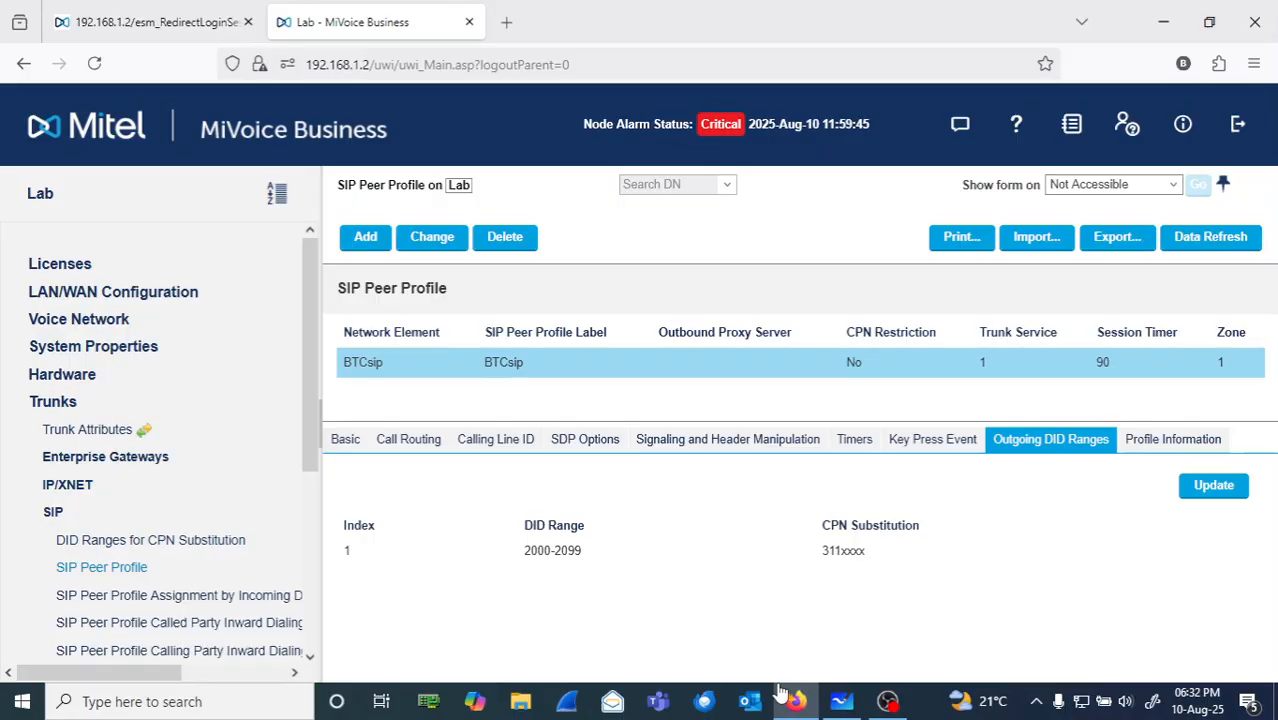
left_click(841, 700)
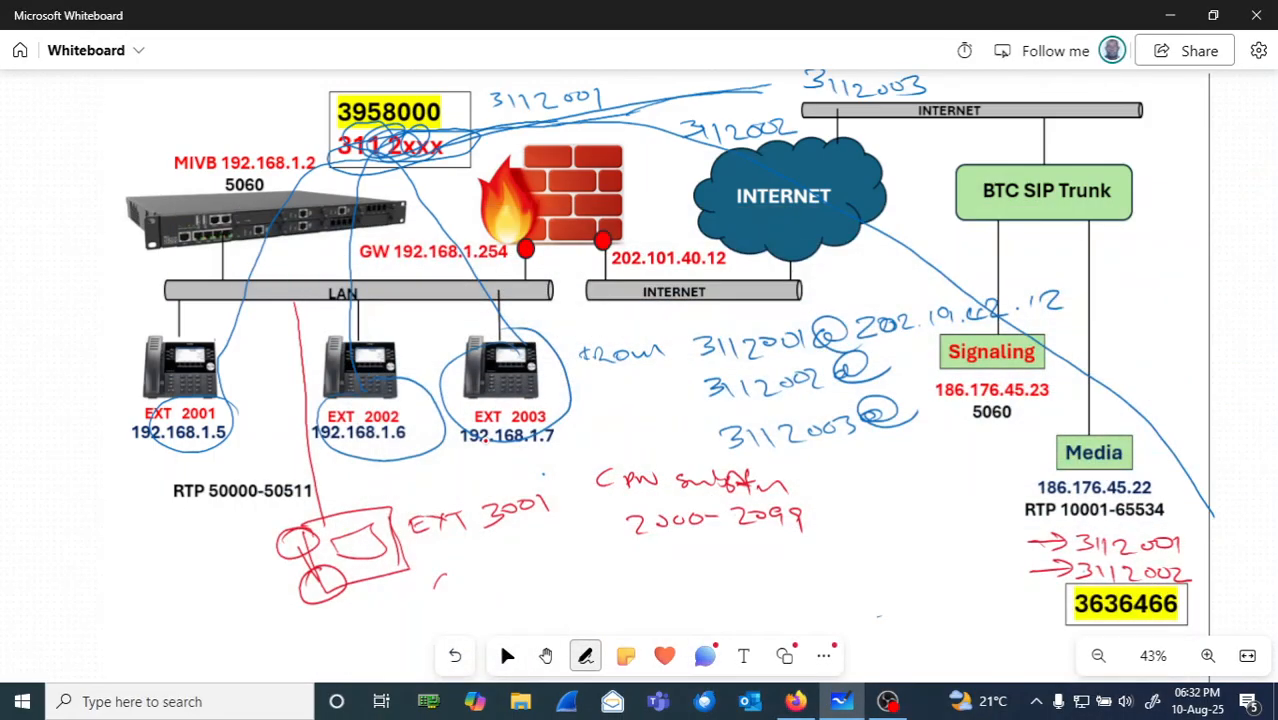
key("Escape")
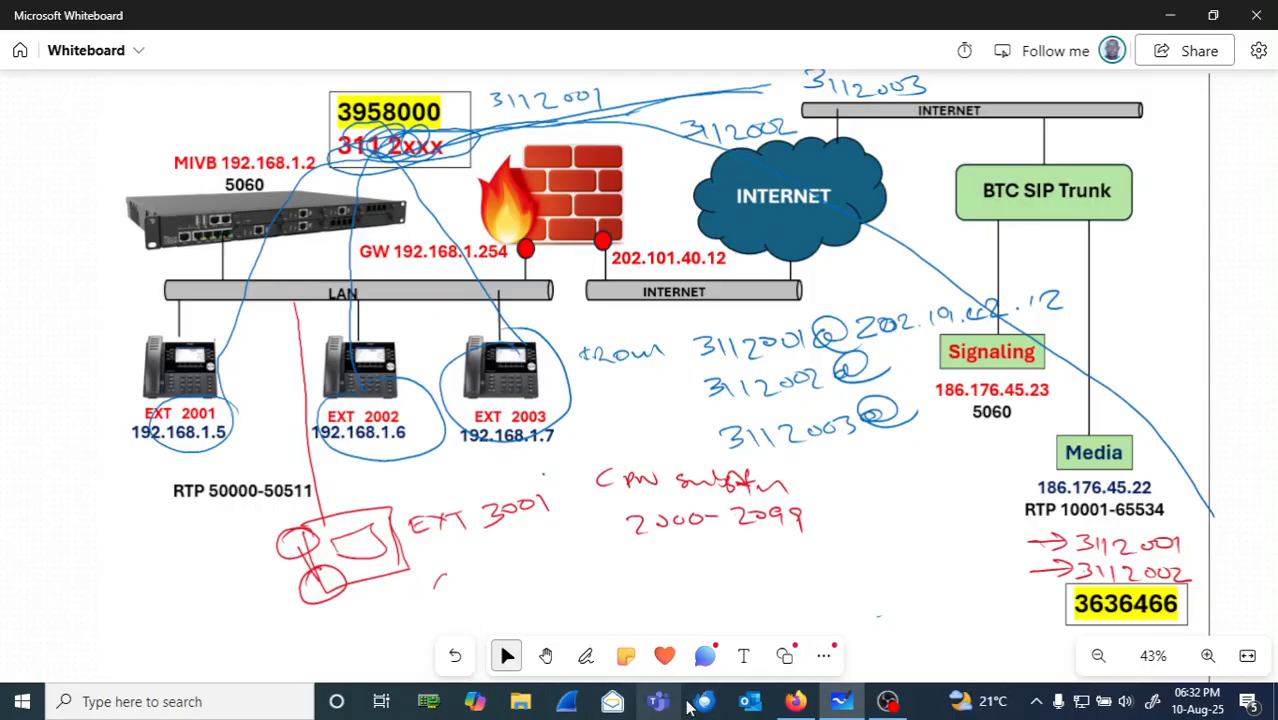
left_click(800, 703)
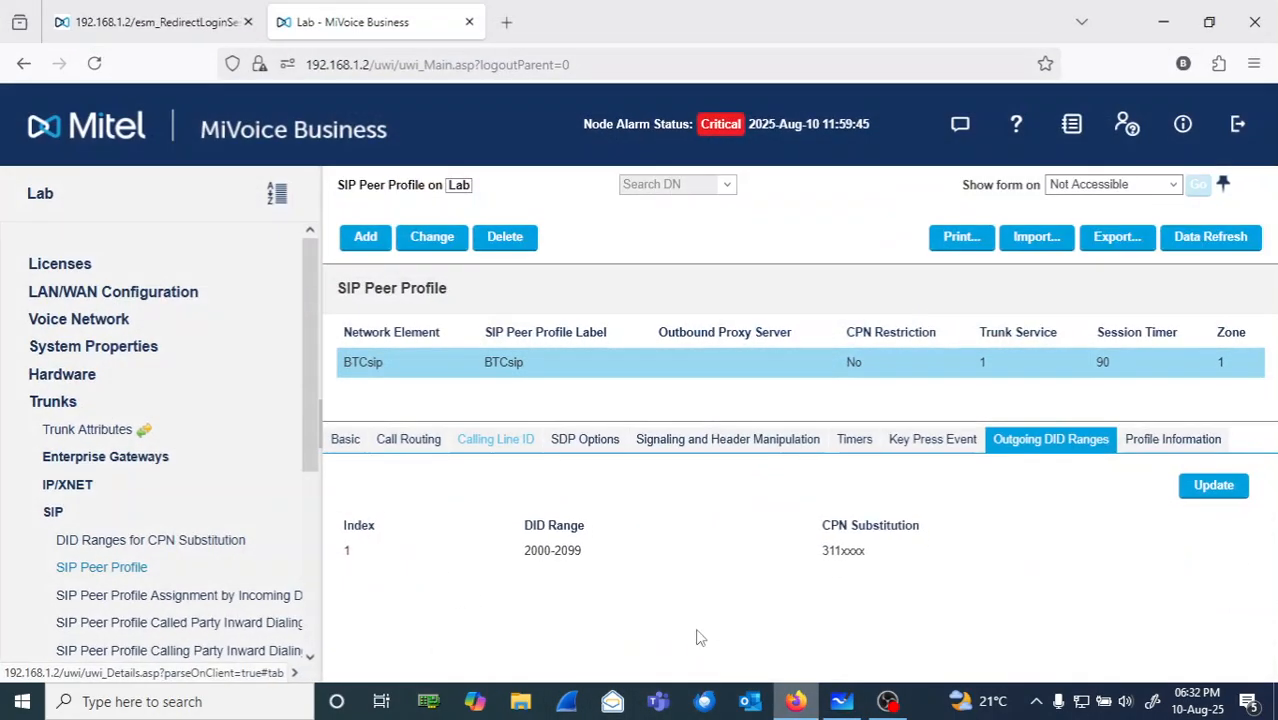
left_click(500, 447)
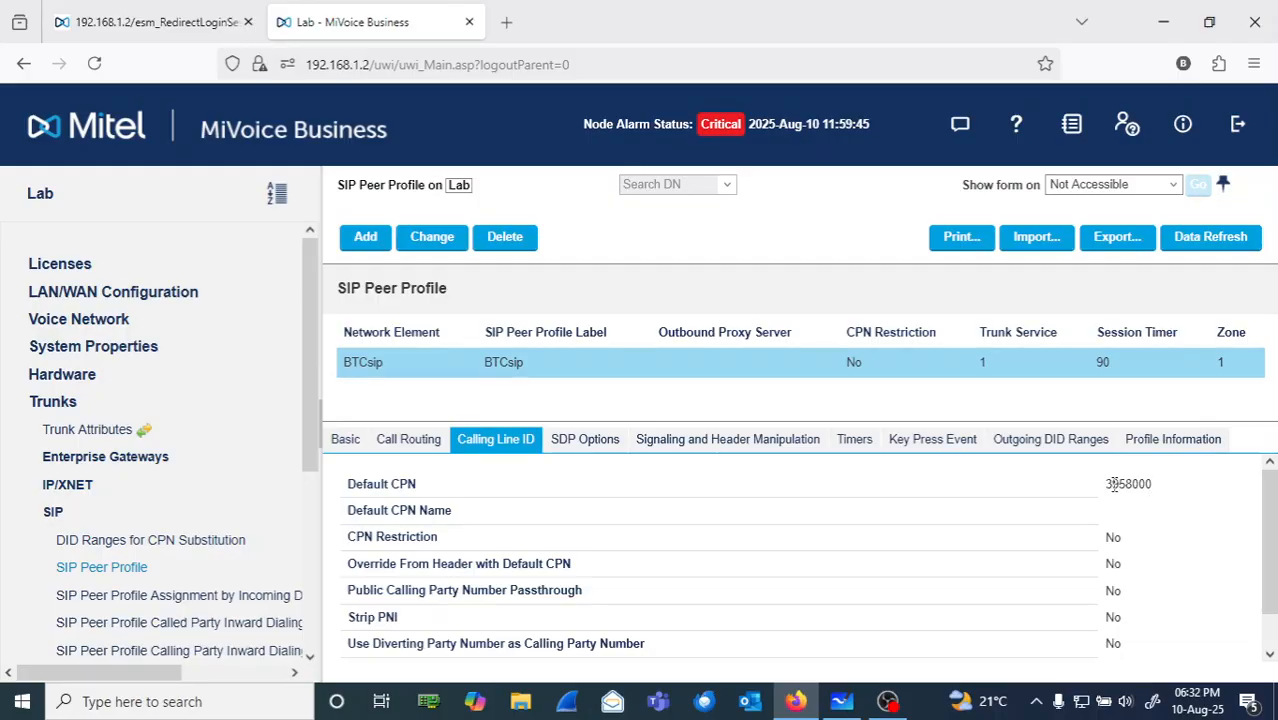
left_click_drag(1106, 490, 1157, 488)
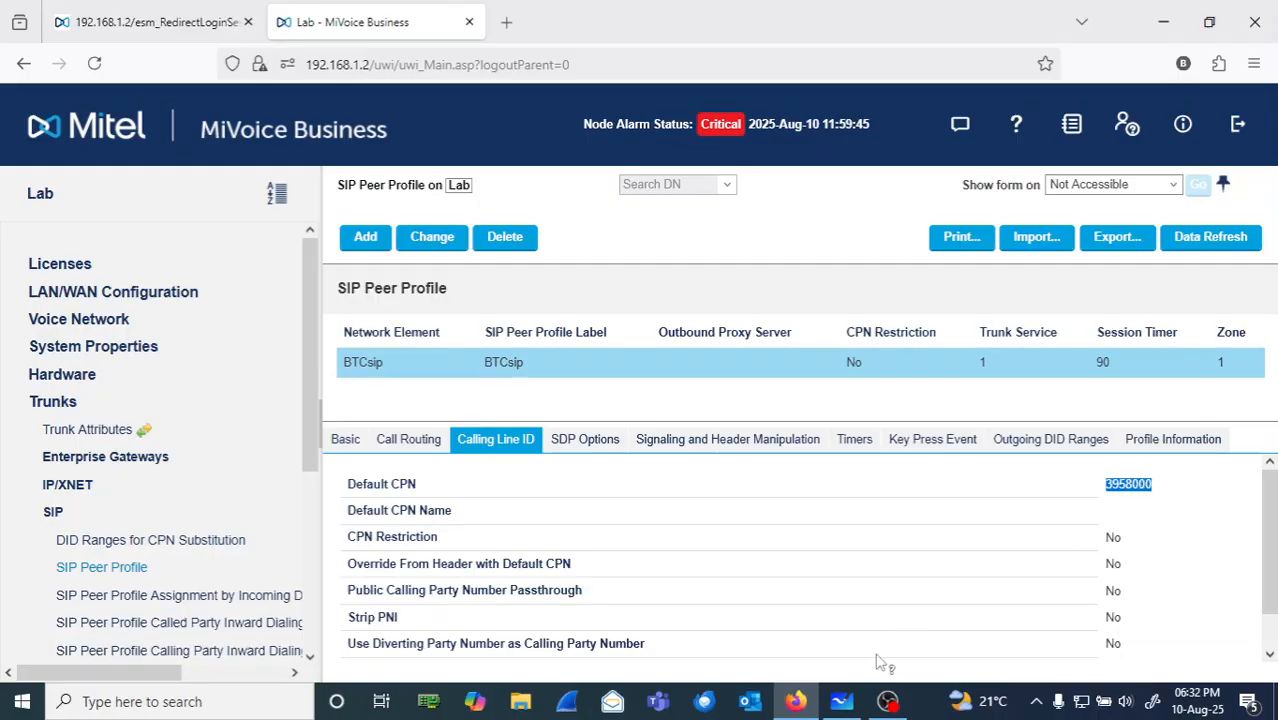
Switch to the Whiteboard, circle extension 3001 and draw its call path in red past the main number to the destination number box
left_click(838, 703)
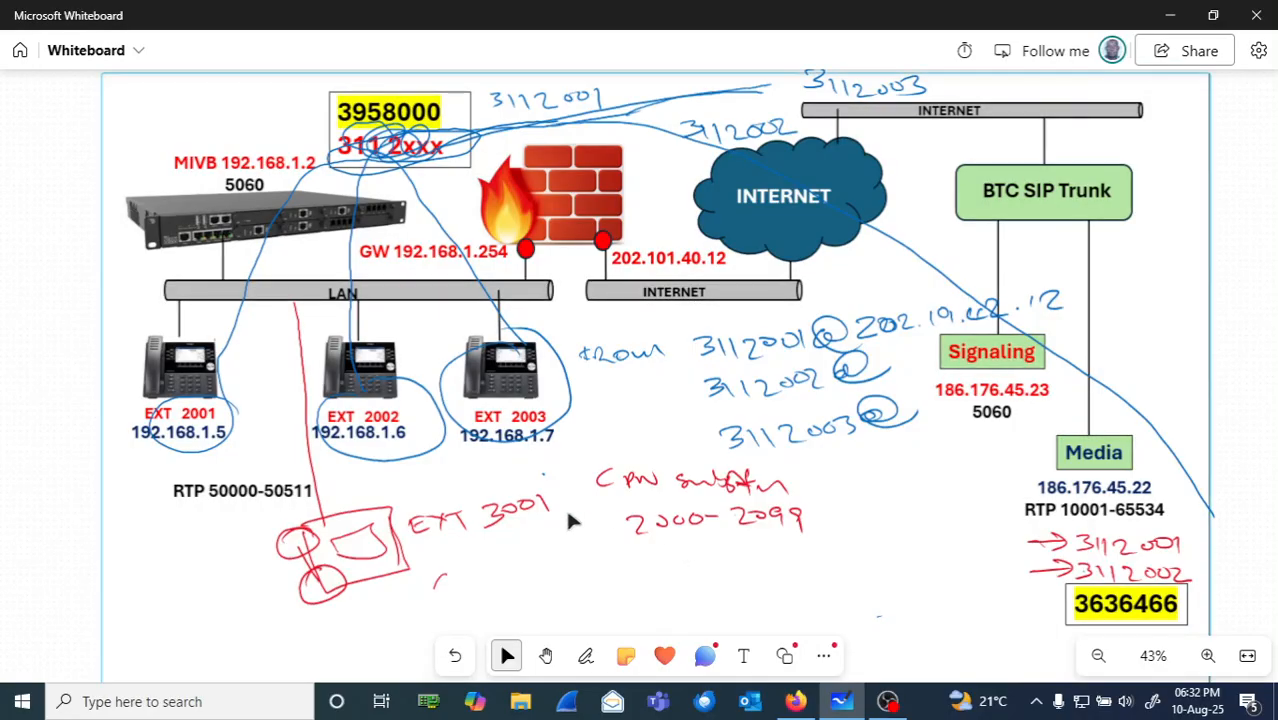
left_click(509, 507)
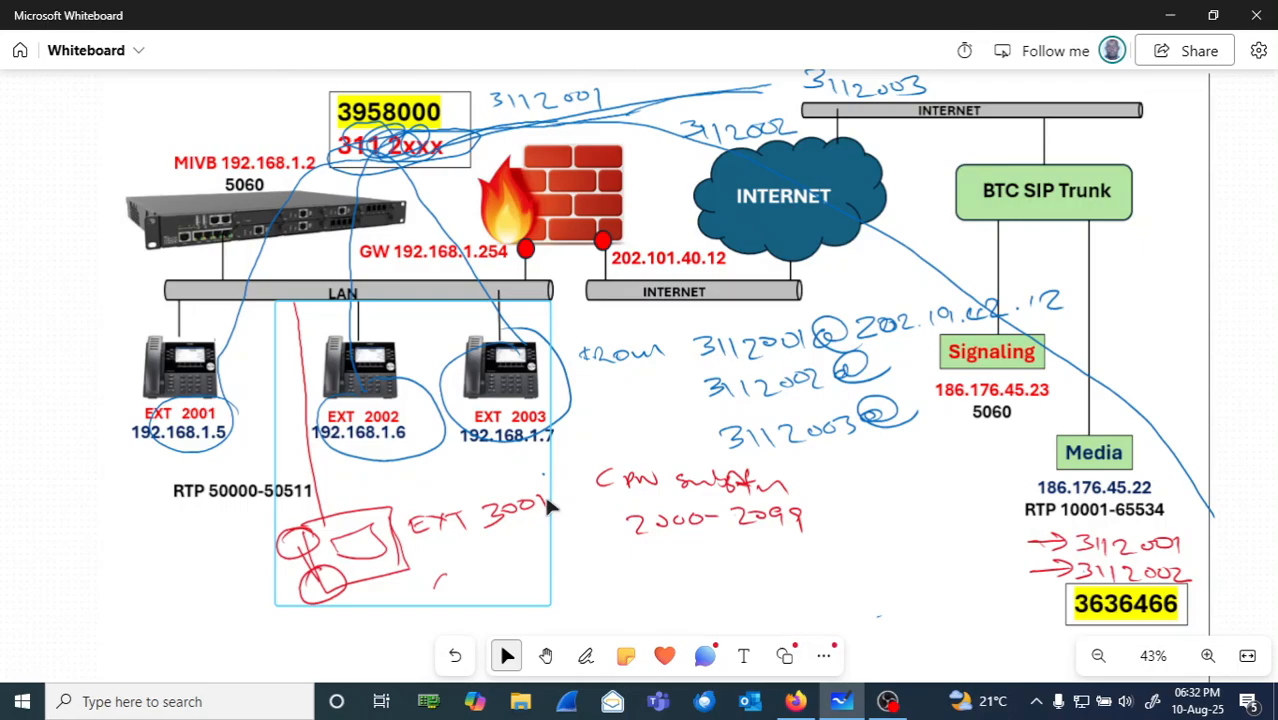
key("alt+w")
mouse_move(541, 493)
left_mouse_down()
mouse_move(478, 545)
mouse_move(538, 486)
mouse_move(405, 322)
mouse_move(314, 144)
left_mouse_up()
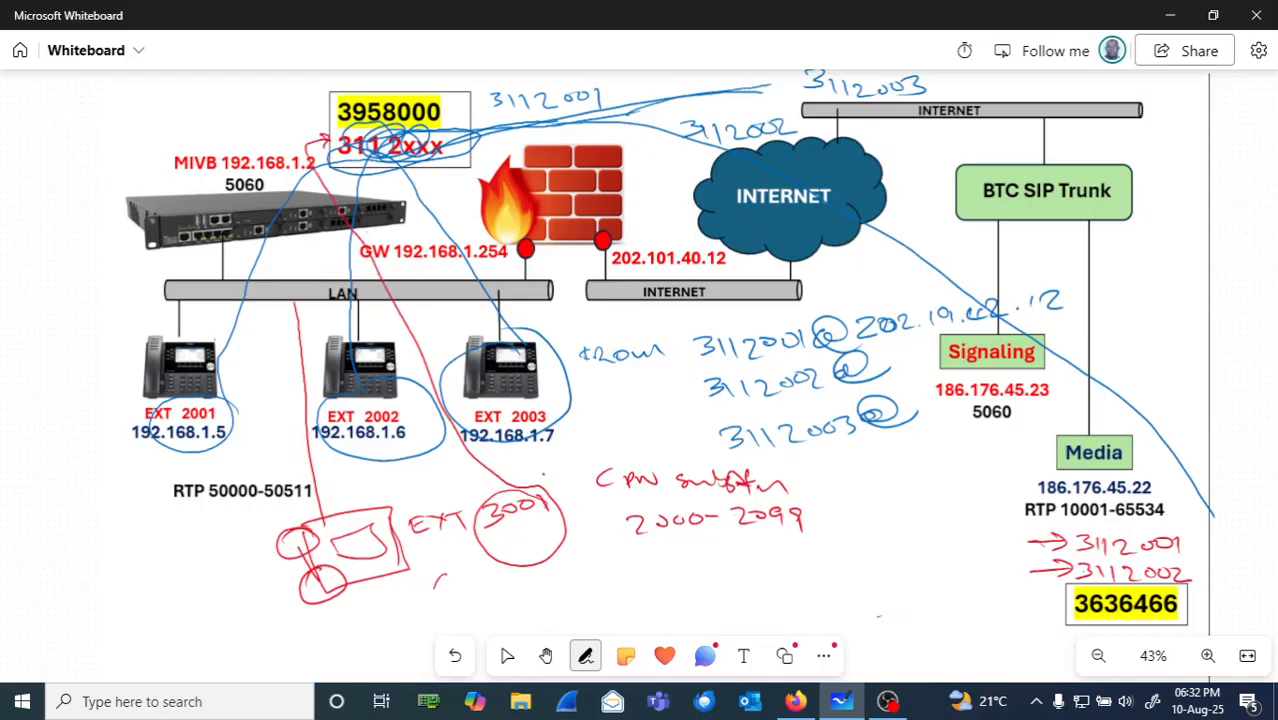
mouse_move(312, 146)
left_mouse_down()
mouse_move(302, 116)
mouse_move(376, 70)
mouse_move(452, 116)
mouse_move(343, 137)
mouse_move(303, 106)
mouse_move(345, 80)
mouse_move(434, 74)
mouse_move(592, 90)
mouse_move(756, 150)
mouse_move(986, 292)
mouse_move(1108, 436)
mouse_move(1109, 596)
left_mouse_up()
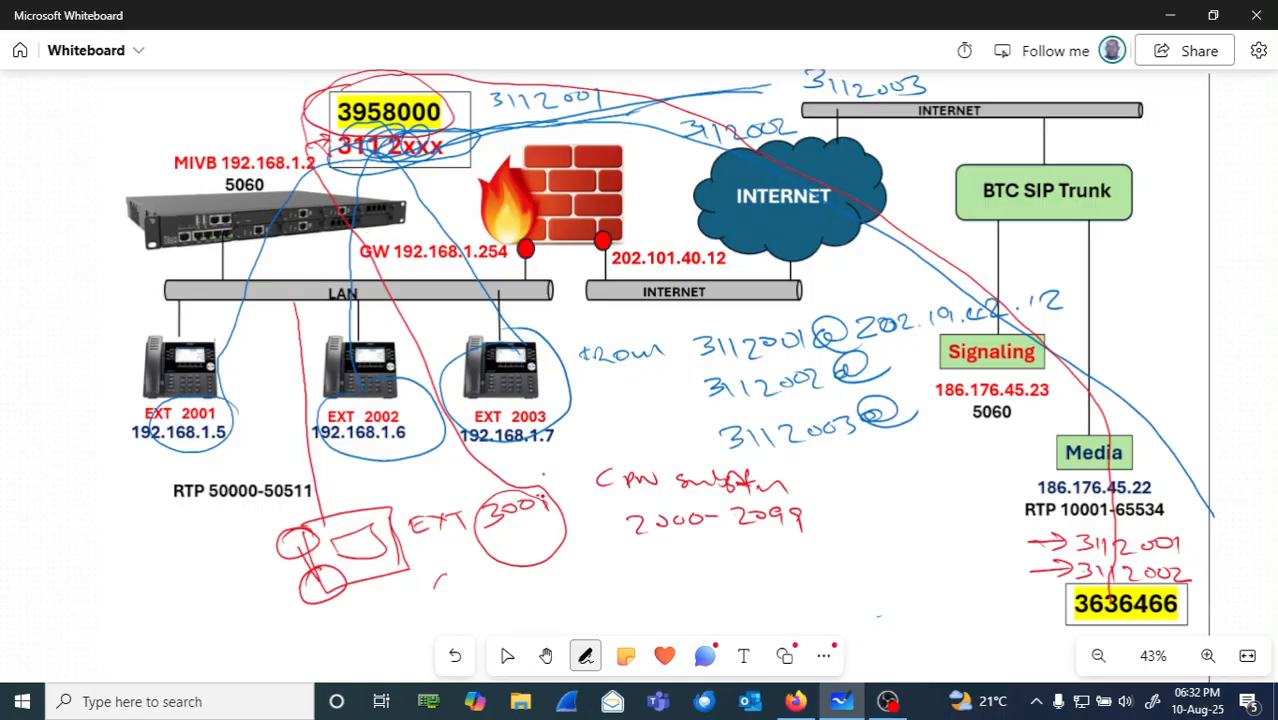
Write the default caller number with an arrow beneath the destination number box in red
mouse_move(1010, 639)
left_mouse_down()
mouse_move(1040, 634)
mouse_move(1036, 652)
left_mouse_up()
left_click_drag(1053, 630, 1057, 648)
left_click(1098, 655)
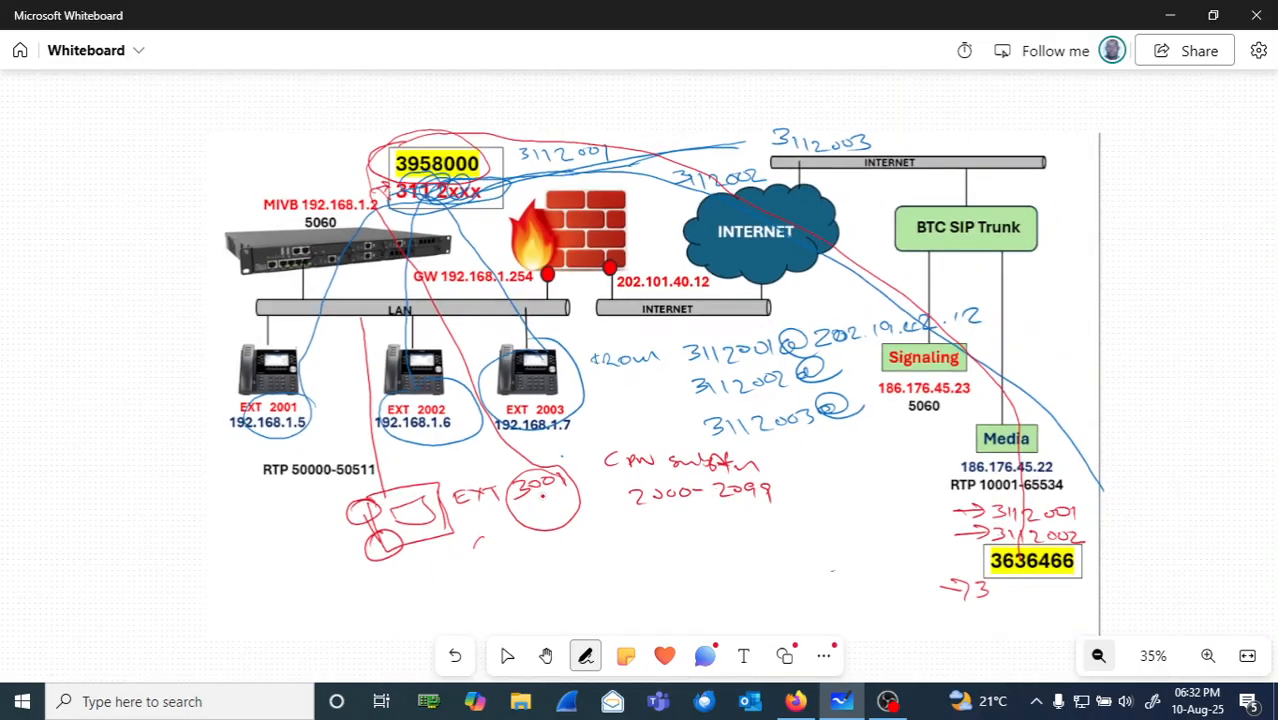
mouse_move(999, 588)
left_mouse_down()
mouse_move(995, 600)
mouse_move(1015, 587)
mouse_move(1024, 602)
mouse_move(1072, 596)
left_mouse_up()
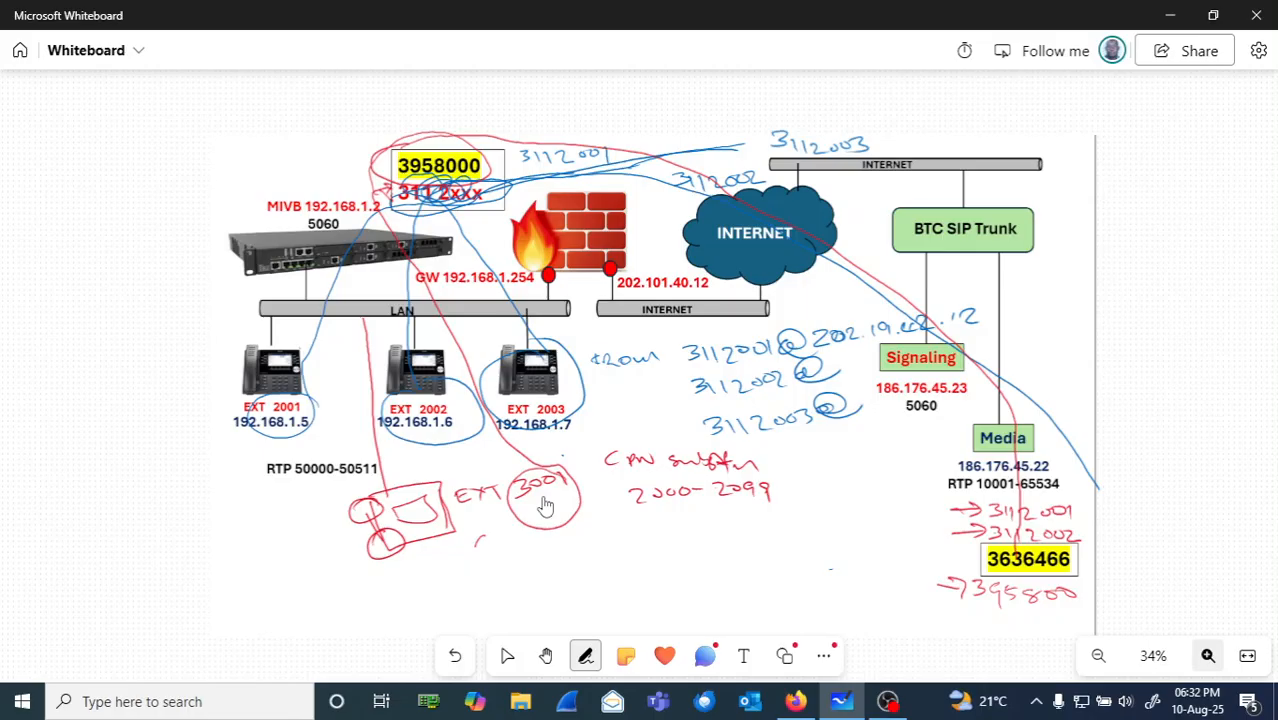
left_click(1208, 655)
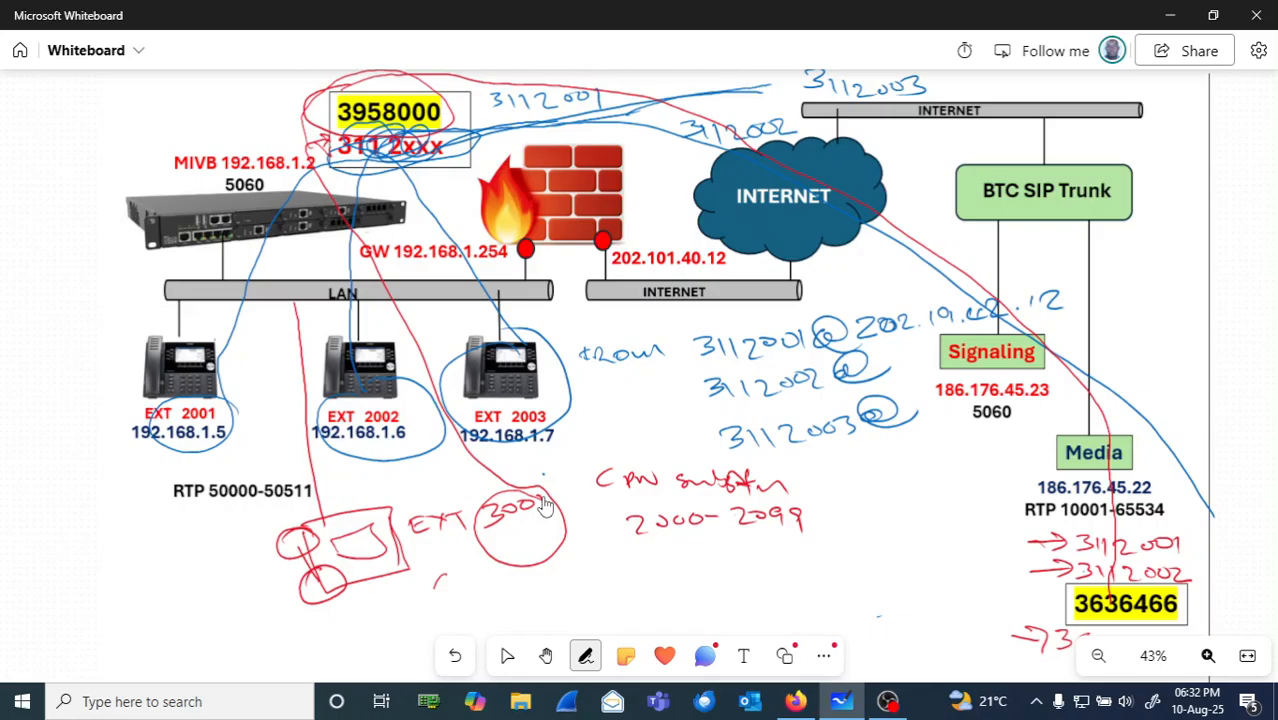
In the MiVoice Business browser window, set the BTCsip profile's Default CPN to the 2000 number of the 311 2xxx range and save it
left_click(796, 701)
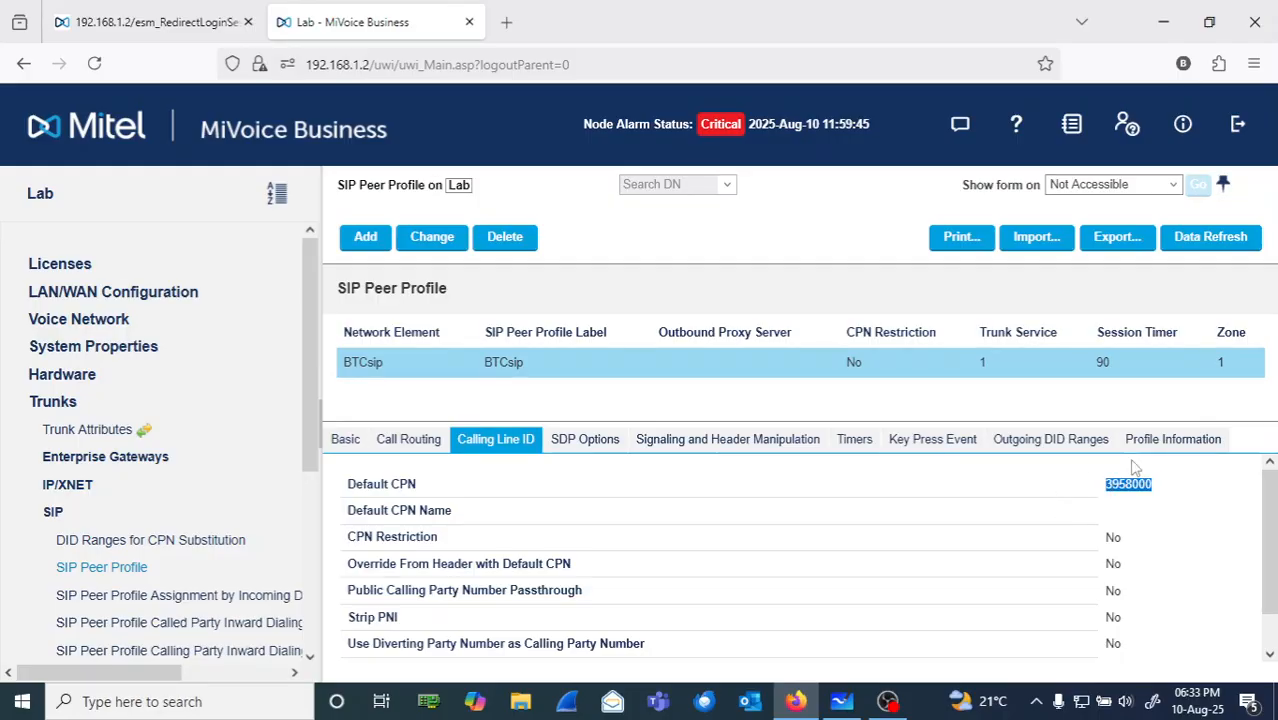
left_click(1160, 495)
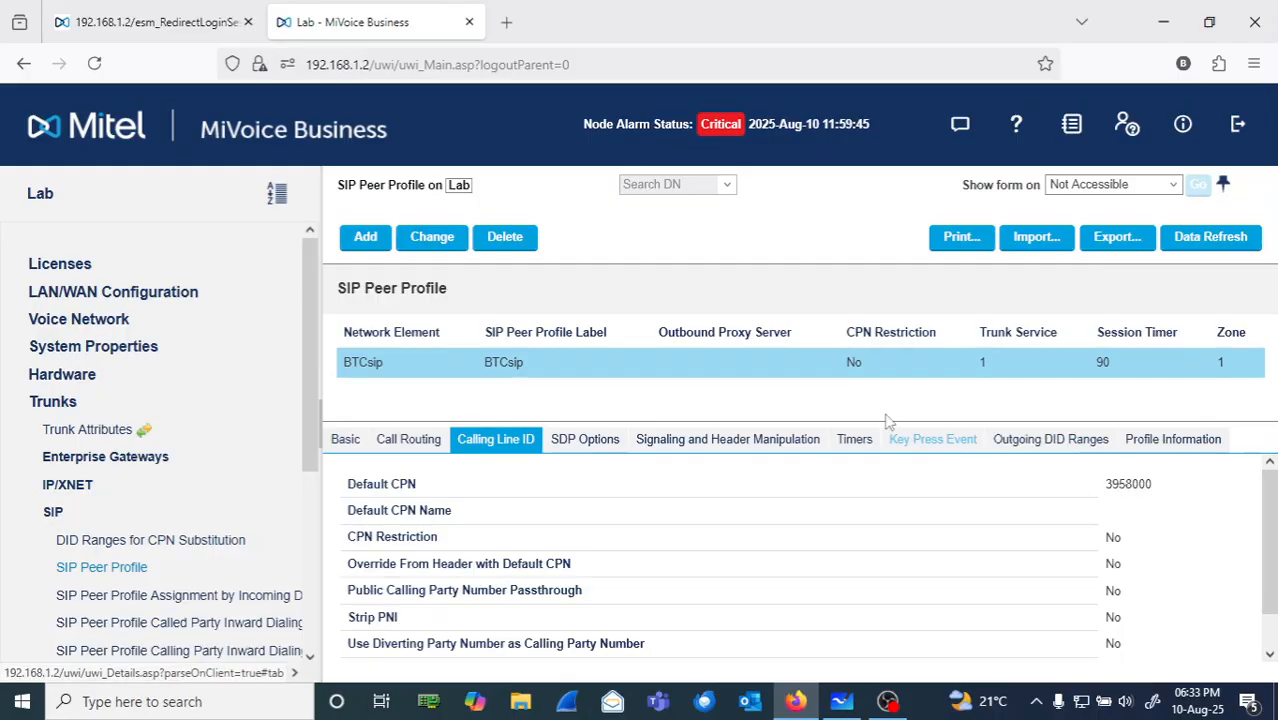
left_click(362, 245)
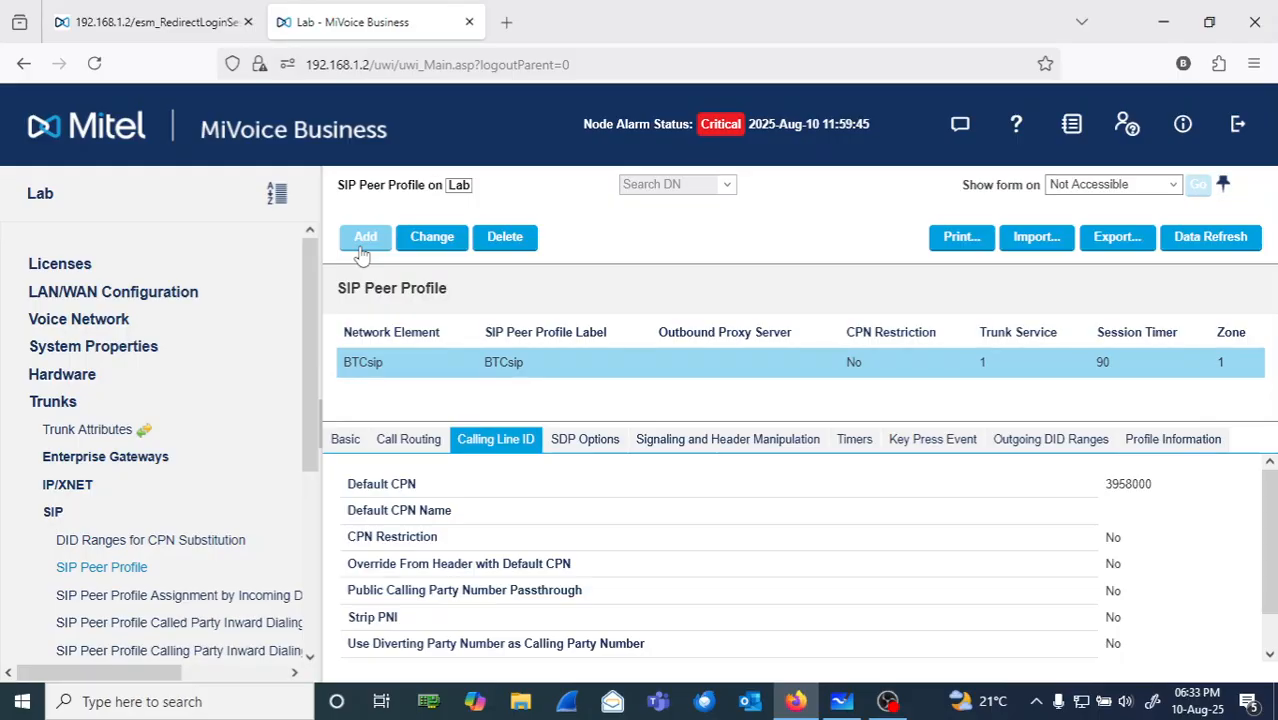
double_click(455, 368)
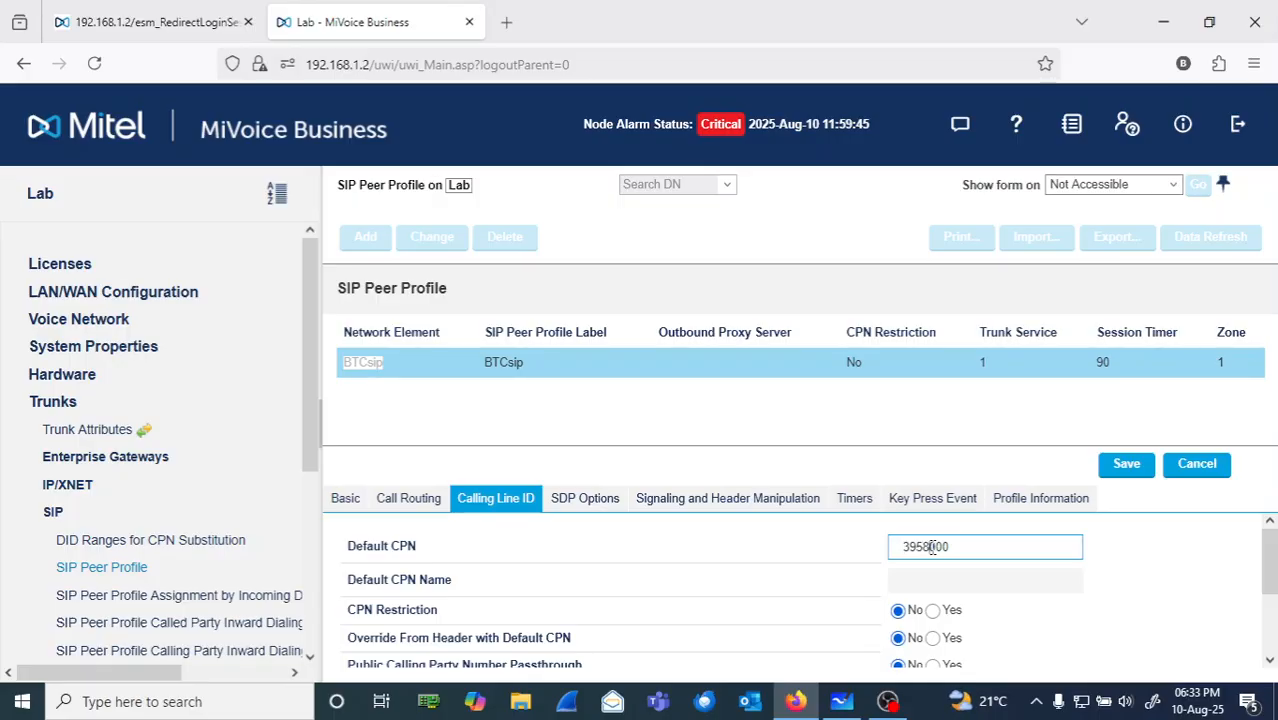
left_click_drag(929, 547, 908, 547)
key("BackSpace")
key("BackSpace")
key("BackSpace")
key("BackSpace")
key("BackSpace")
type("3112000")
left_click(1134, 465)
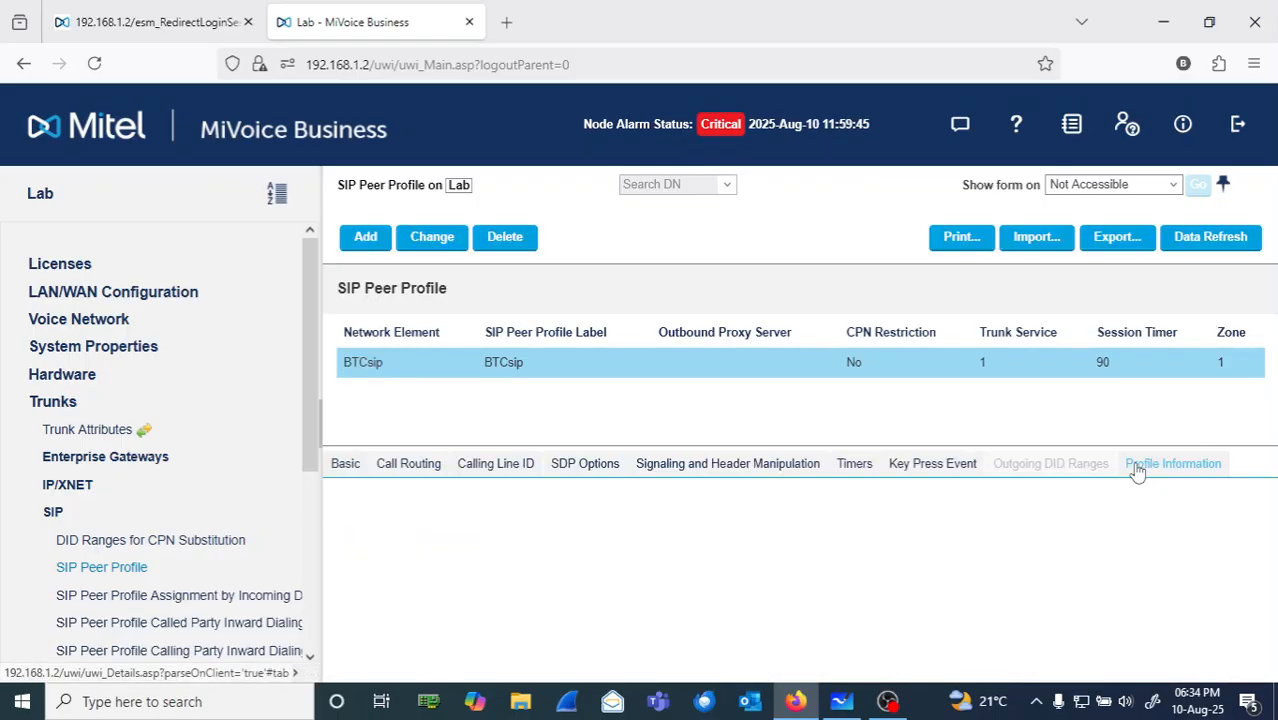
Switch to the network diagram in Microsoft Whiteboard
left_click(841, 701)
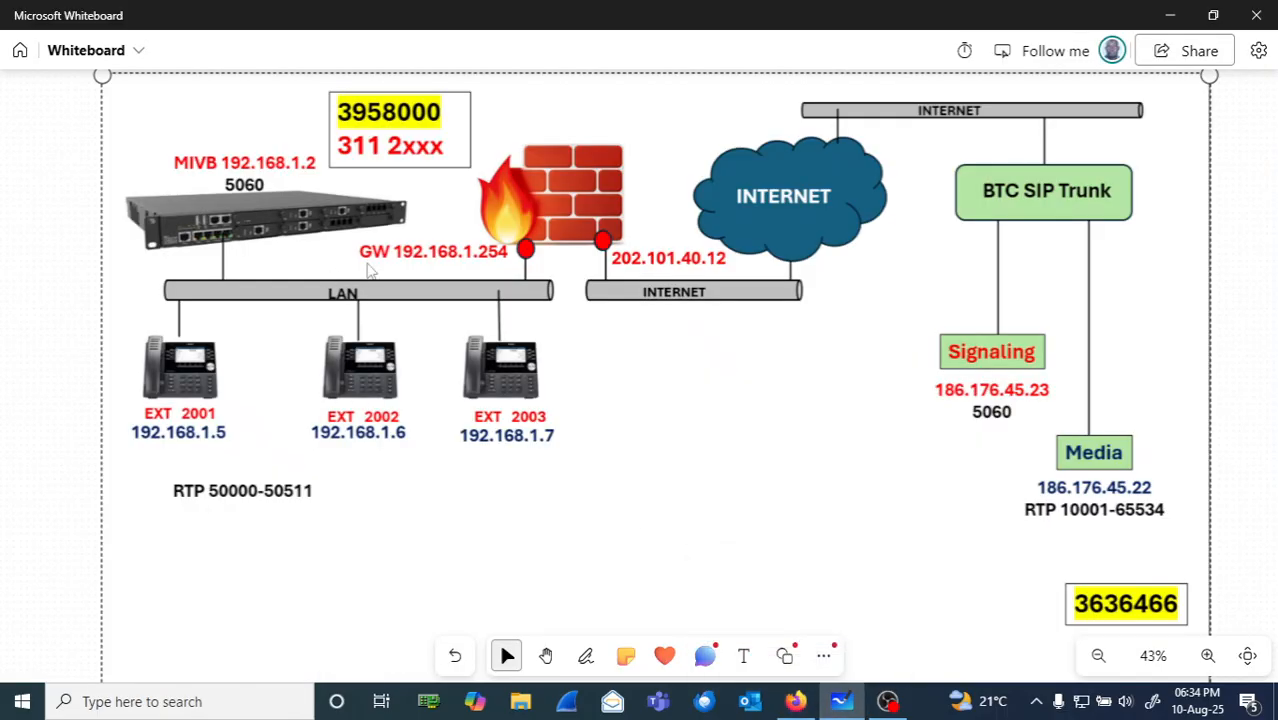